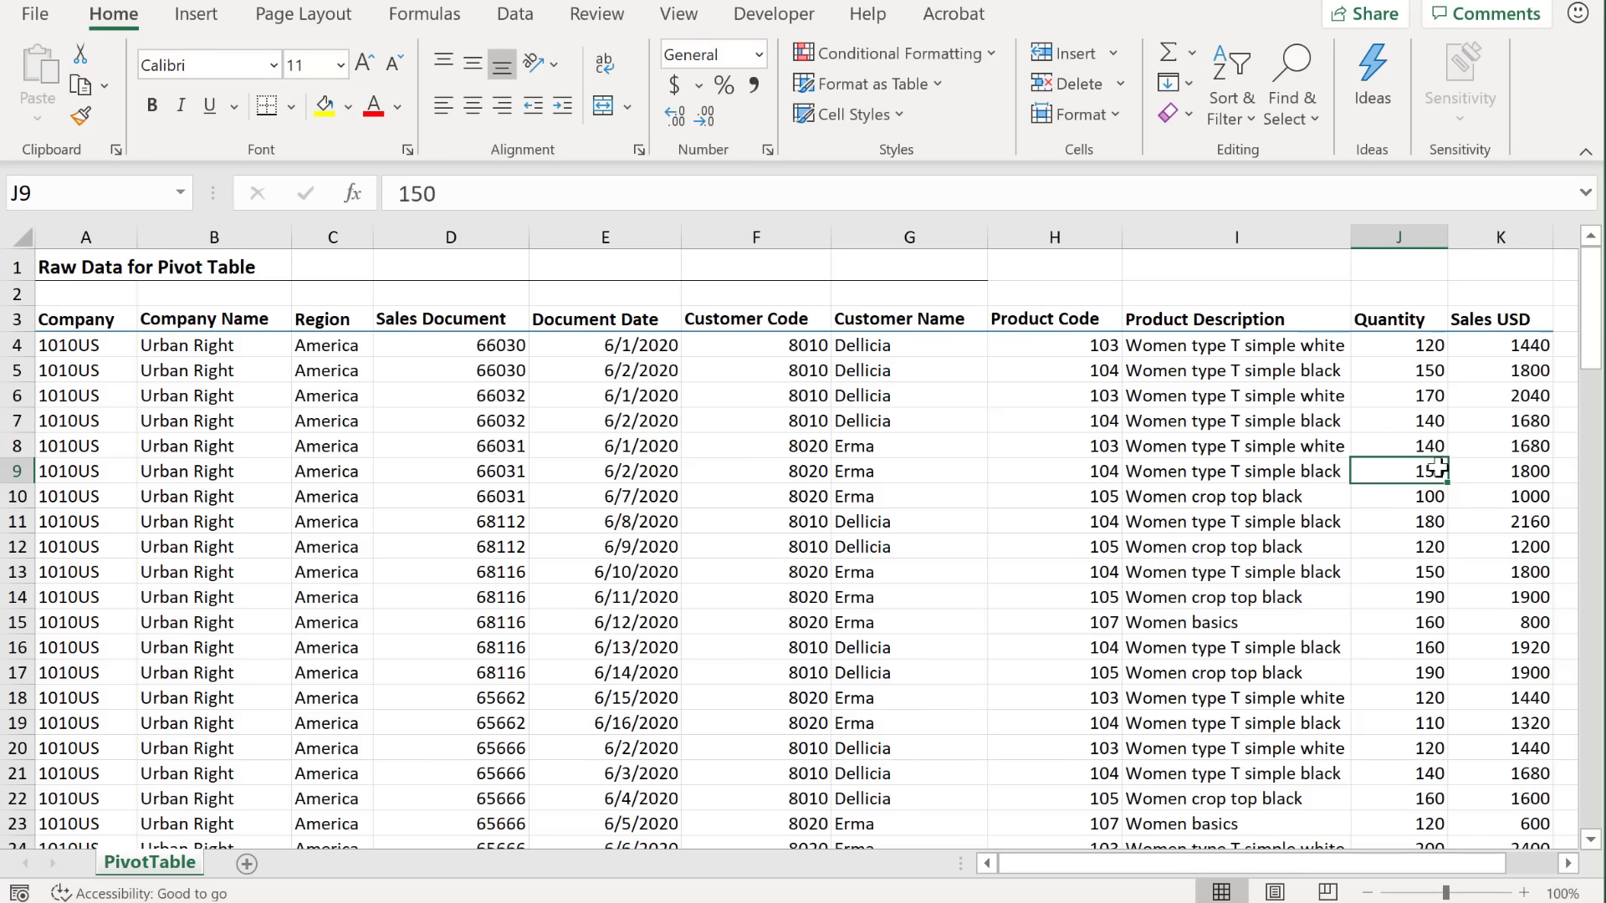
Step: Inspect values in the sales data, including the Company header and an America region entry
{"action": "left_click", "coordinate": [1278, 478]}
{"action": "left_click", "coordinate": [916, 499]}
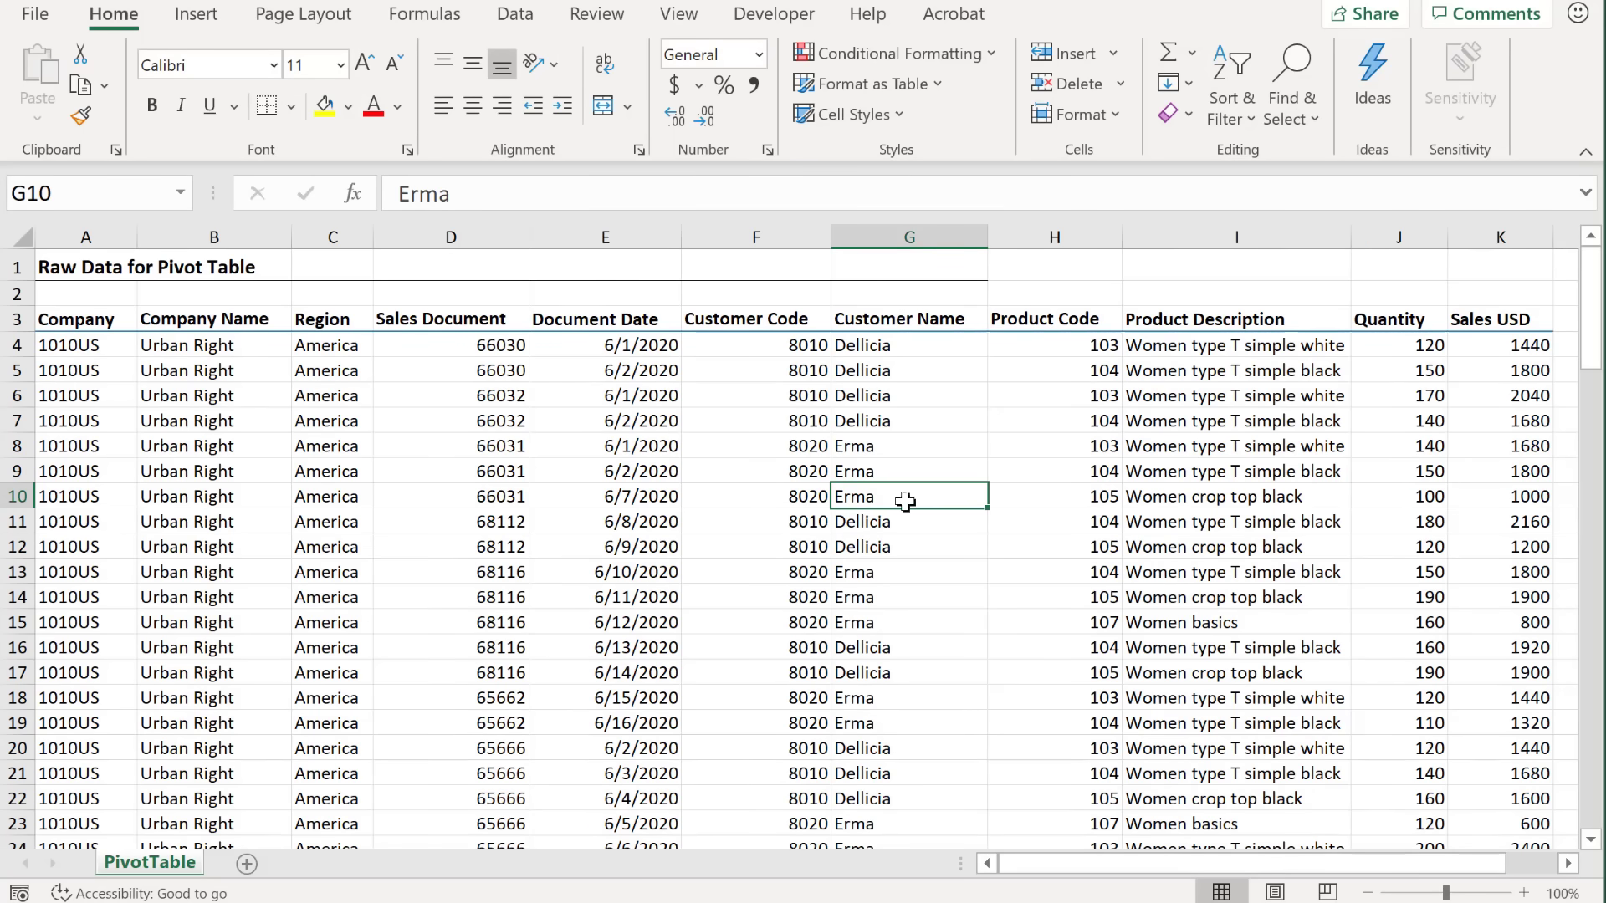
{"action": "left_click", "coordinate": [182, 473]}
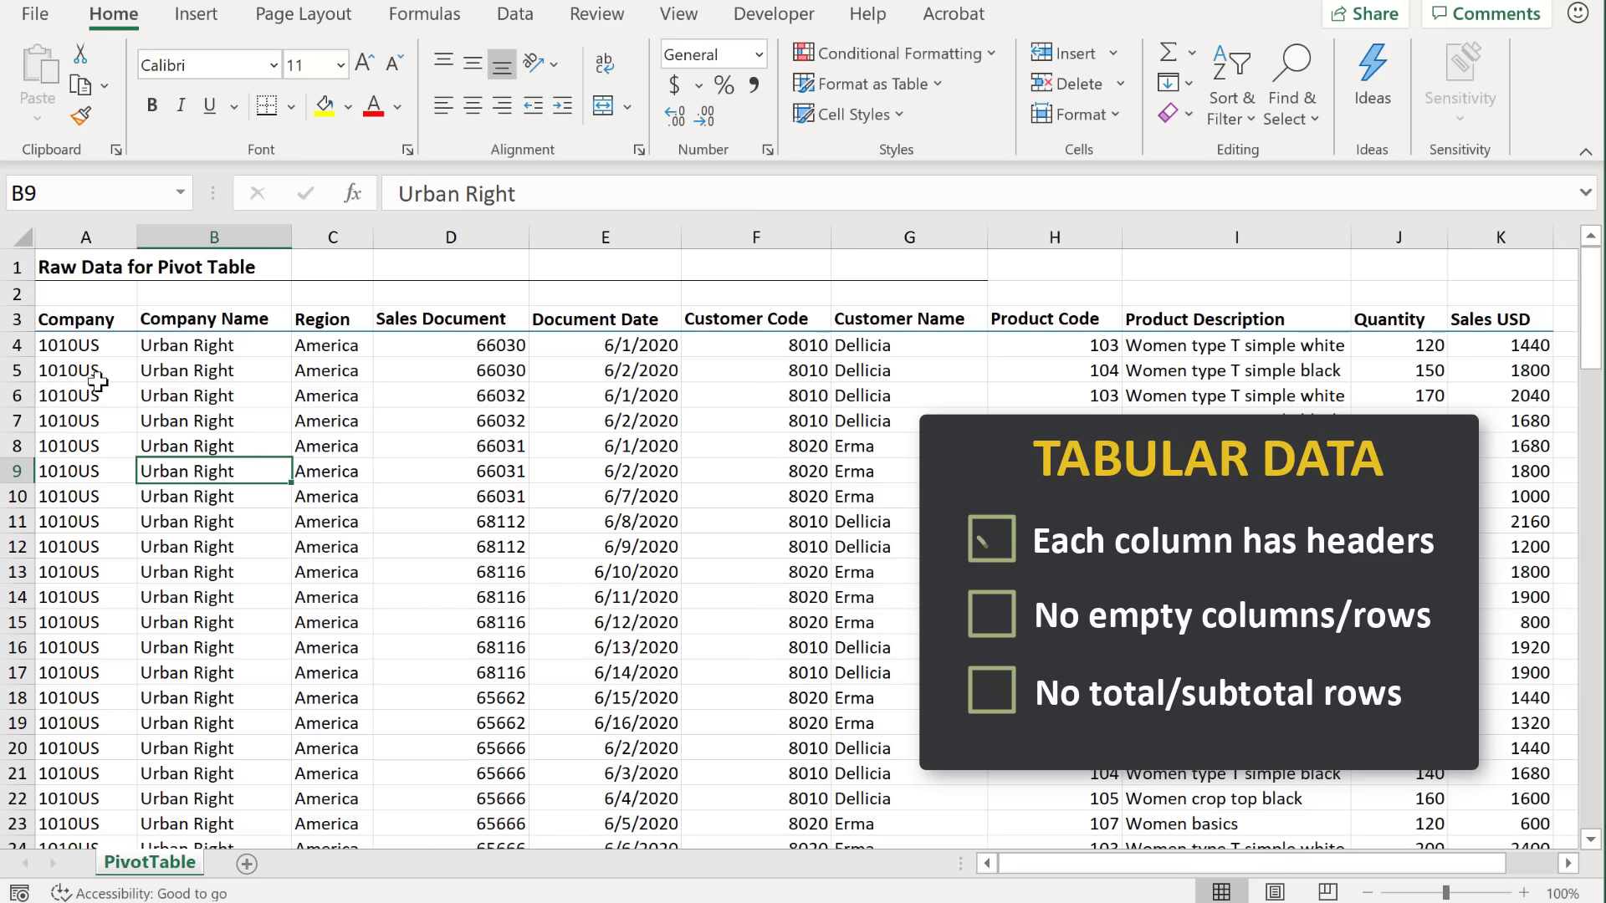
{"action": "left_click", "coordinate": [99, 317]}
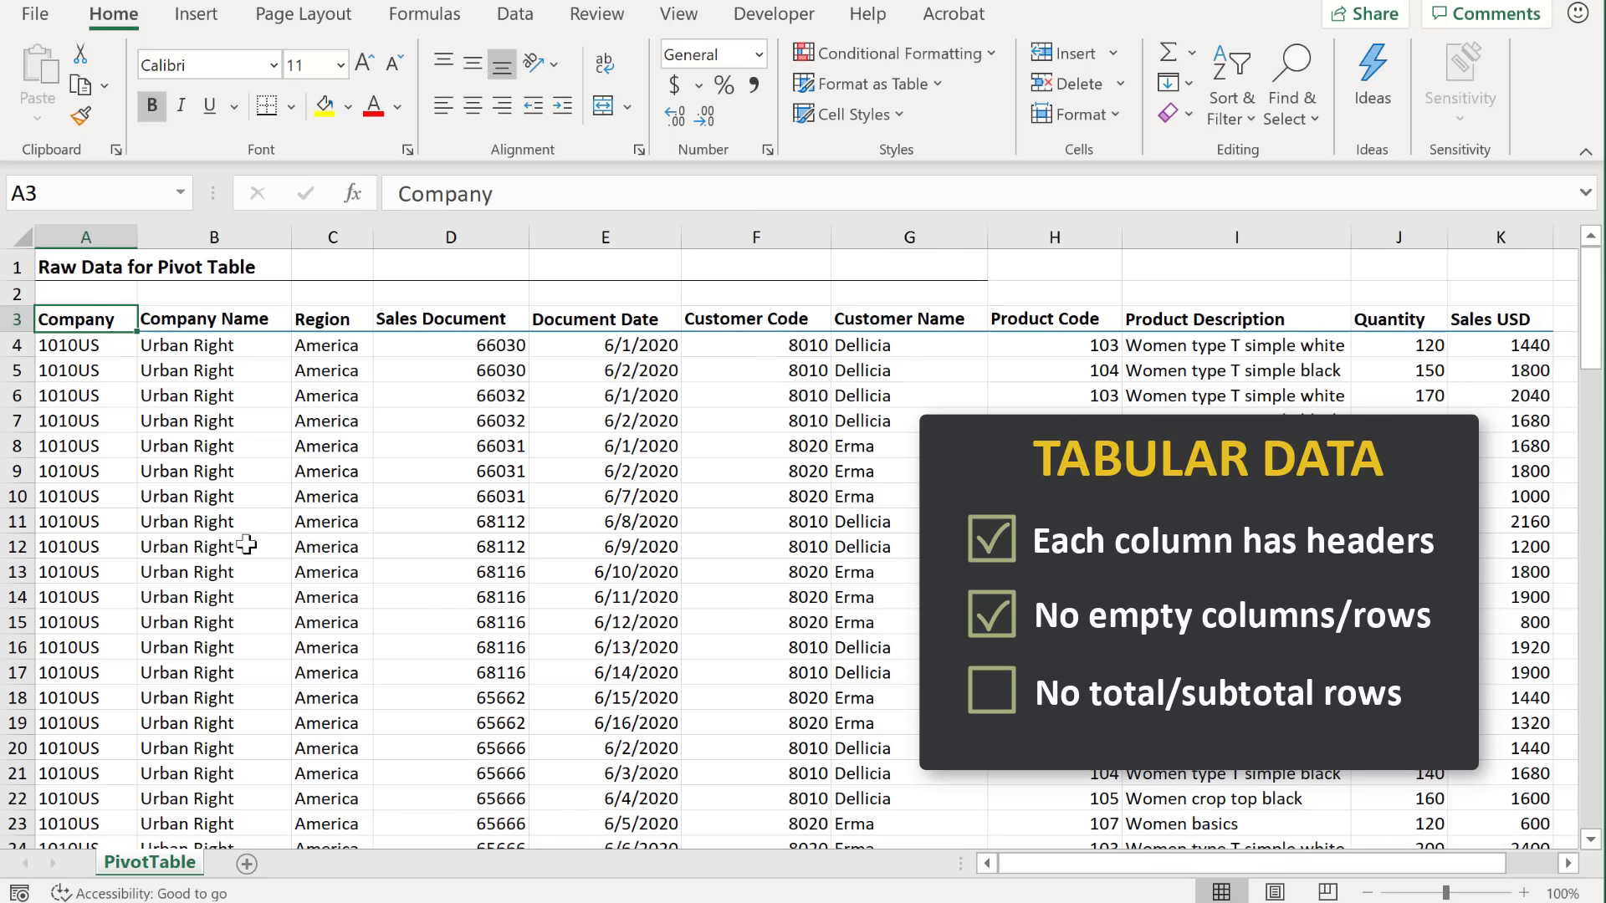
{"action": "left_click", "coordinate": [331, 524]}
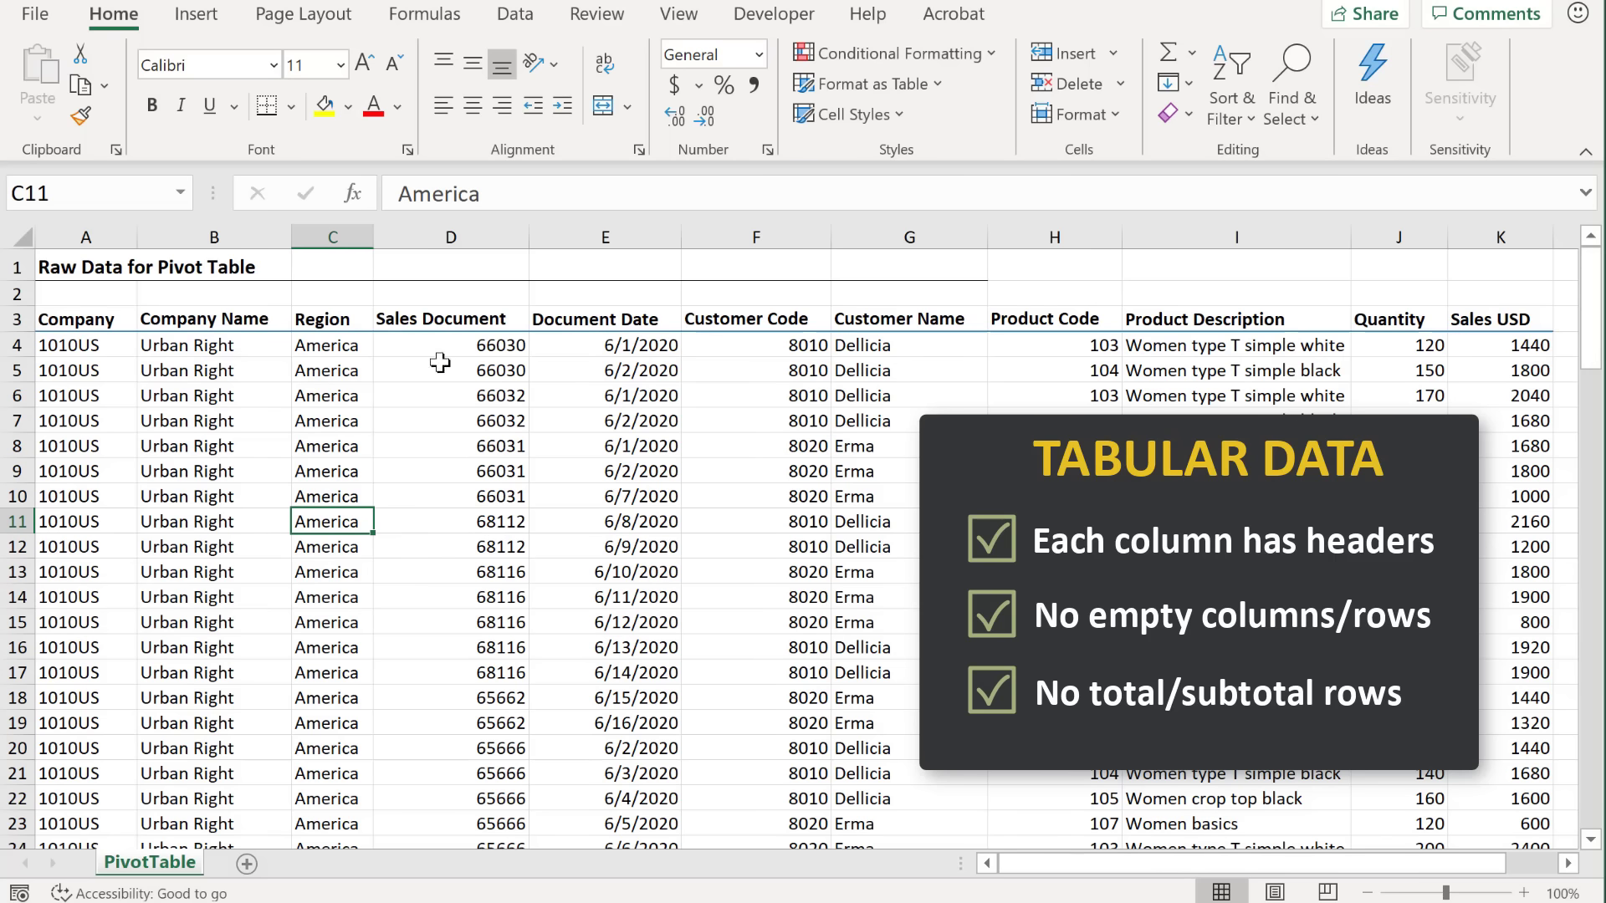
Step: Start a PivotTable from the $A$3:$K$108 range, check the source, then cancel it
{"action": "left_click", "coordinate": [194, 30]}
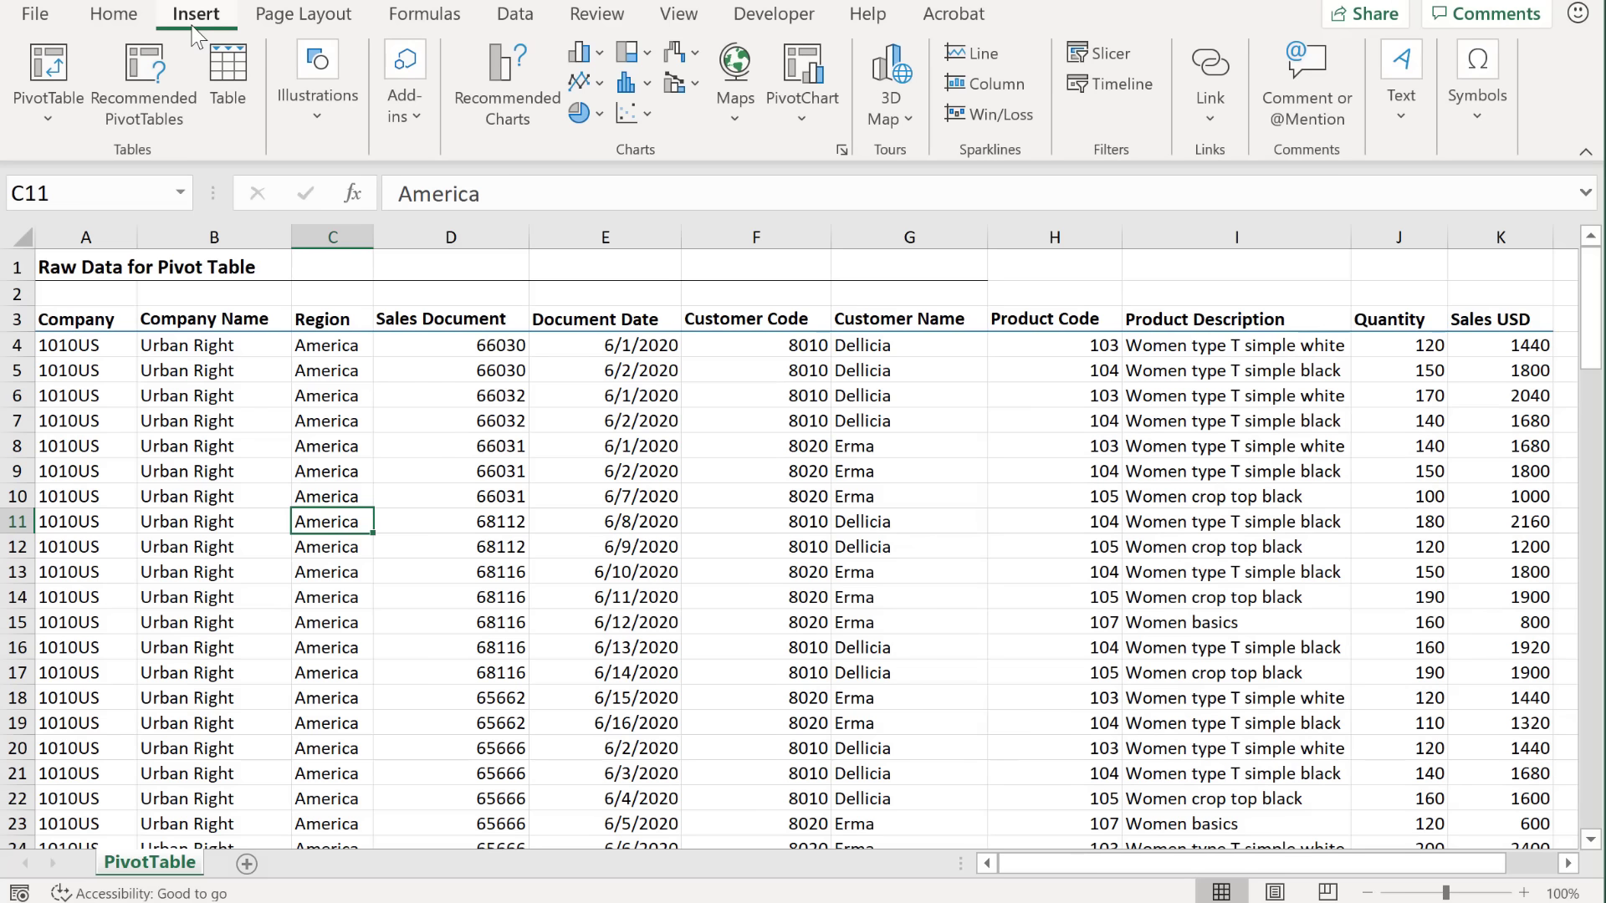
{"action": "left_click", "coordinate": [67, 62]}
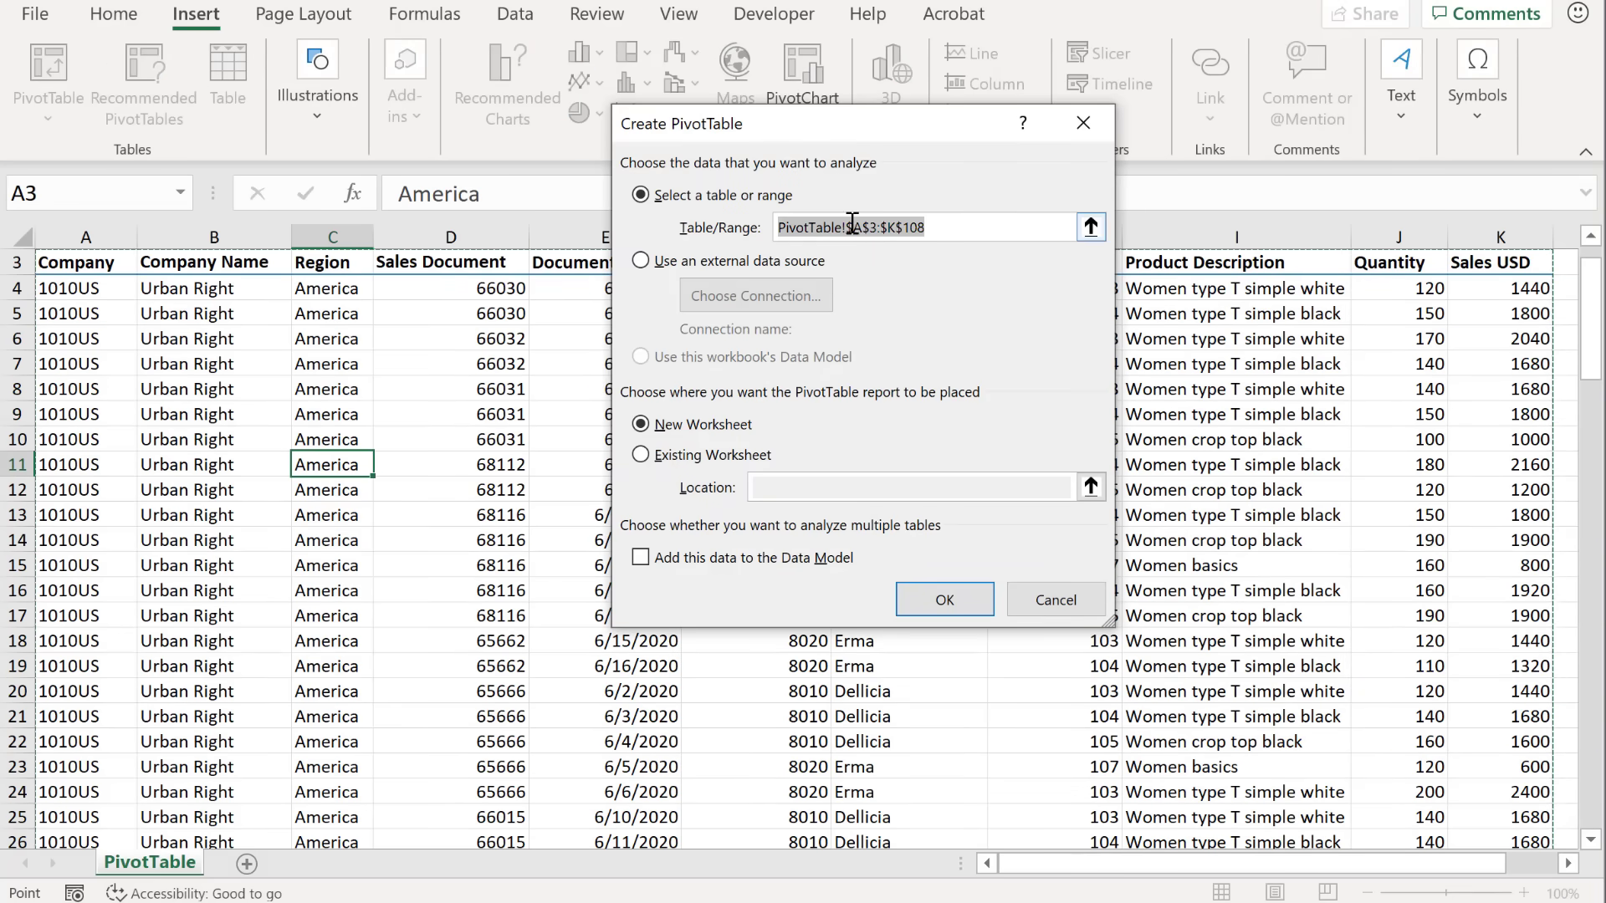
{"action": "left_click_drag", "start_coordinate": [849, 227], "coordinate": [948, 227]}
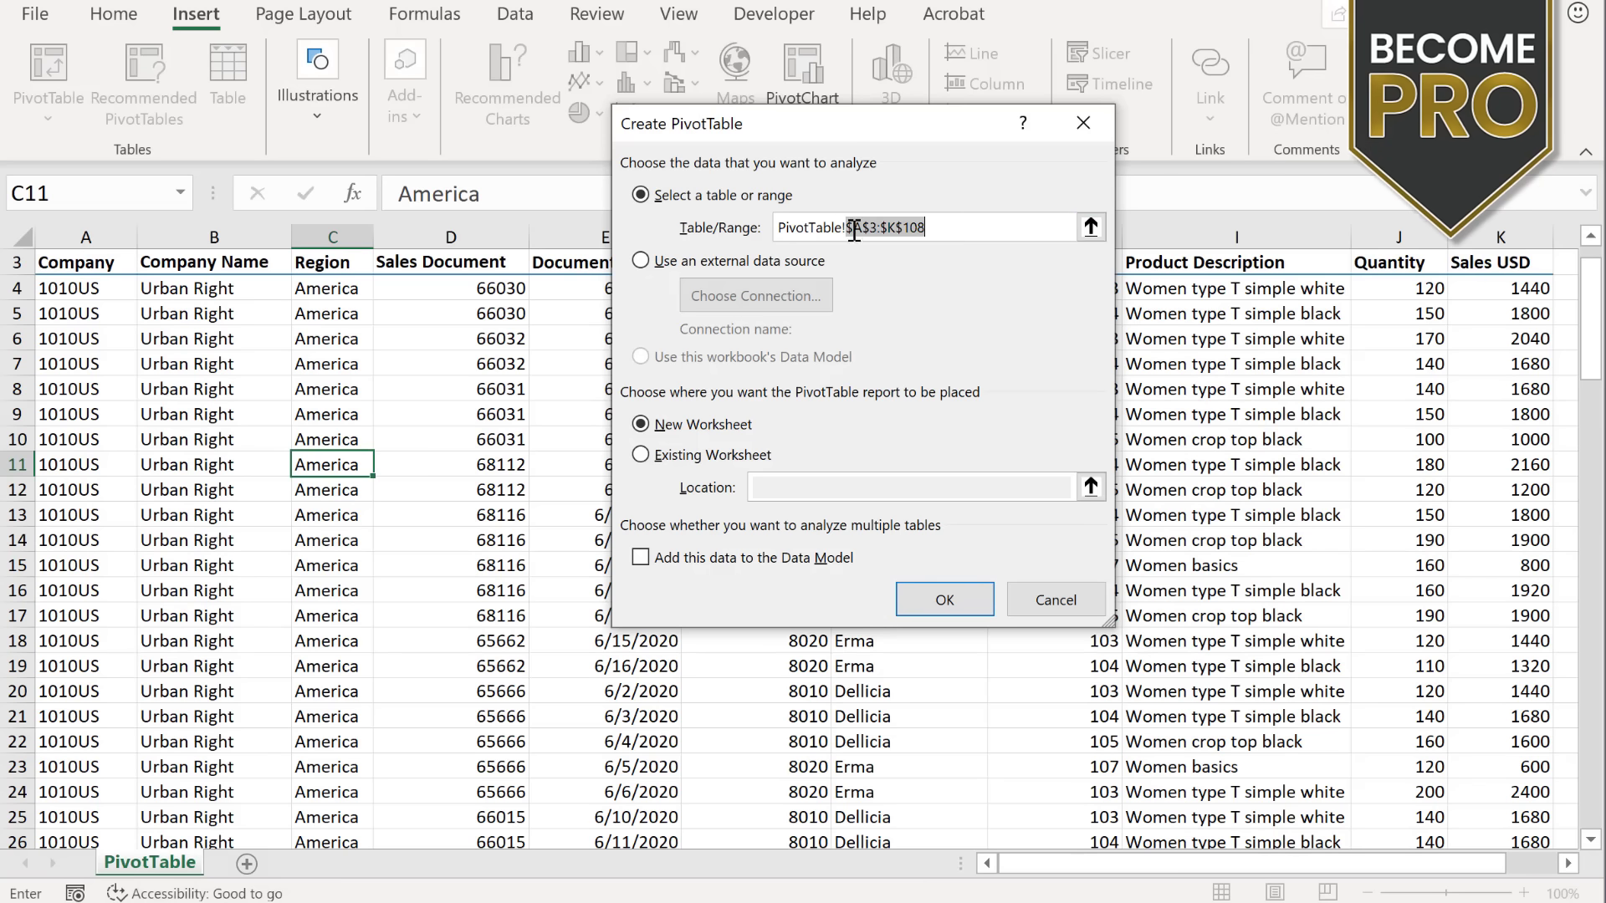
{"action": "left_click", "coordinate": [1032, 600]}
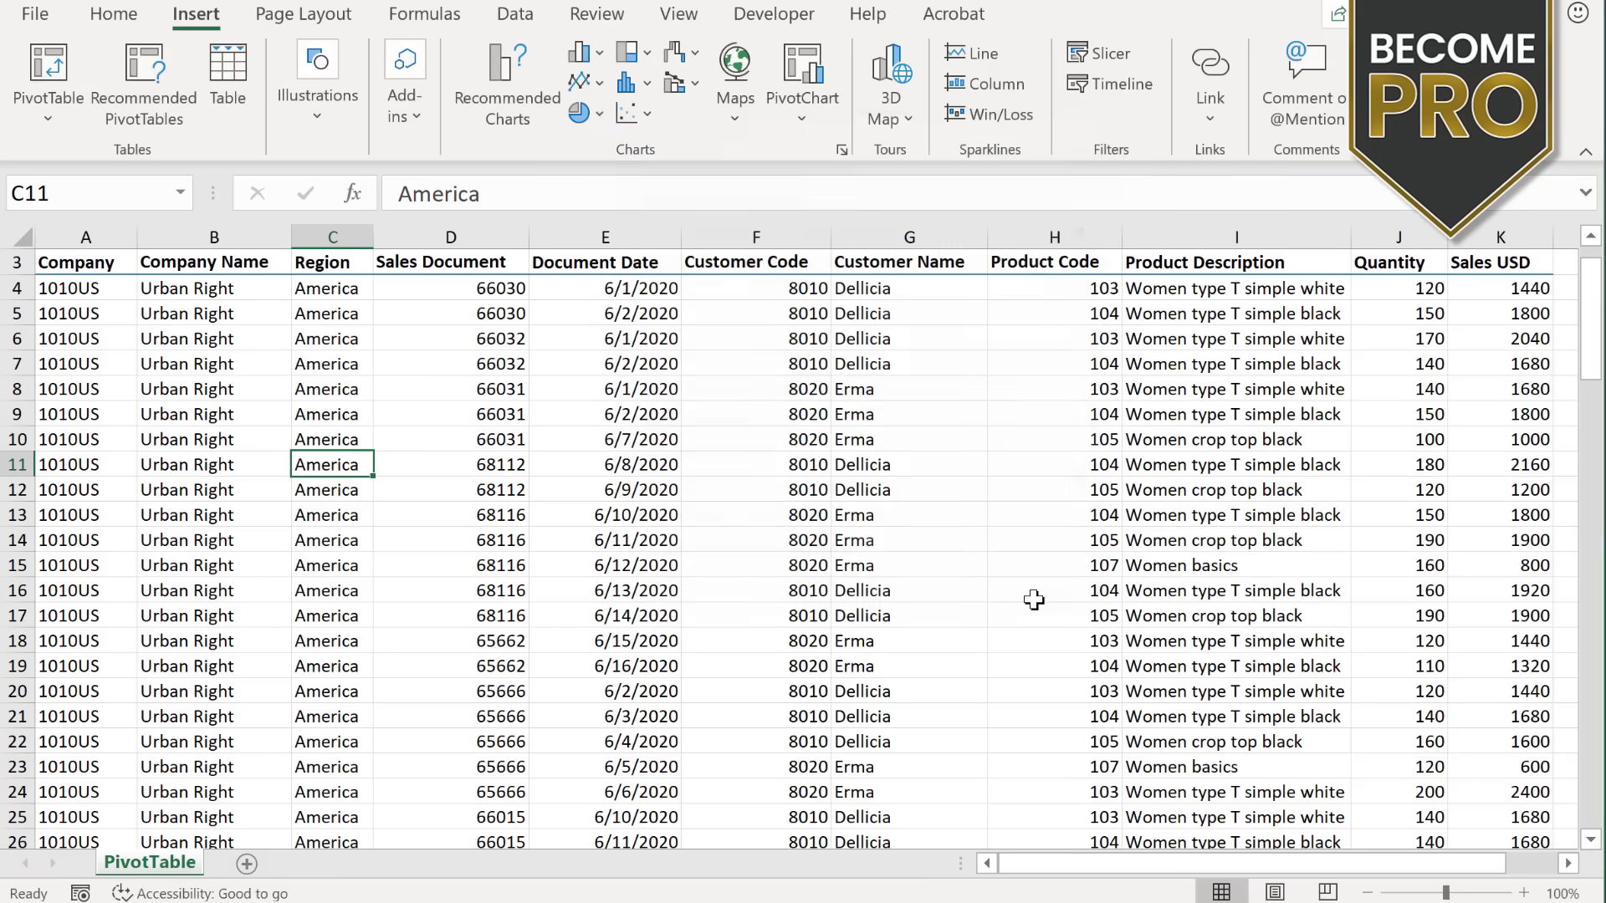
Step: Convert the data into a table with headers using Ctrl+T and apply the None table style
{"action": "left_click", "coordinate": [747, 436]}
{"action": "scroll", "coordinate": [747, 432], "scroll_direction": "up", "scroll_amount": 1}
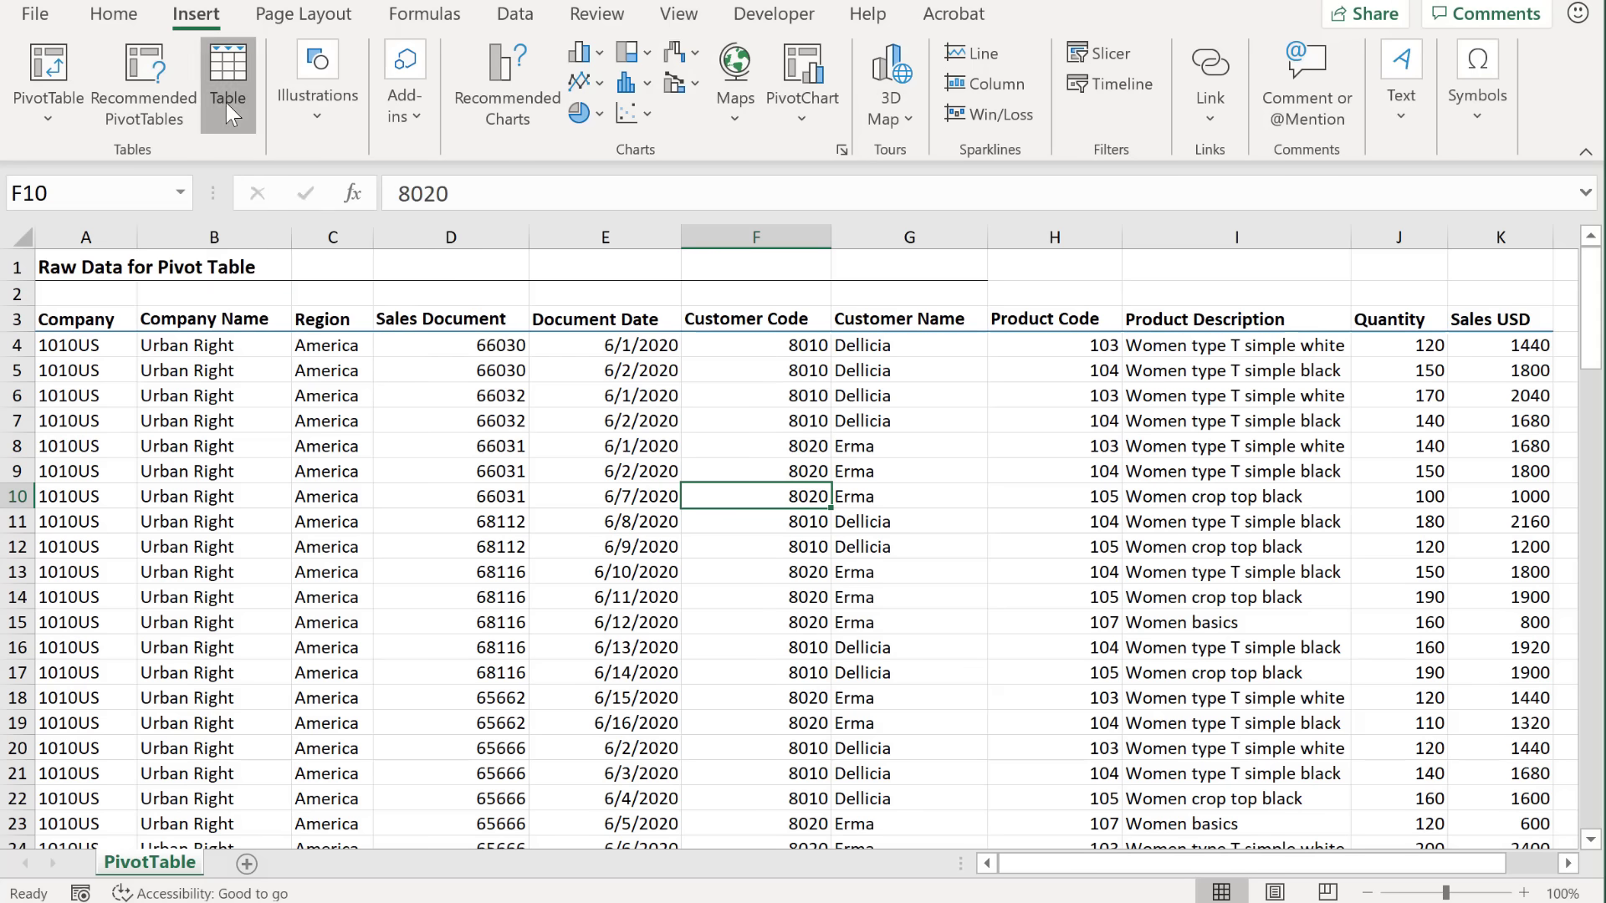
{"action": "key", "text": "ctrl+t"}
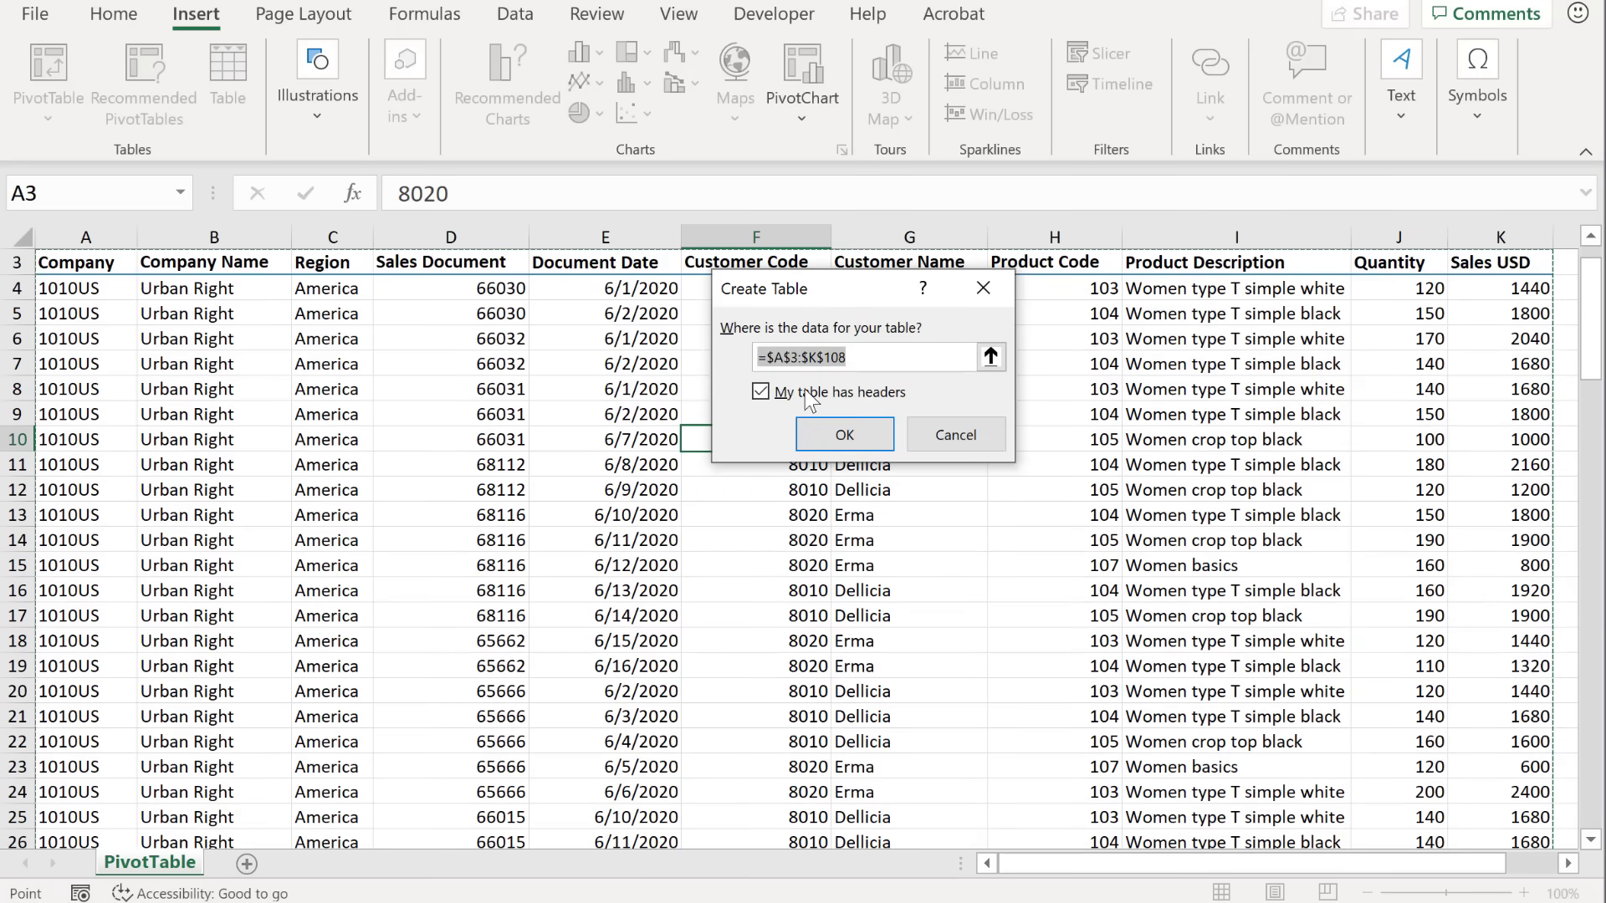
{"action": "left_click", "coordinate": [822, 422]}
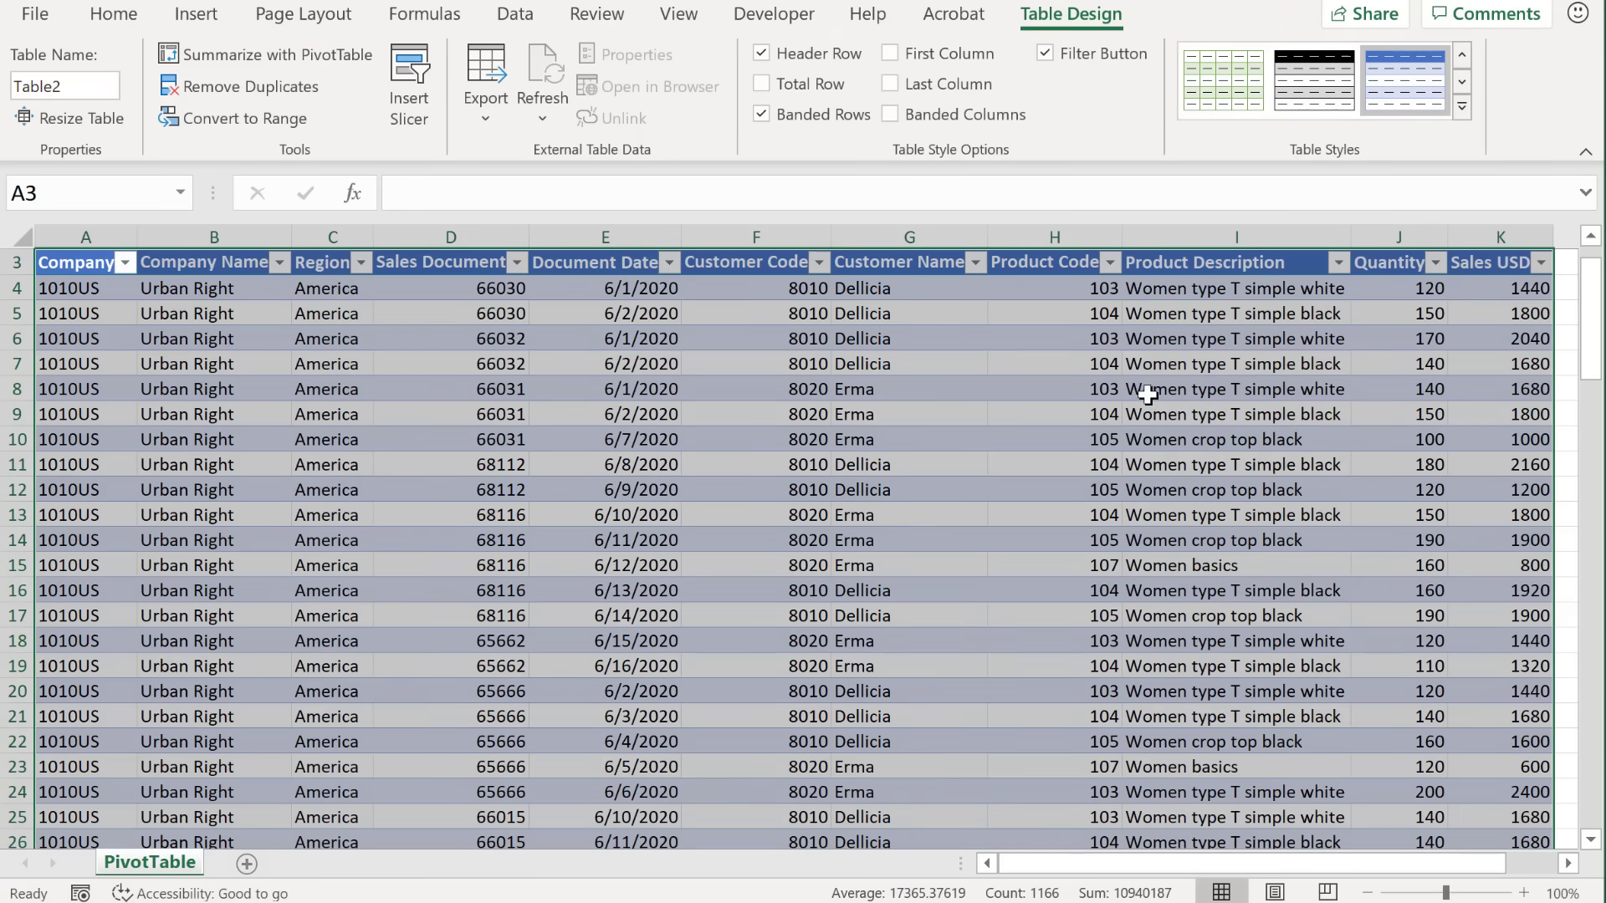
{"action": "scroll", "coordinate": [1152, 389], "scroll_direction": "up", "scroll_amount": 1}
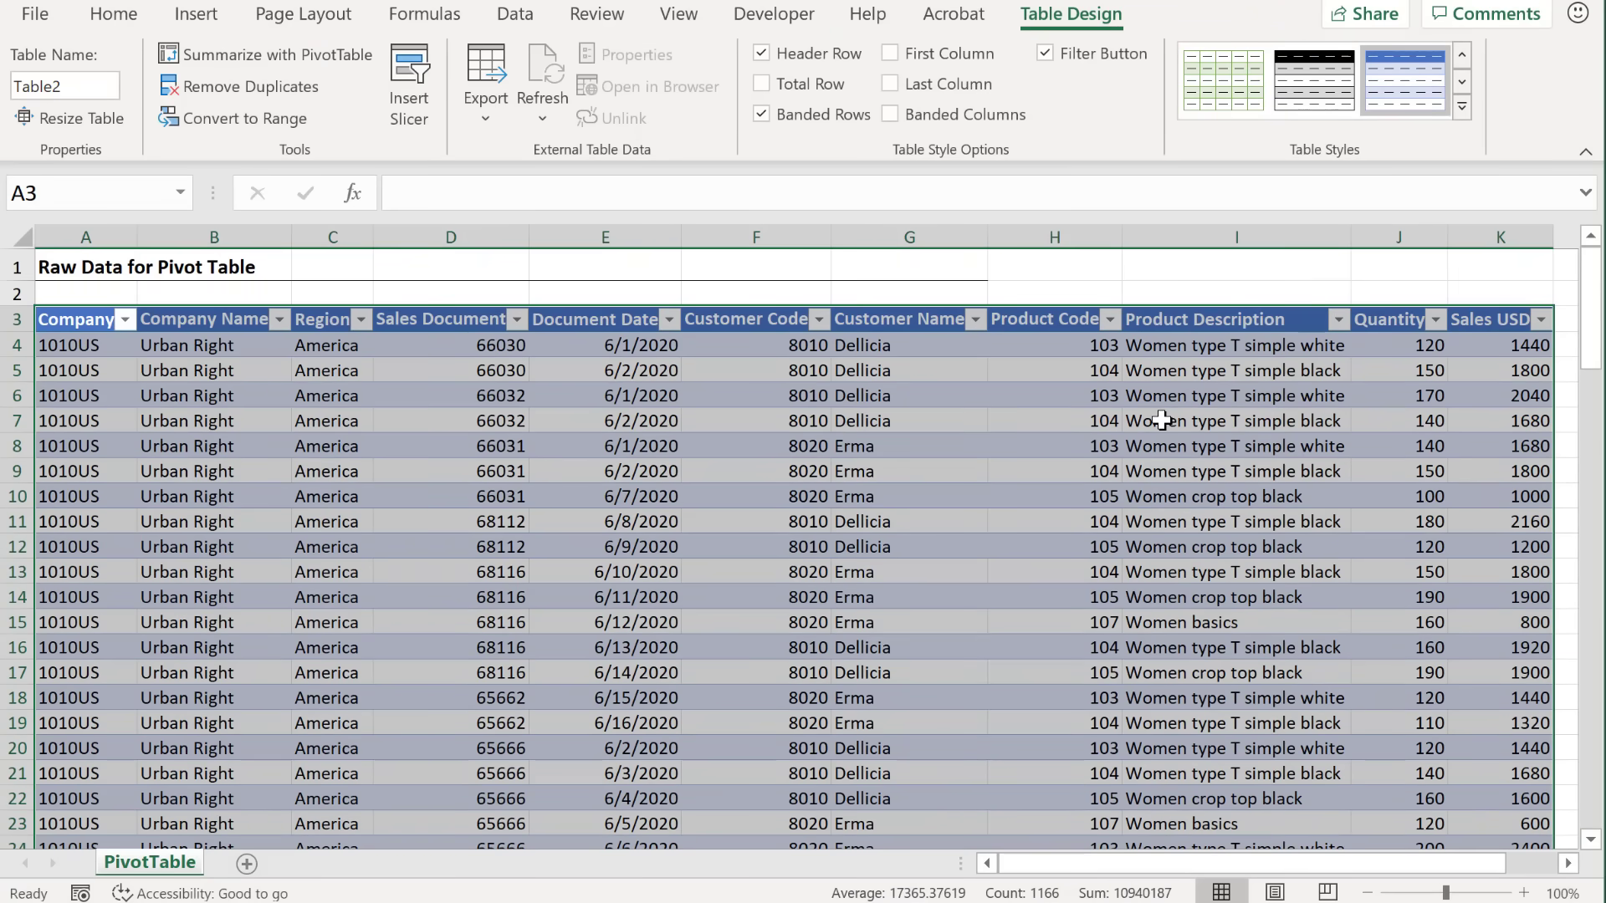
{"action": "left_click", "coordinate": [1462, 107]}
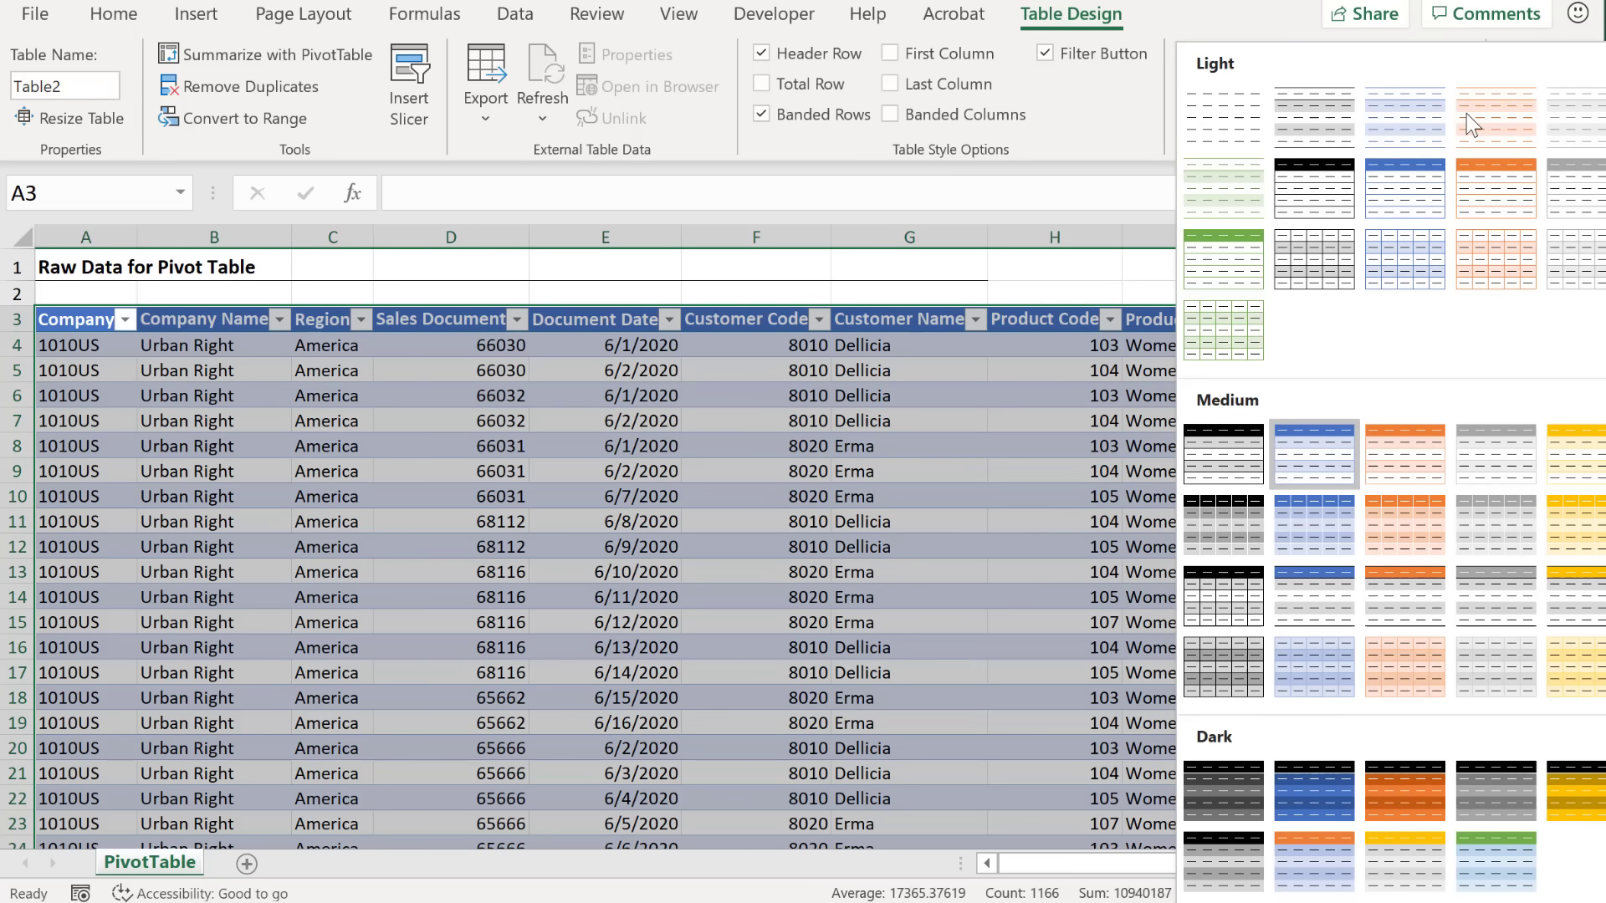
{"action": "left_click", "coordinate": [1228, 133]}
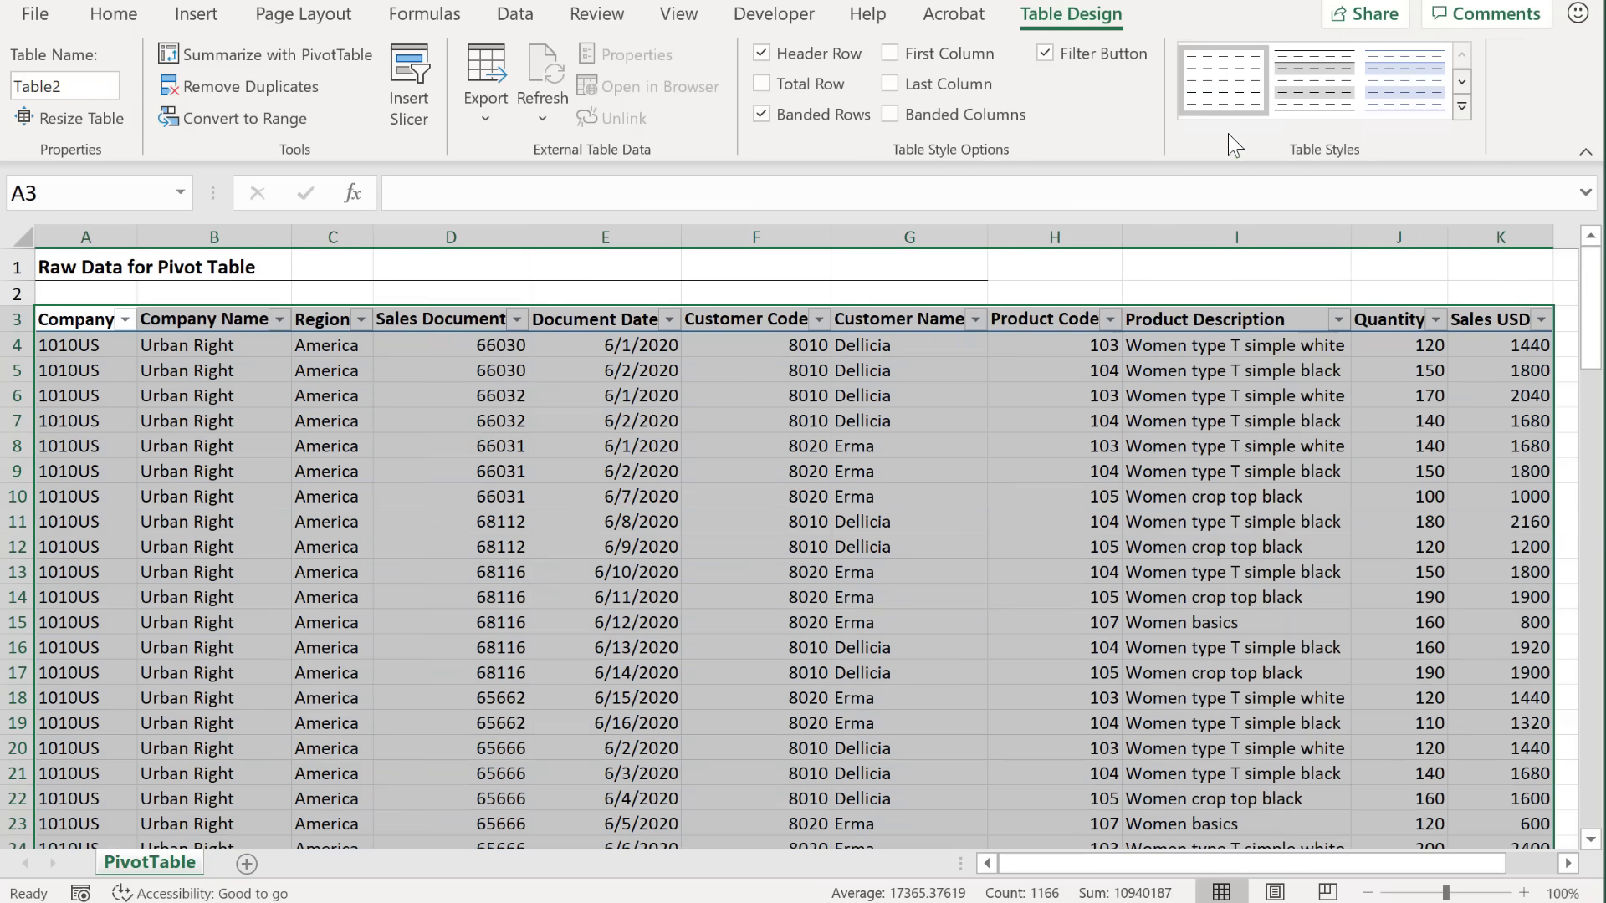
Step: Rename the table to TSales
{"action": "left_click", "coordinate": [799, 422]}
{"action": "left_click", "coordinate": [96, 86]}
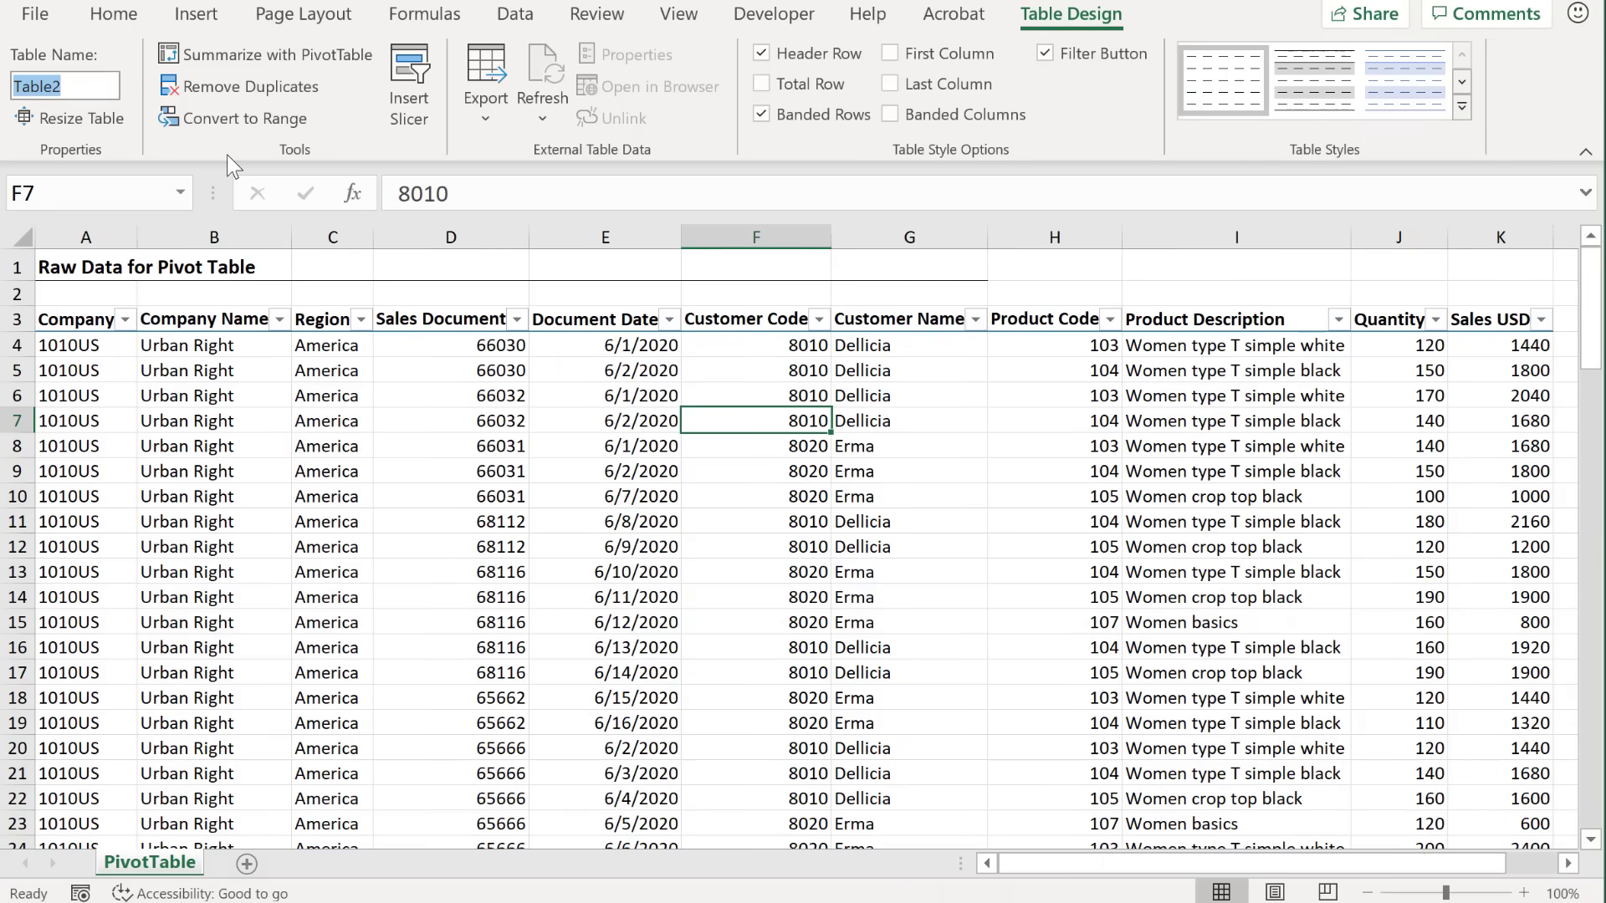
{"action": "type", "text": "TSales"}
{"action": "key", "text": "Return"}
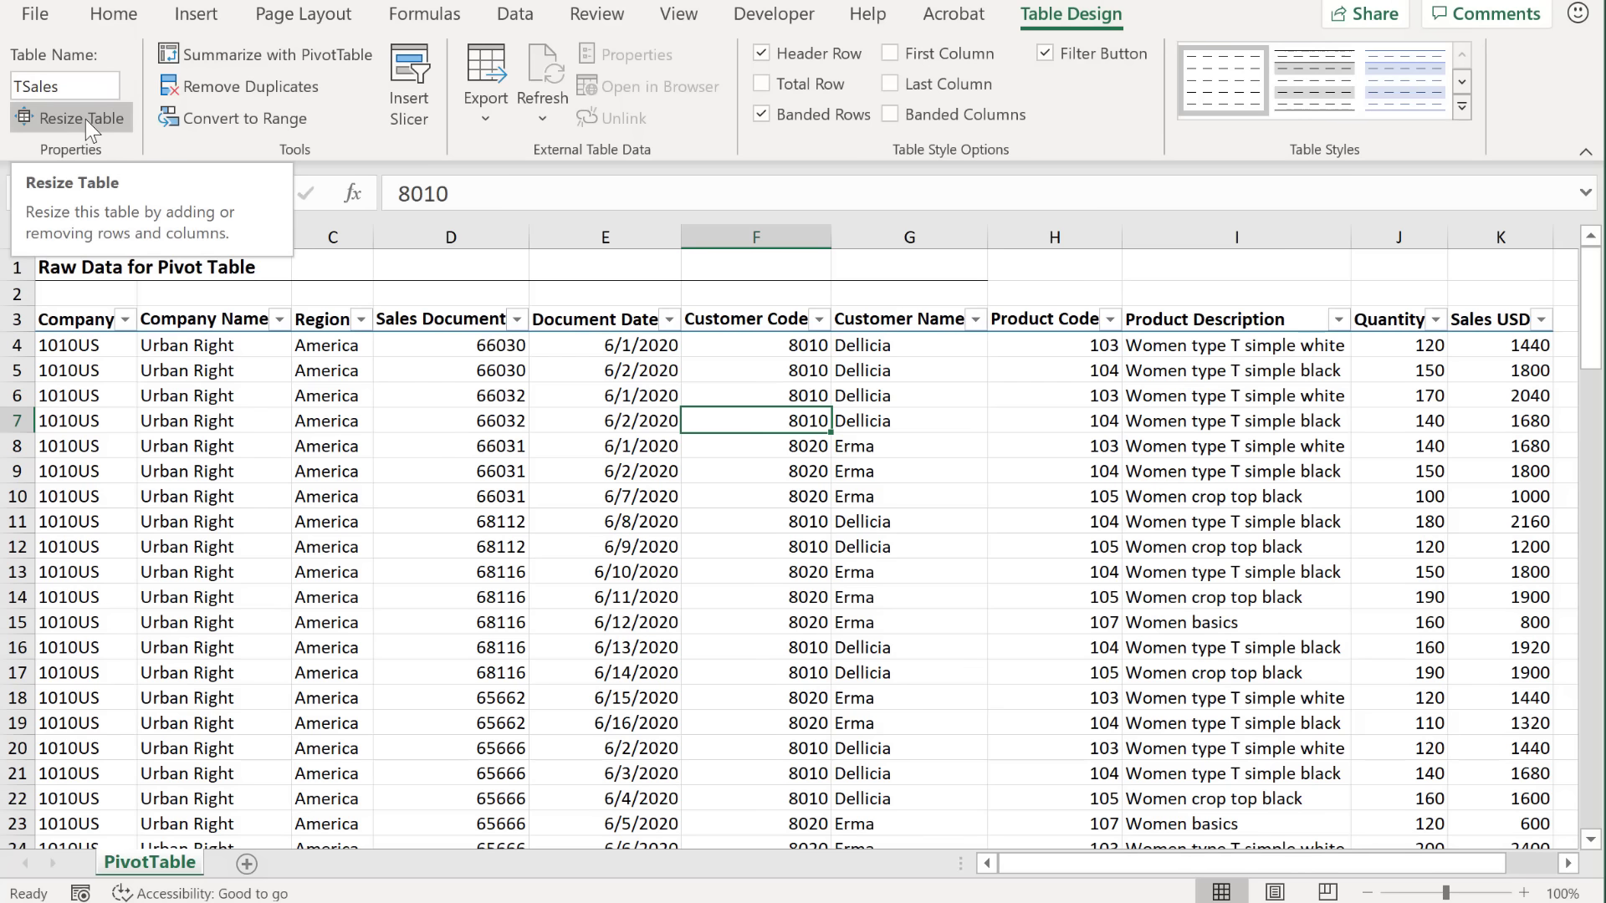
Step: Start a PivotTable from TSales, cancel it, and open Recommended PivotTables instead
{"action": "left_click", "coordinate": [483, 394]}
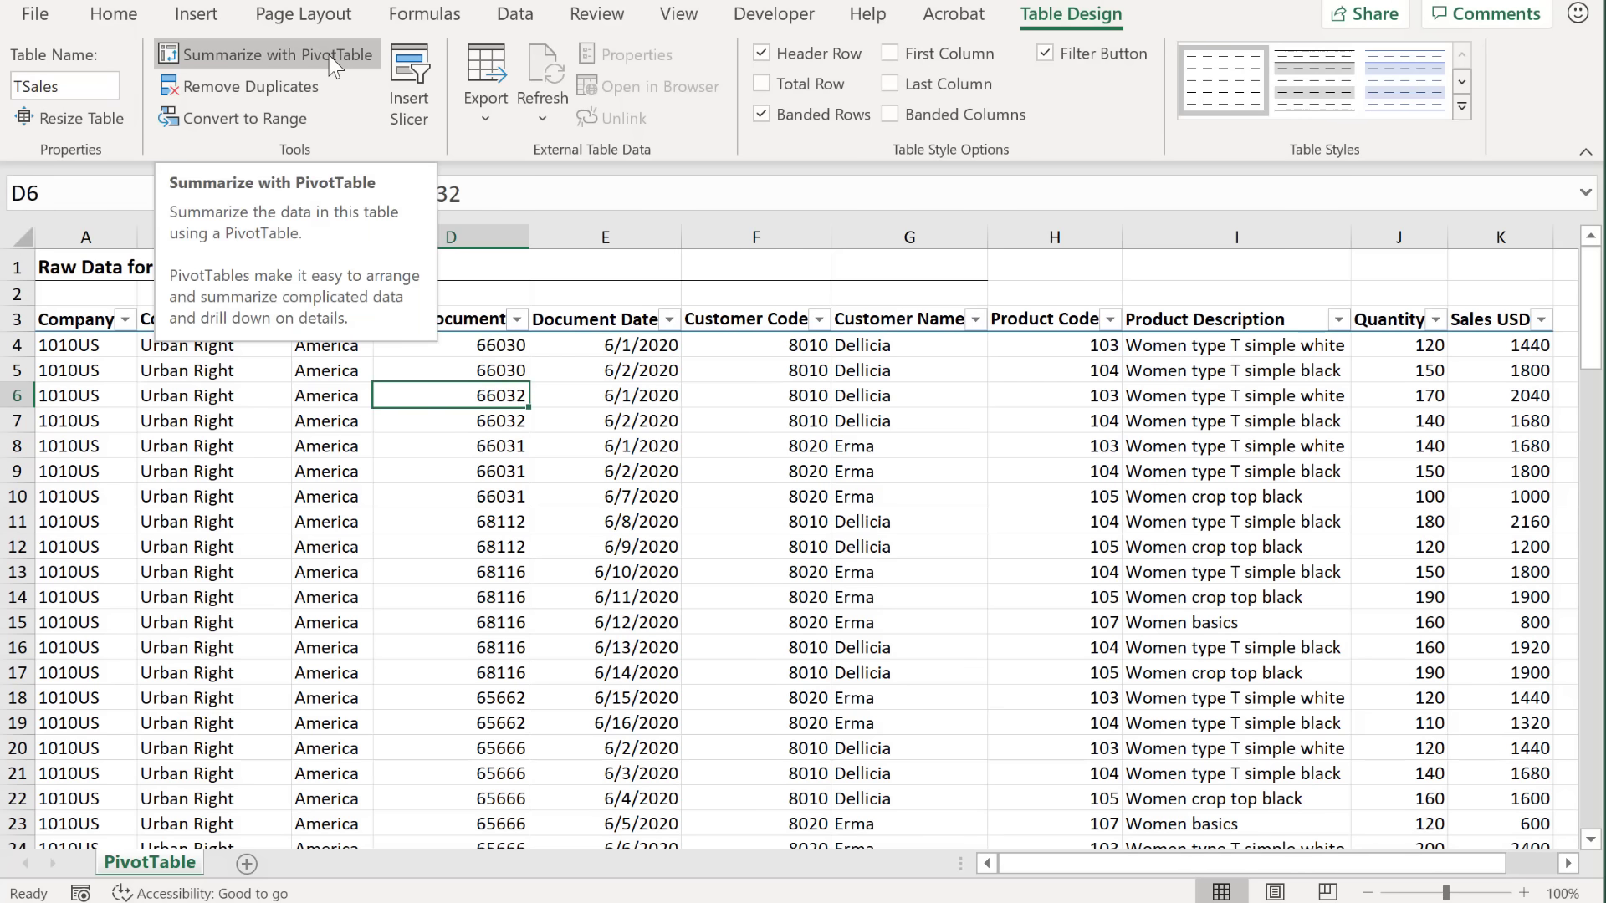
{"action": "left_click", "coordinate": [196, 13]}
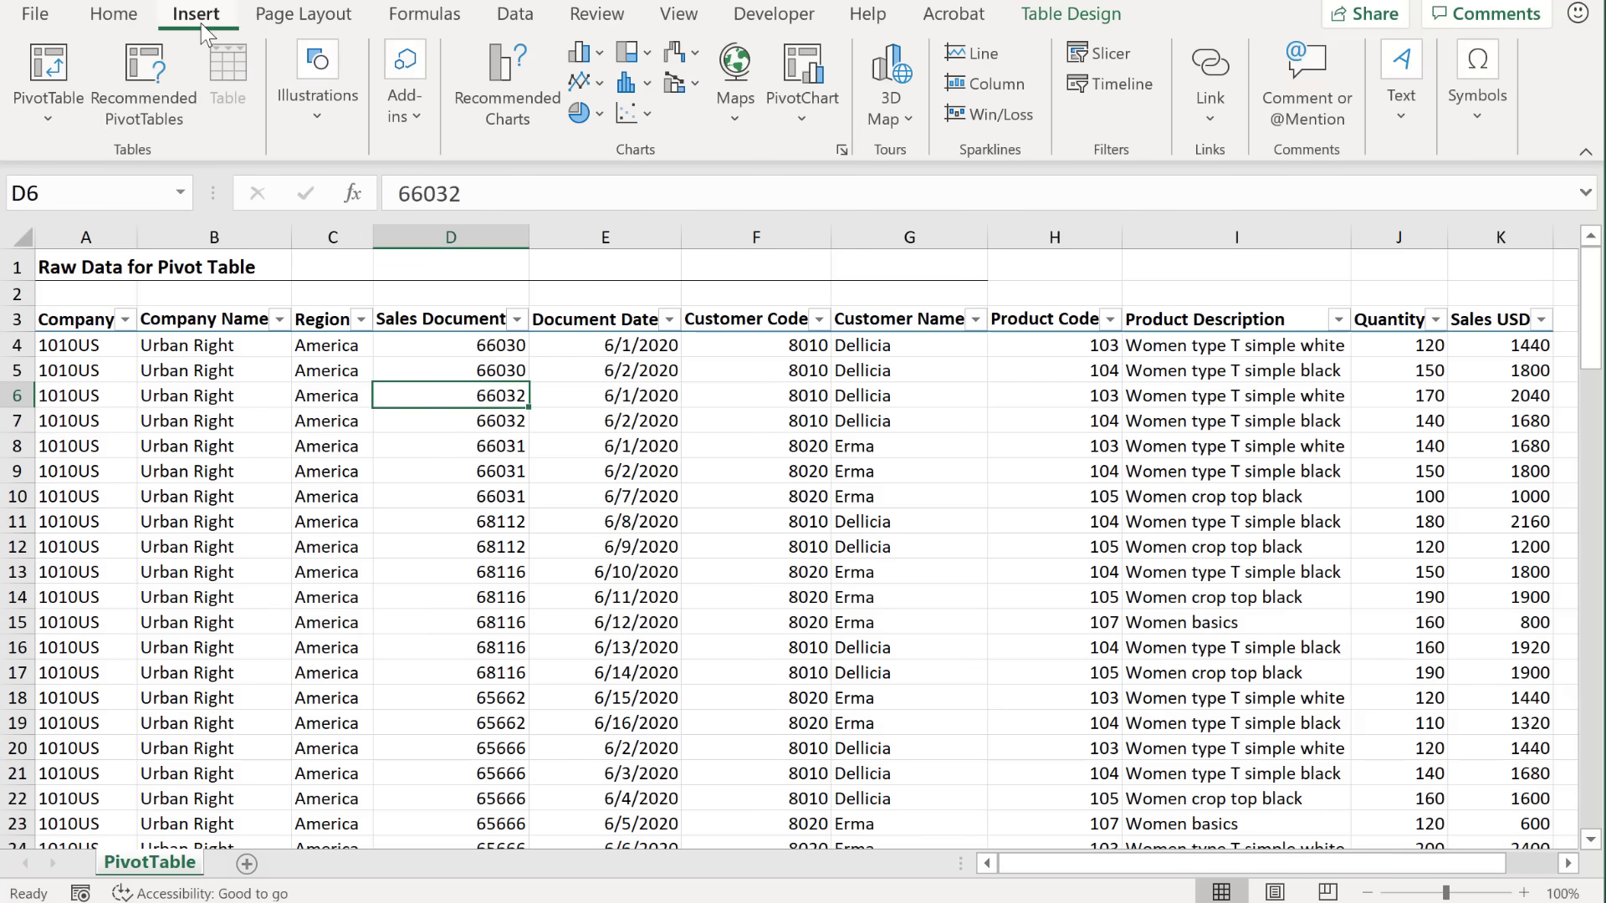
{"action": "left_click", "coordinate": [48, 75]}
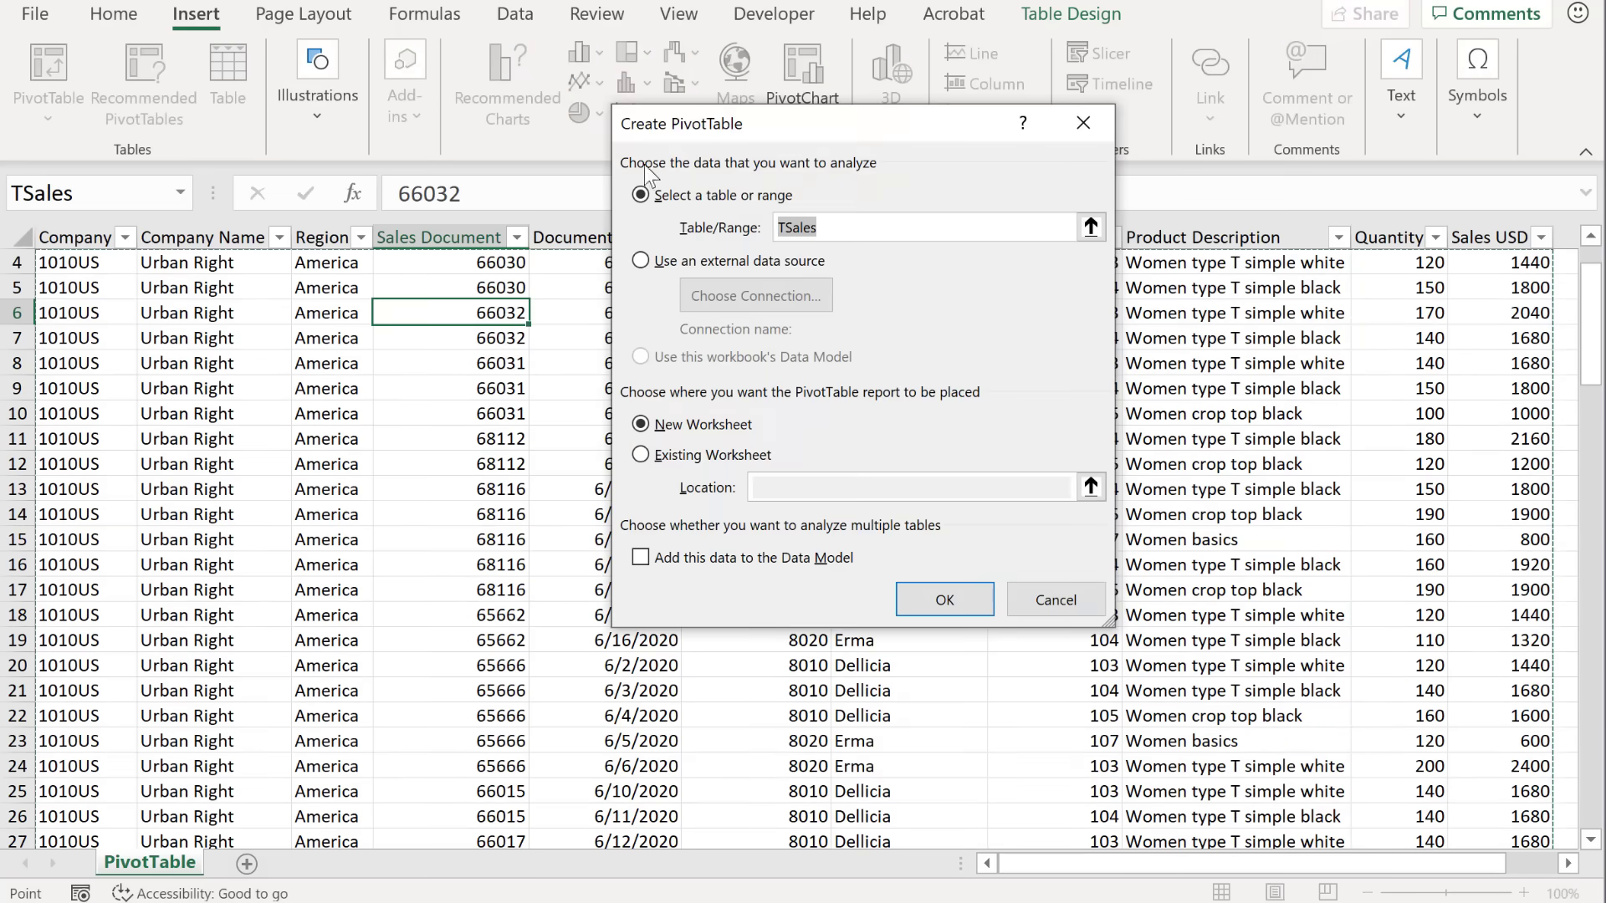
{"action": "left_click", "coordinate": [833, 228]}
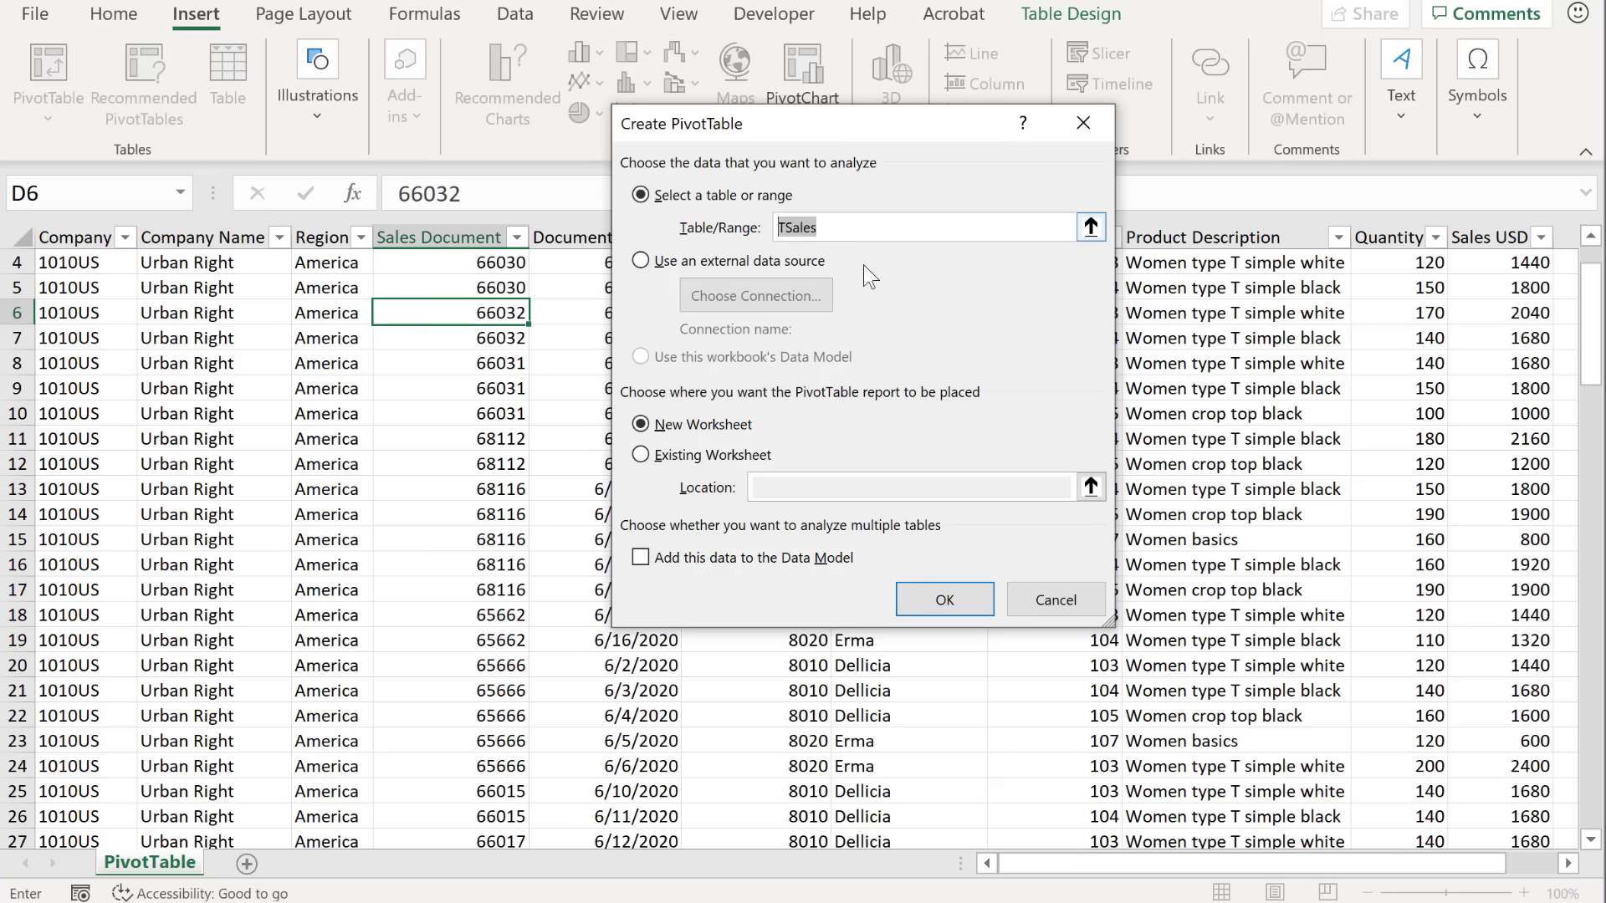
{"action": "left_click", "coordinate": [1056, 603]}
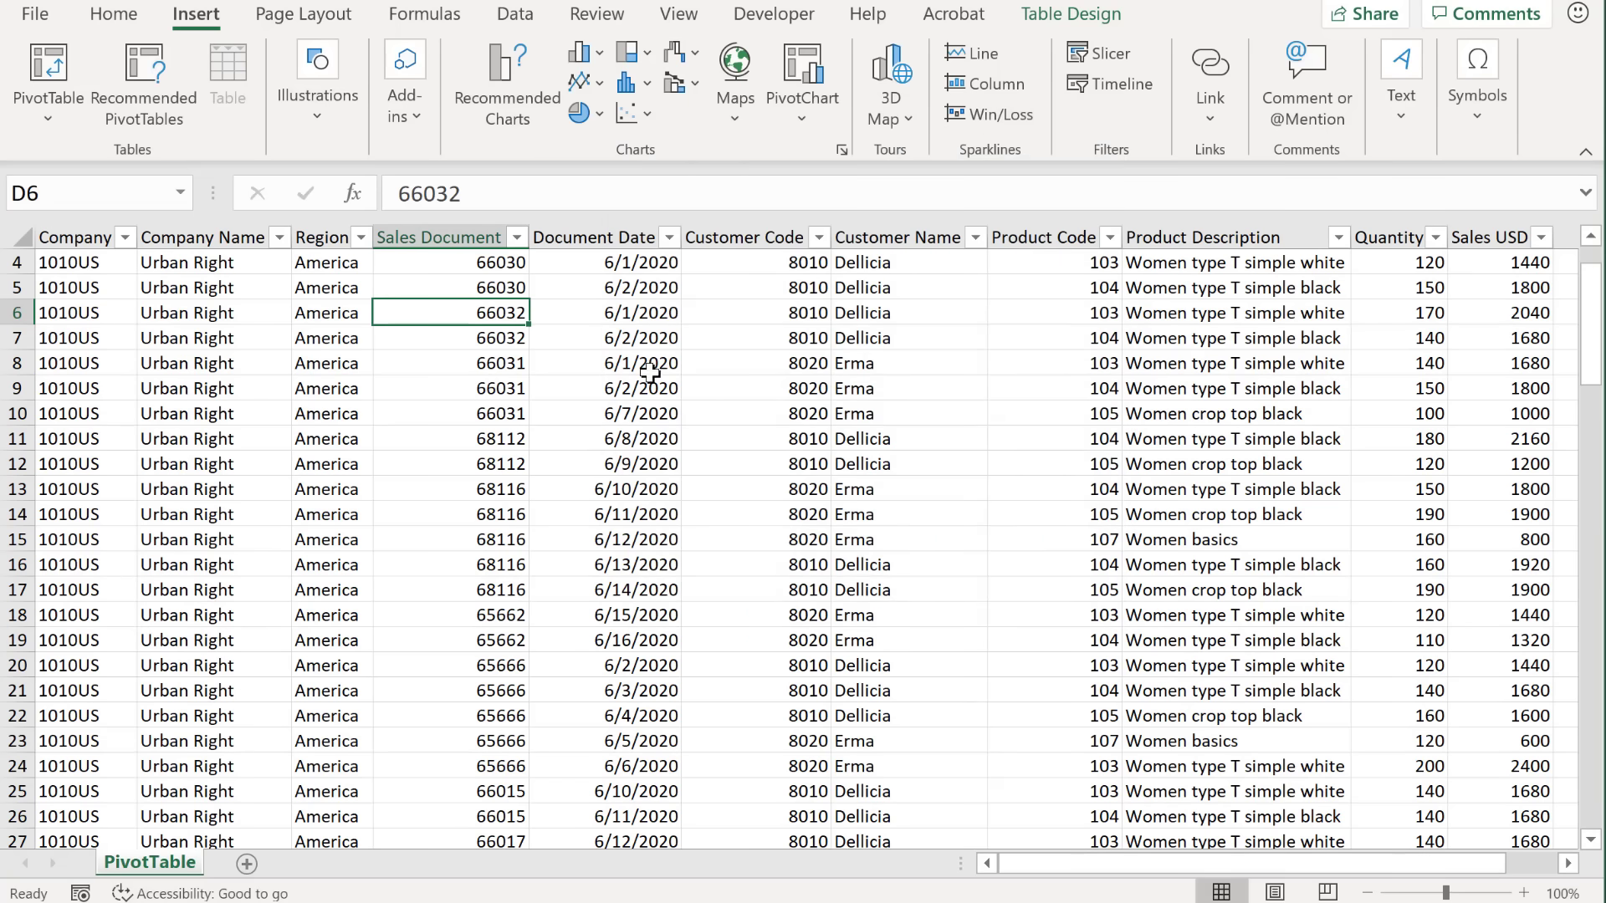
{"action": "left_click", "coordinate": [142, 105]}
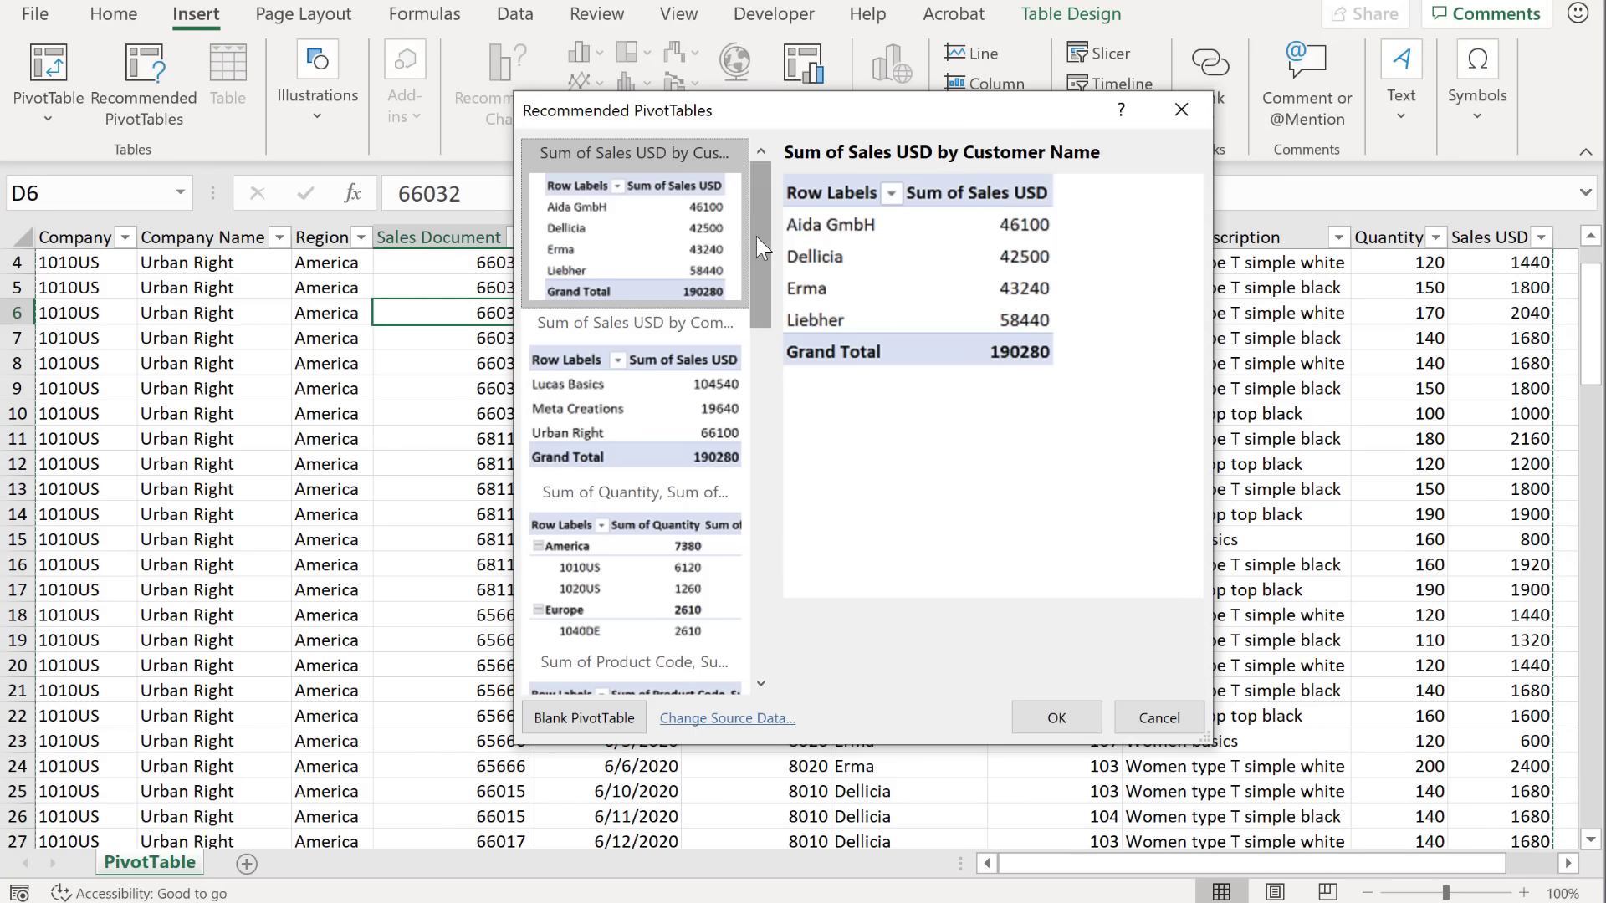
Step: Create the Sum of Sales USD by Customer Name PivotTable and review its 190280 grand total
{"action": "left_click", "coordinate": [1023, 716]}
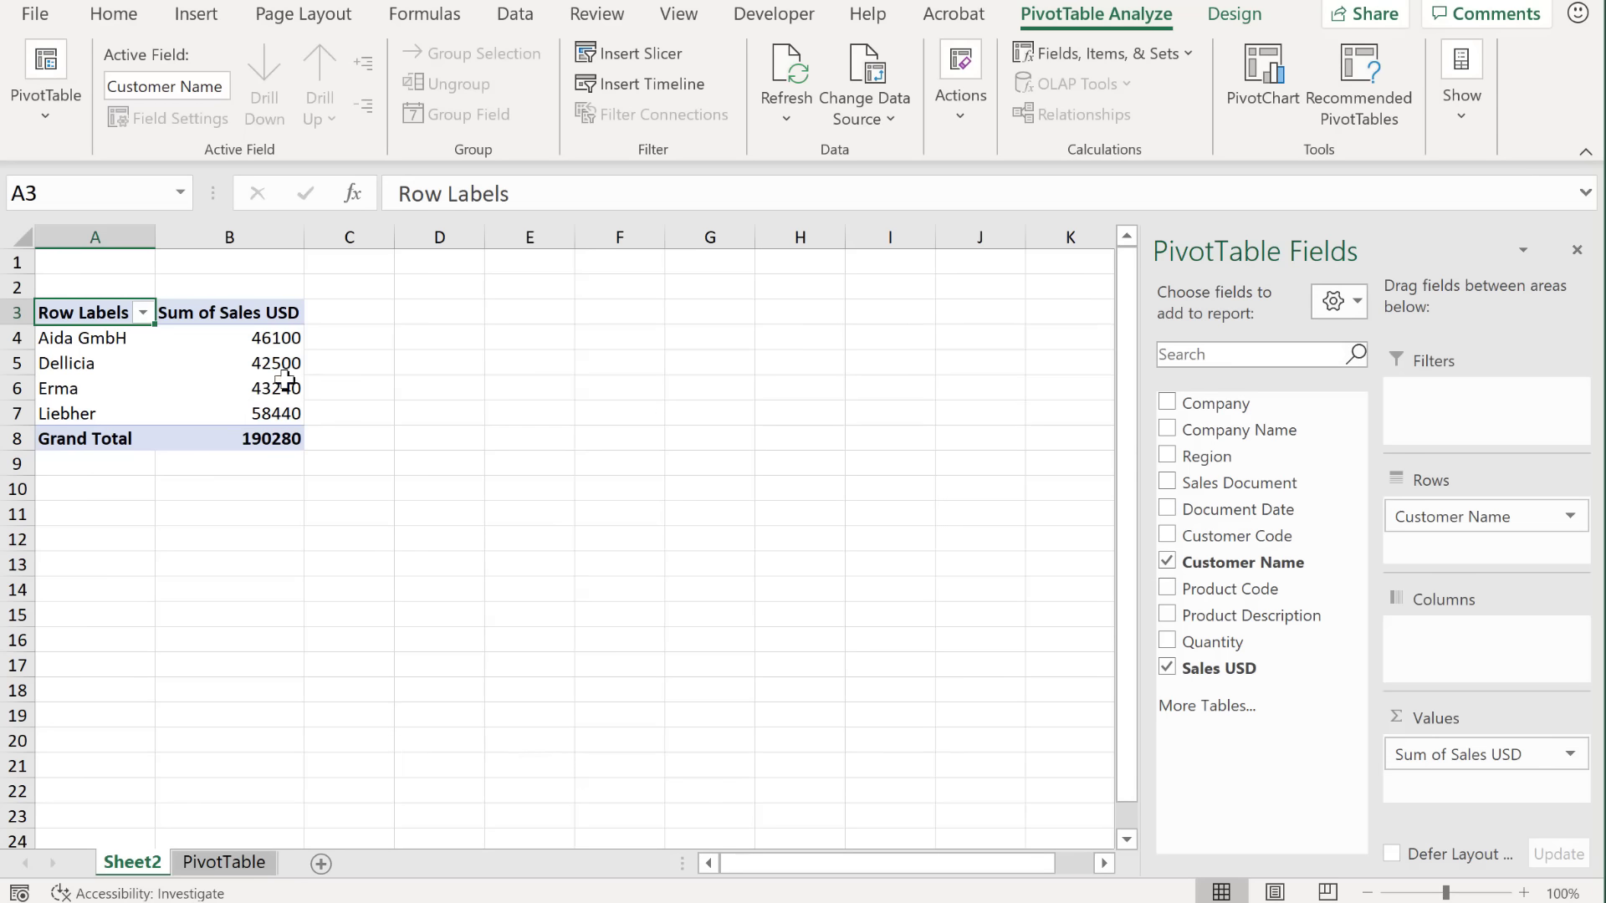
{"action": "left_click", "coordinate": [266, 344]}
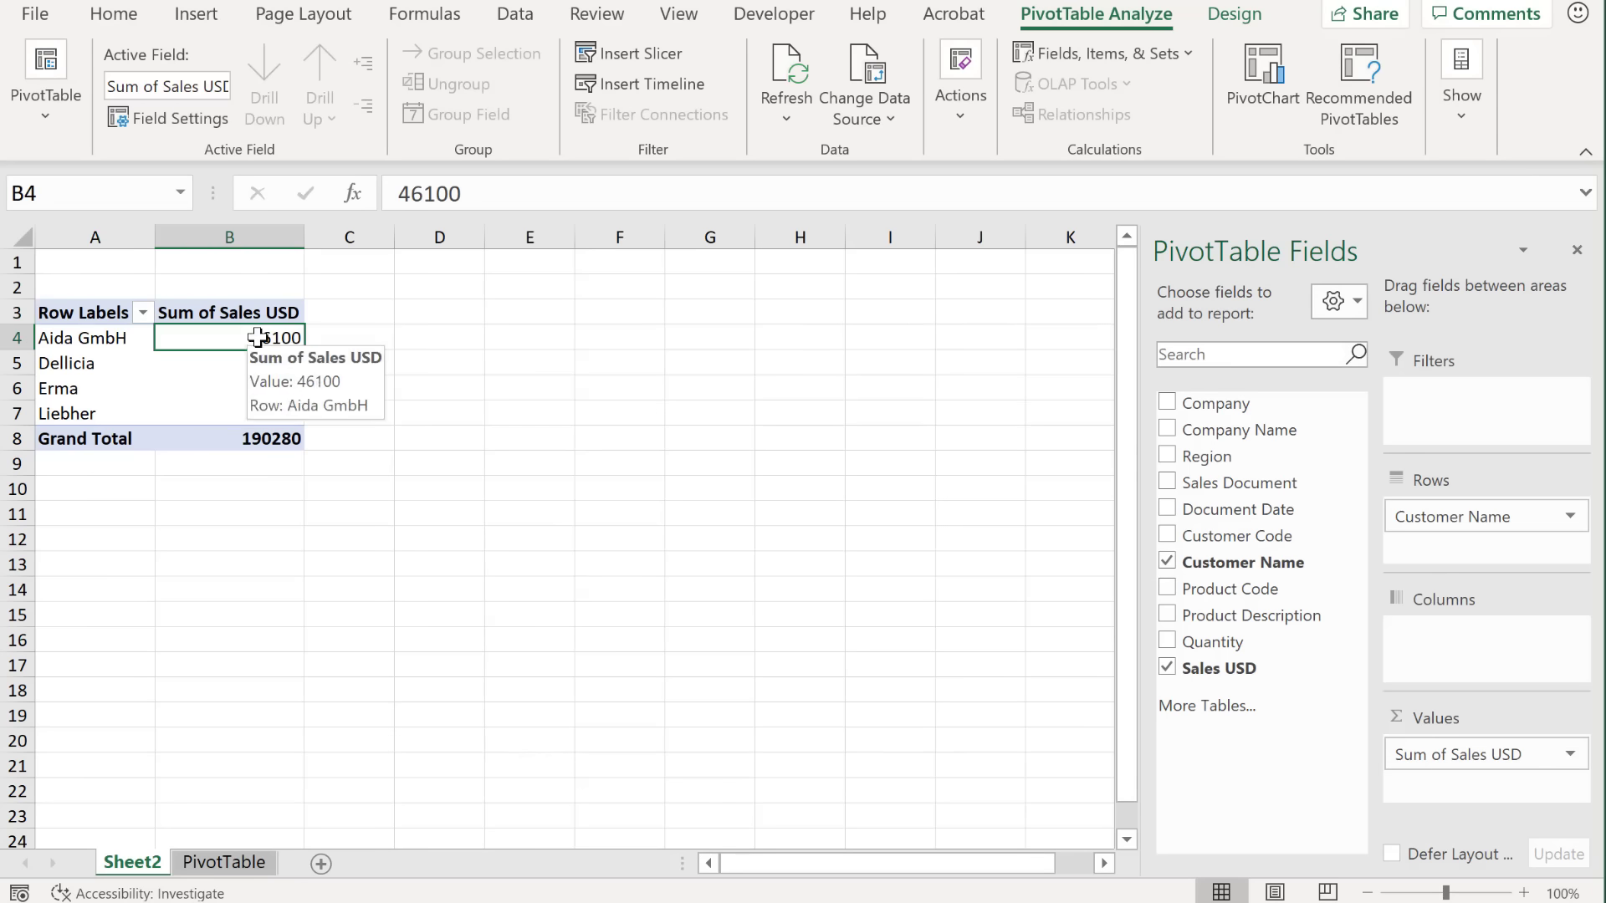
{"action": "left_click", "coordinate": [237, 370]}
{"action": "left_click", "coordinate": [237, 381]}
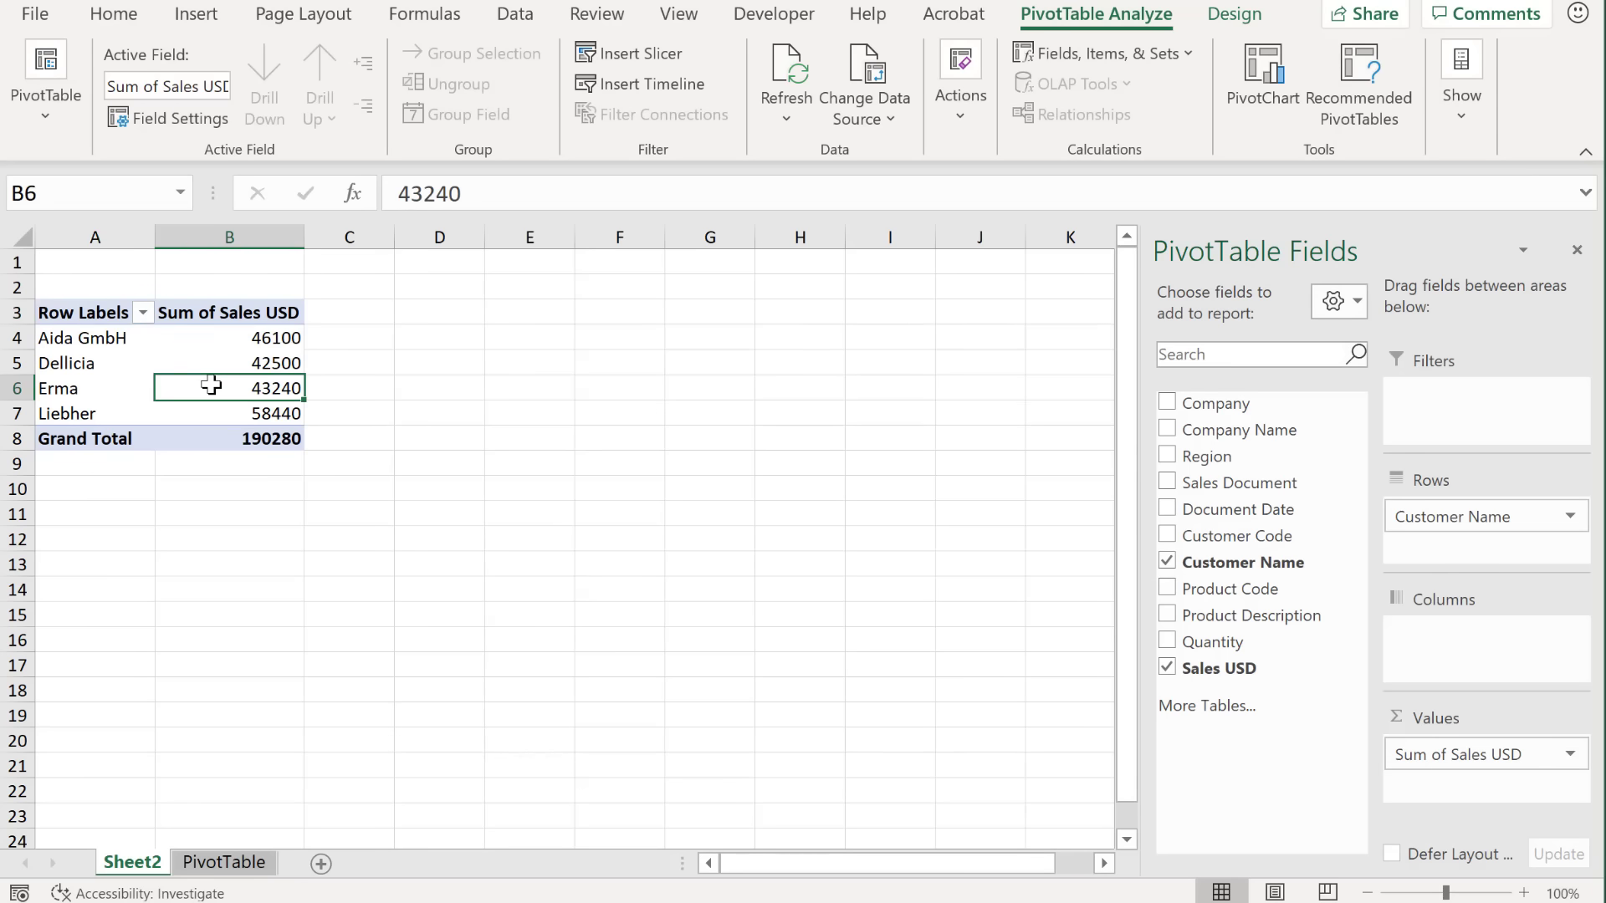
{"action": "mouse_move", "coordinate": [211, 385]}
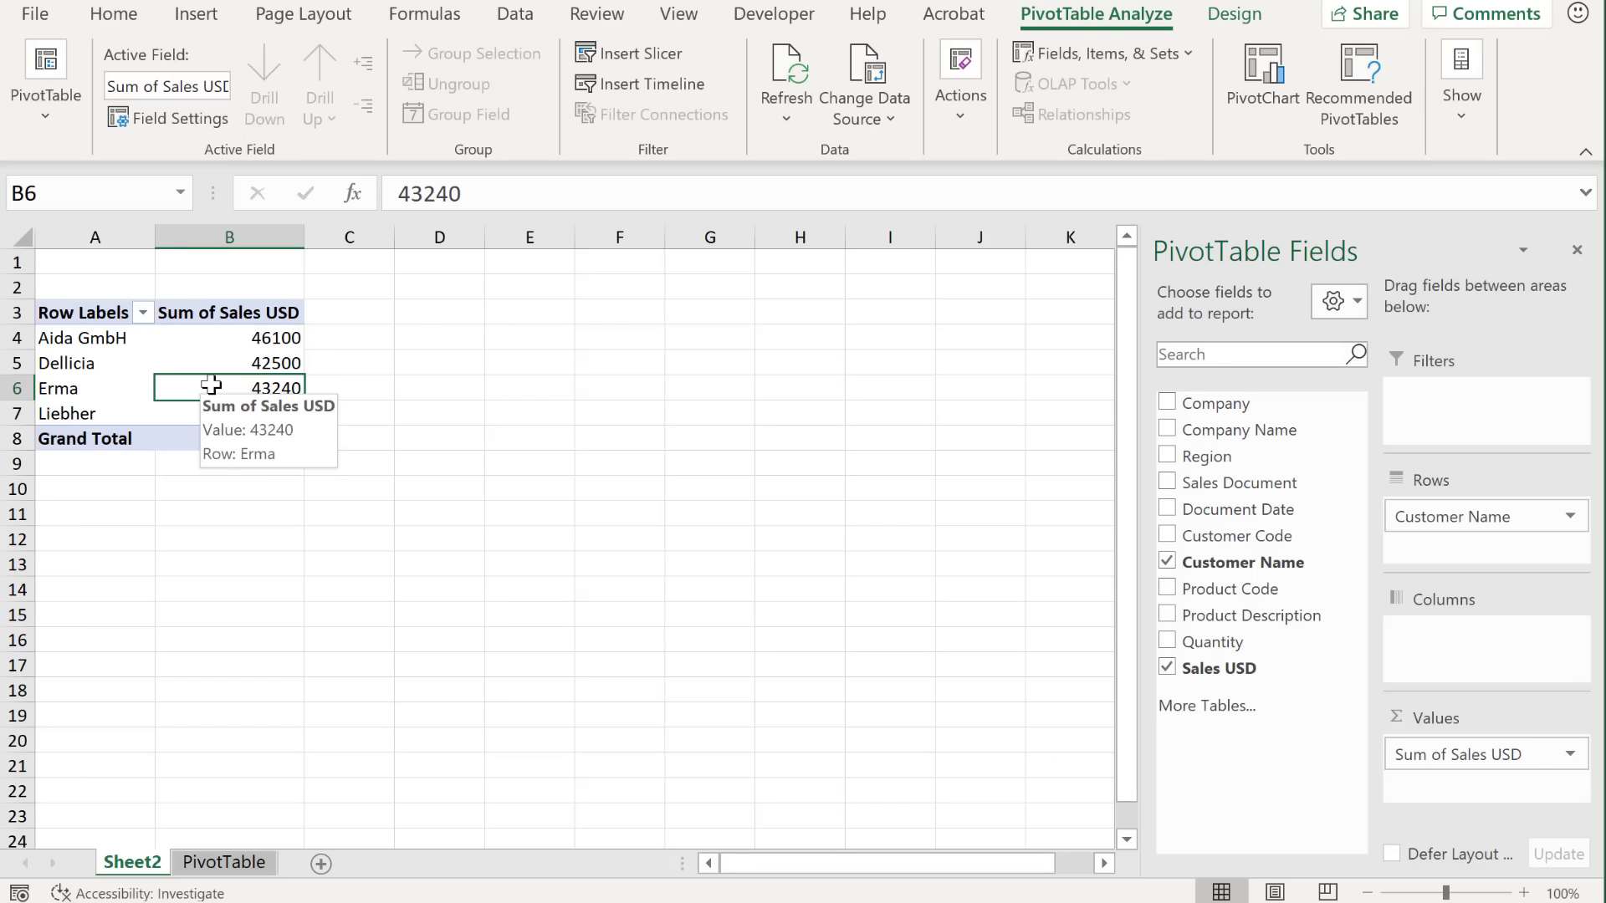
{"action": "left_click", "coordinate": [270, 437]}
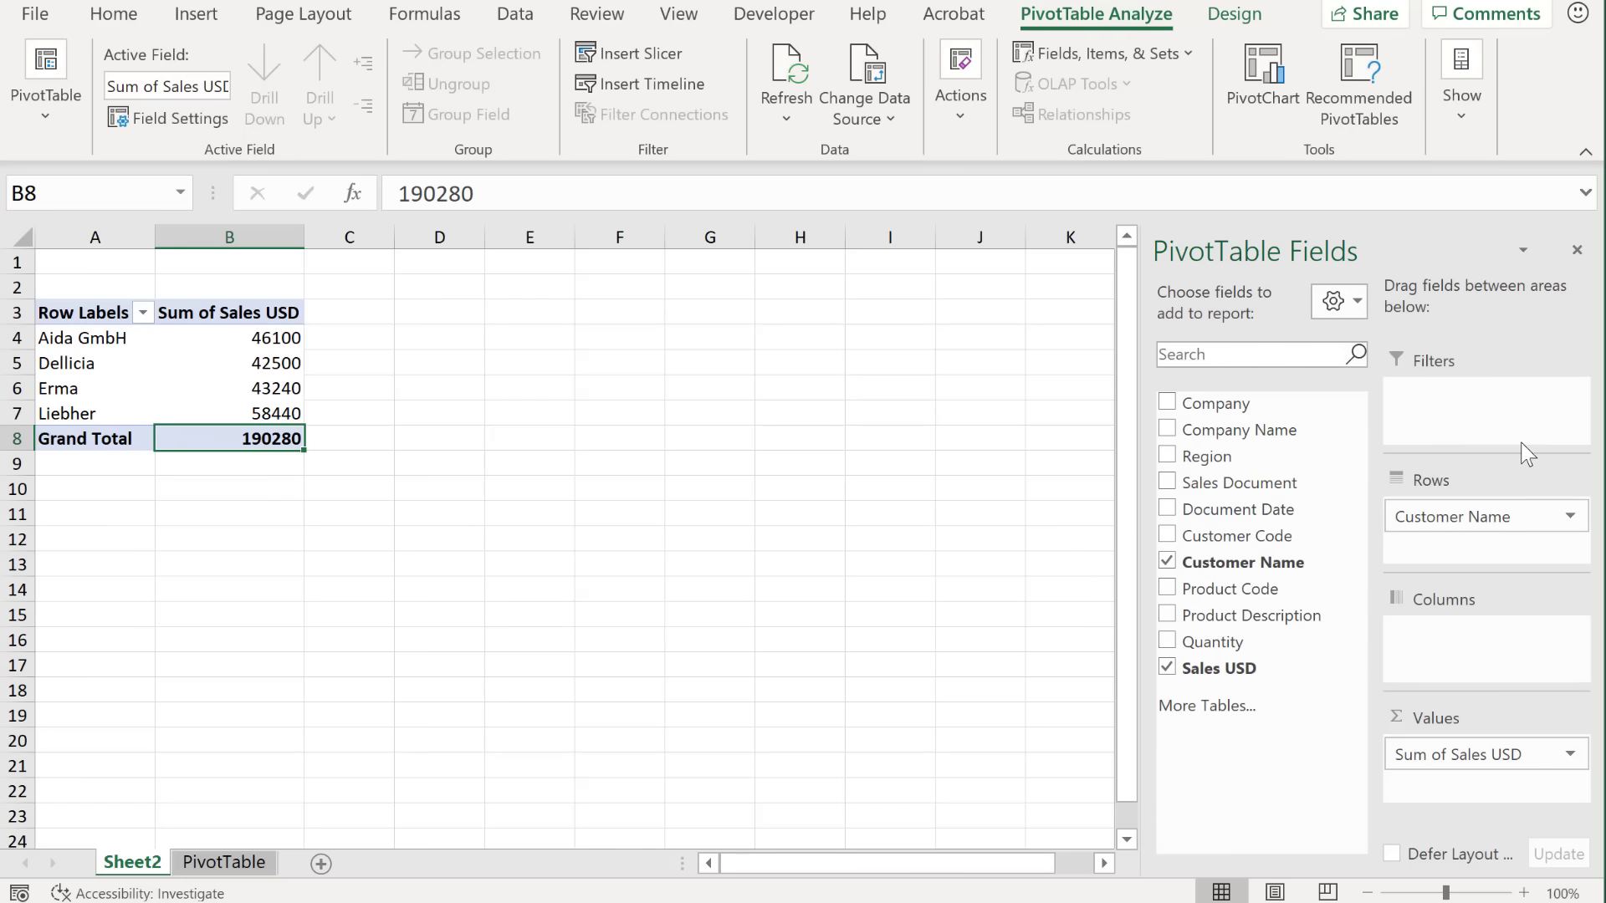
Step: Set the PivotTable Fields pane layout to Fields Section and Areas Section Side-By-Side
{"action": "left_click", "coordinate": [1338, 301]}
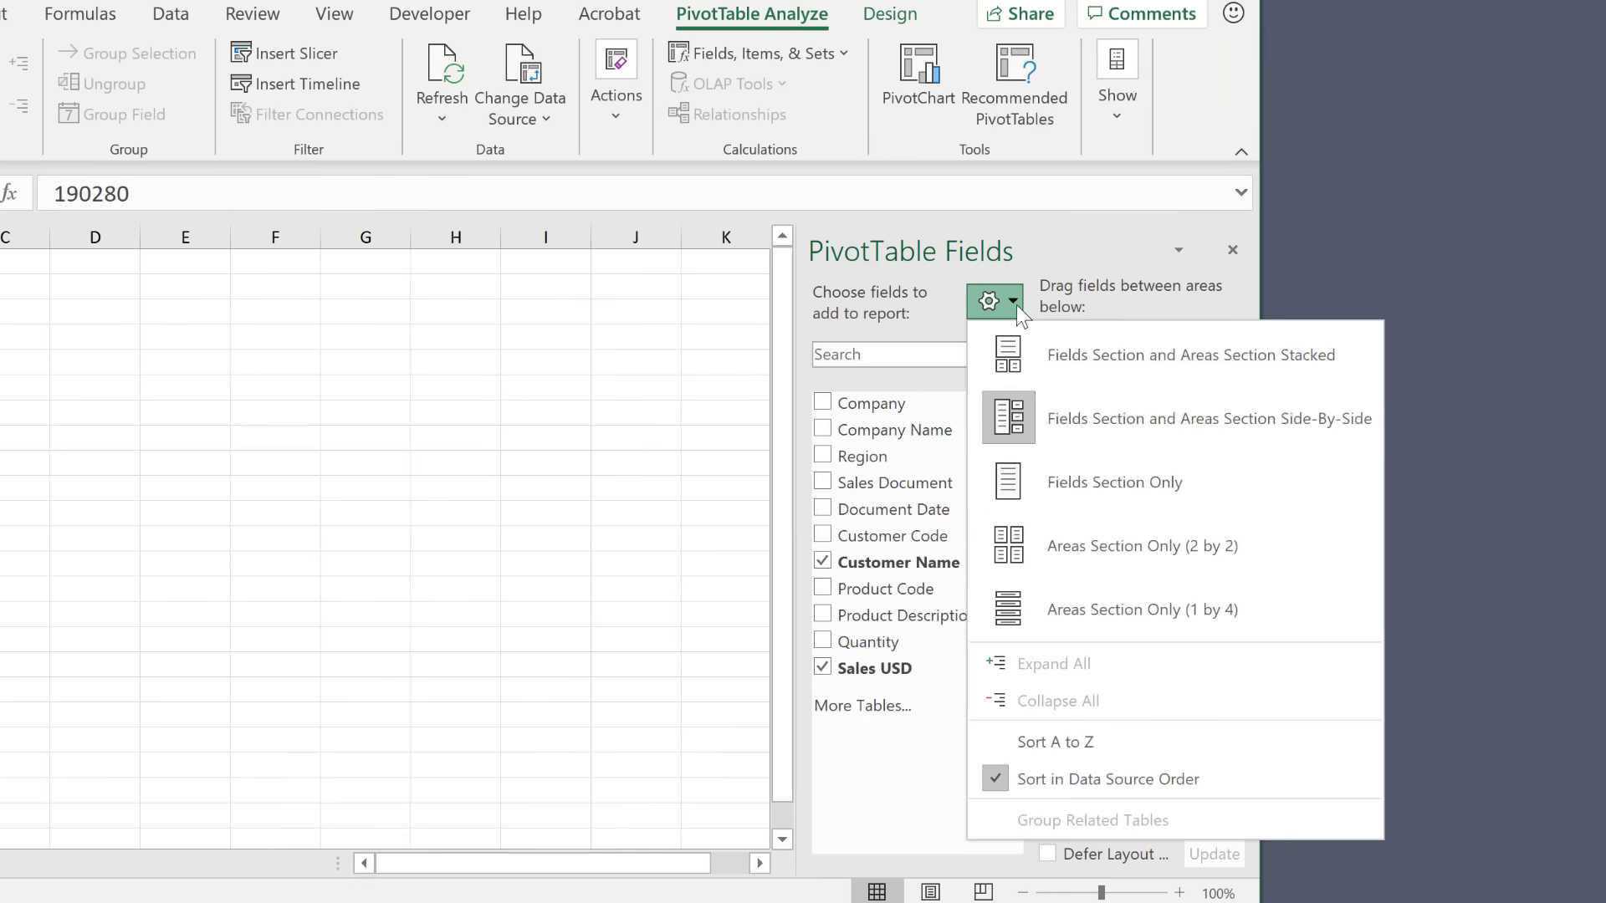
{"action": "left_click", "coordinate": [1087, 365]}
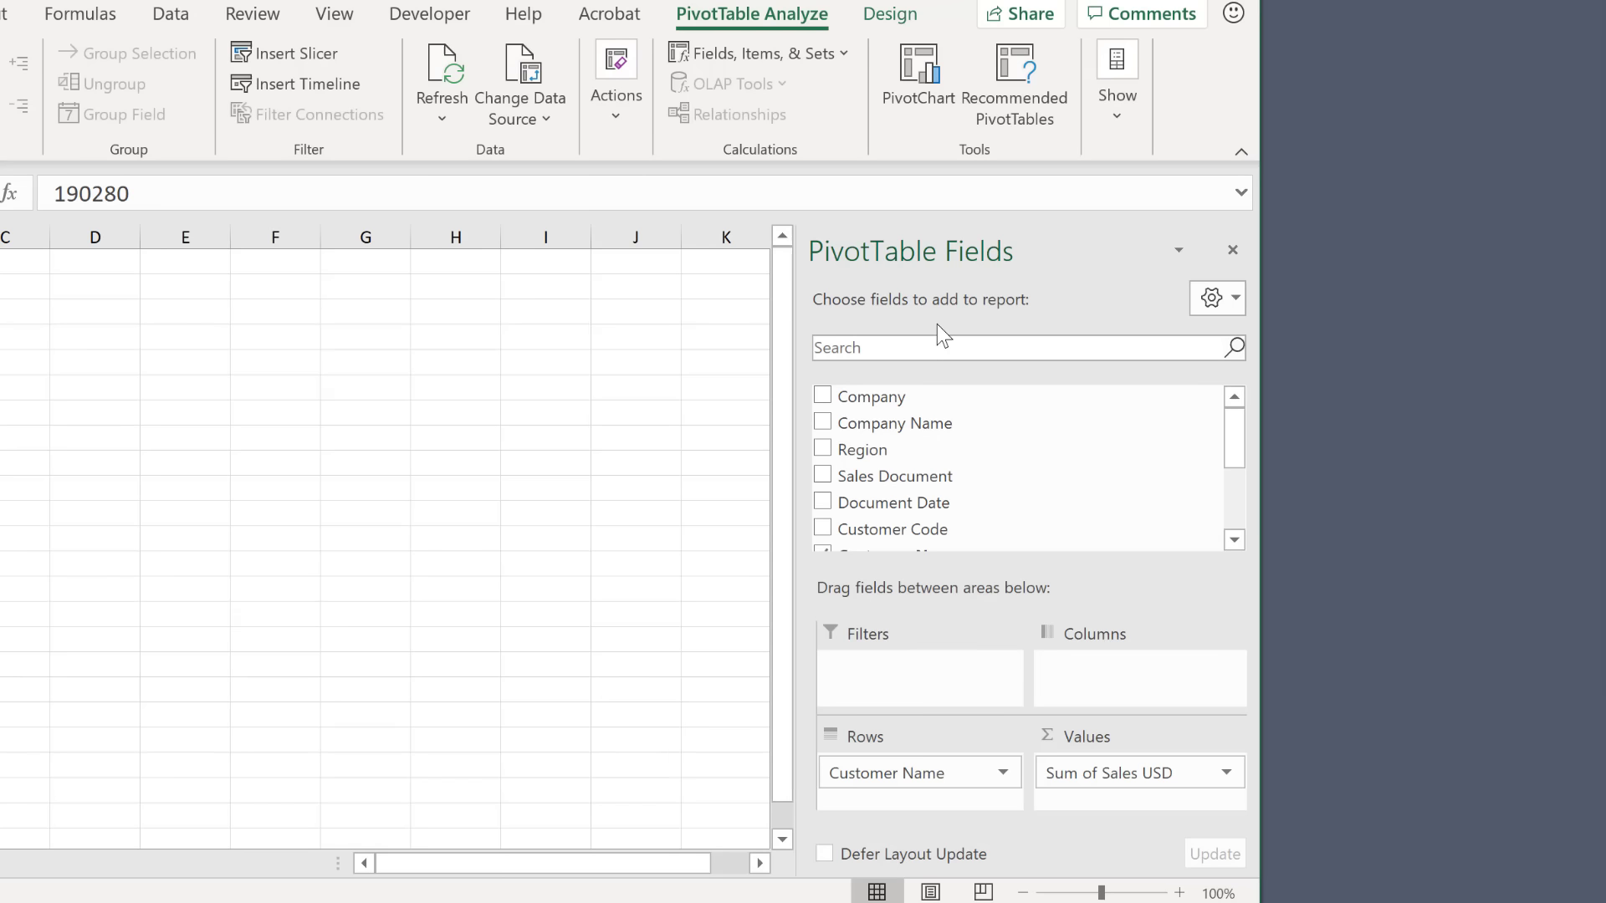
{"action": "left_click", "coordinate": [1217, 308]}
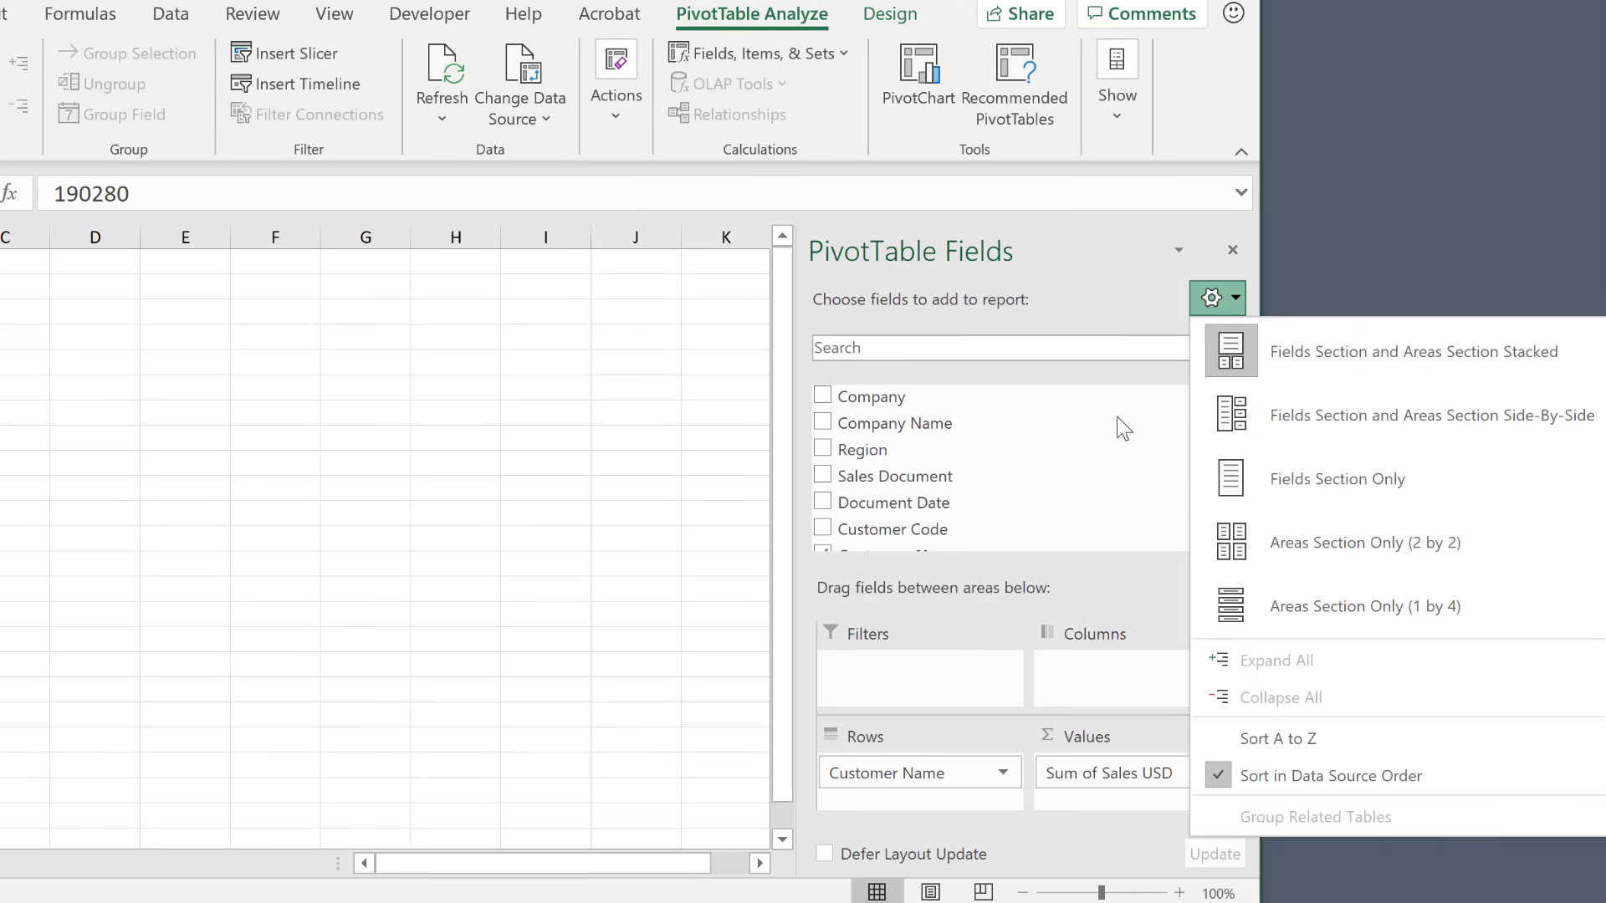
{"action": "left_click", "coordinate": [1268, 418]}
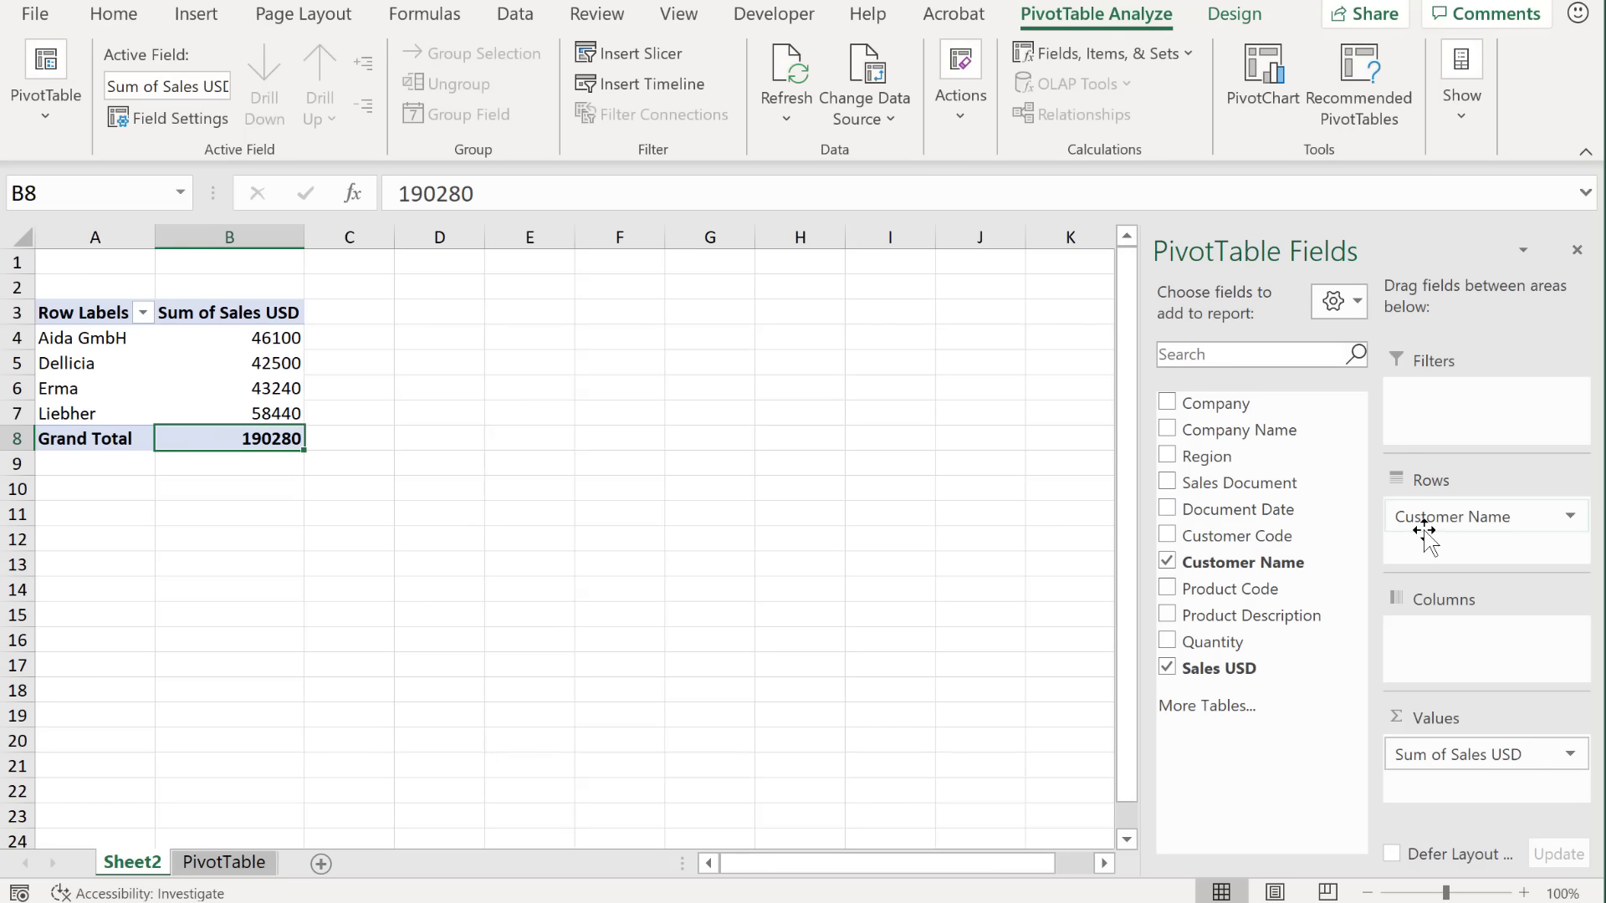
{"action": "left_click", "coordinate": [1571, 756]}
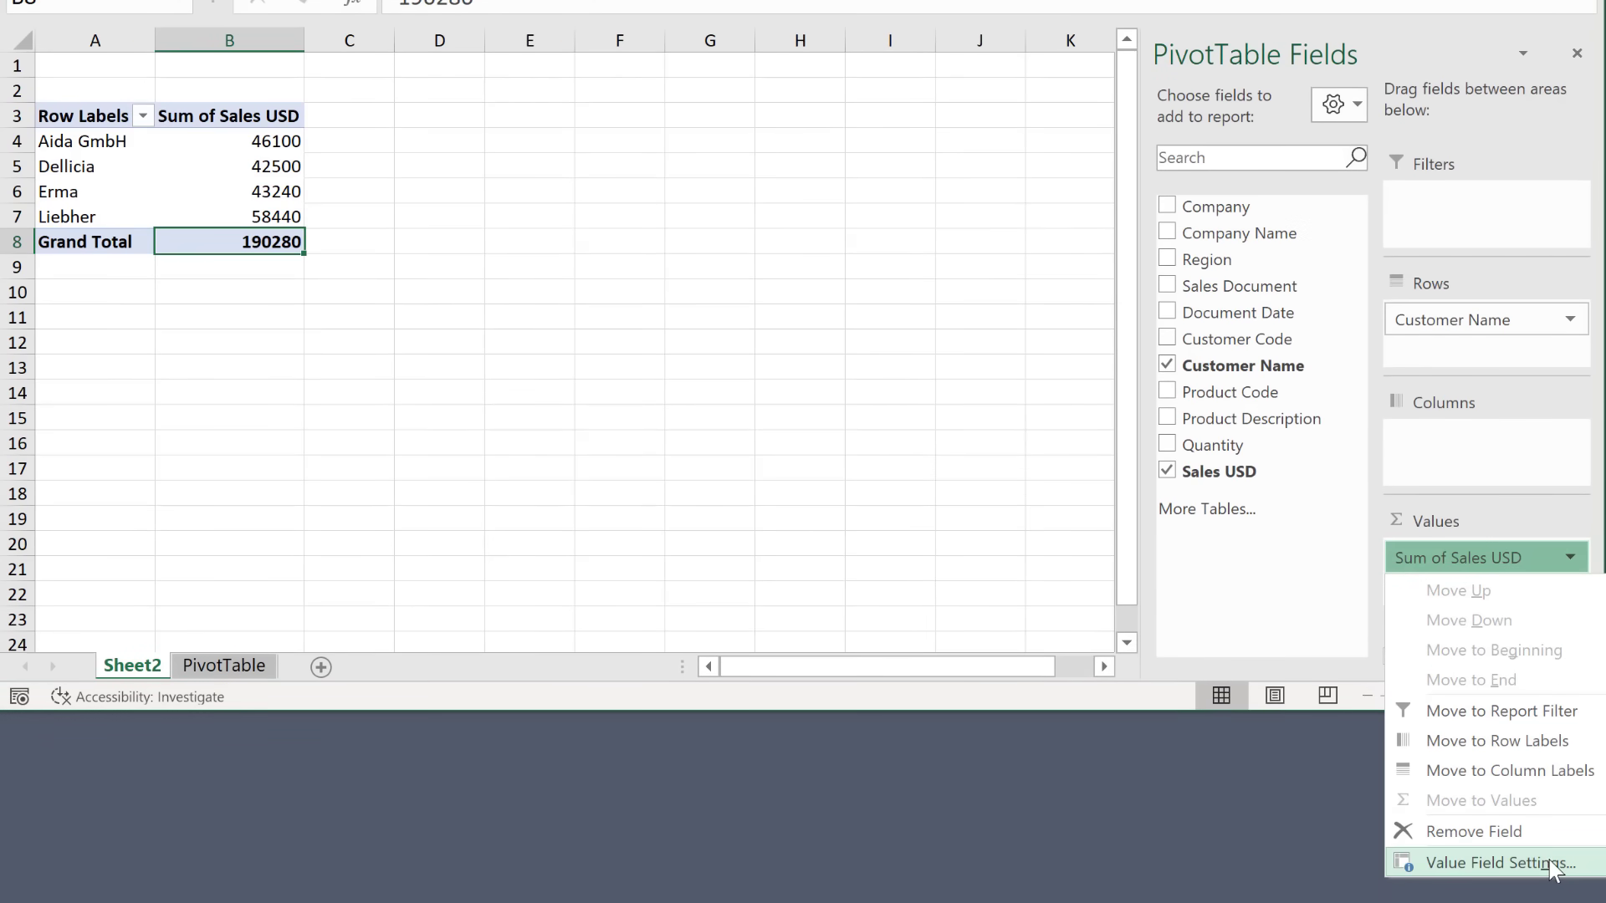
{"action": "left_click", "coordinate": [1547, 860]}
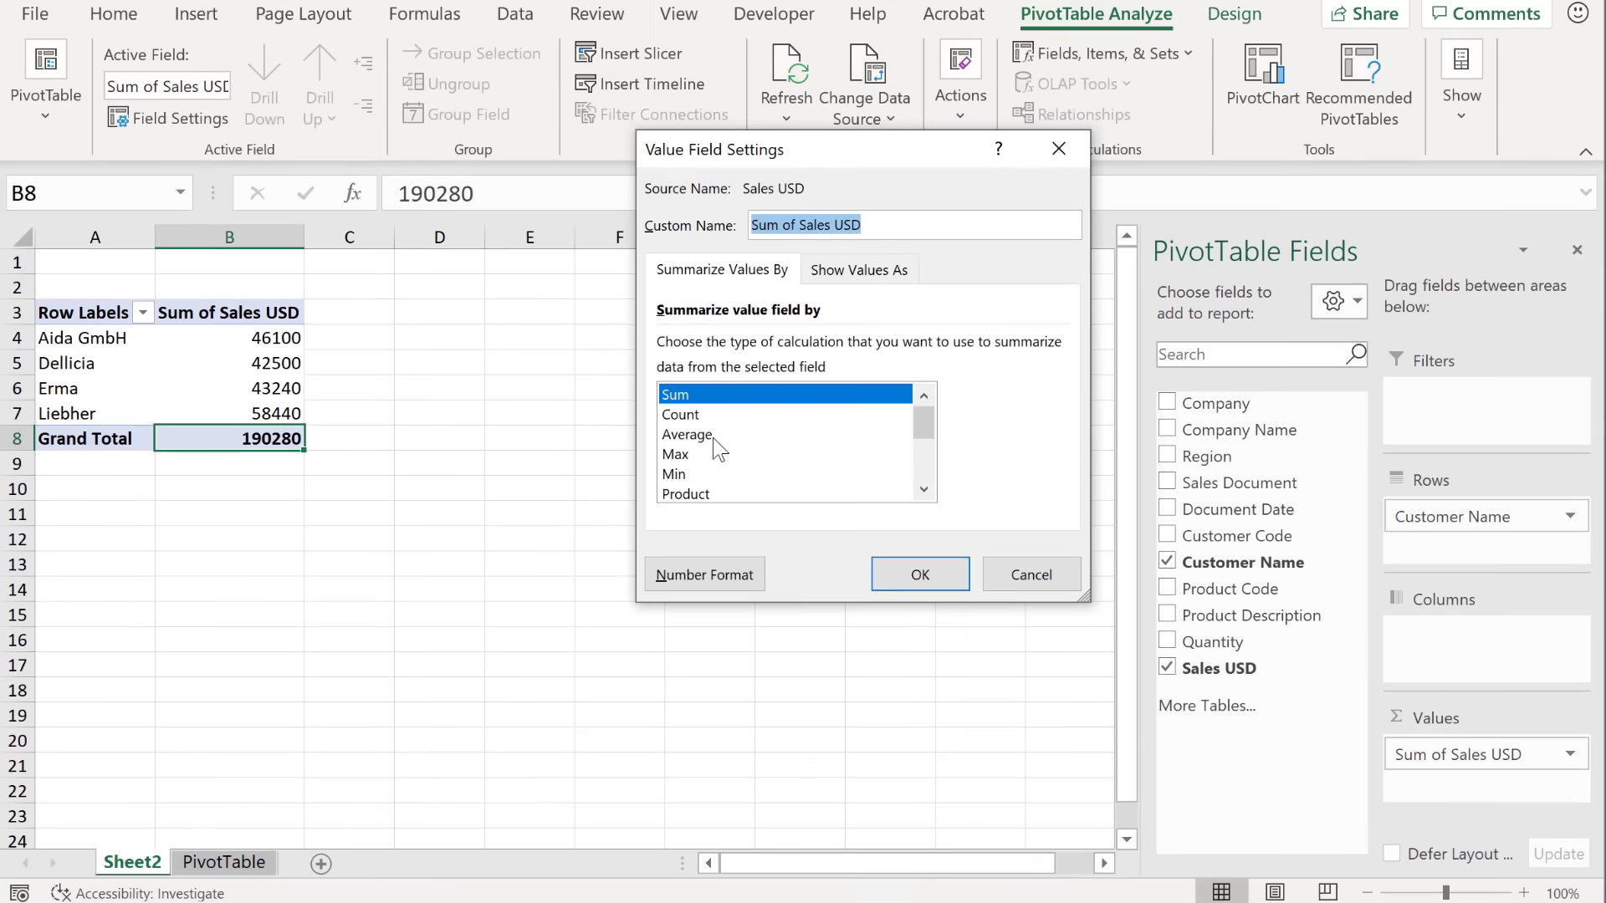
{"action": "left_click", "coordinate": [712, 435]}
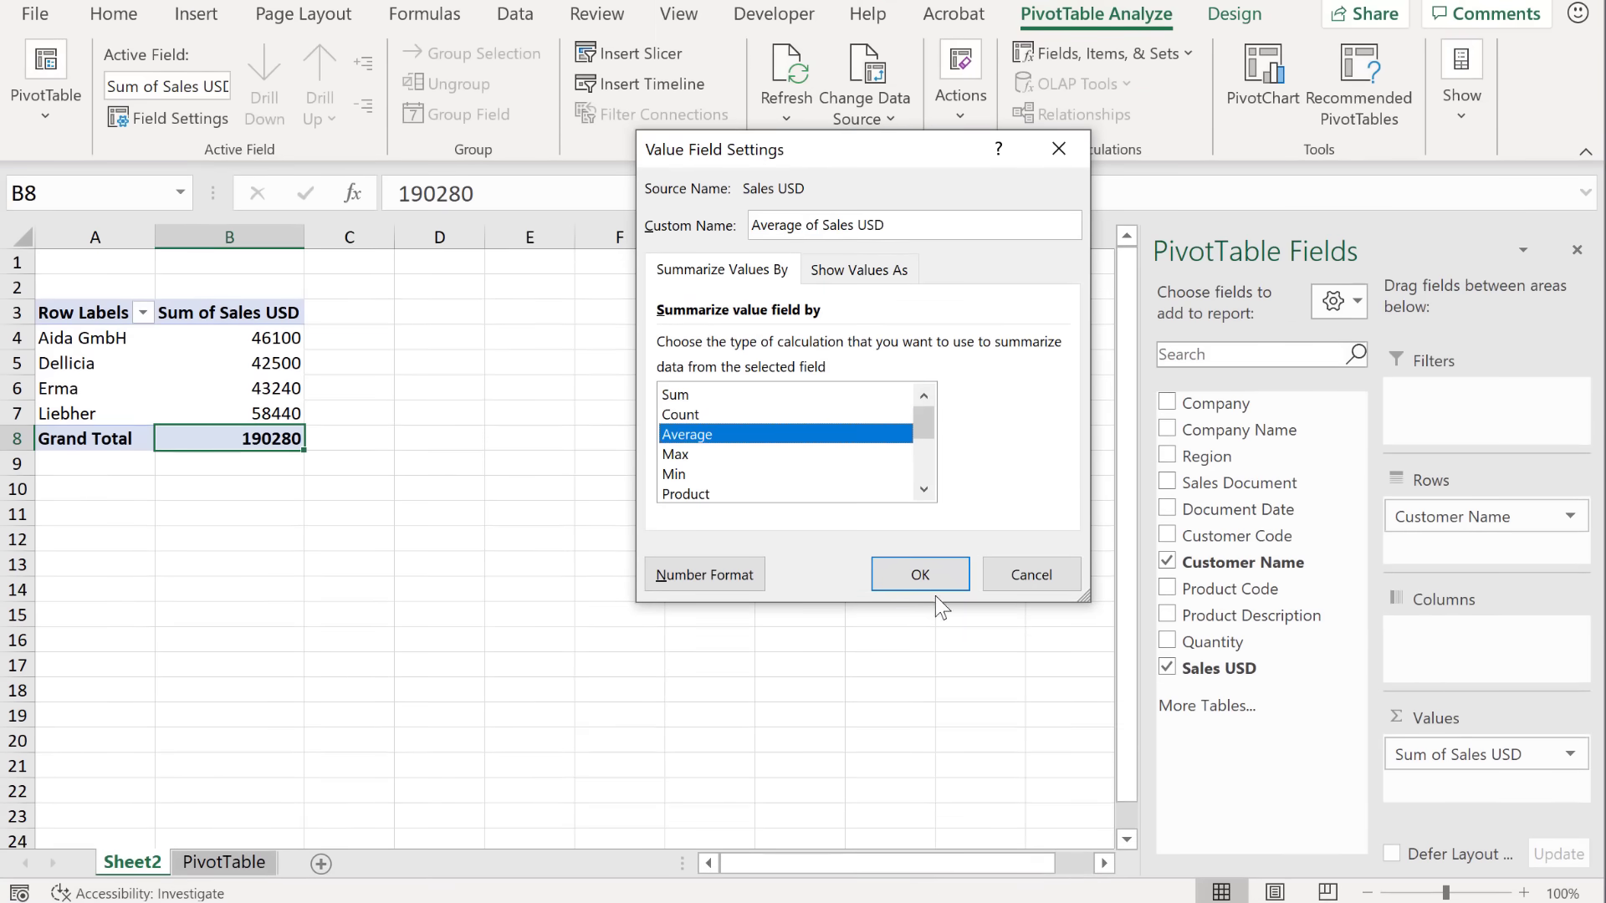
{"action": "left_click", "coordinate": [923, 570]}
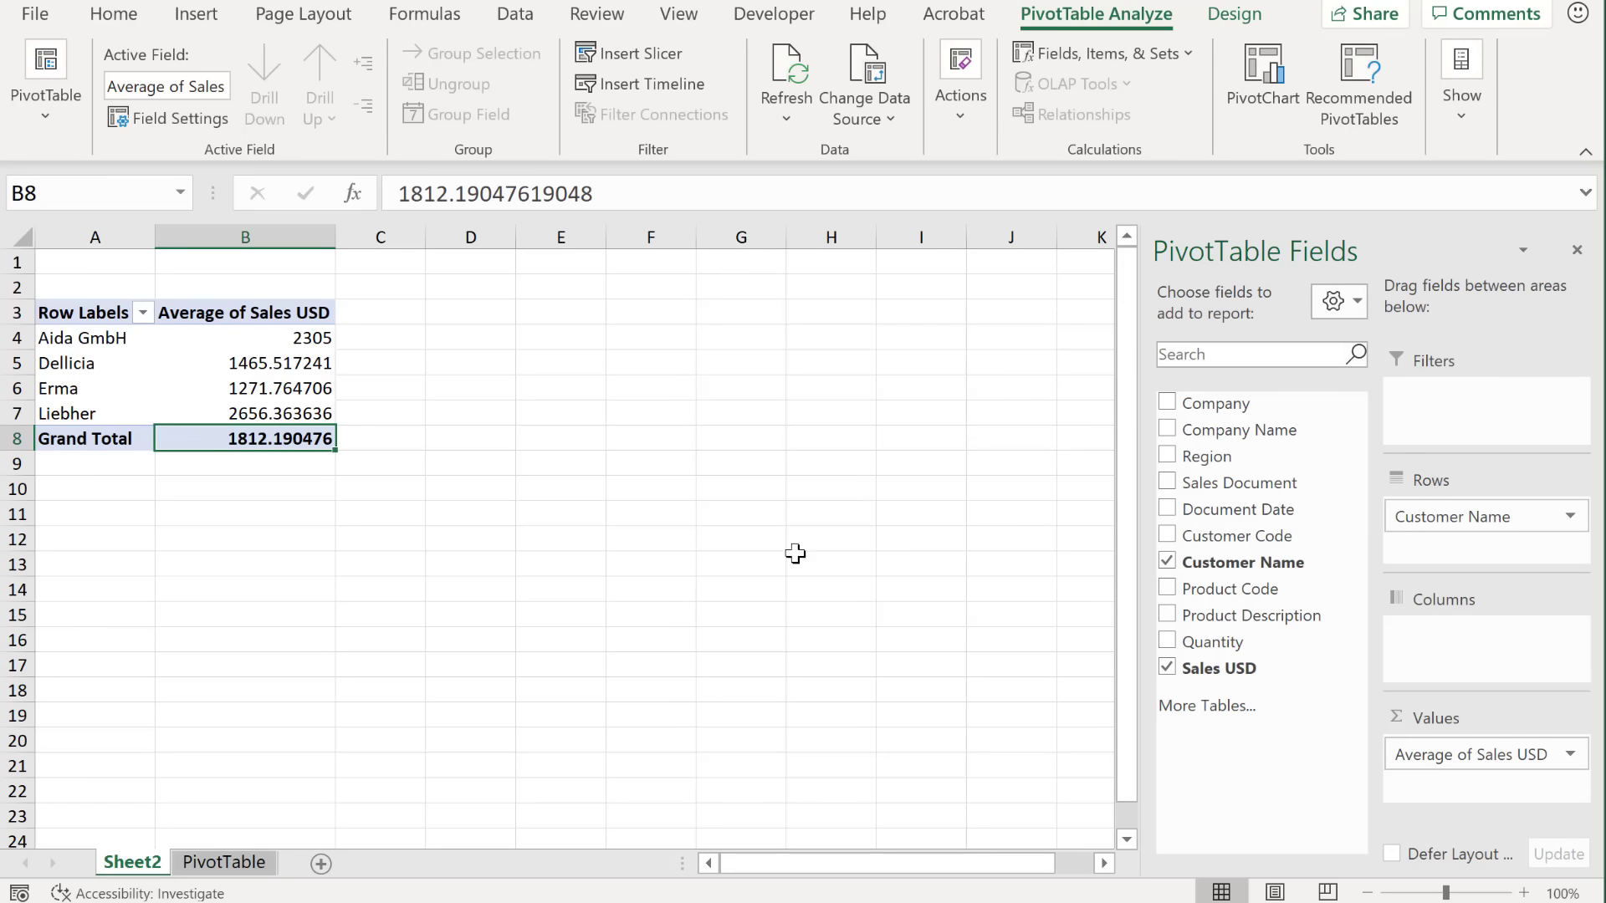
{"action": "right_click", "coordinate": [283, 372]}
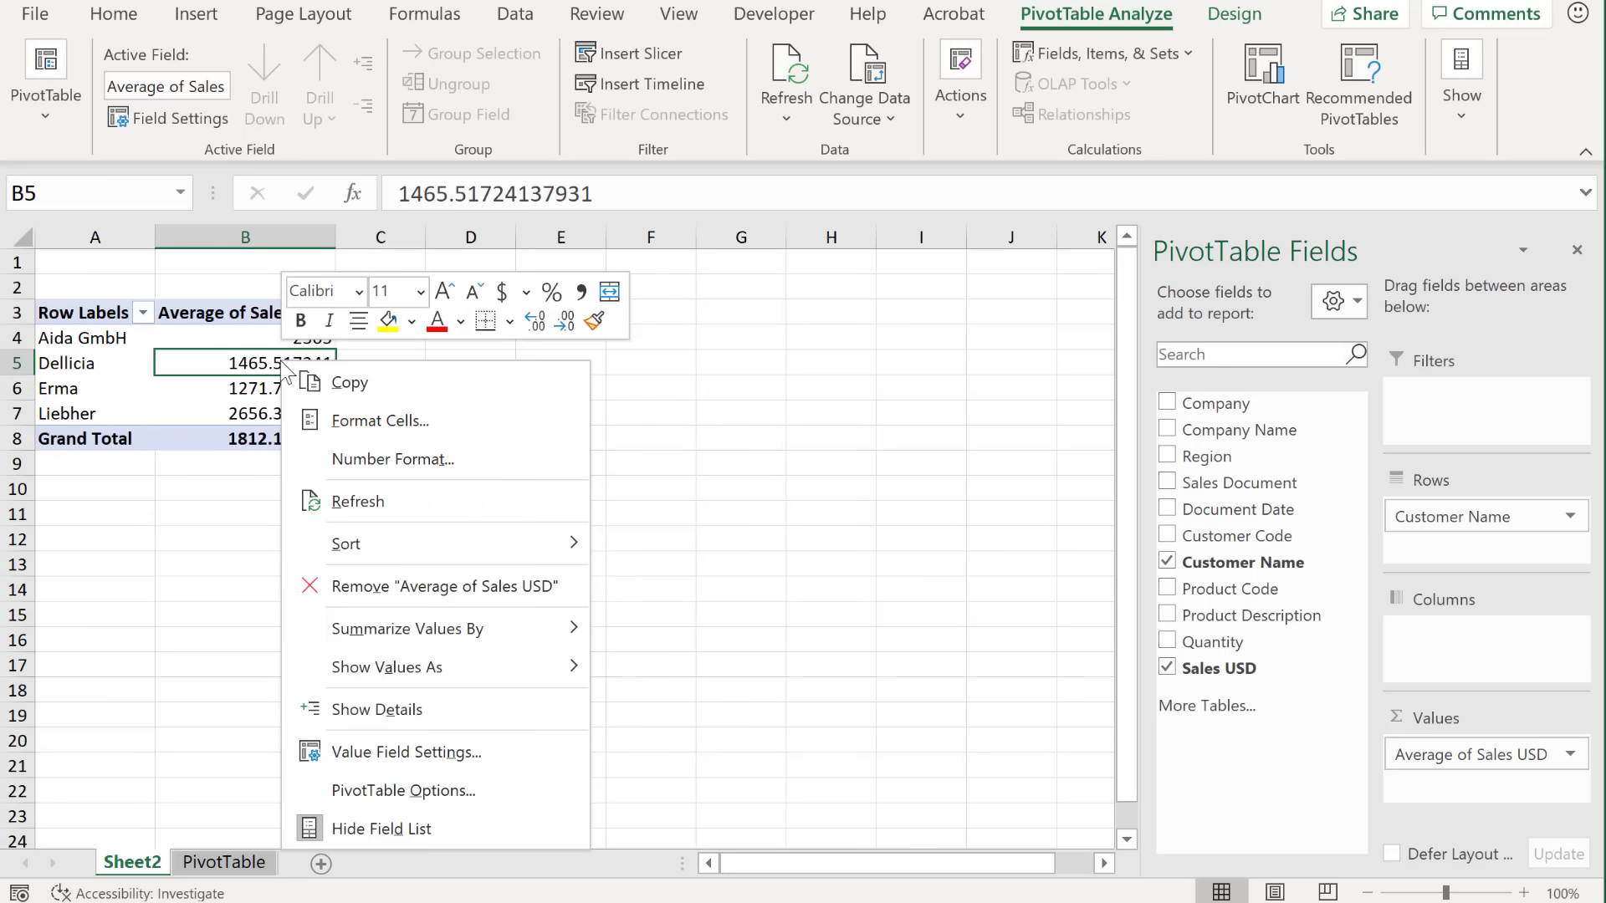
{"action": "left_click", "coordinate": [464, 753]}
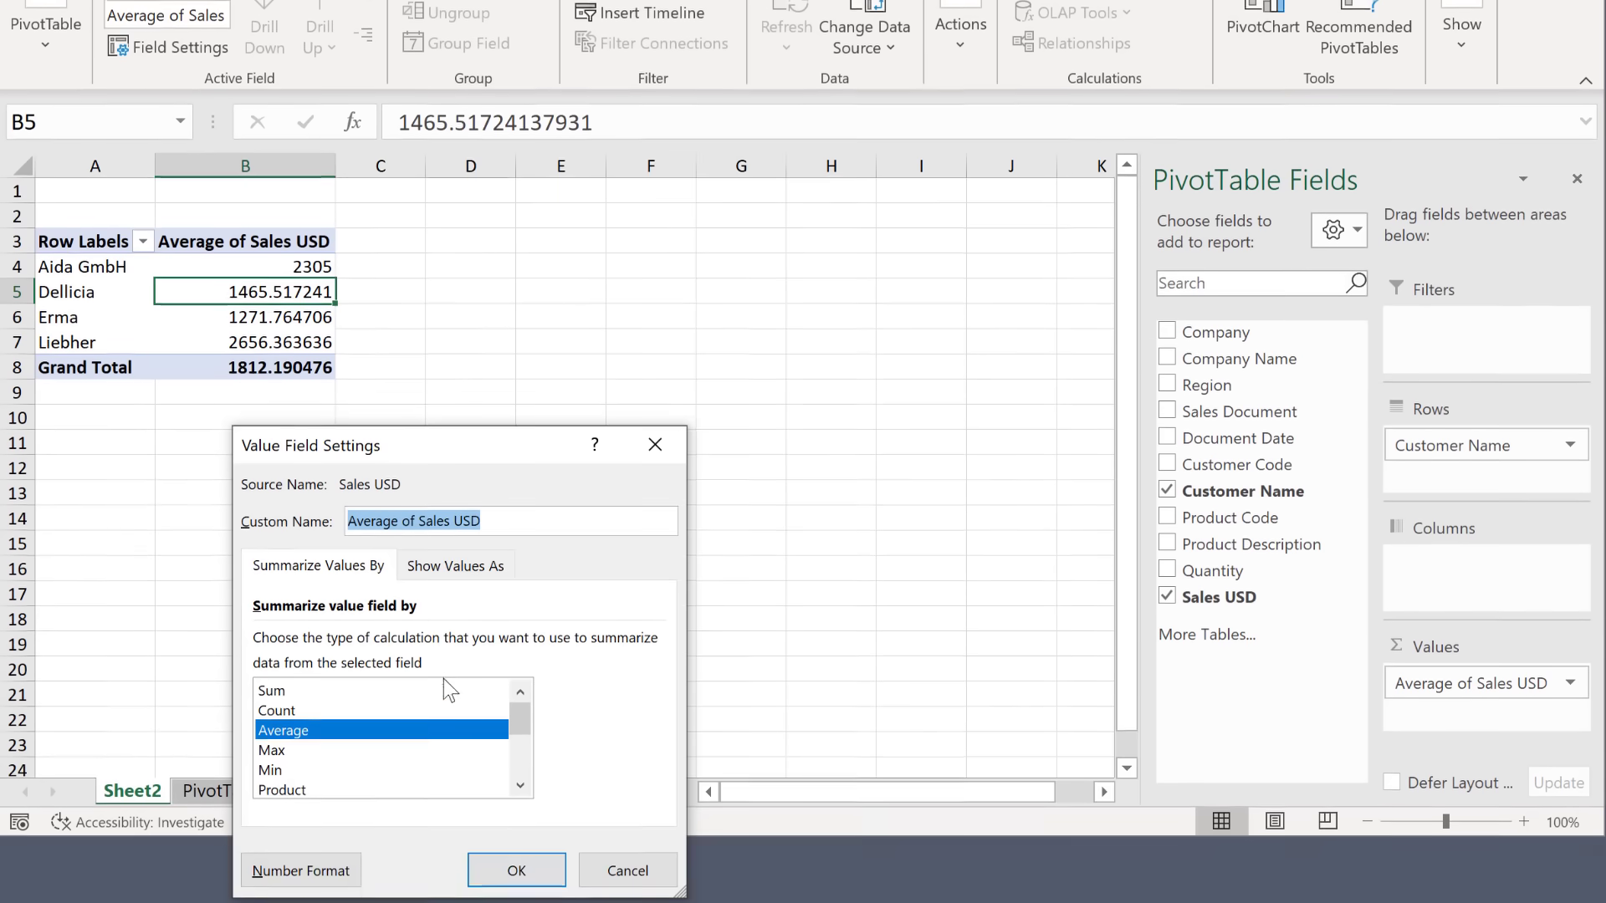
{"action": "left_click", "coordinate": [276, 688]}
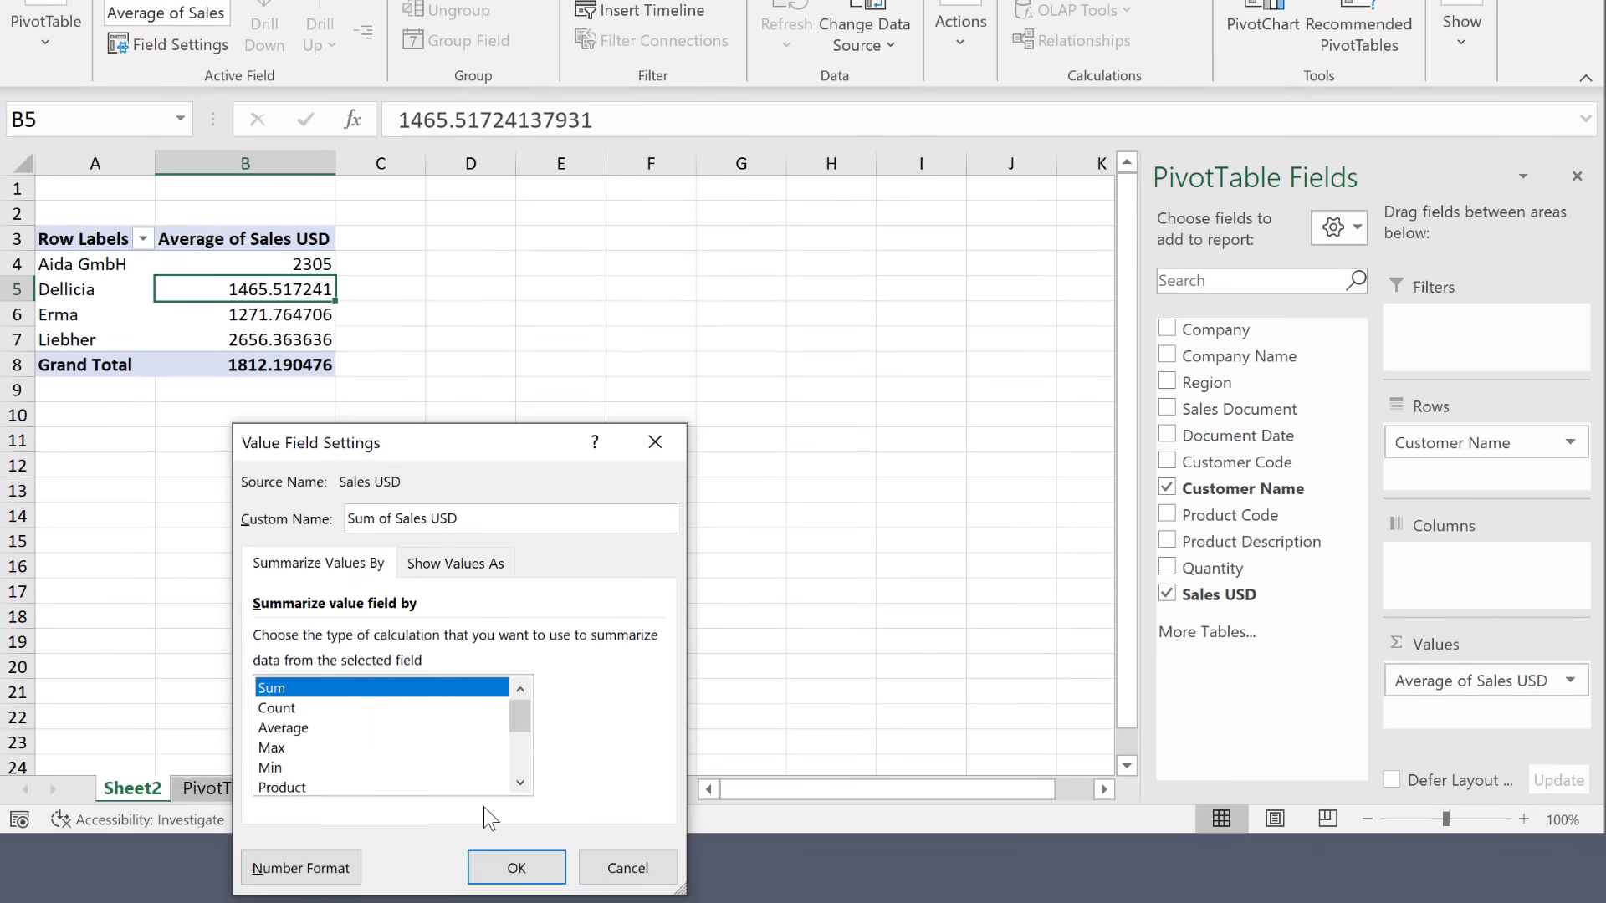
{"action": "left_click", "coordinate": [517, 867]}
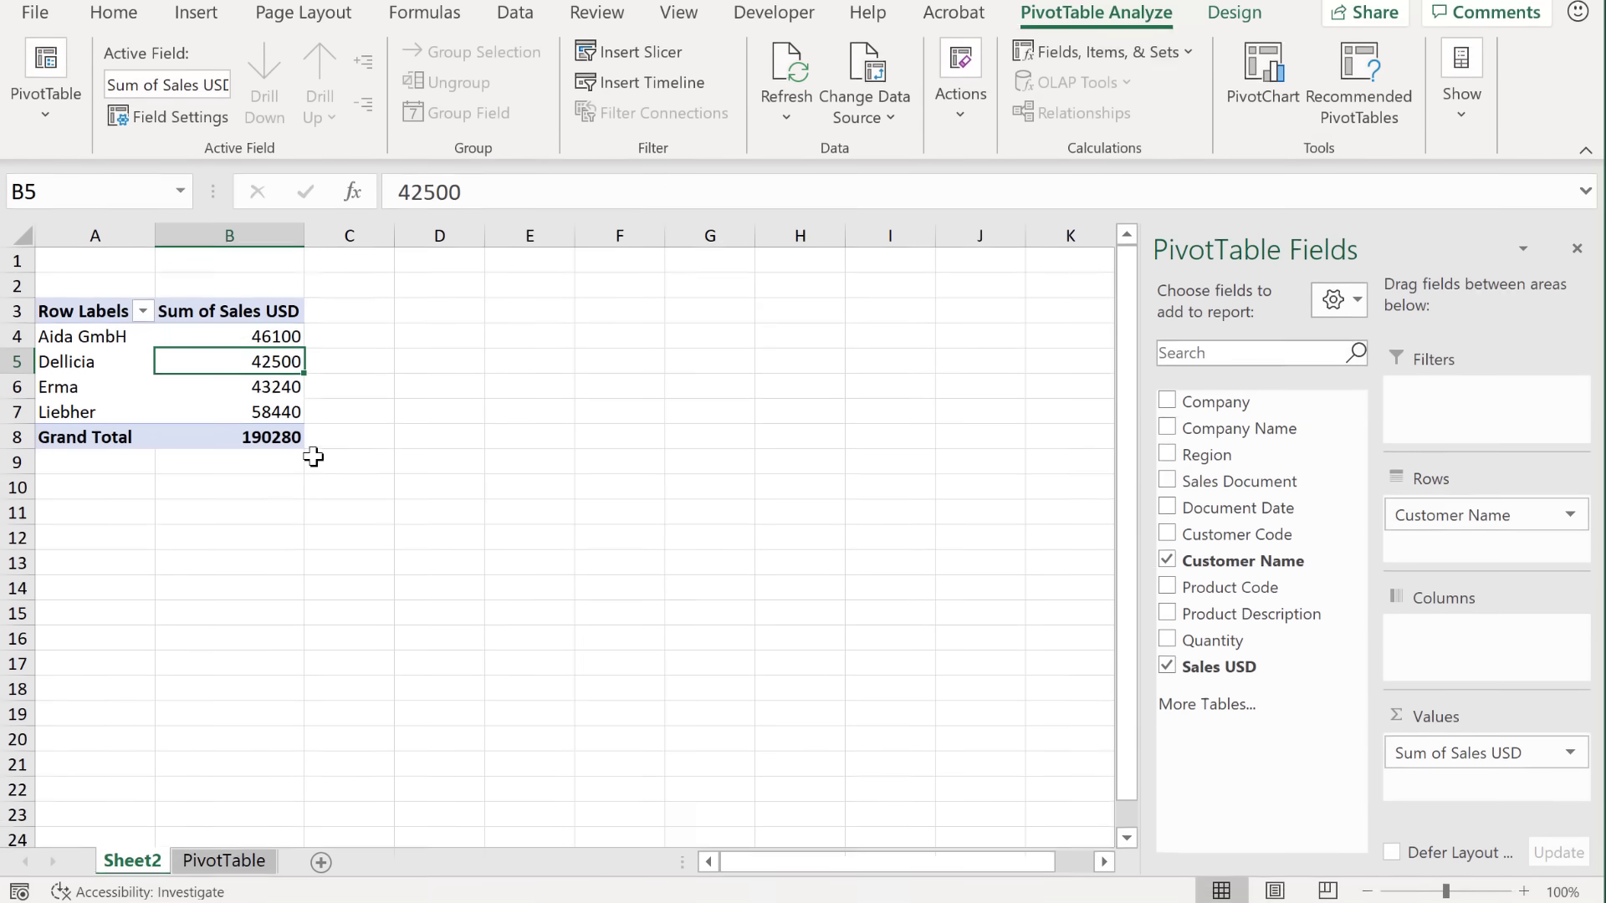
Step: Format the pivot's sales values as Number with a 1000 separator and 0 decimals
{"action": "right_click", "coordinate": [266, 359]}
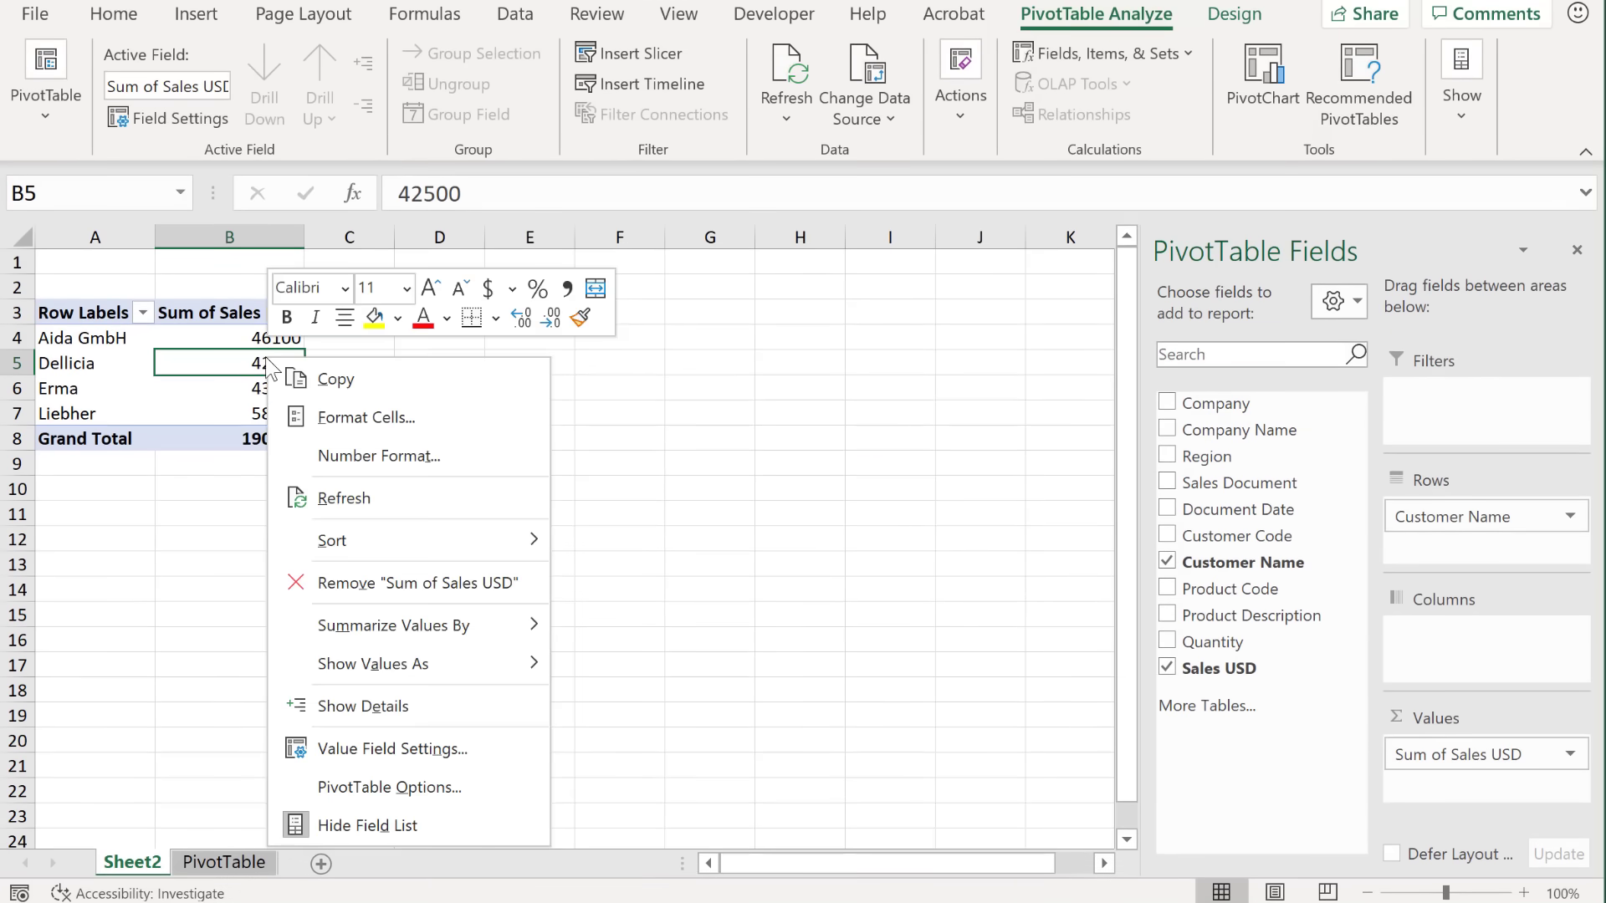
{"action": "left_click", "coordinate": [390, 455]}
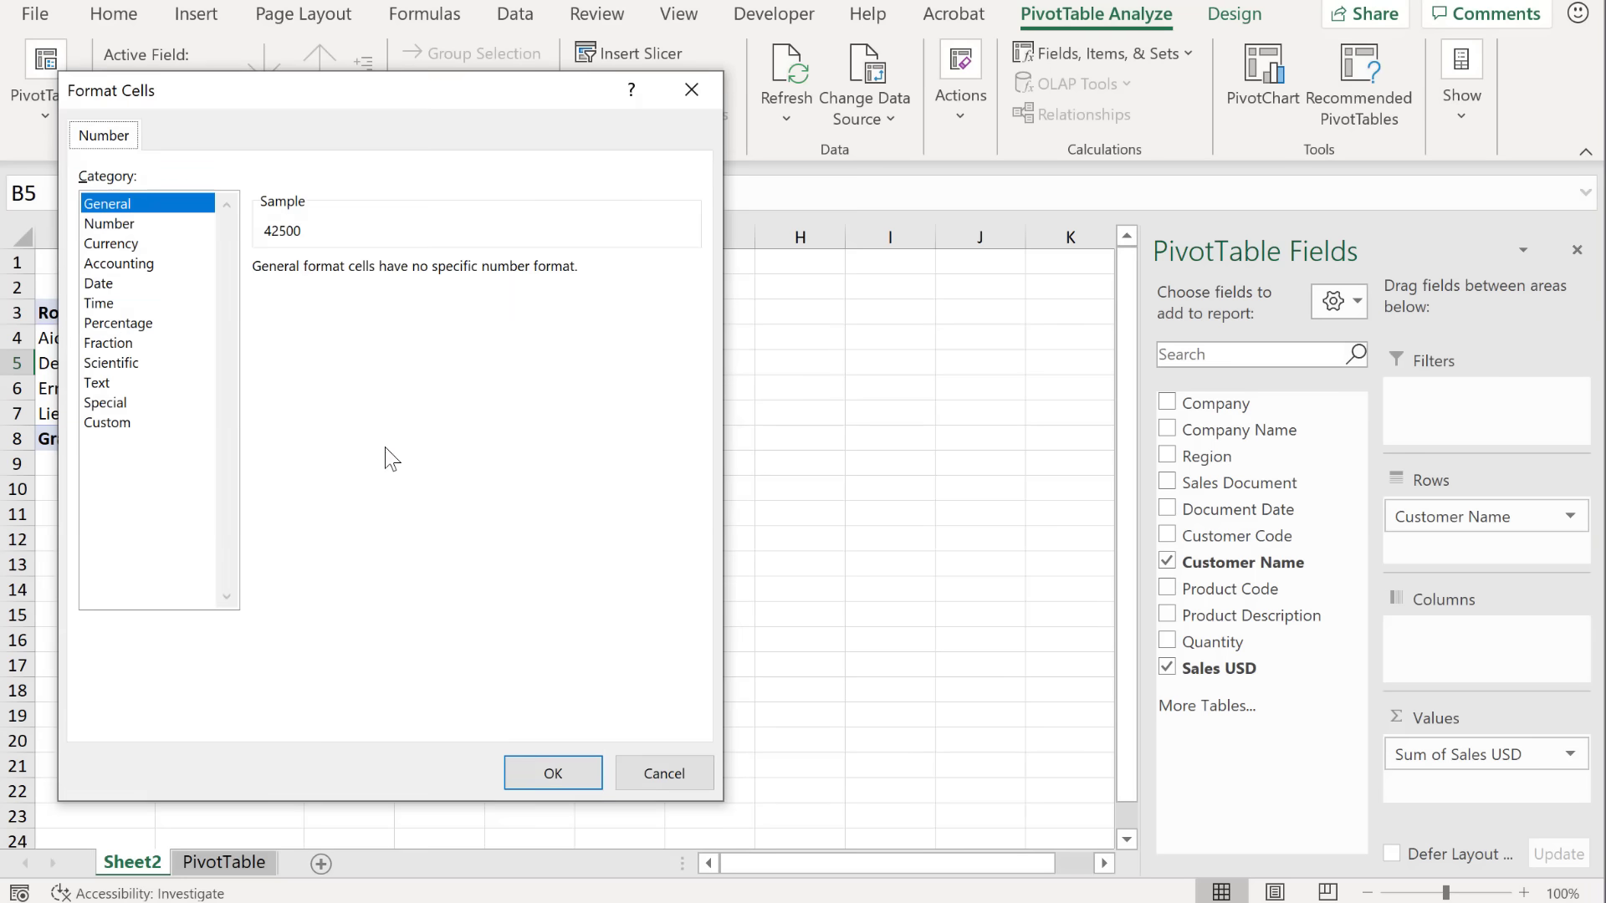
{"action": "left_click", "coordinate": [147, 225]}
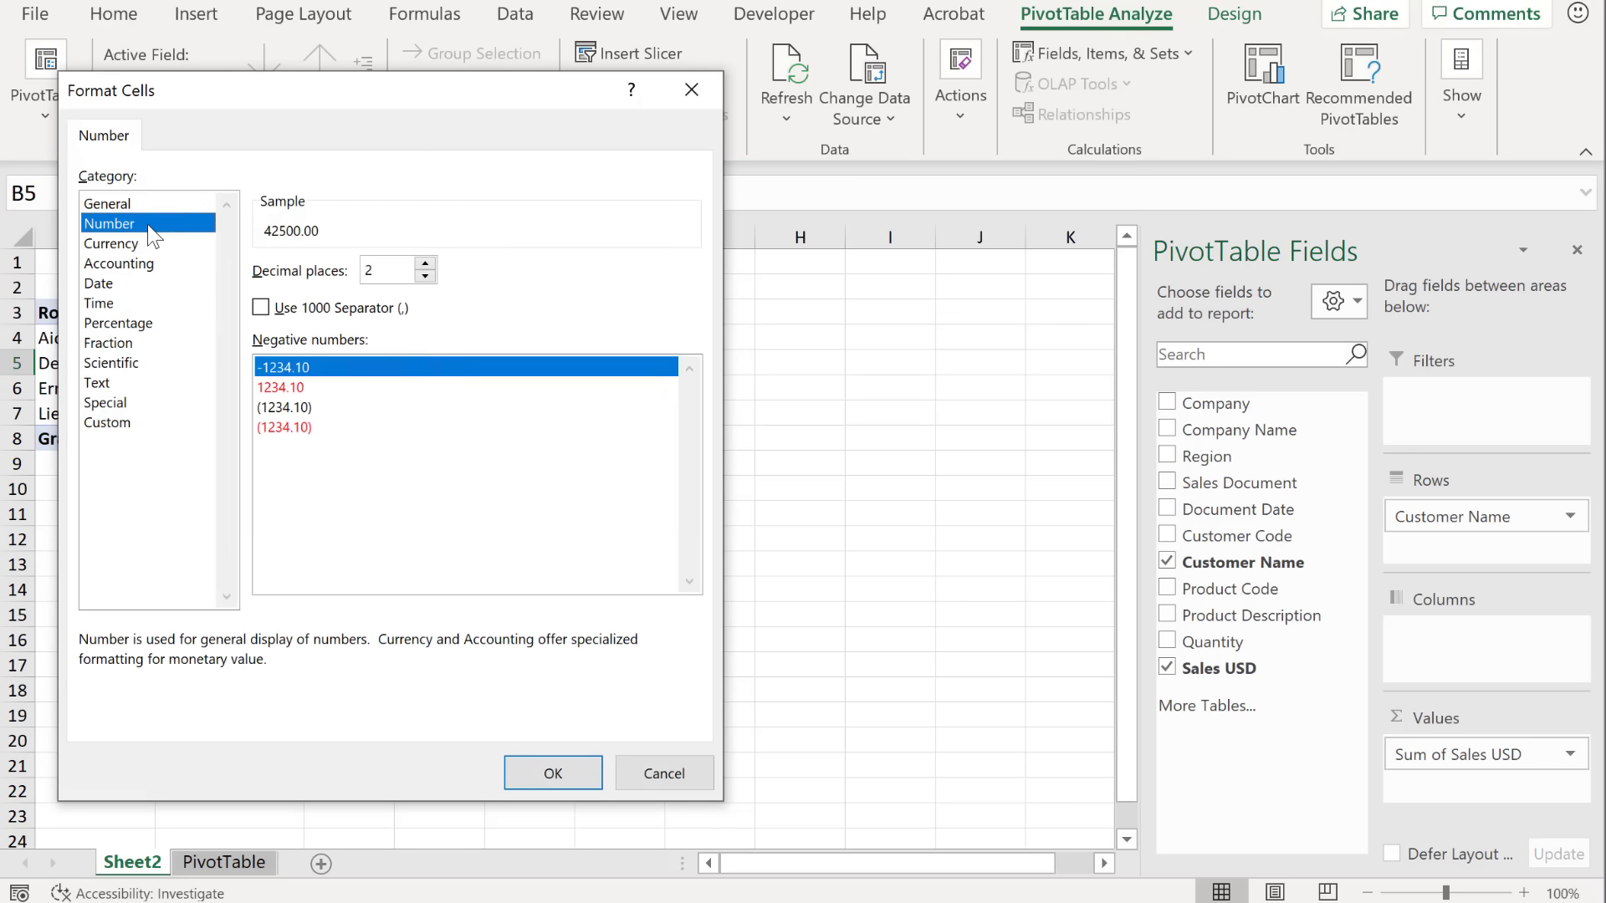
{"action": "left_click", "coordinate": [261, 308]}
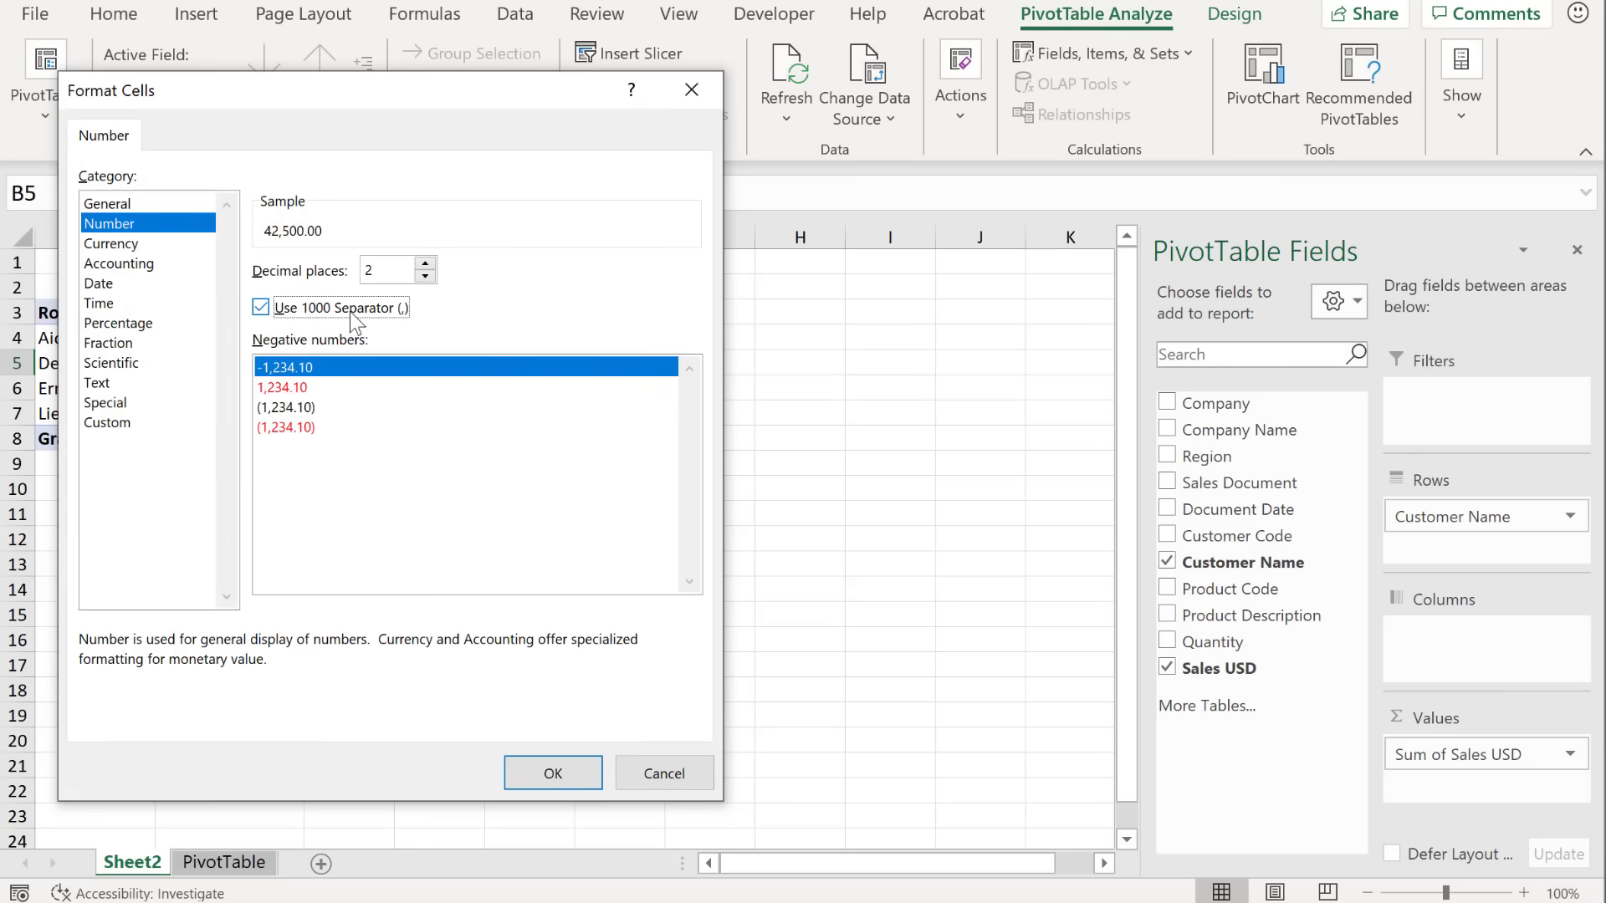
{"action": "left_click", "coordinate": [426, 276]}
{"action": "left_click", "coordinate": [426, 276]}
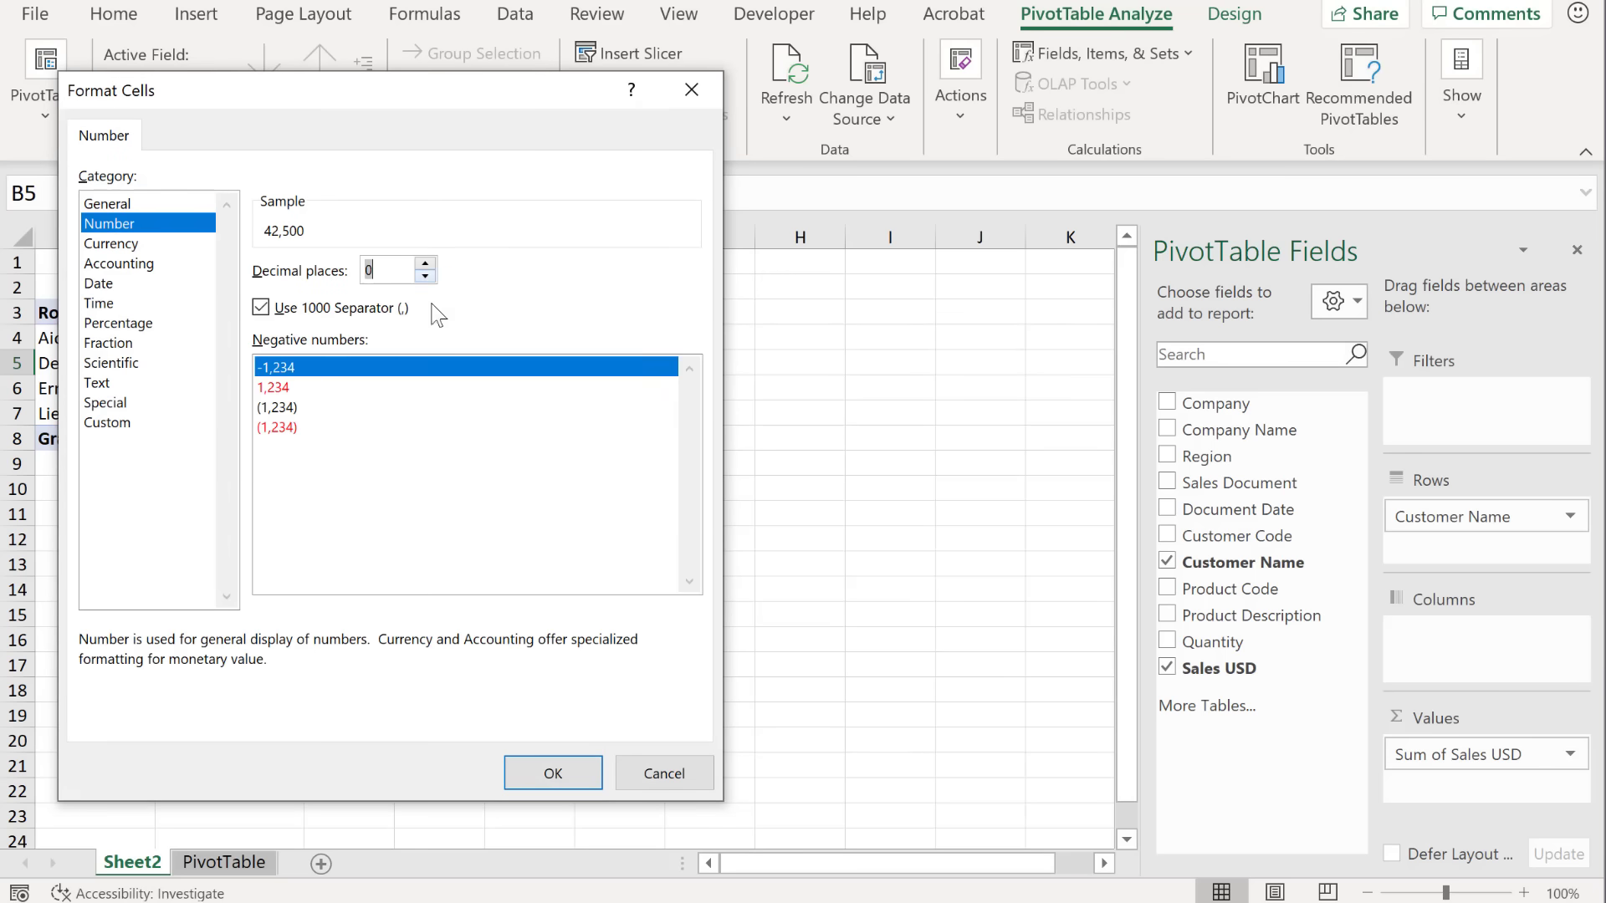
{"action": "left_click", "coordinate": [550, 771]}
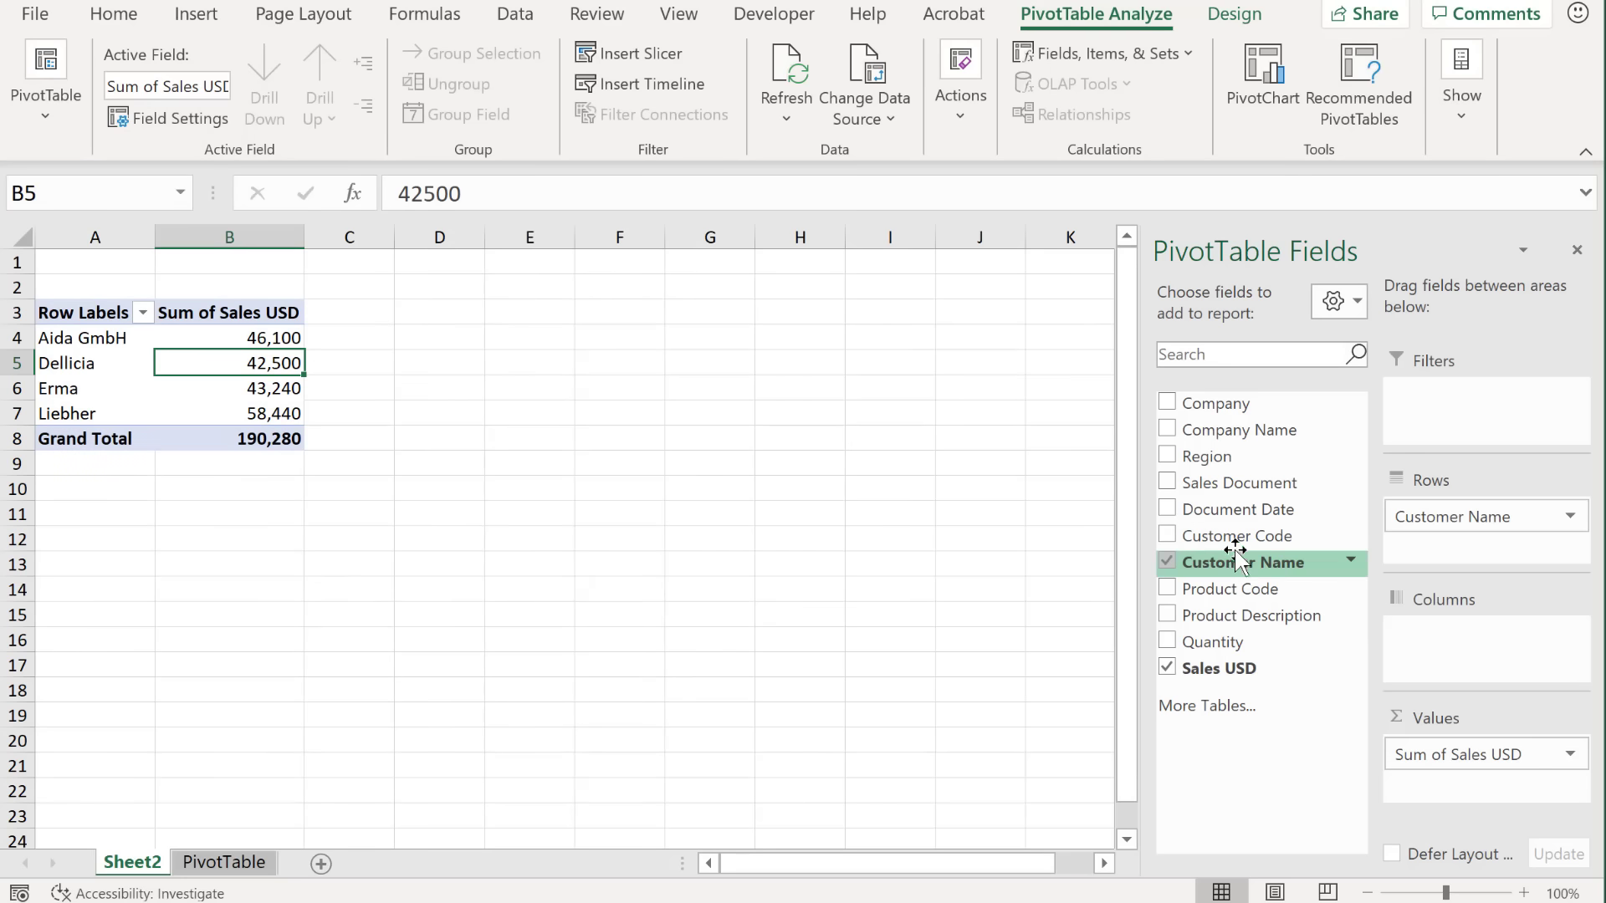
Step: Add Region as a report filter and filter the pivot to America
{"action": "mouse_move", "coordinate": [1201, 460]}
{"action": "left_mouse_down"}
{"action": "mouse_move", "coordinate": [1238, 477]}
{"action": "mouse_move", "coordinate": [1464, 441]}
{"action": "left_mouse_up"}
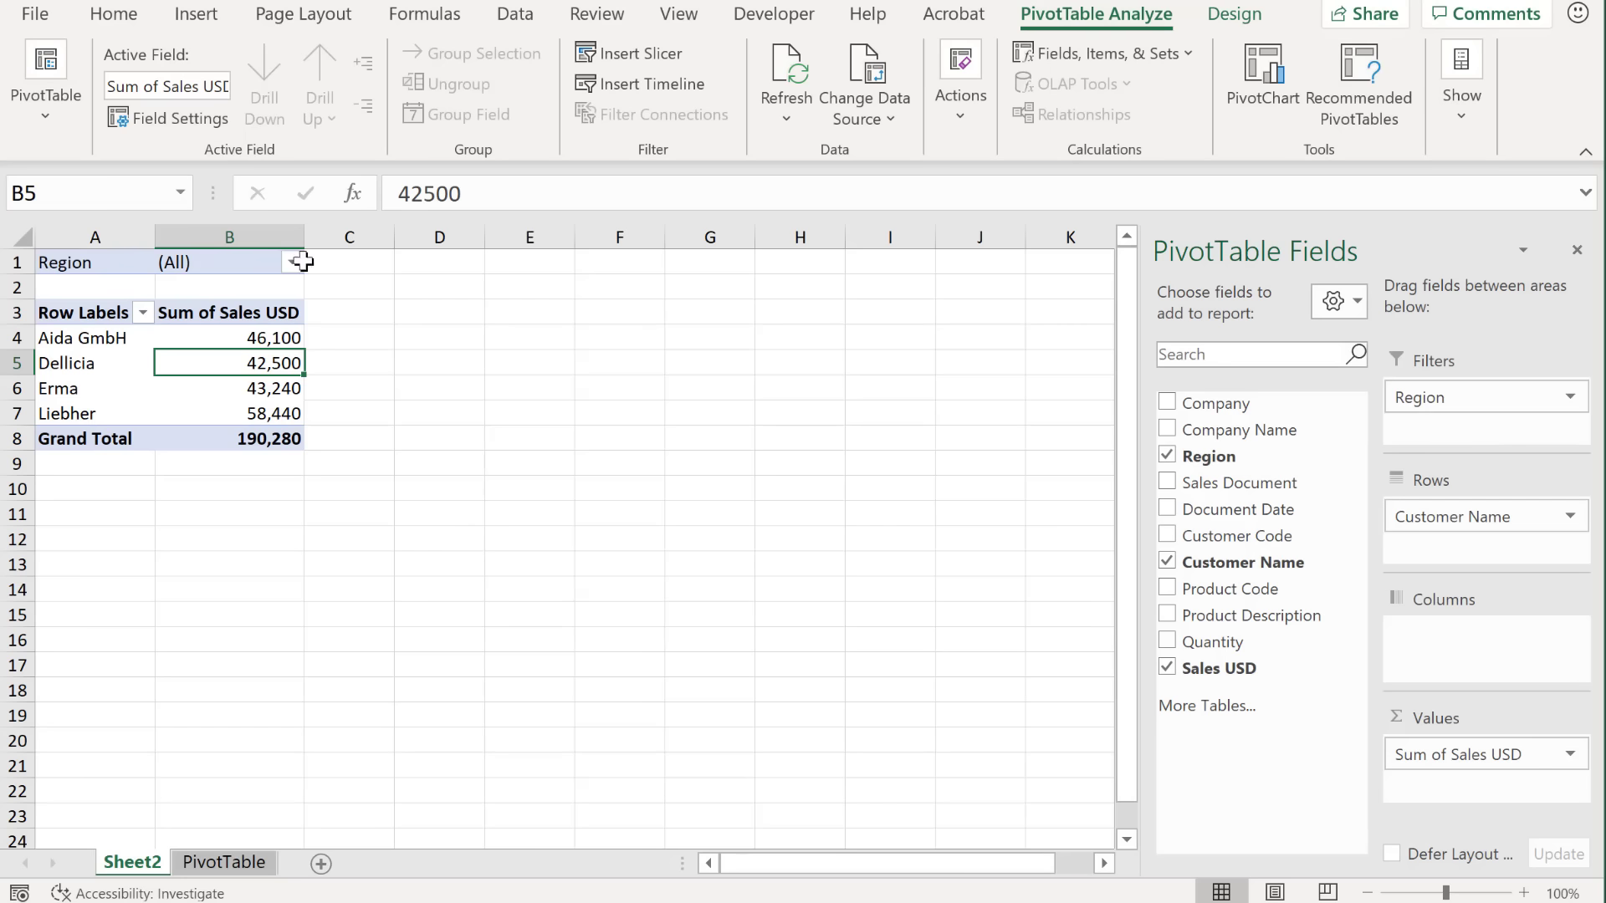
{"action": "left_click", "coordinate": [292, 261]}
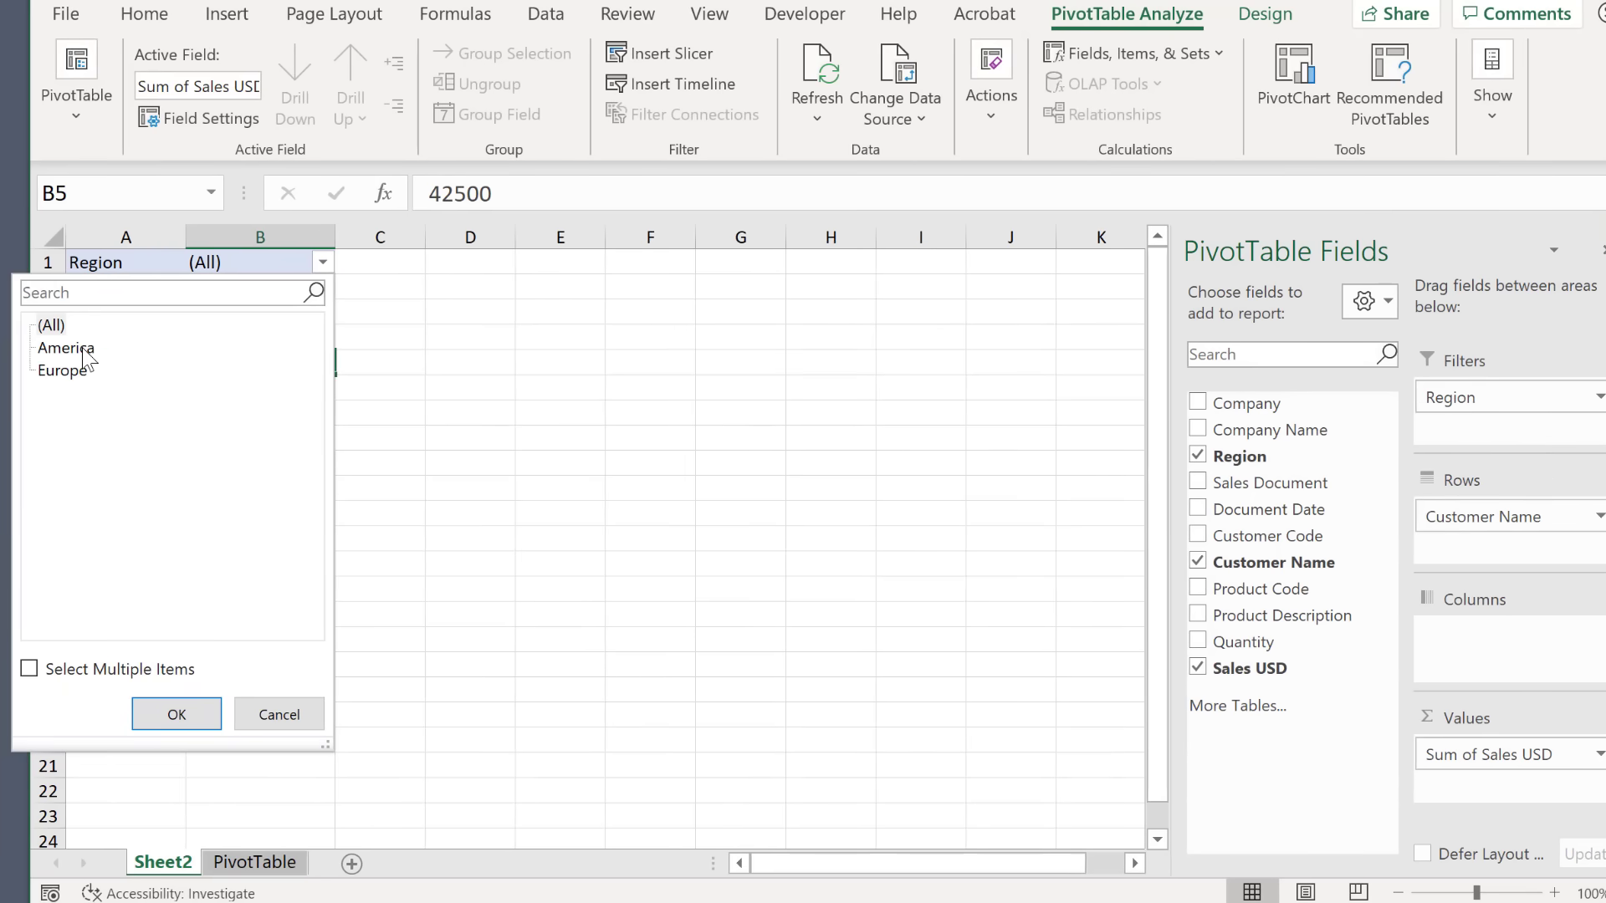
{"action": "left_click", "coordinate": [86, 356]}
{"action": "left_click", "coordinate": [176, 714]}
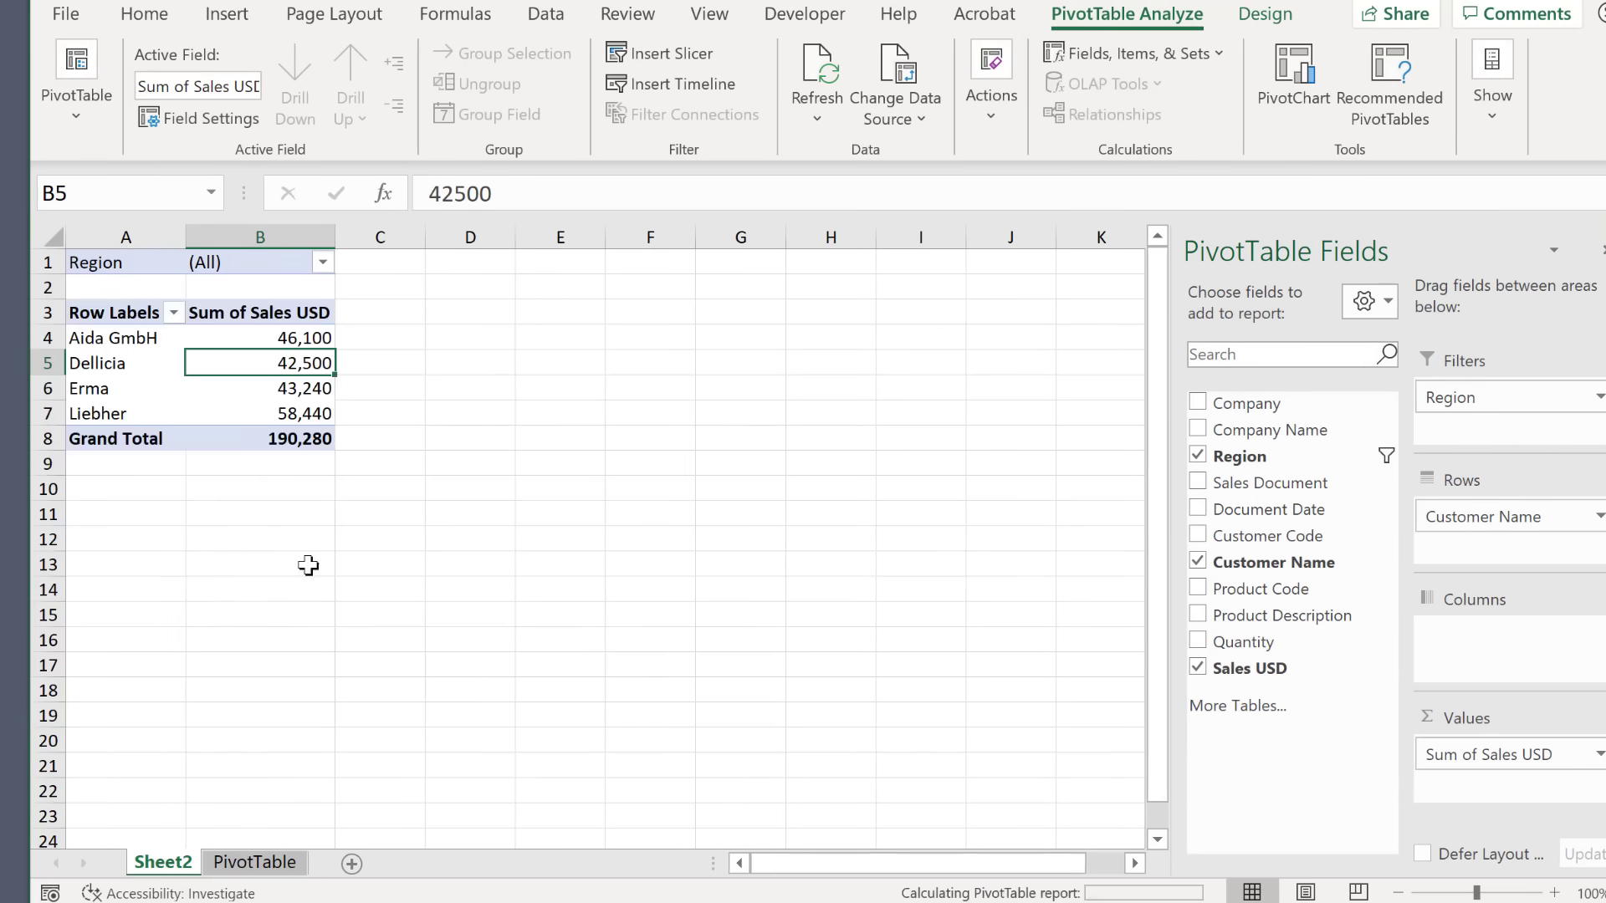
Step: Enable Select Multiple Items in the Region filter and include all regions
{"action": "left_click", "coordinate": [322, 262]}
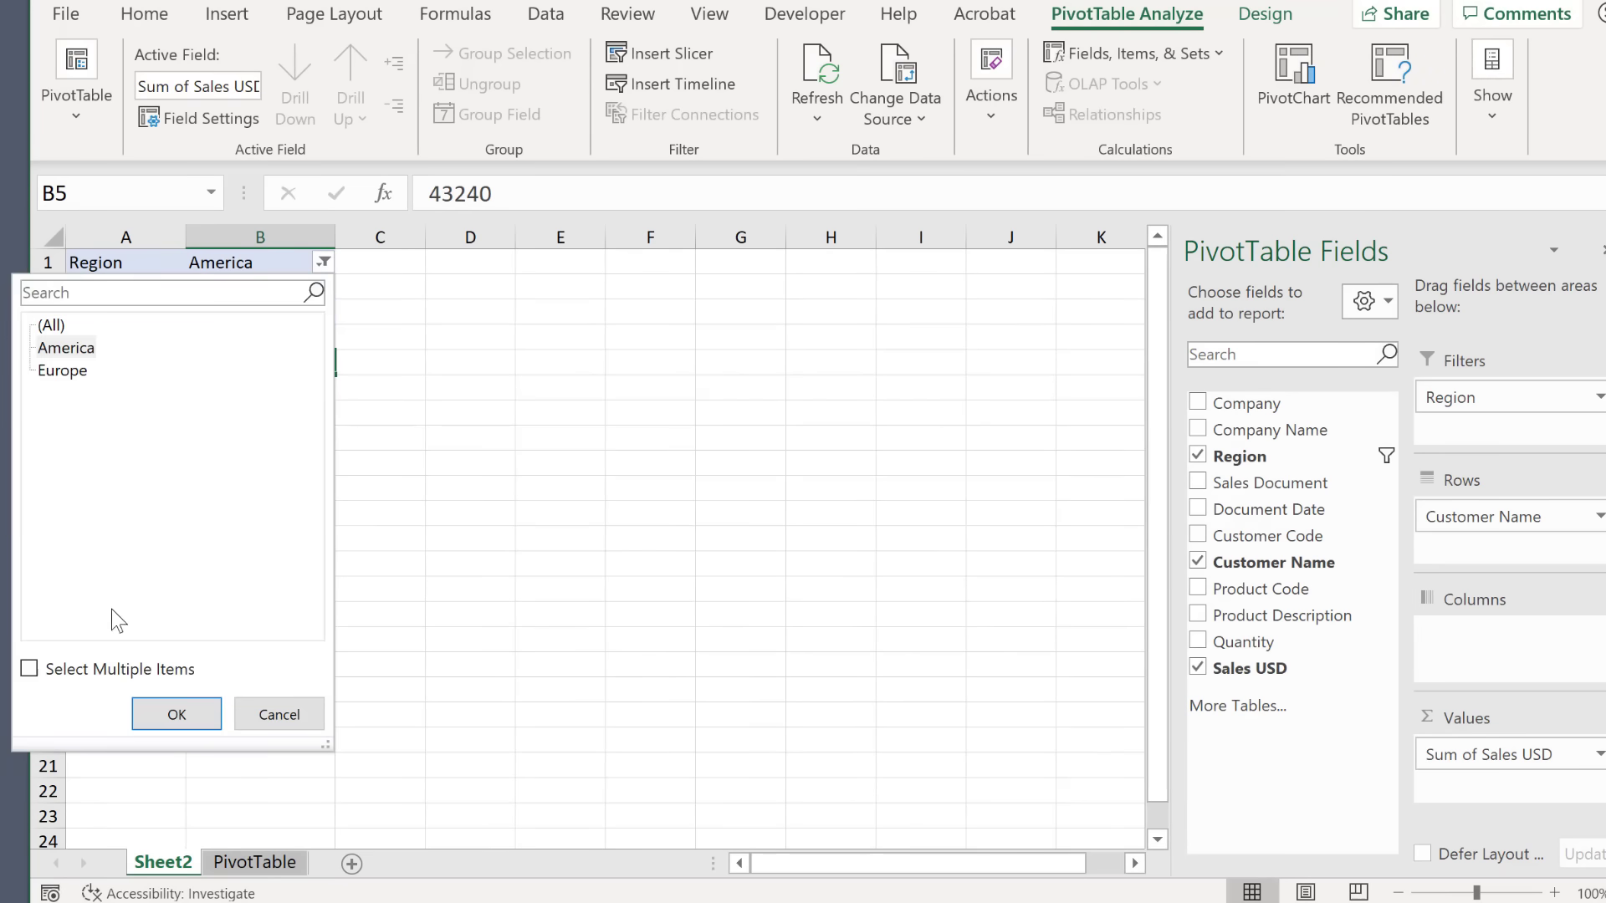
{"action": "left_click", "coordinate": [48, 673]}
{"action": "left_click", "coordinate": [46, 371]}
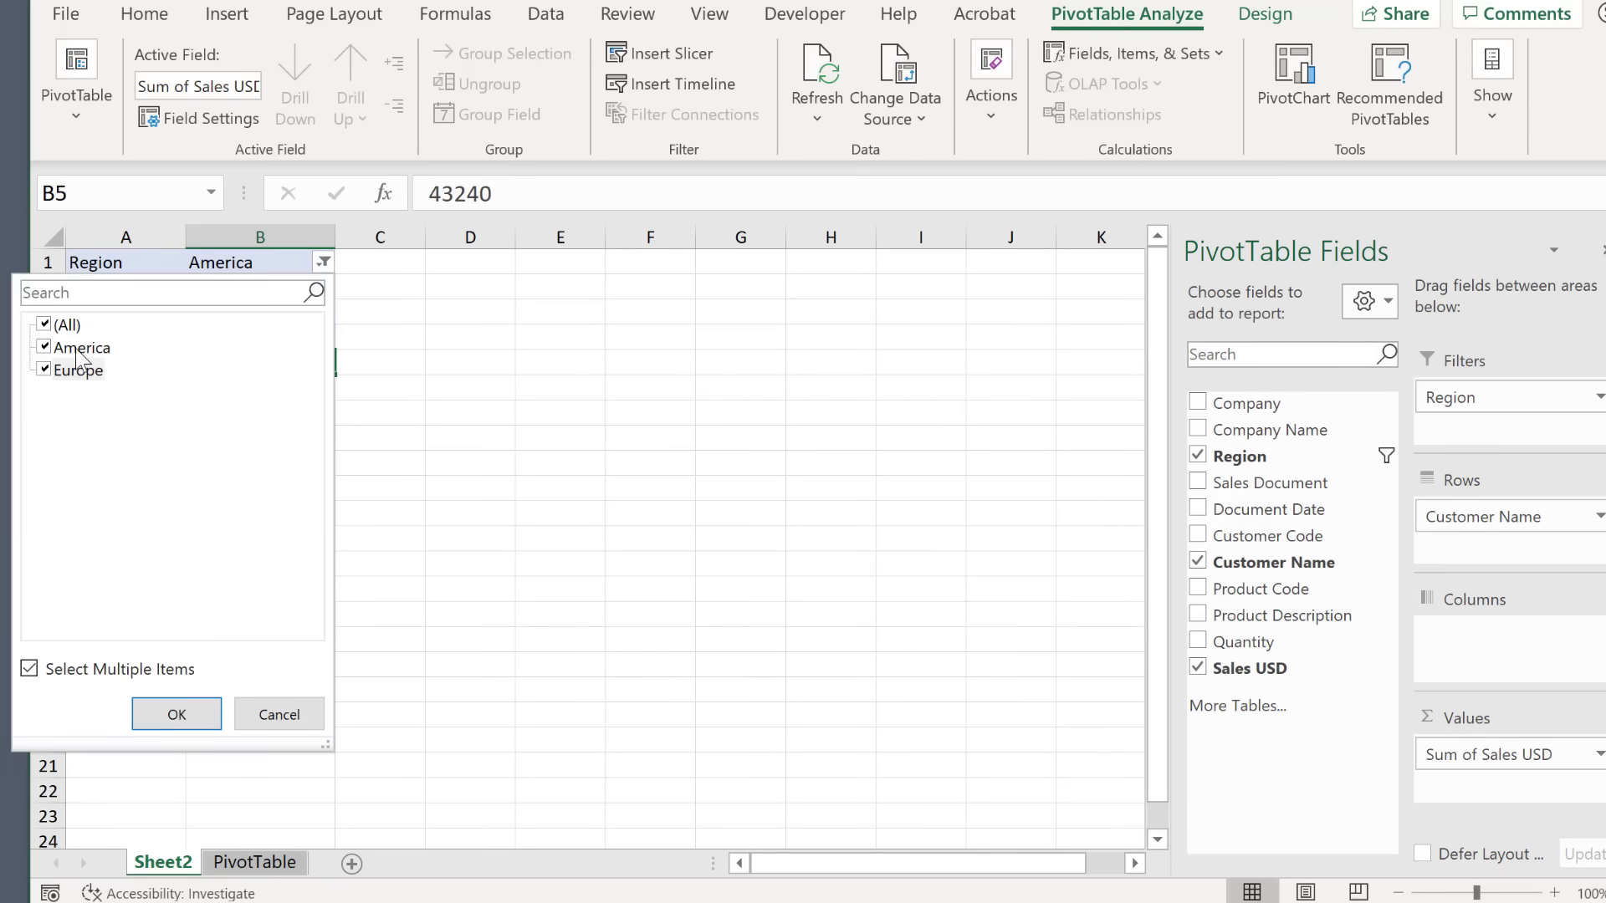
{"action": "left_click", "coordinate": [57, 328]}
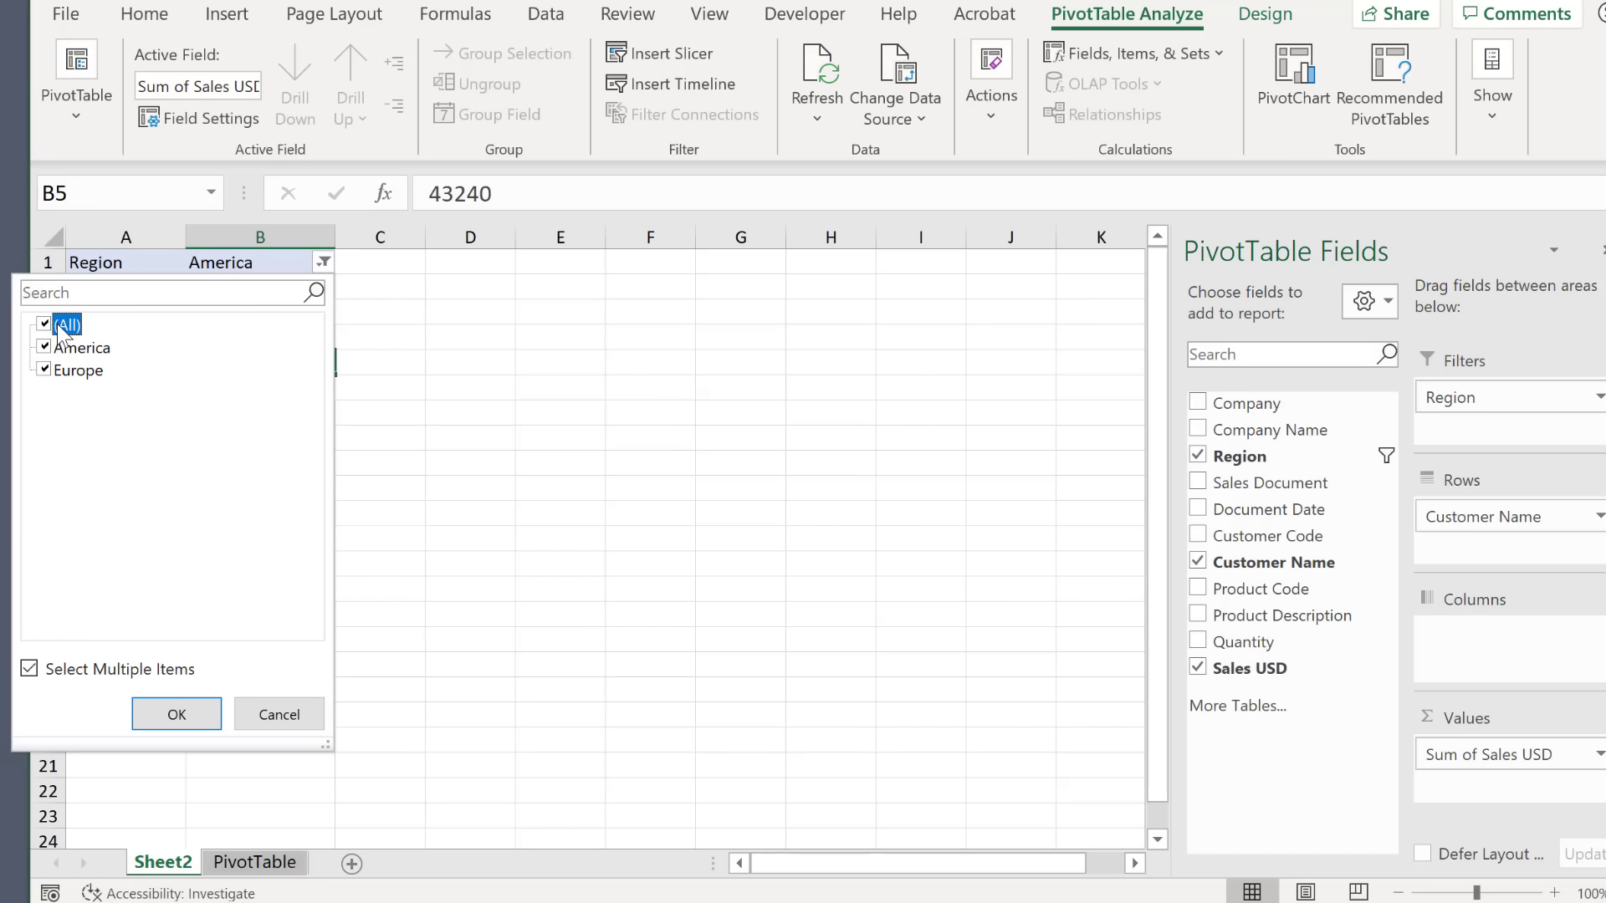
{"action": "left_click", "coordinate": [173, 712]}
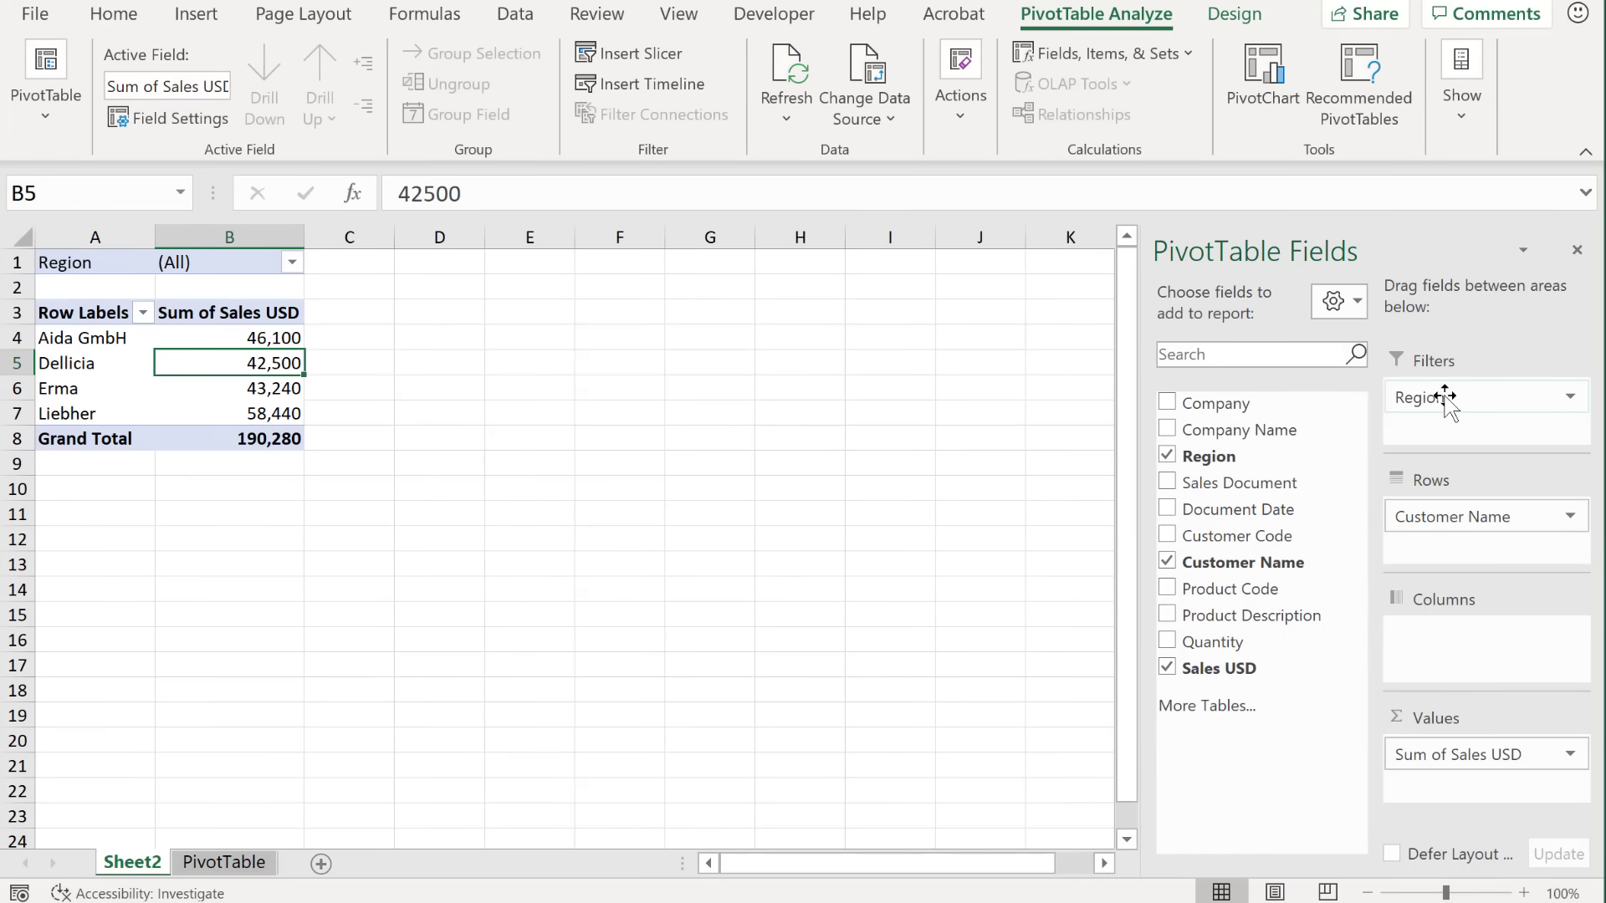
Step: Move Region into Columns for America and Europe, and add Product Description below Customer Name
{"action": "left_click_drag", "start_coordinate": [1447, 402], "coordinate": [1486, 652]}
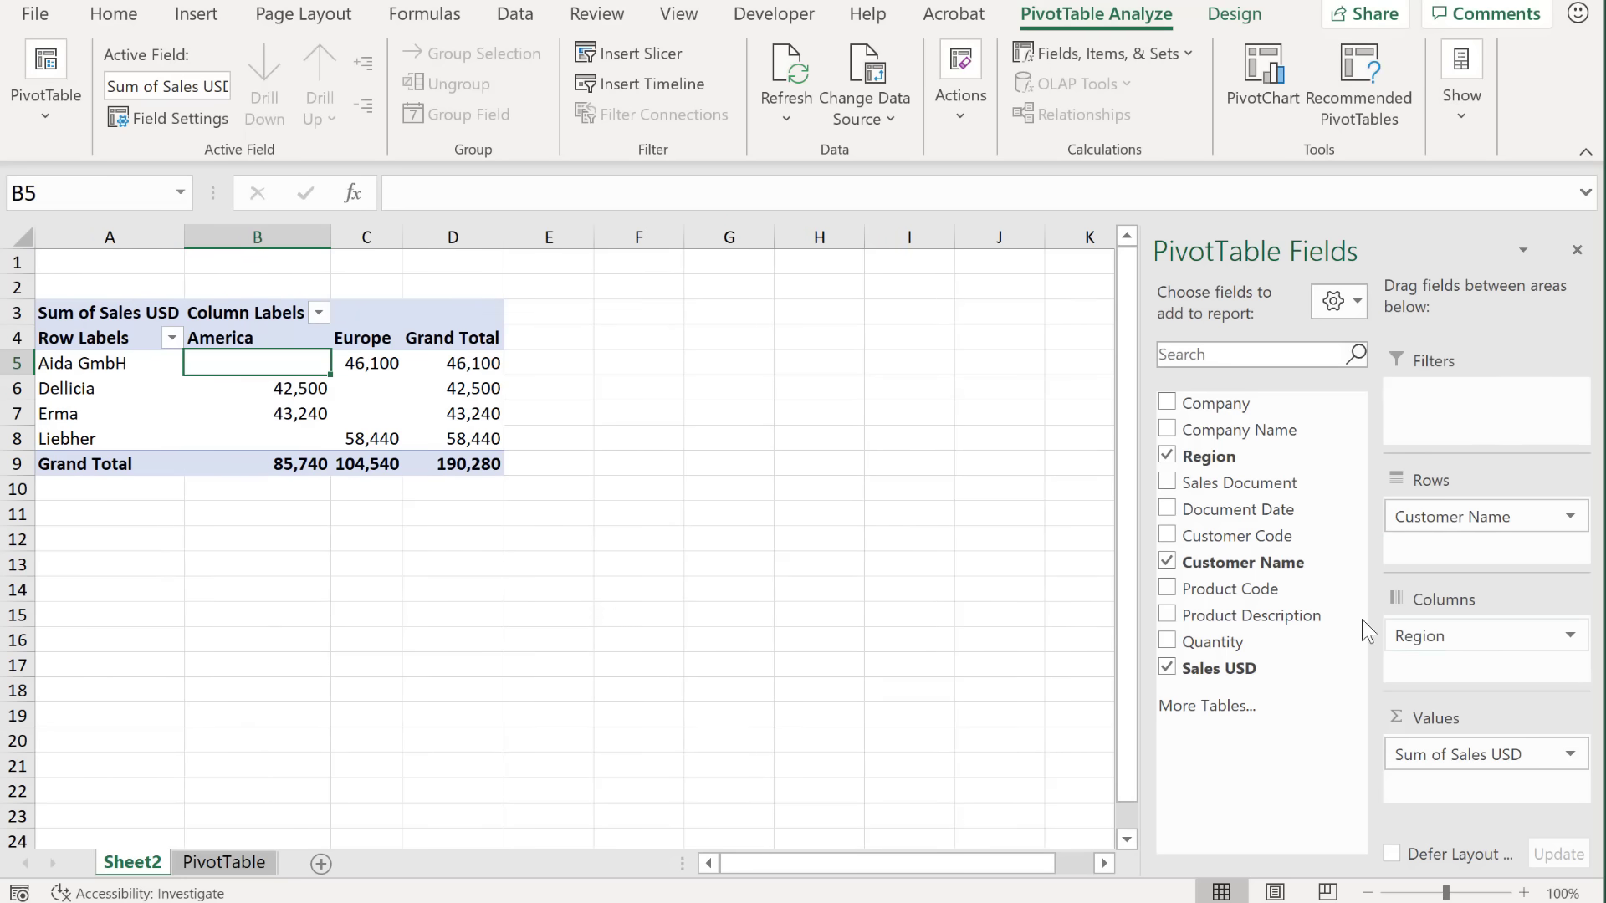
{"action": "left_click", "coordinate": [224, 326]}
{"action": "left_click", "coordinate": [264, 370]}
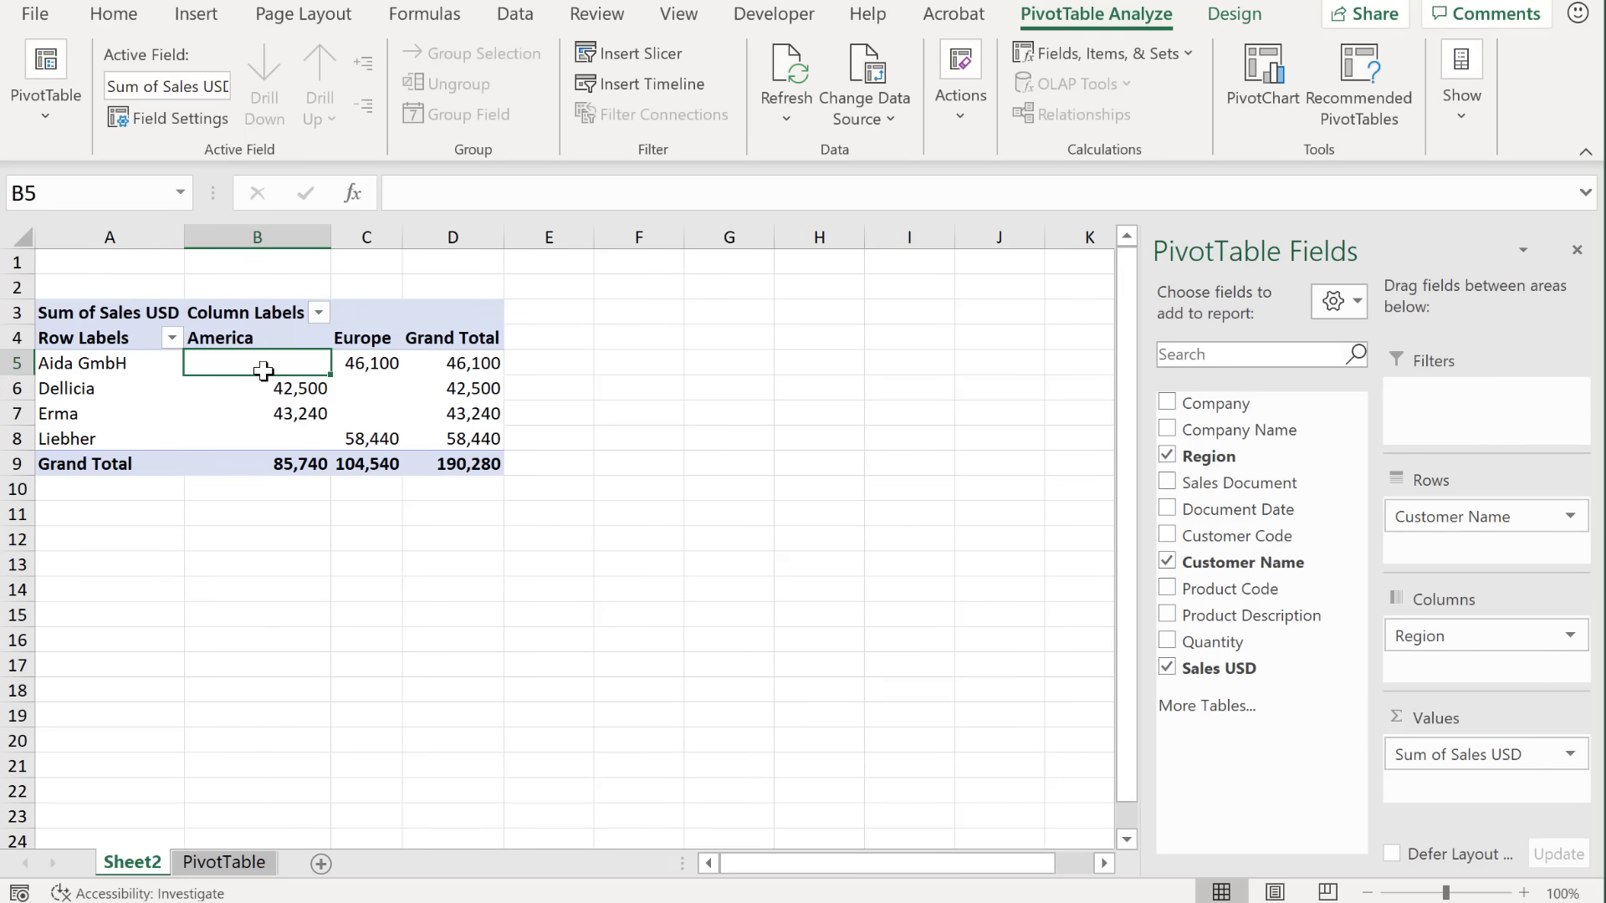
{"action": "left_click", "coordinate": [392, 361]}
{"action": "left_click", "coordinate": [452, 362]}
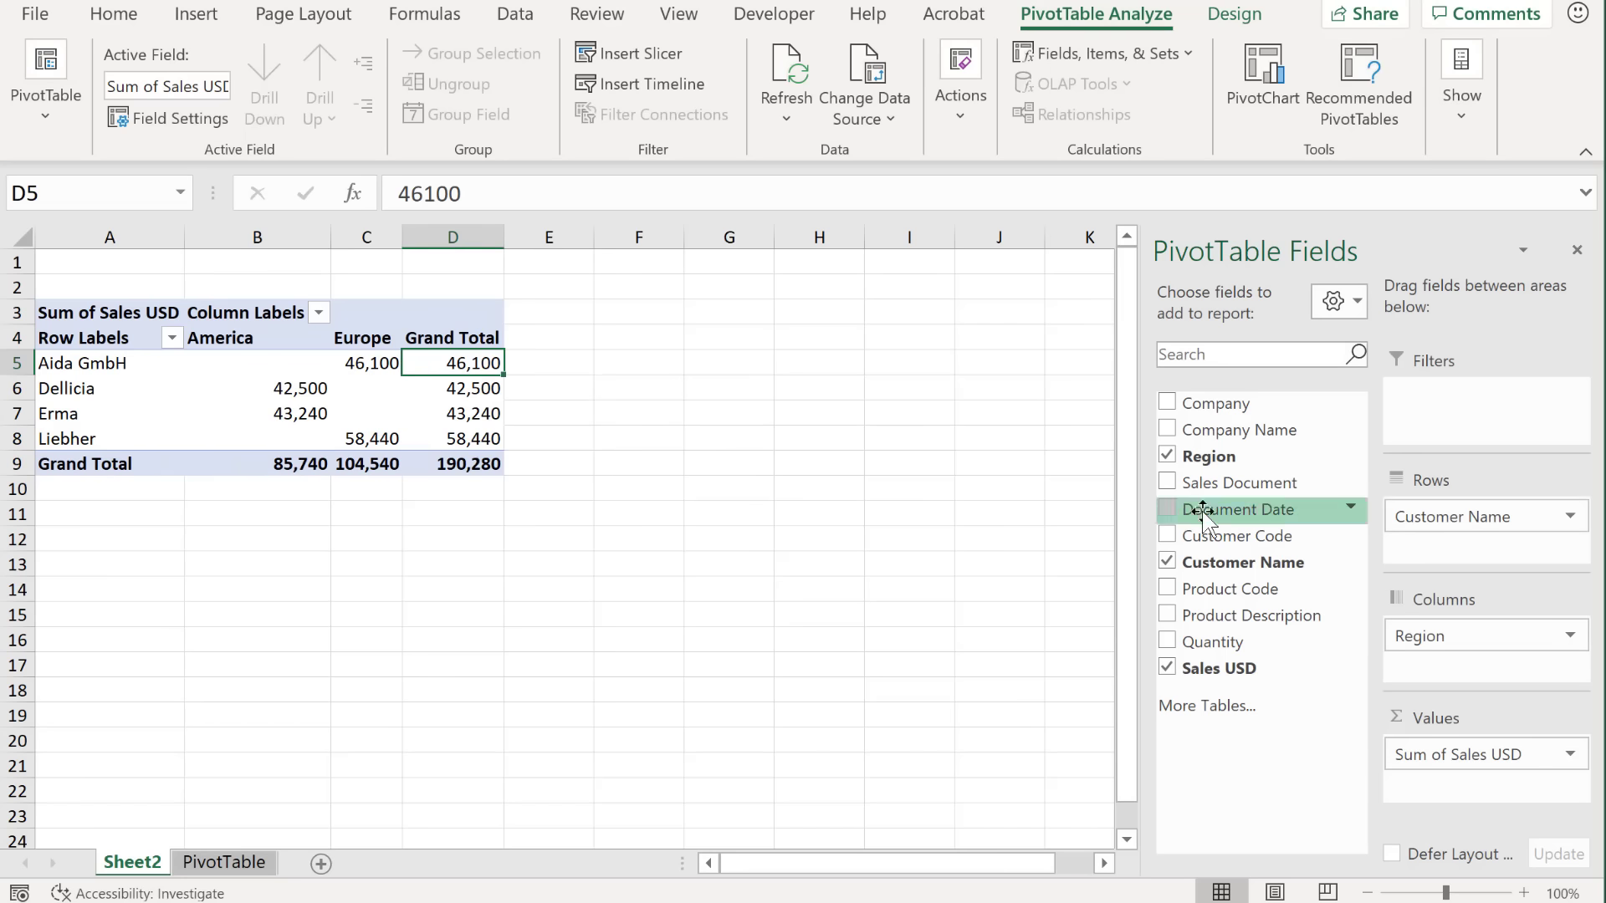
{"action": "left_click_drag", "start_coordinate": [1260, 617], "coordinate": [1474, 558]}
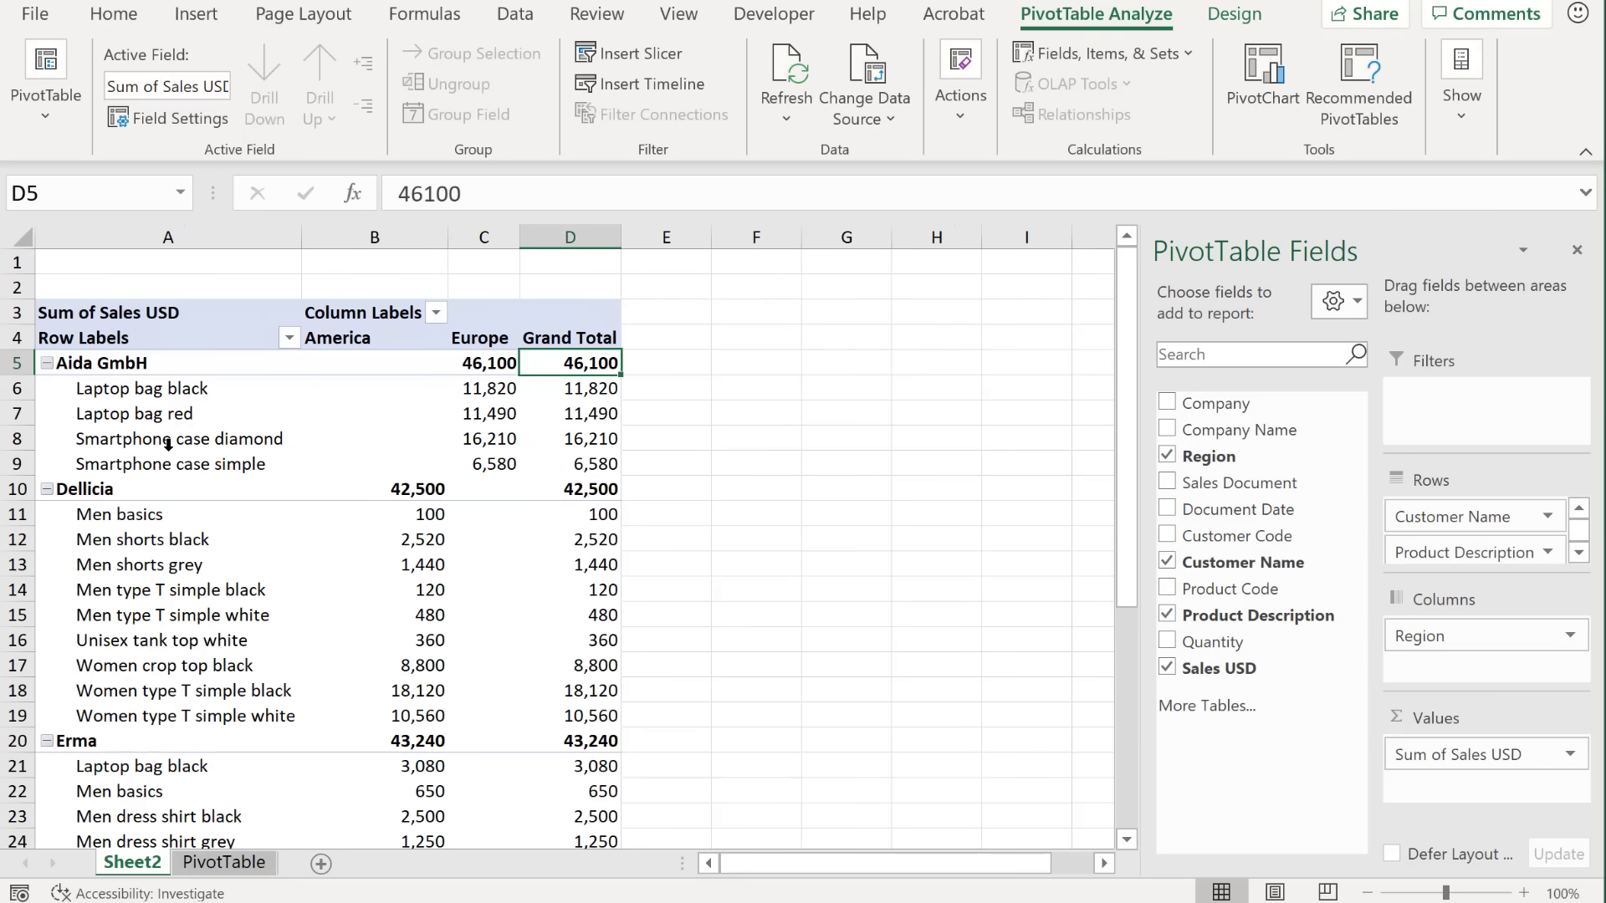
{"action": "left_click", "coordinate": [117, 490]}
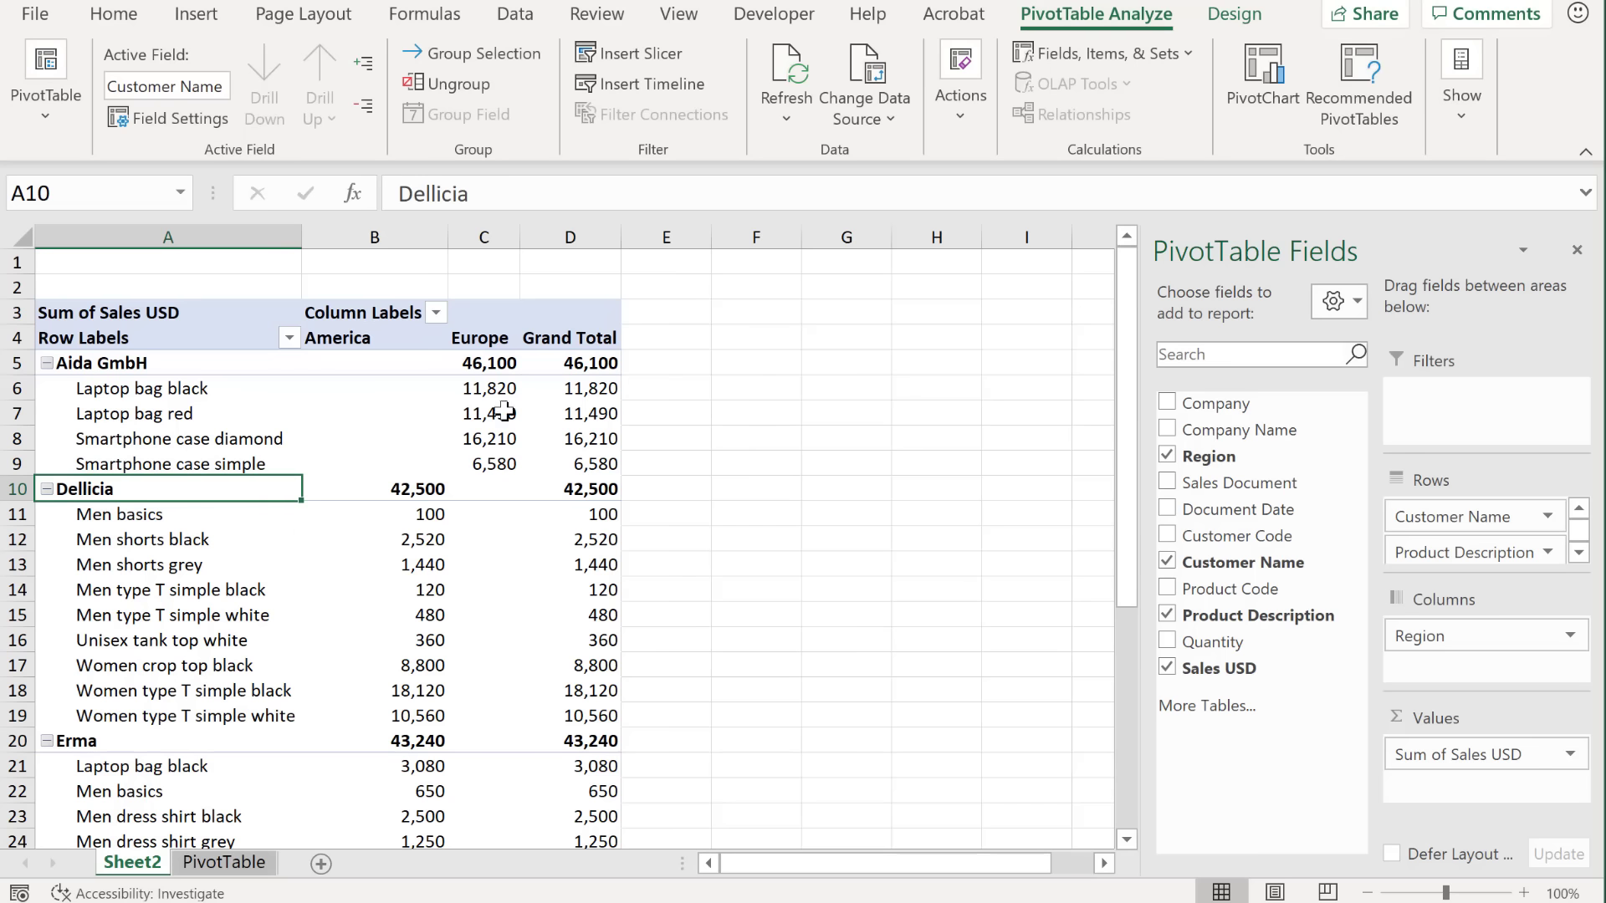
Step: Change the Design tab's Grand Totals setting to drop the grand total column
{"action": "left_click", "coordinate": [1233, 17]}
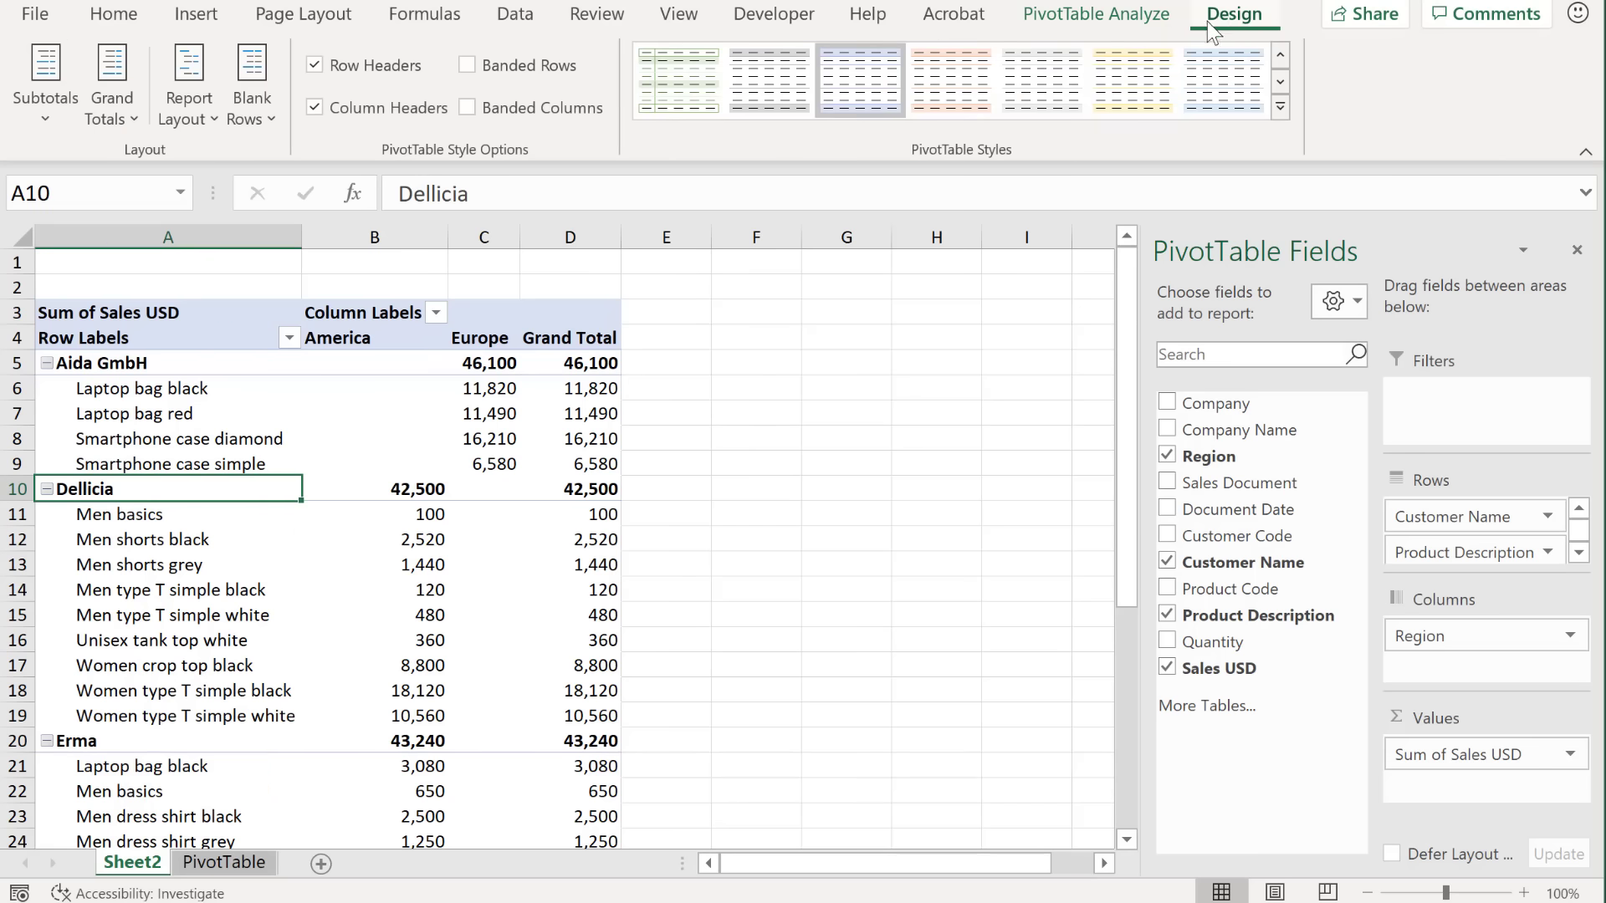
{"action": "left_click", "coordinate": [137, 107]}
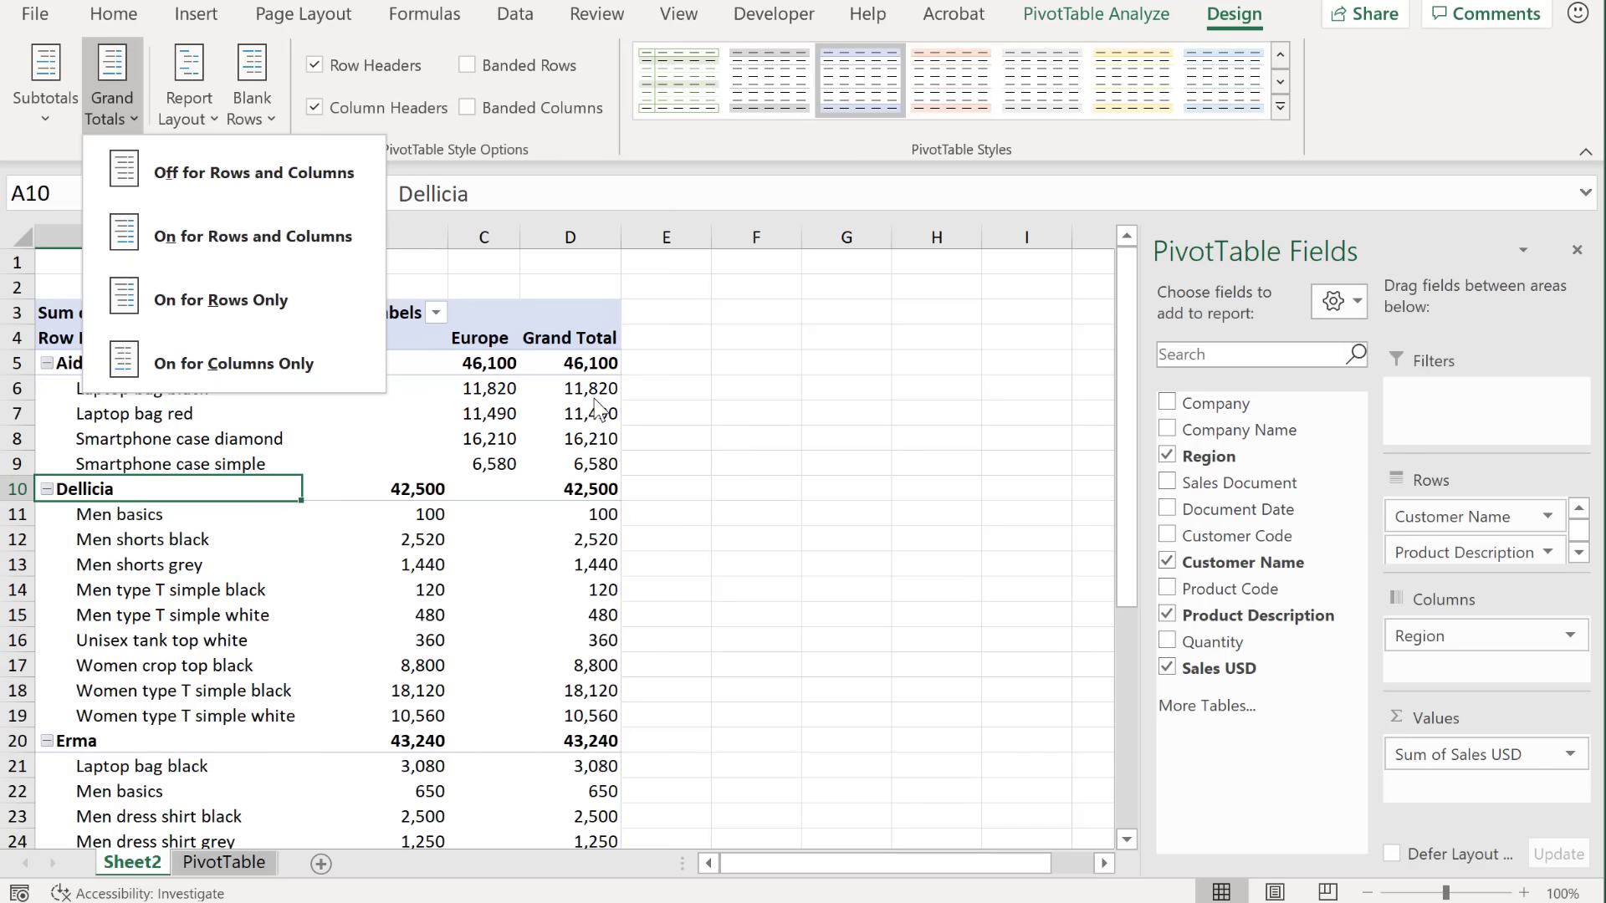
{"action": "left_click", "coordinate": [240, 173]}
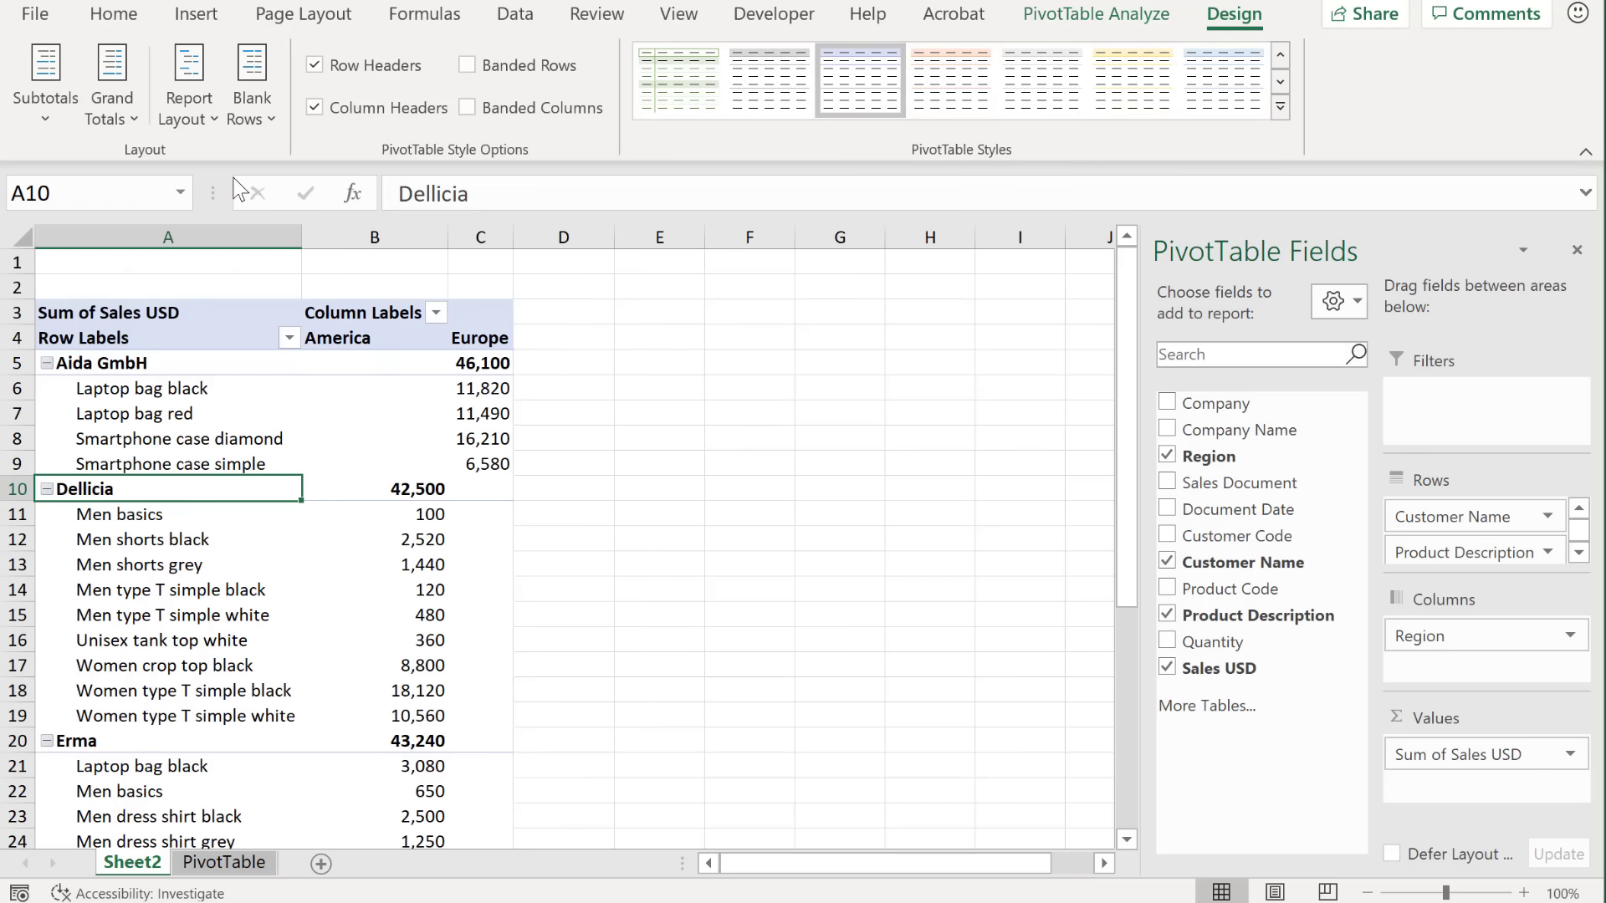
{"action": "scroll", "coordinate": [338, 422], "scroll_direction": "down", "scroll_amount": 3}
{"action": "scroll", "coordinate": [338, 423], "scroll_direction": "down", "scroll_amount": 4}
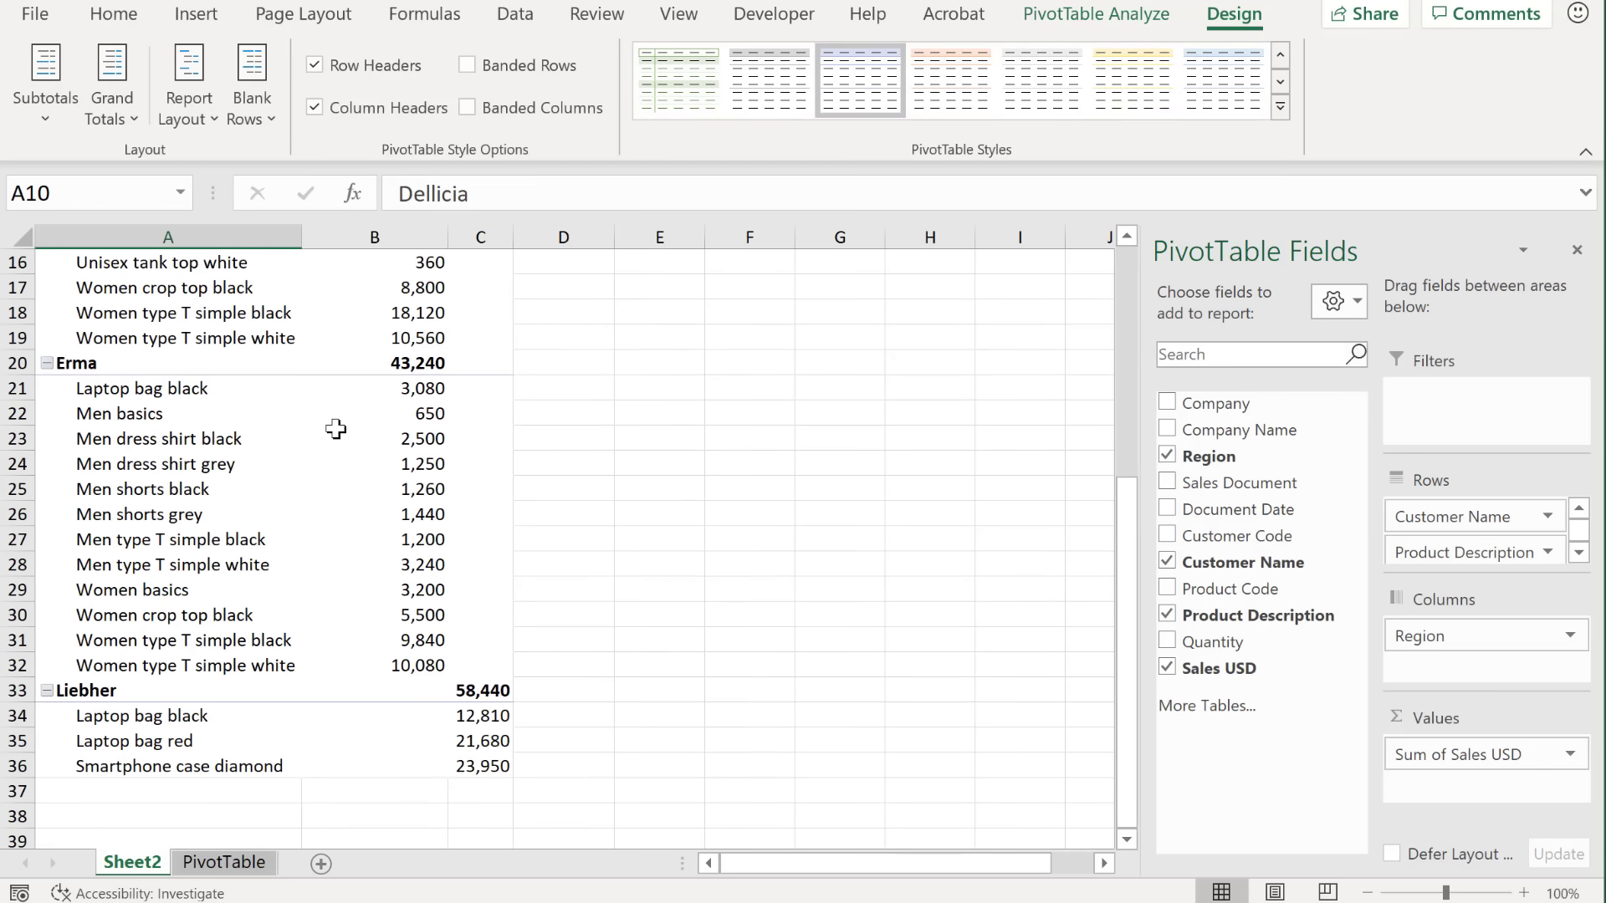
{"action": "scroll", "coordinate": [338, 423], "scroll_direction": "up", "scroll_amount": 7}
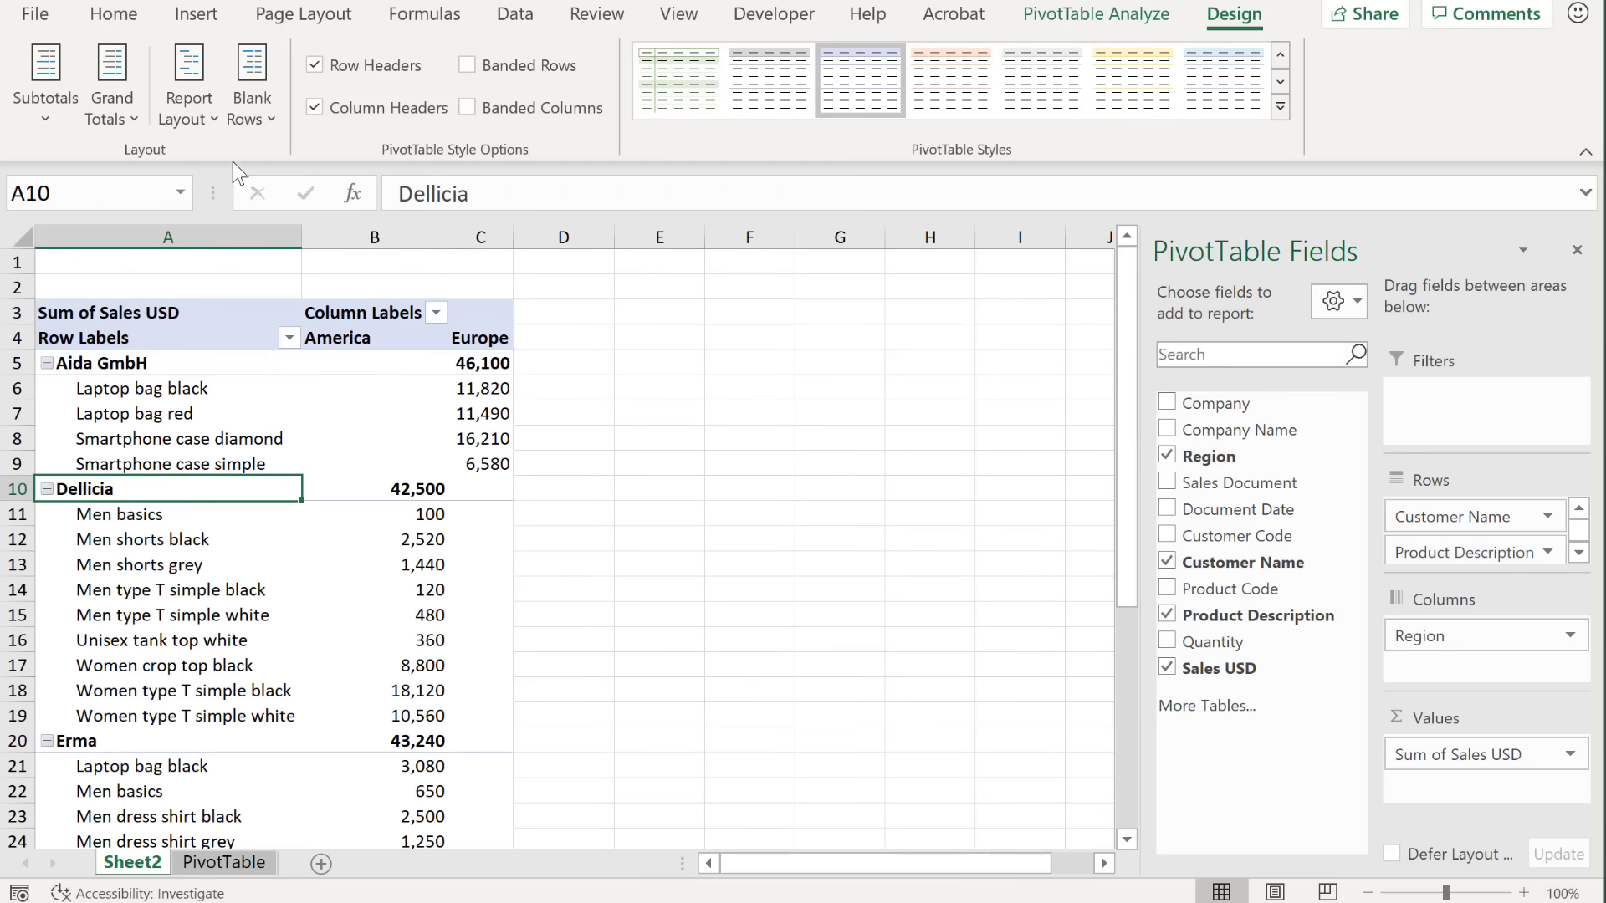
Step: Set Grand Totals to On for Columns Only and choose Do Not Show Subtotals
{"action": "left_click", "coordinate": [112, 100]}
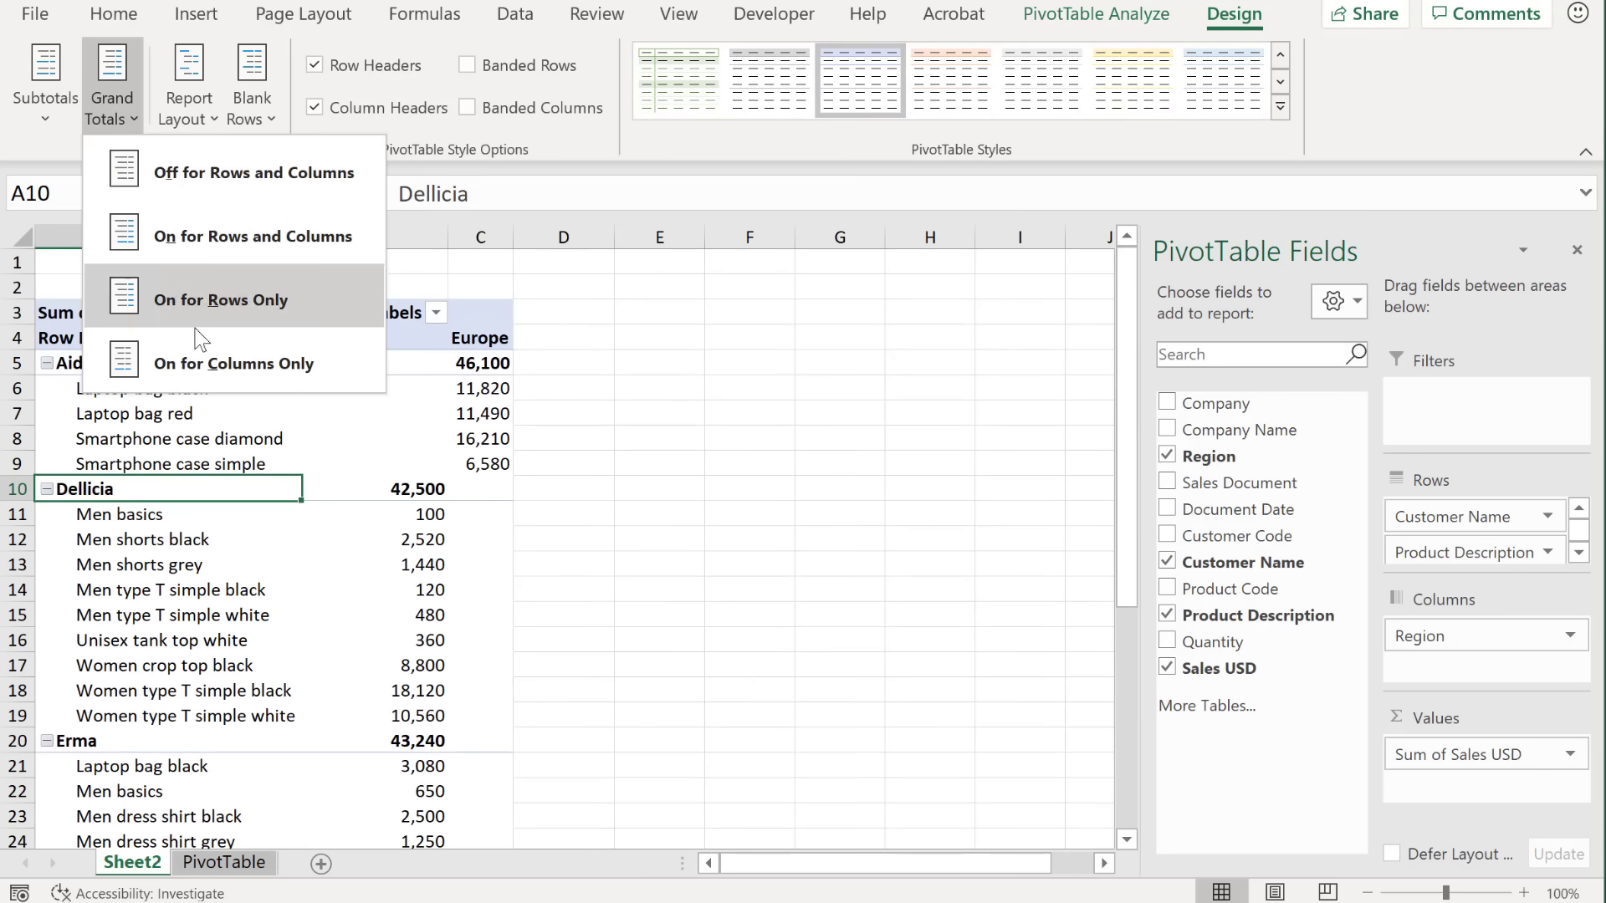
{"action": "left_click", "coordinate": [217, 359]}
{"action": "scroll", "coordinate": [234, 387], "scroll_direction": "down", "scroll_amount": 6}
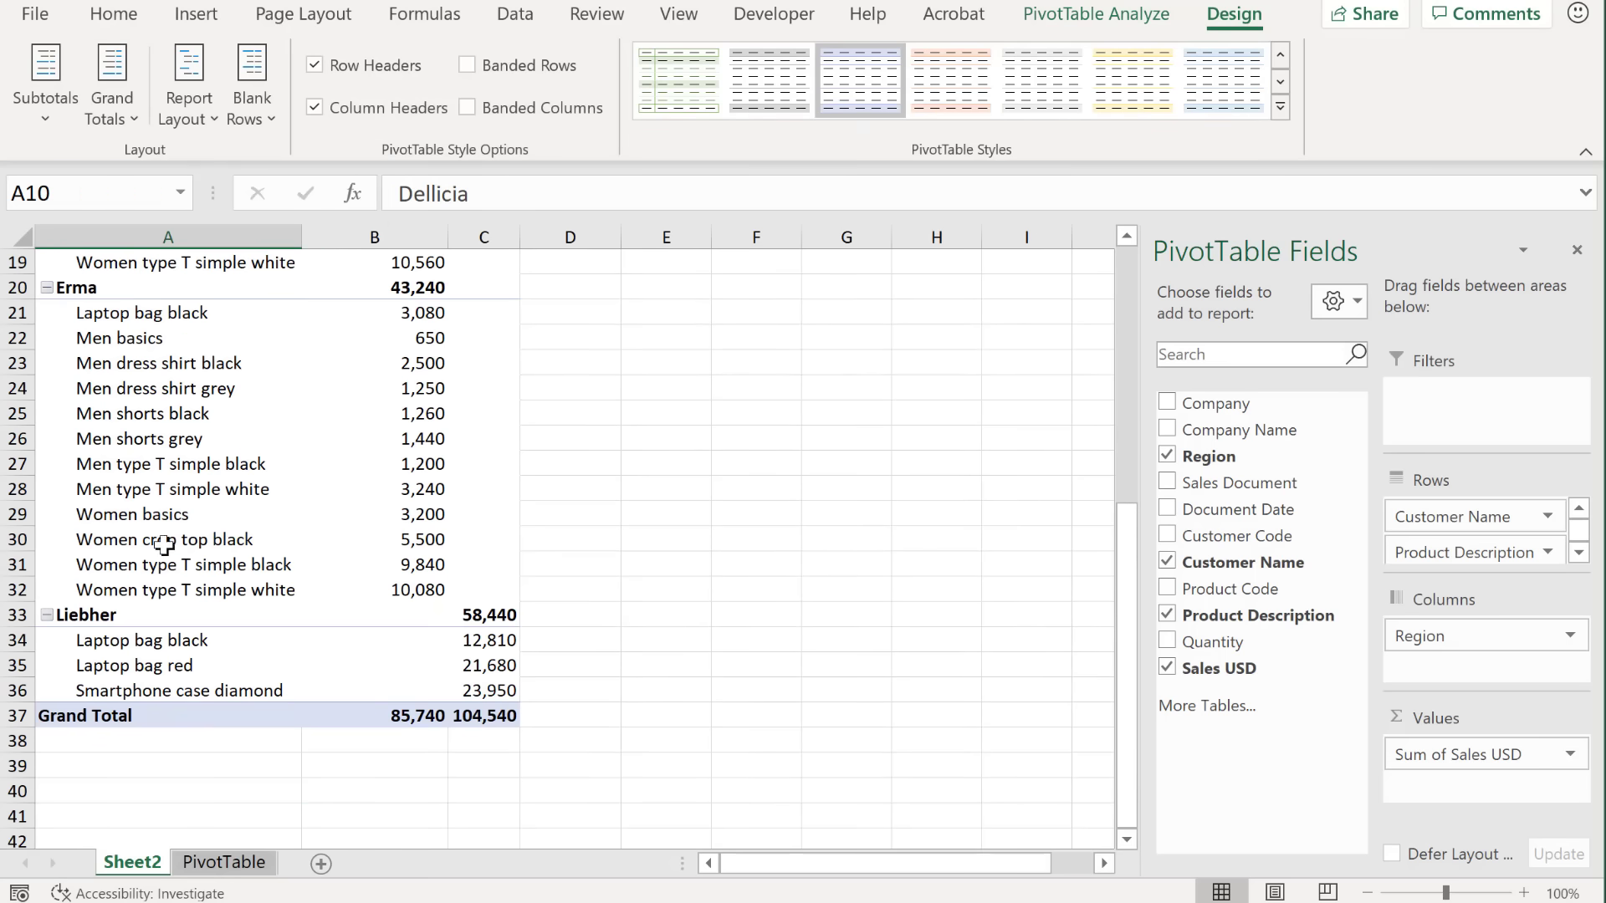
{"action": "scroll", "coordinate": [307, 578], "scroll_direction": "up", "scroll_amount": 6}
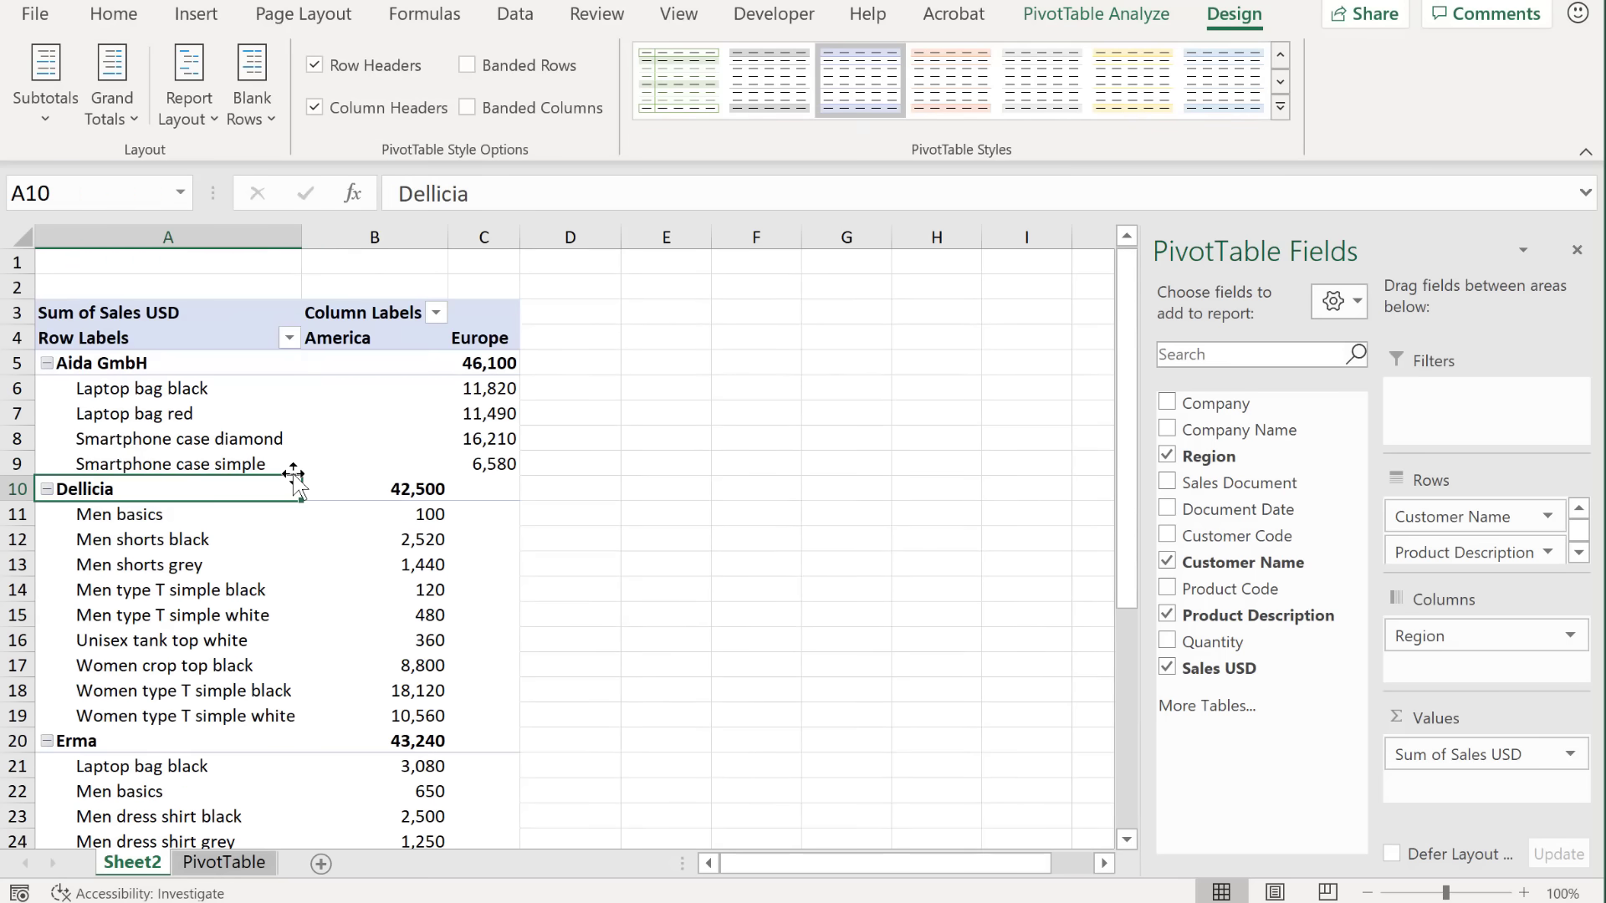
{"action": "left_click", "coordinate": [54, 117]}
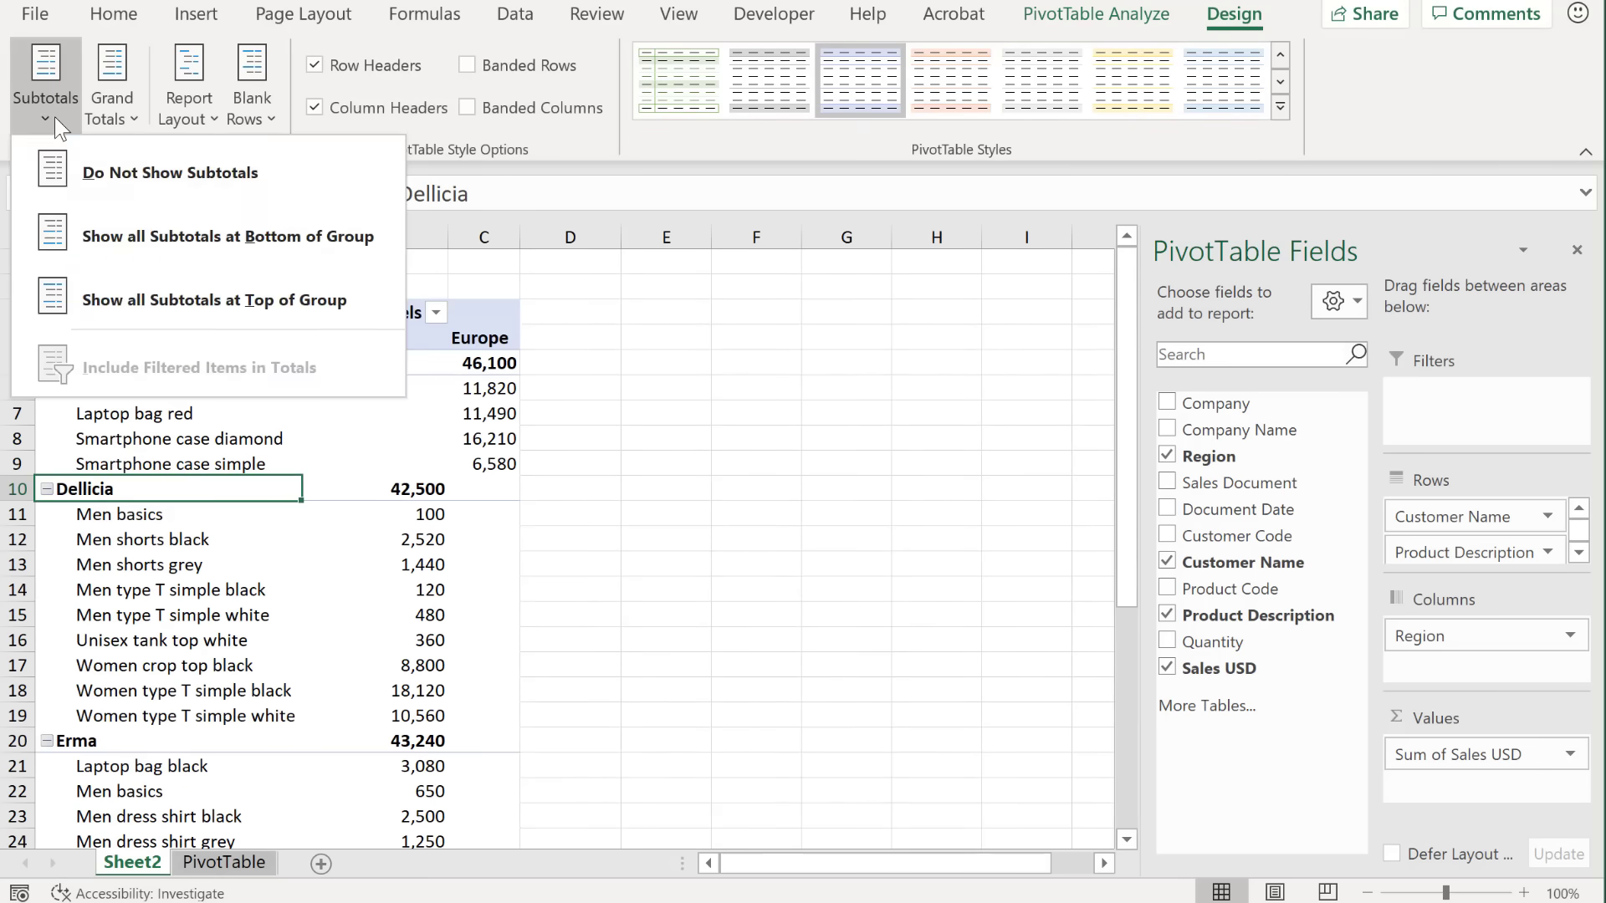
{"action": "left_click", "coordinate": [115, 173]}
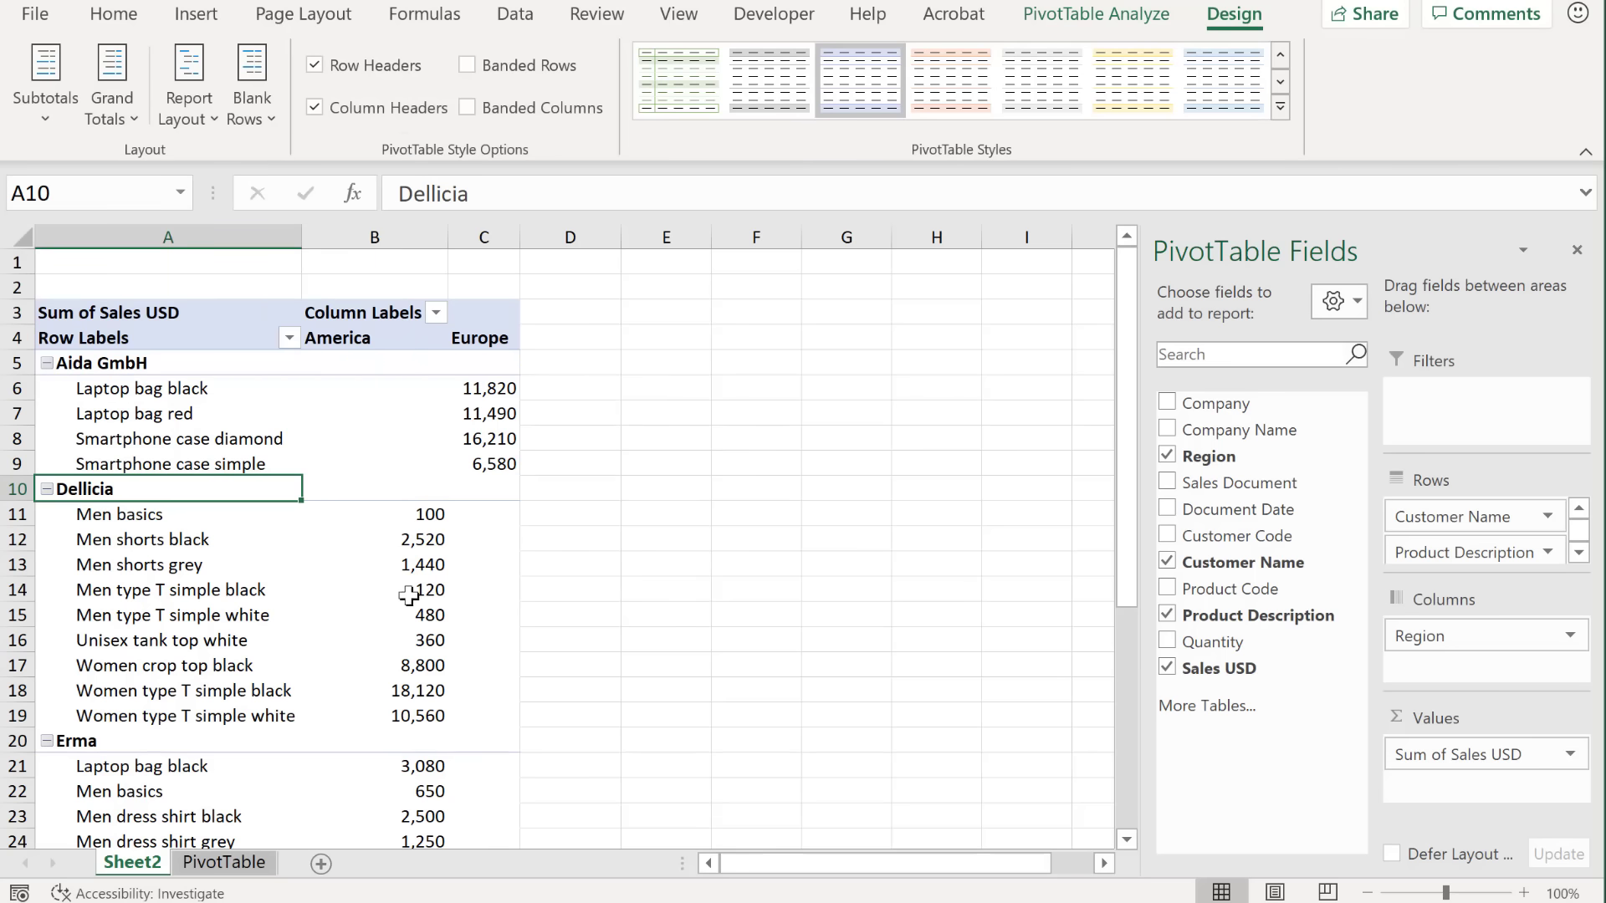
Step: Switch the PivotTable to tabular form and inspect the blank label cells under each customer
{"action": "left_click", "coordinate": [189, 108]}
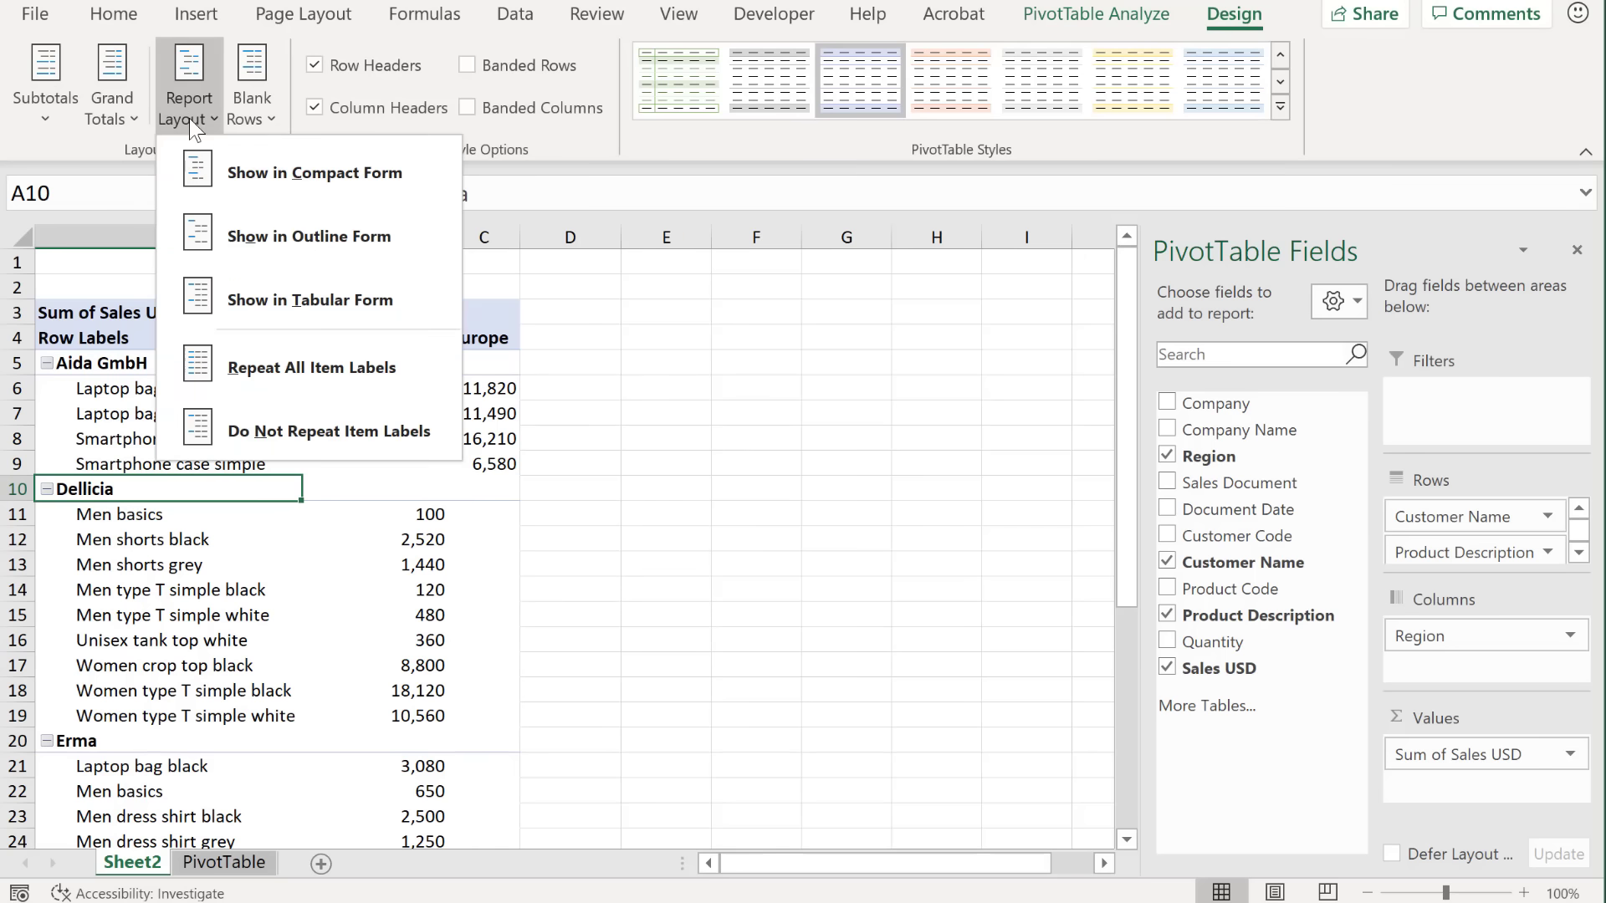
{"action": "left_click", "coordinate": [308, 301]}
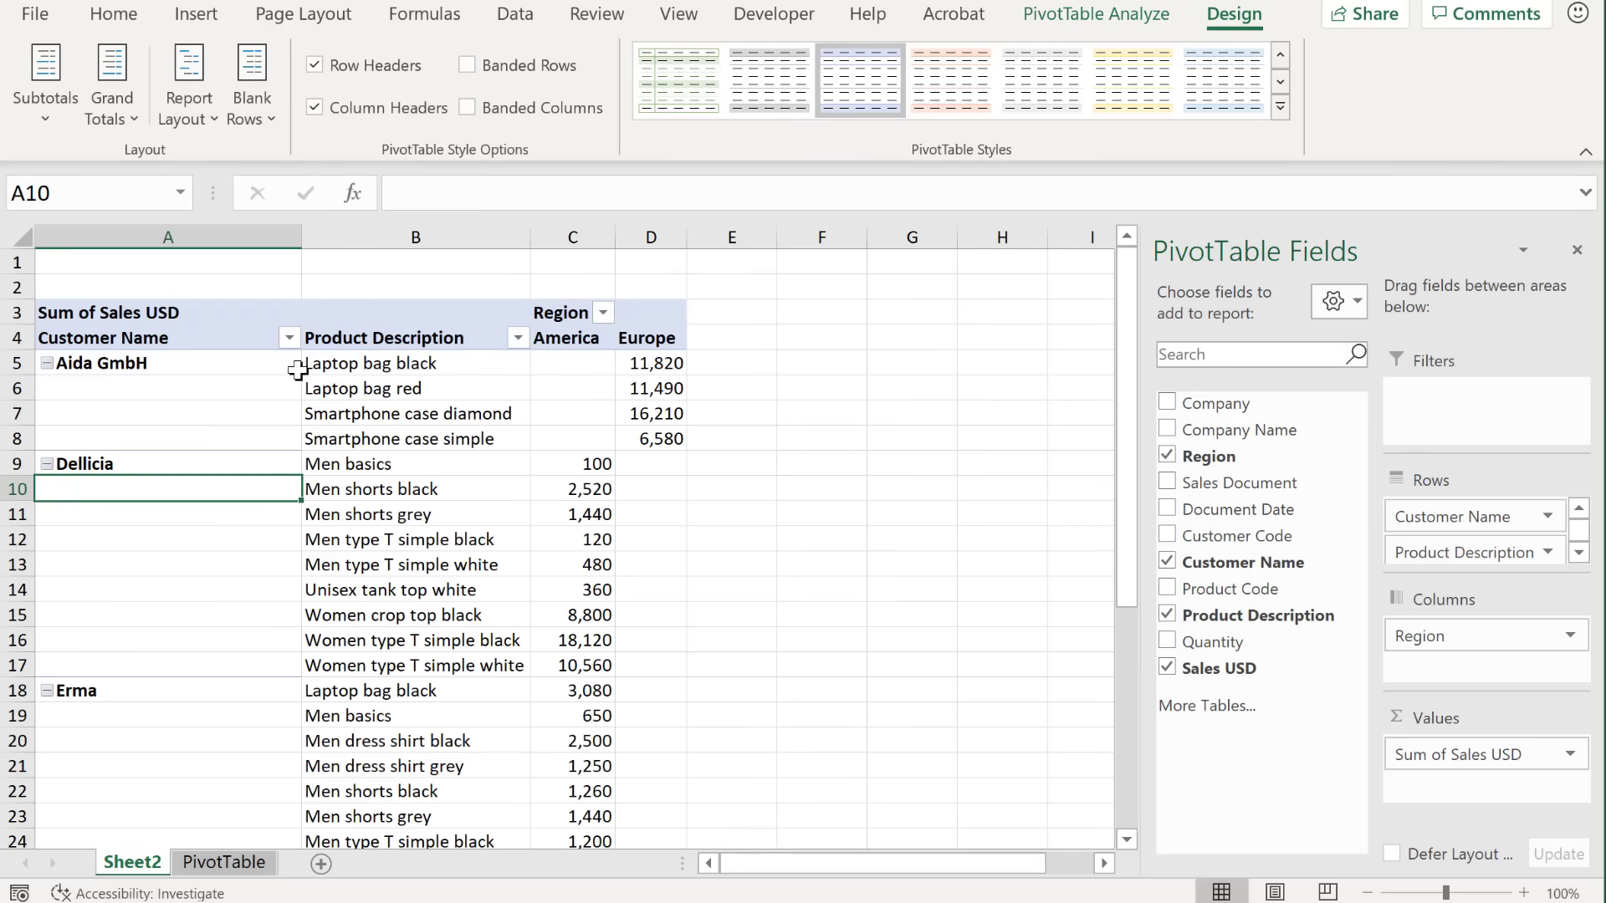
{"action": "left_click", "coordinate": [178, 340]}
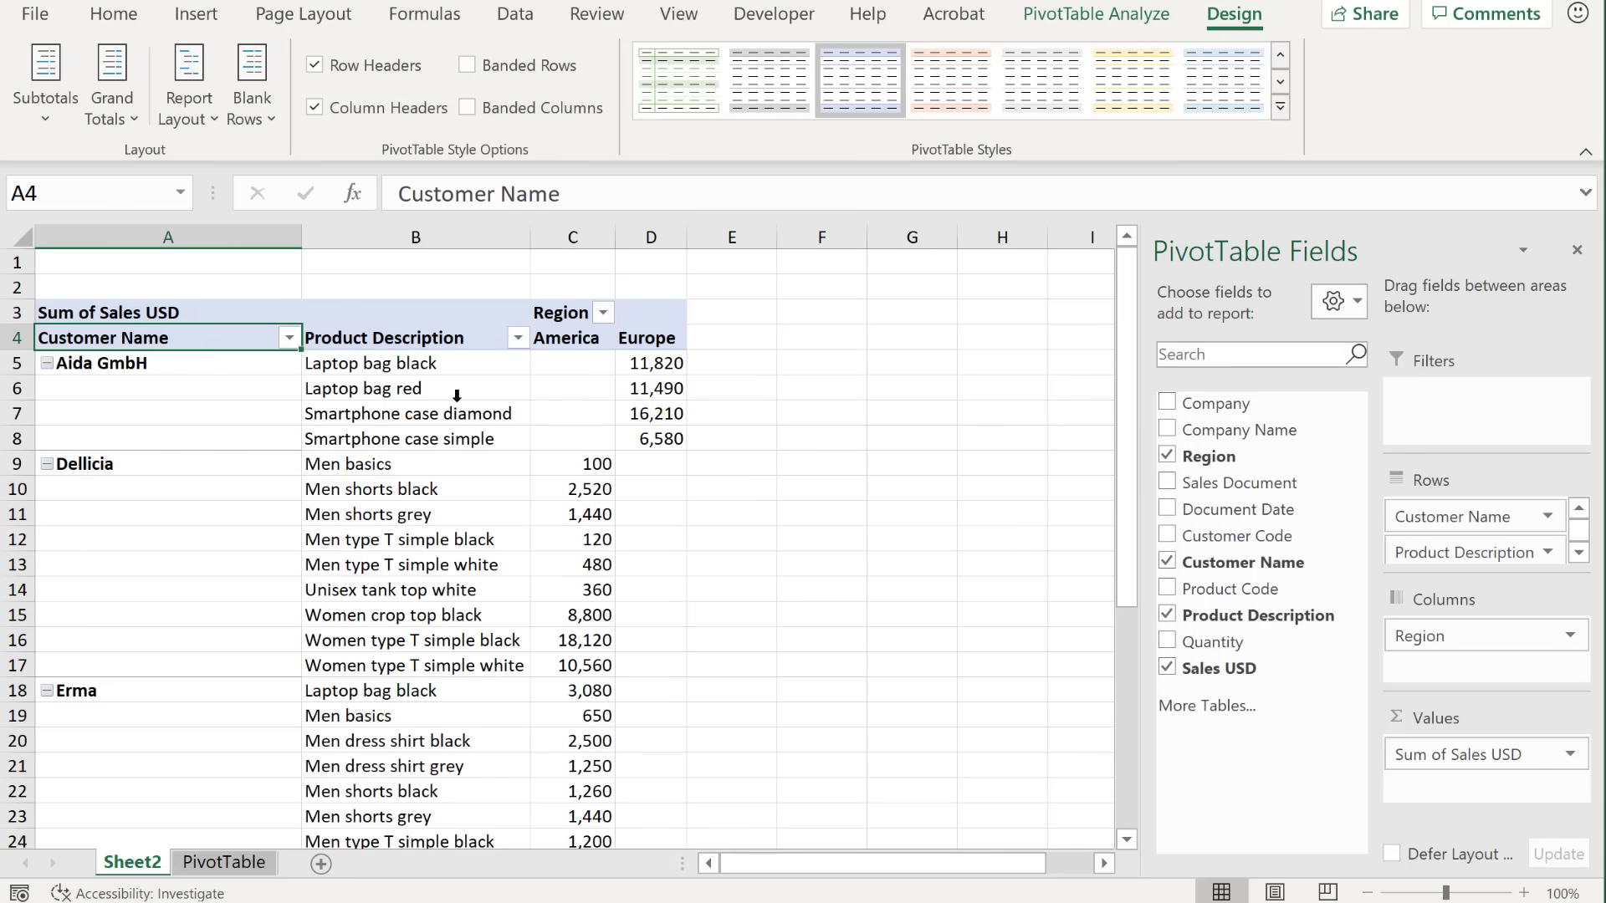
{"action": "left_click", "coordinate": [540, 410]}
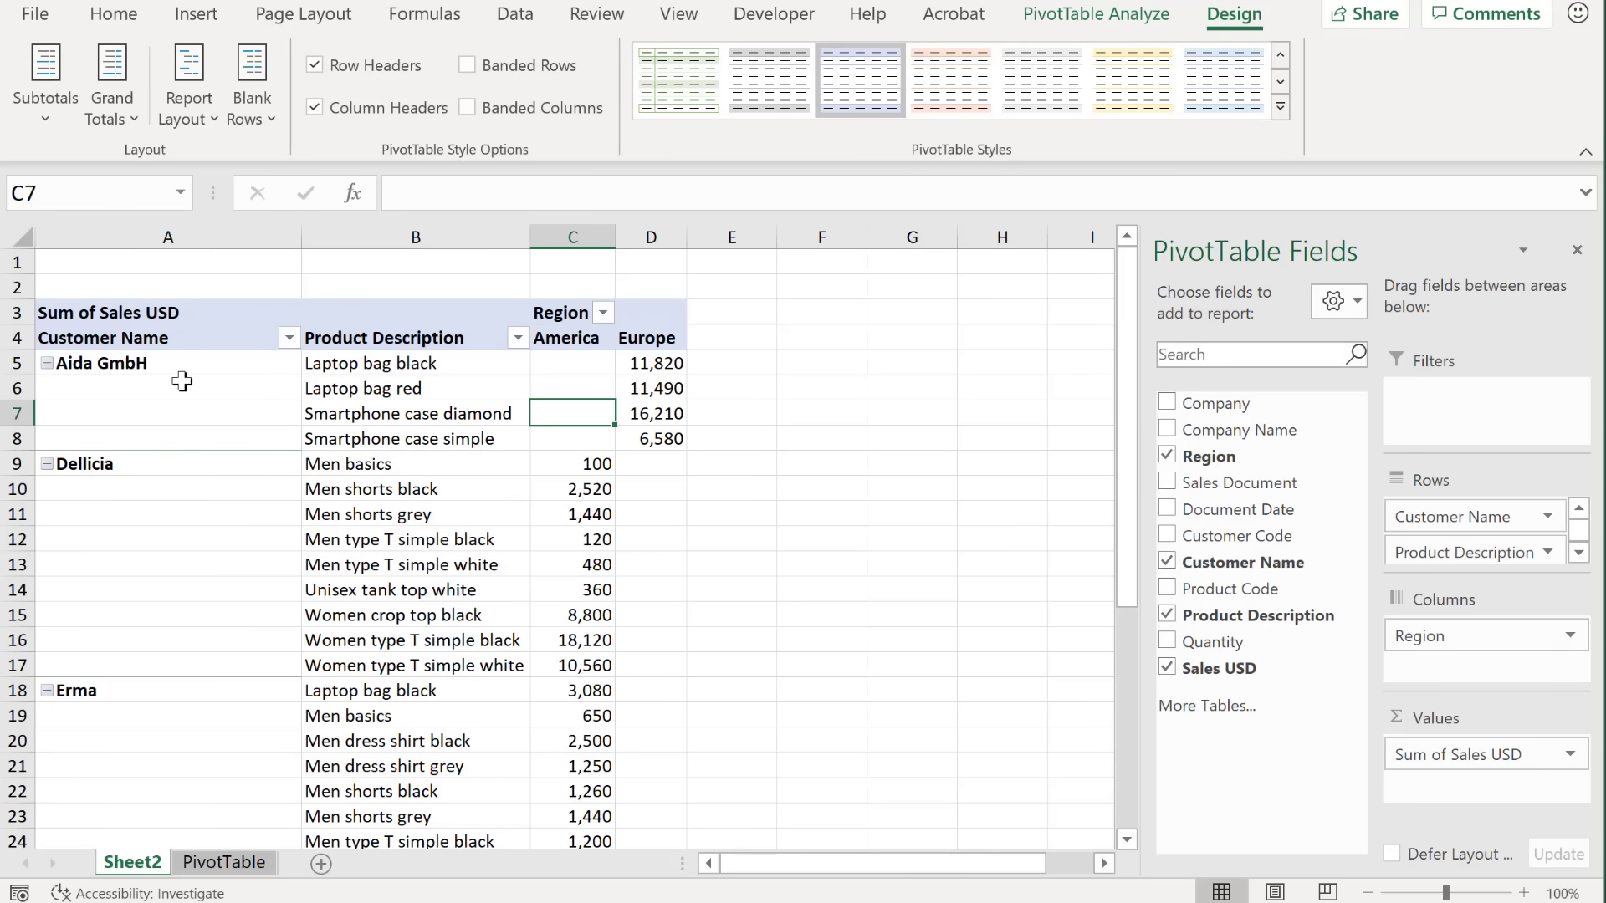
{"action": "left_click_drag", "start_coordinate": [183, 381], "coordinate": [163, 558]}
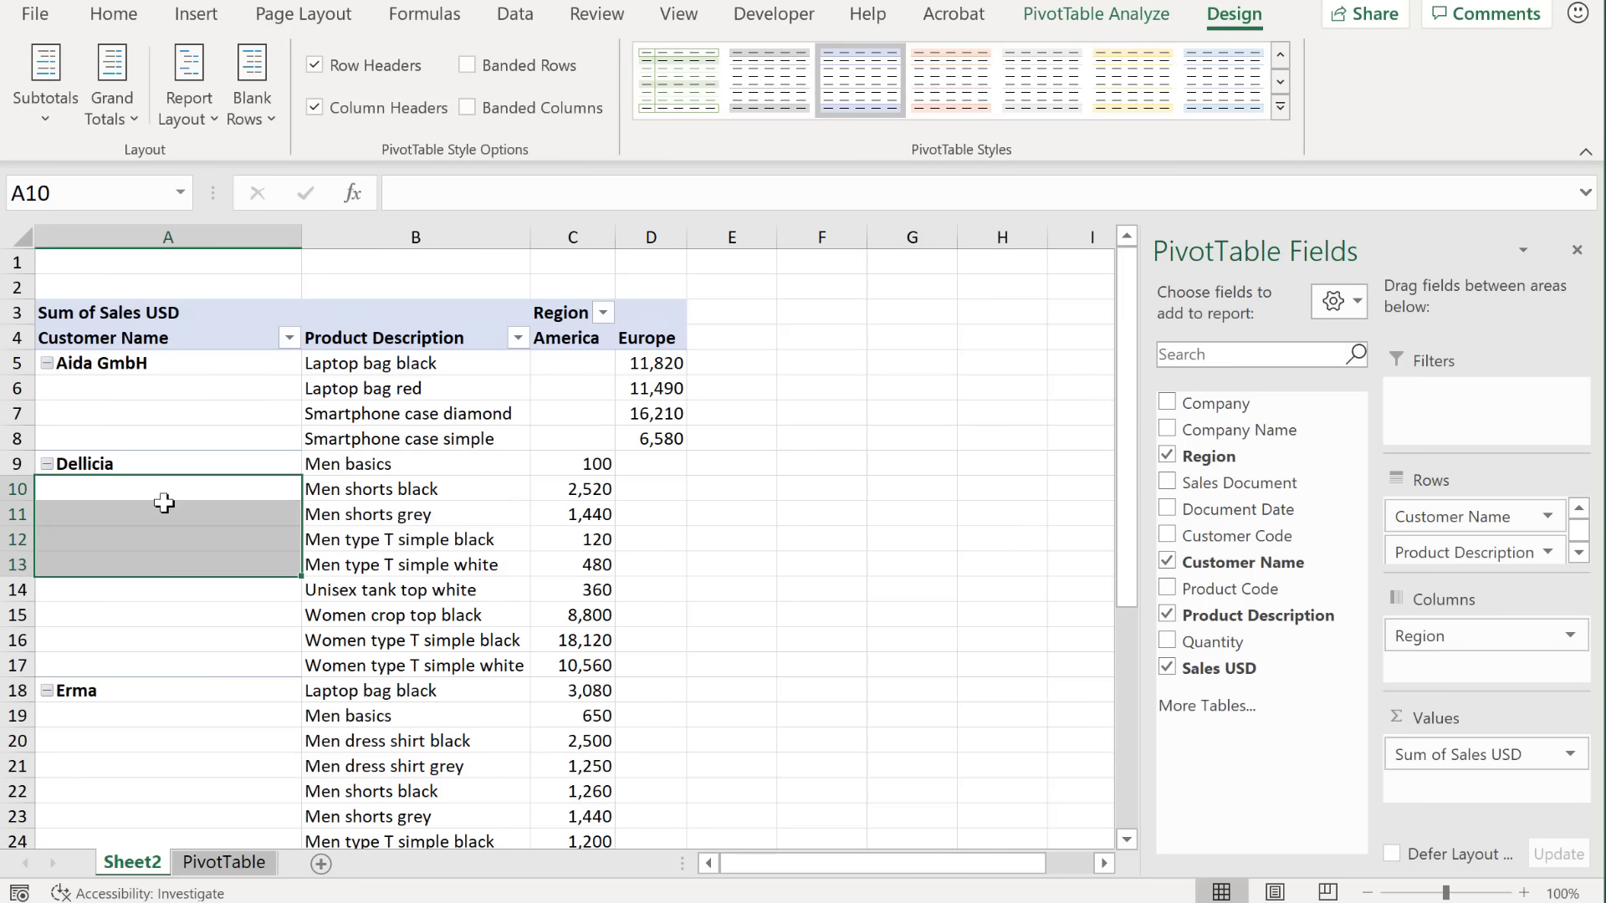
{"action": "left_click", "coordinate": [164, 503]}
Step: Try Repeat All Item Labels, then revert to Do Not Repeat Item Labels
{"action": "left_click", "coordinate": [197, 118]}
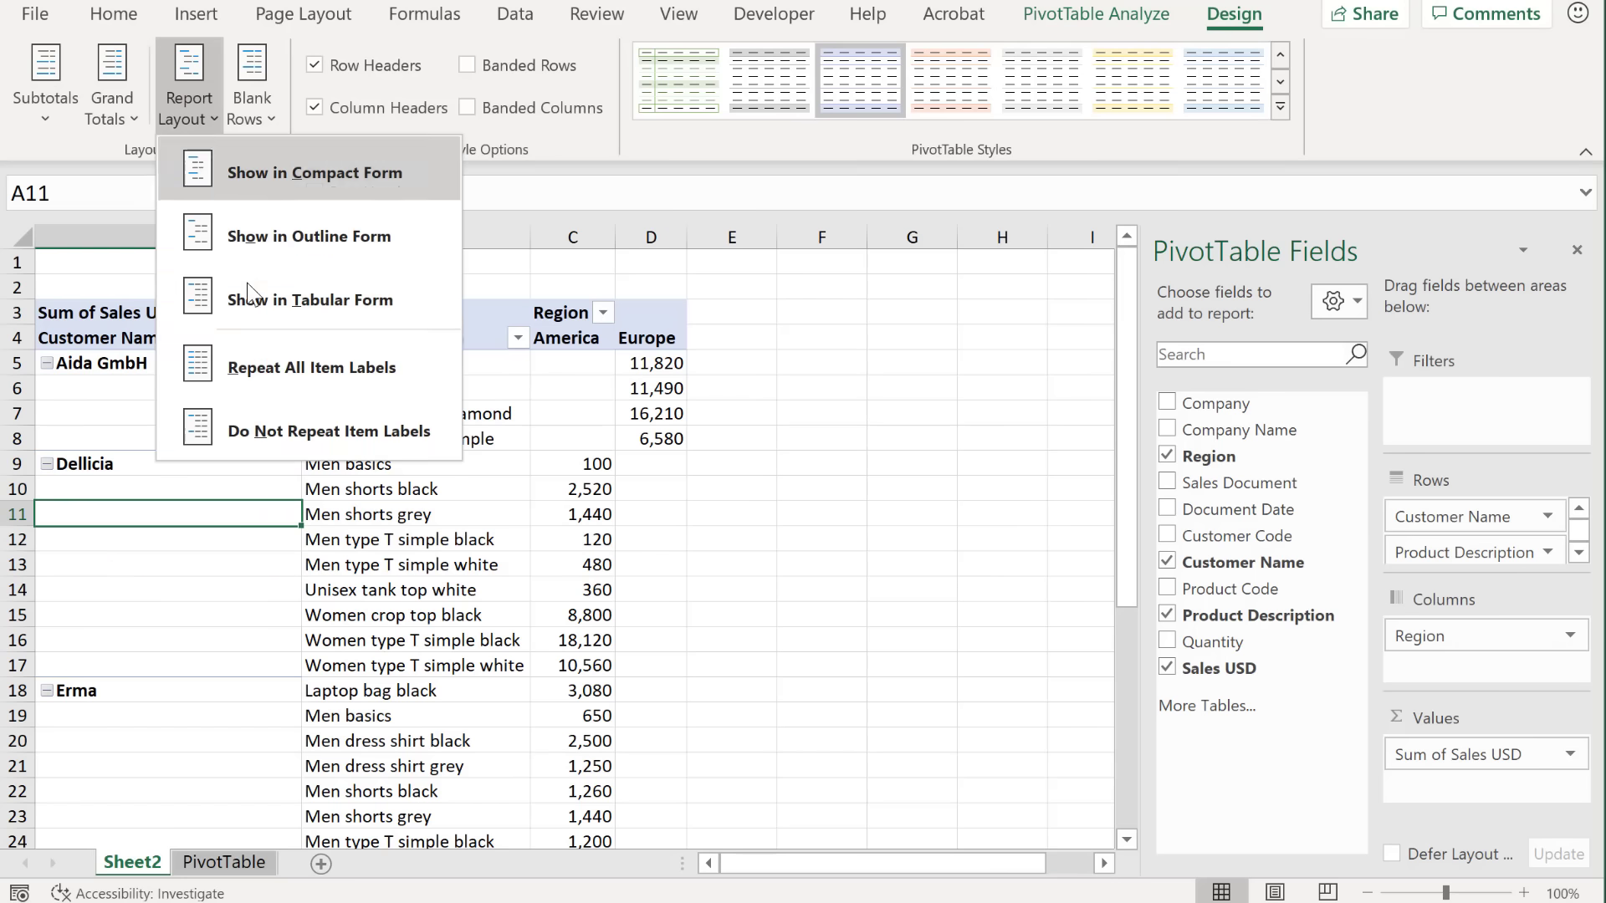
{"action": "left_click", "coordinate": [294, 366]}
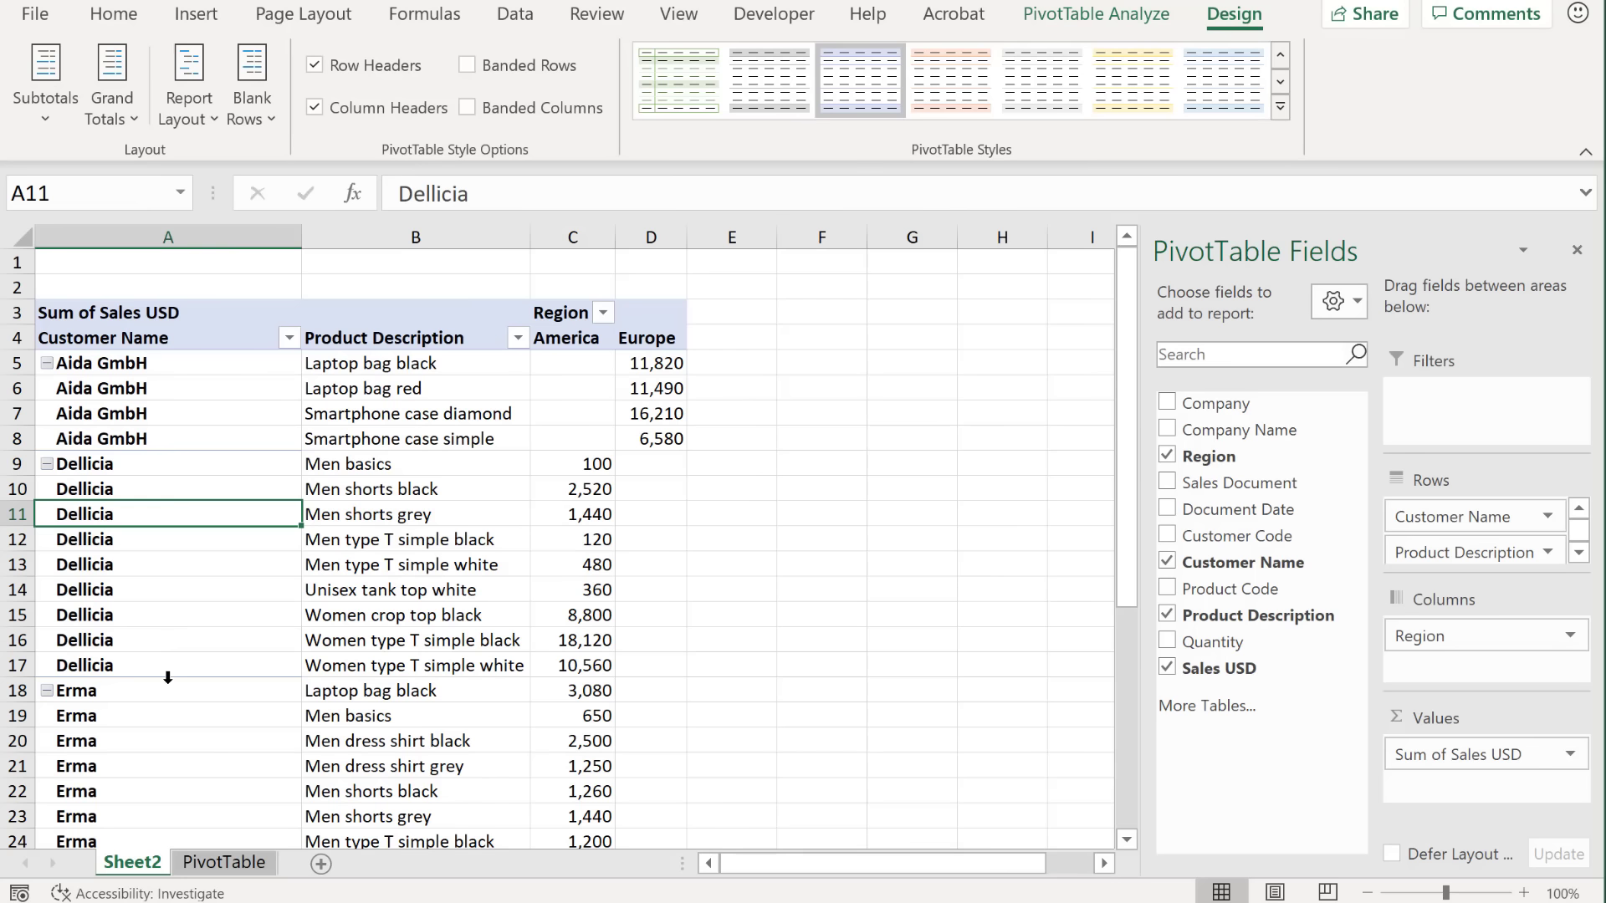
{"action": "left_click", "coordinate": [189, 119]}
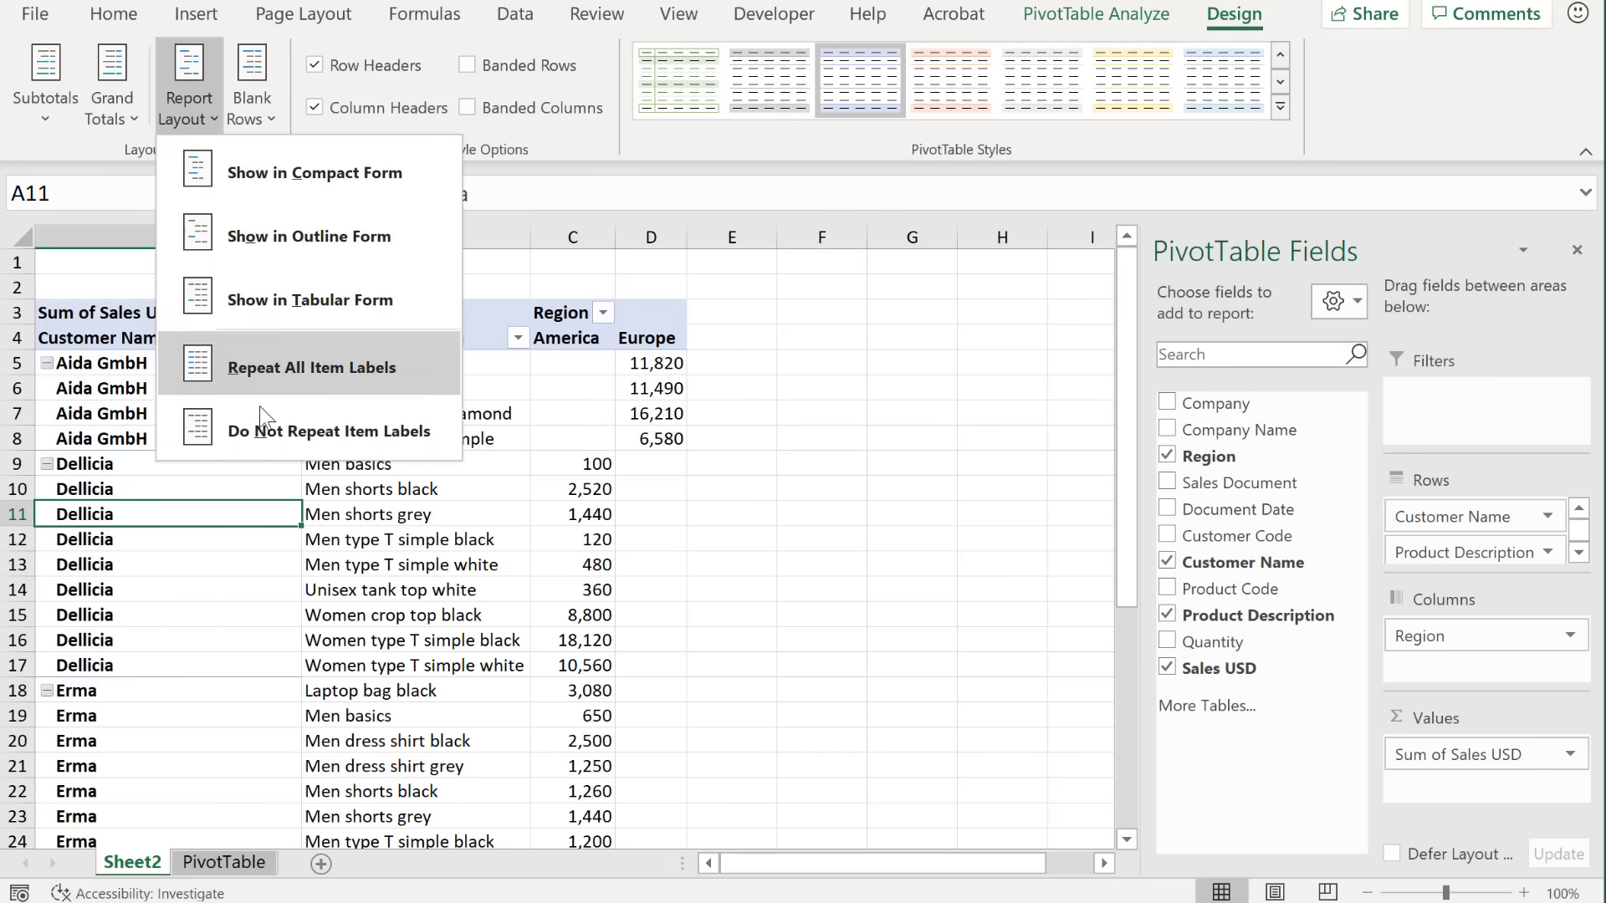
{"action": "left_click", "coordinate": [243, 427]}
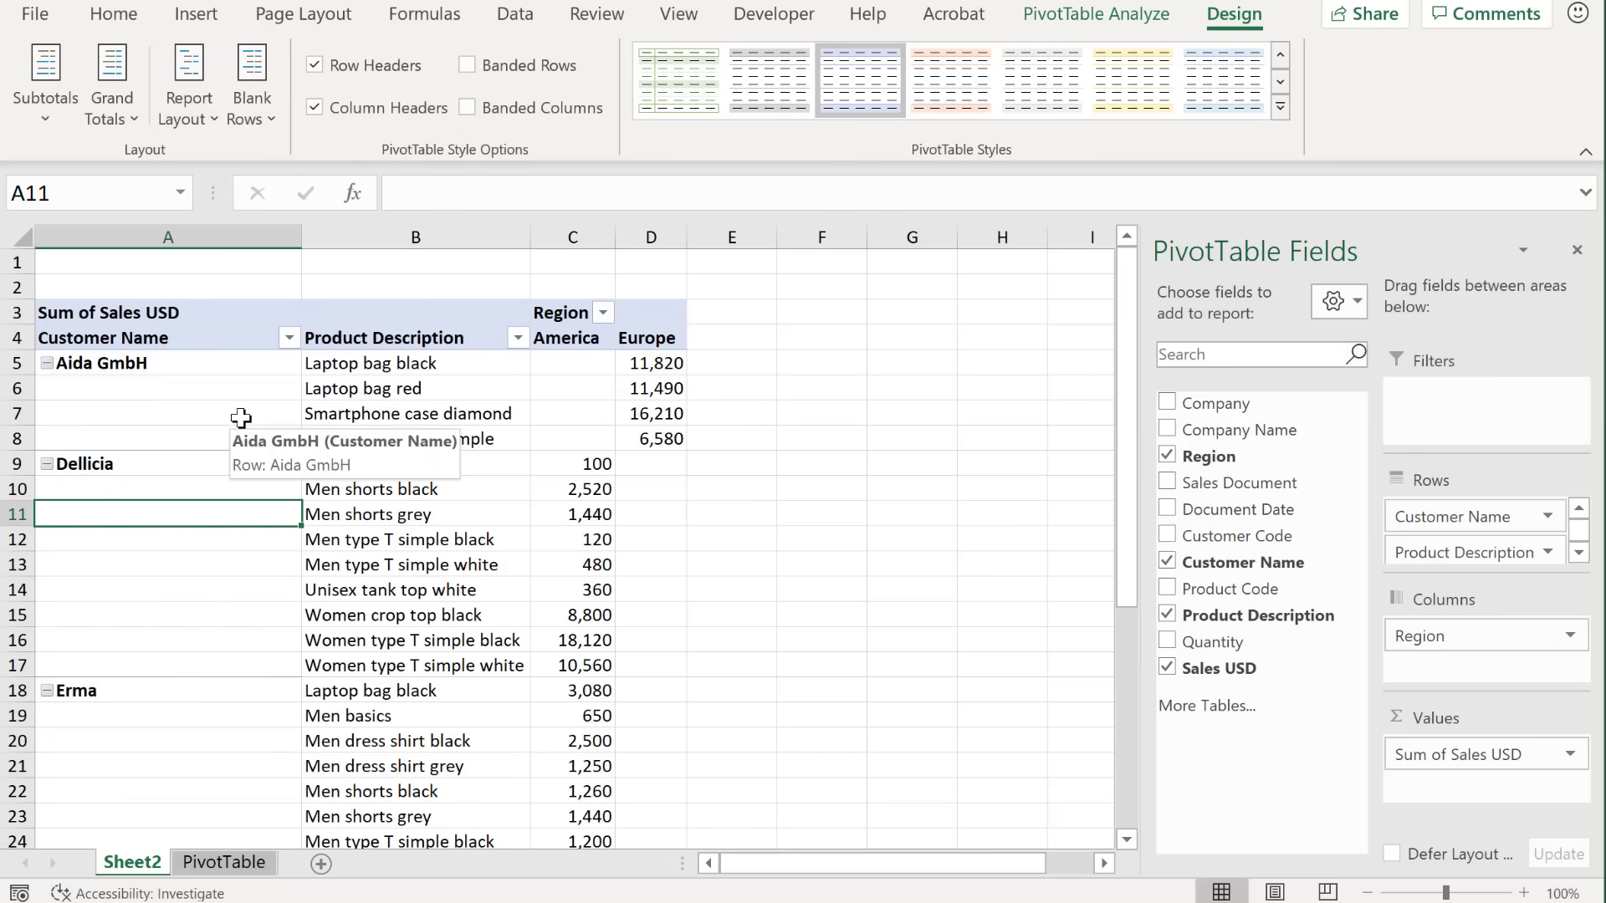
Step: Collapse and re-expand the Aida GmbH, Dellicia and Erma customer groups
{"action": "left_click", "coordinate": [47, 363]}
{"action": "left_click", "coordinate": [47, 389]}
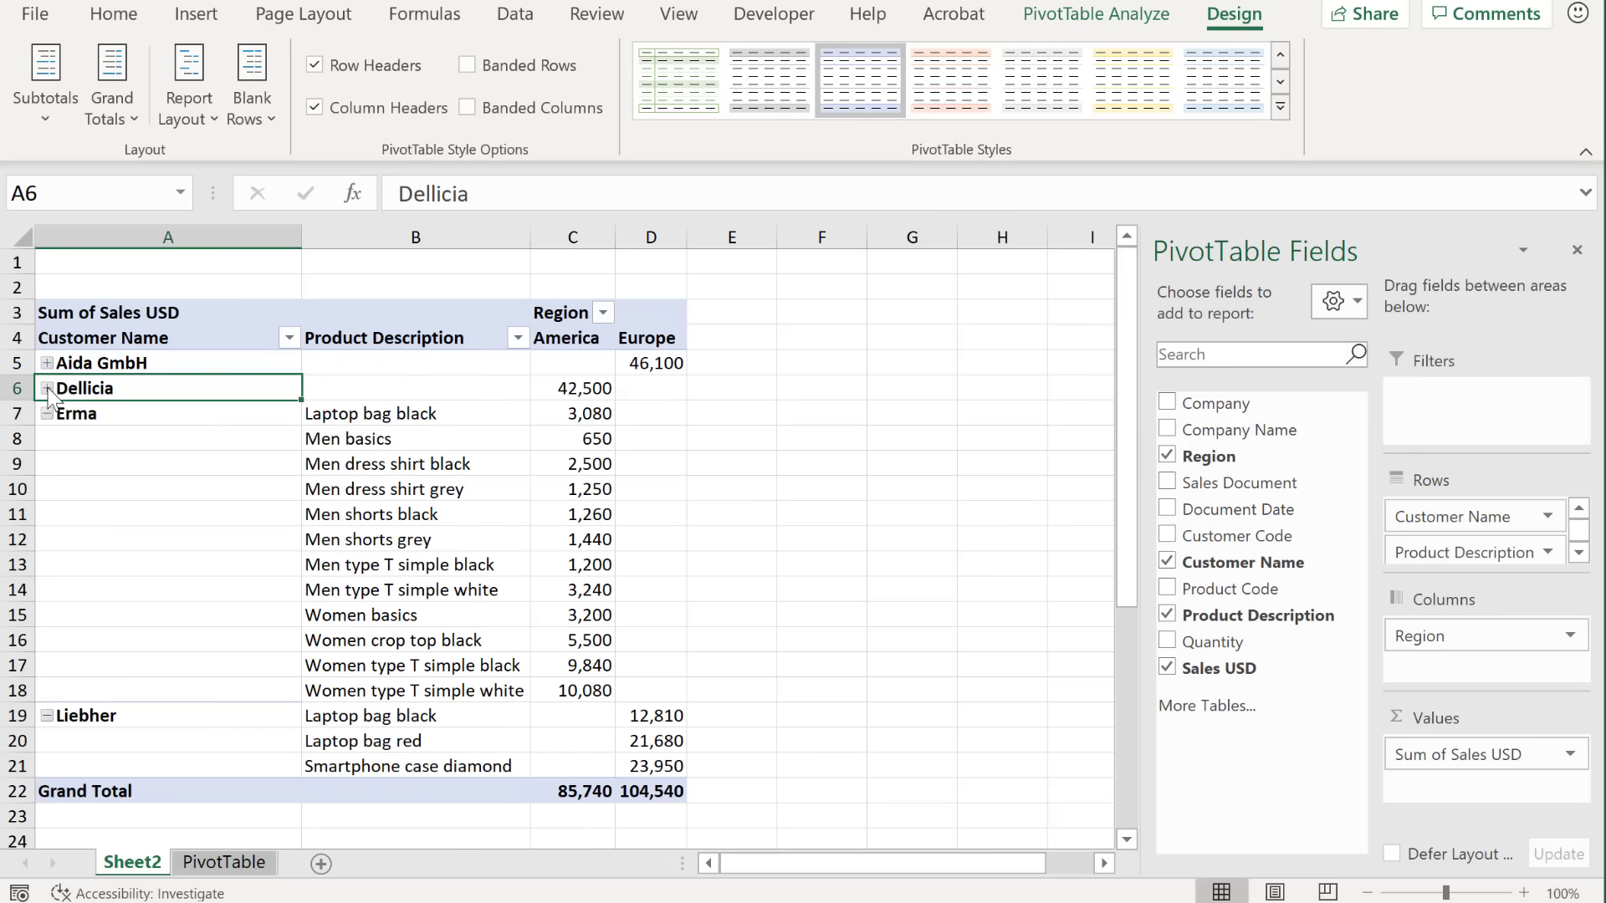
{"action": "left_click", "coordinate": [47, 414]}
{"action": "left_click", "coordinate": [47, 413]}
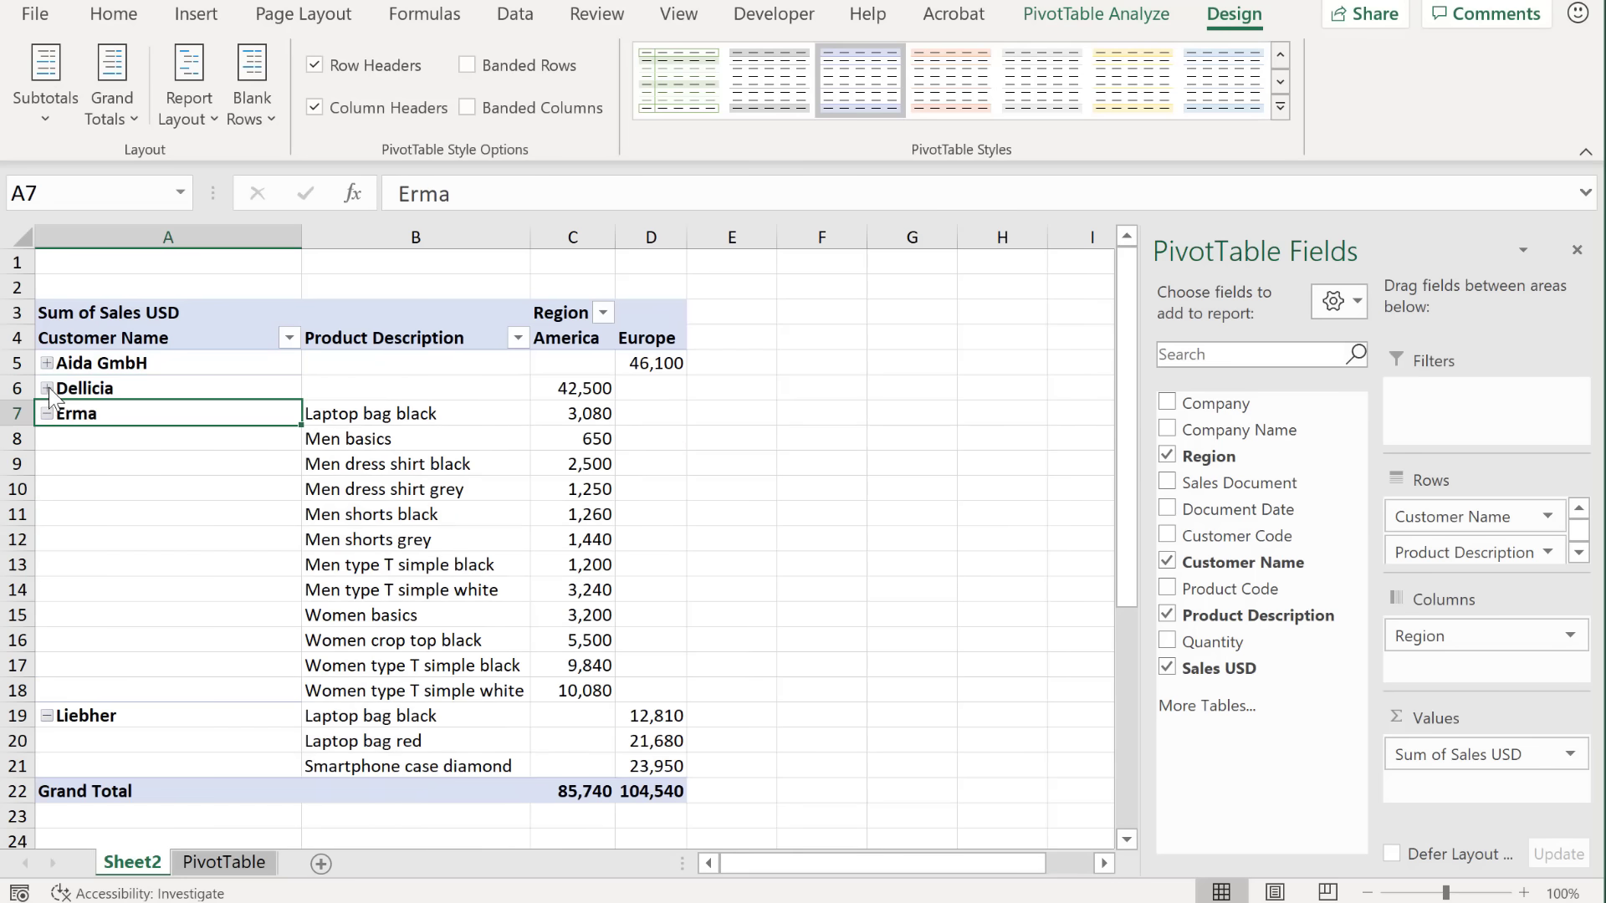
{"action": "left_click", "coordinate": [46, 388]}
{"action": "left_click", "coordinate": [46, 363]}
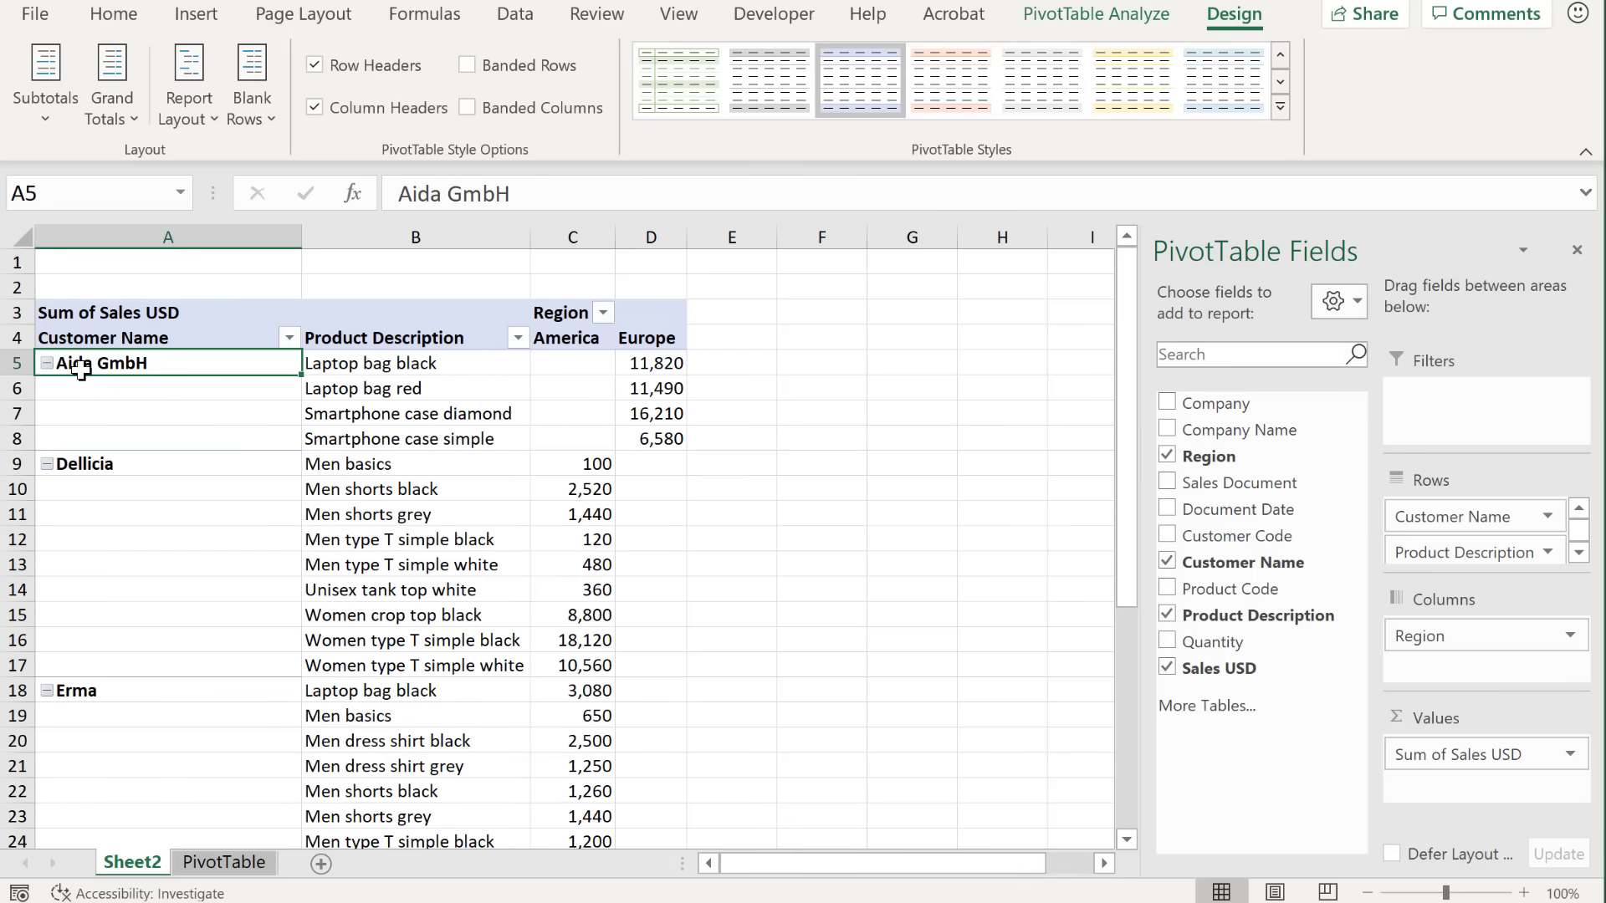
Step: Toggle the +/- buttons off and back on, then close the PivotTable Fields pane
{"action": "left_click", "coordinate": [1062, 22]}
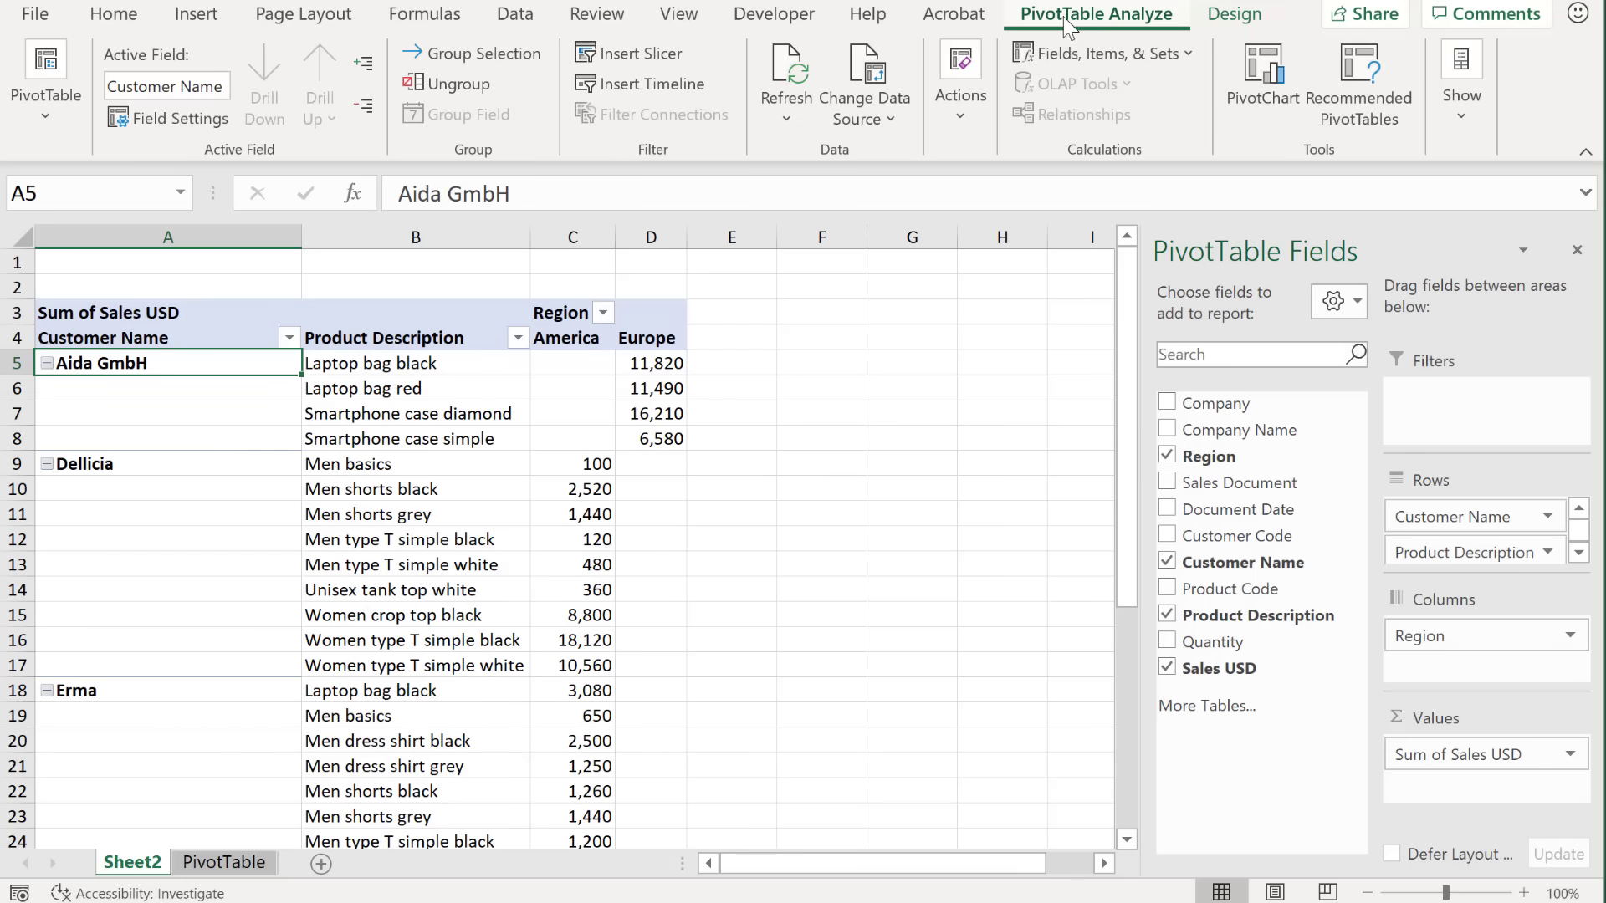
{"action": "left_click", "coordinate": [1456, 111]}
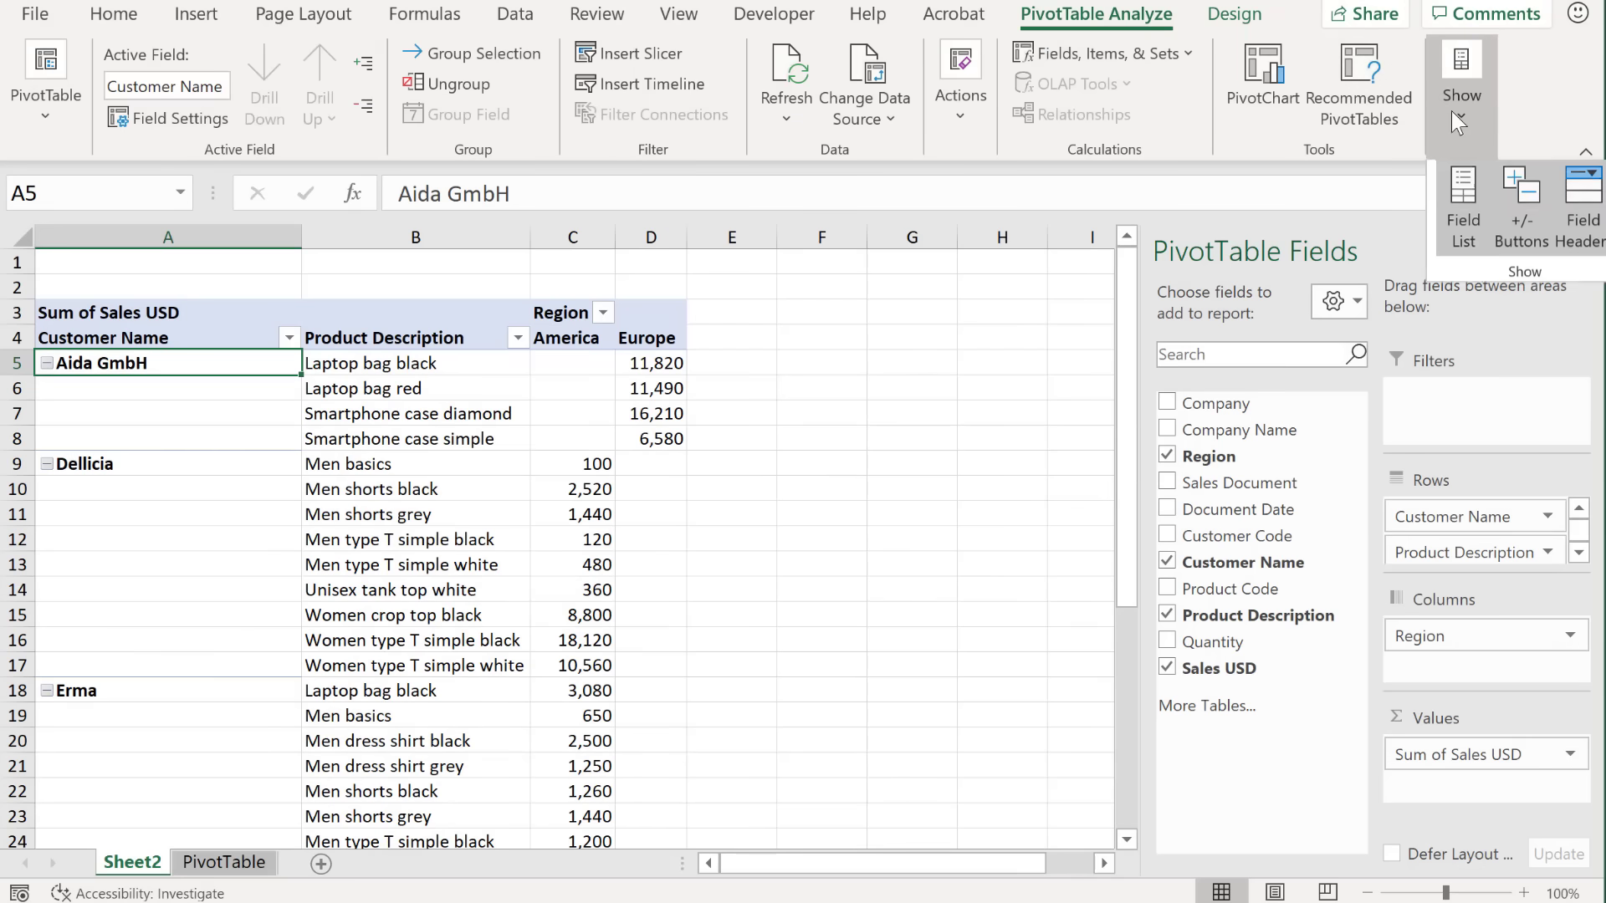
{"action": "left_click", "coordinate": [1528, 220]}
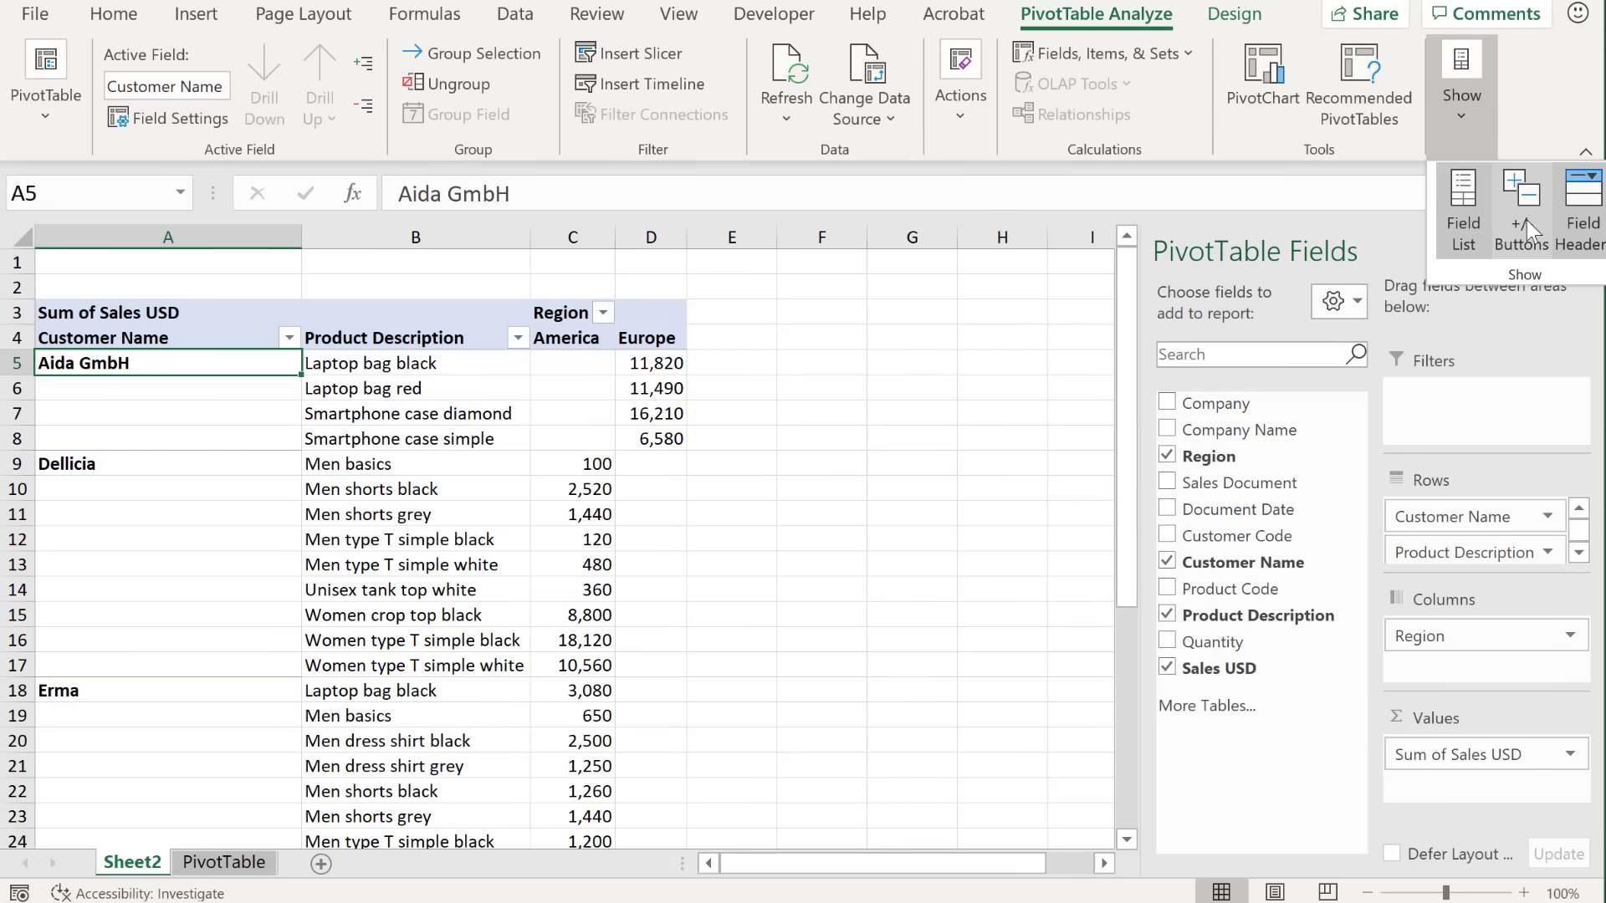
{"action": "left_click", "coordinate": [1528, 218]}
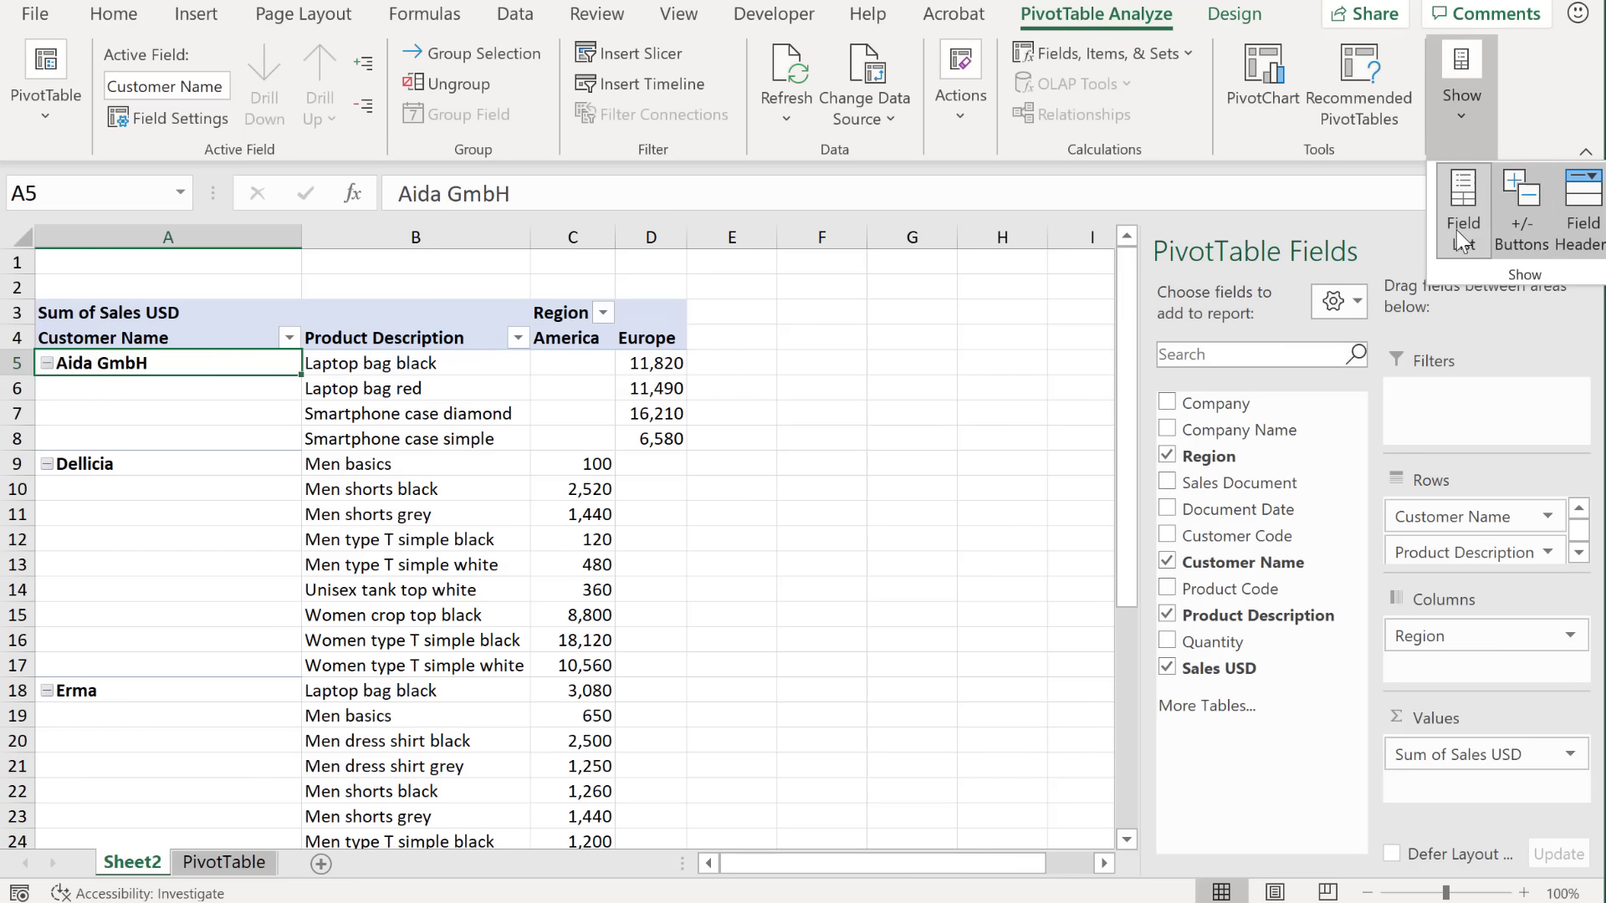
{"action": "left_click", "coordinate": [1349, 245]}
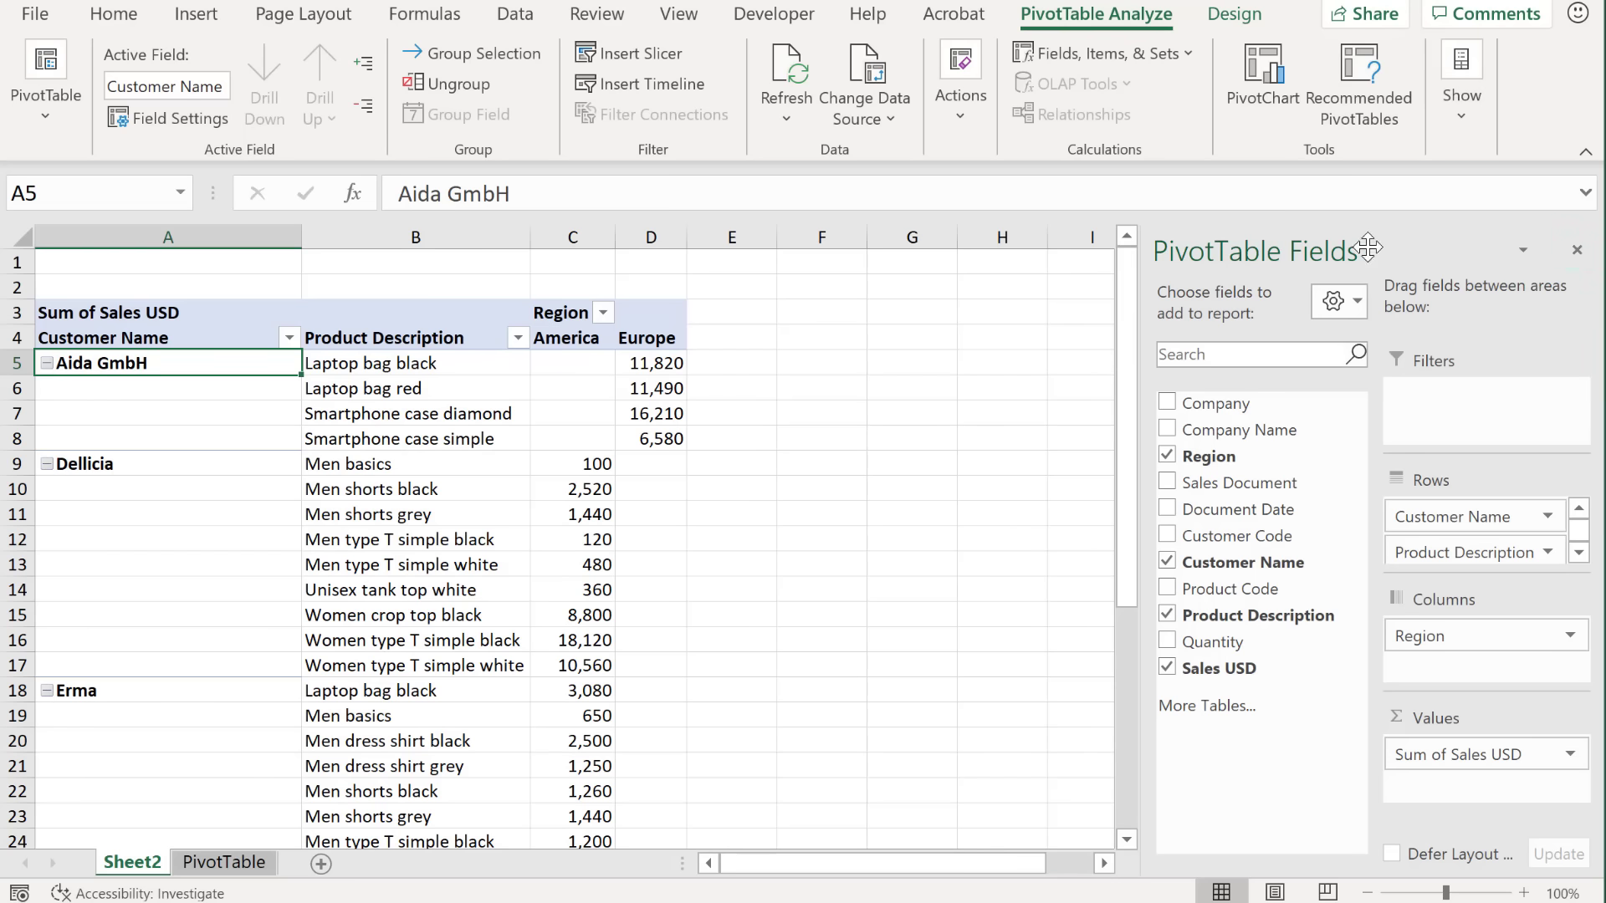
{"action": "left_click", "coordinate": [1578, 251]}
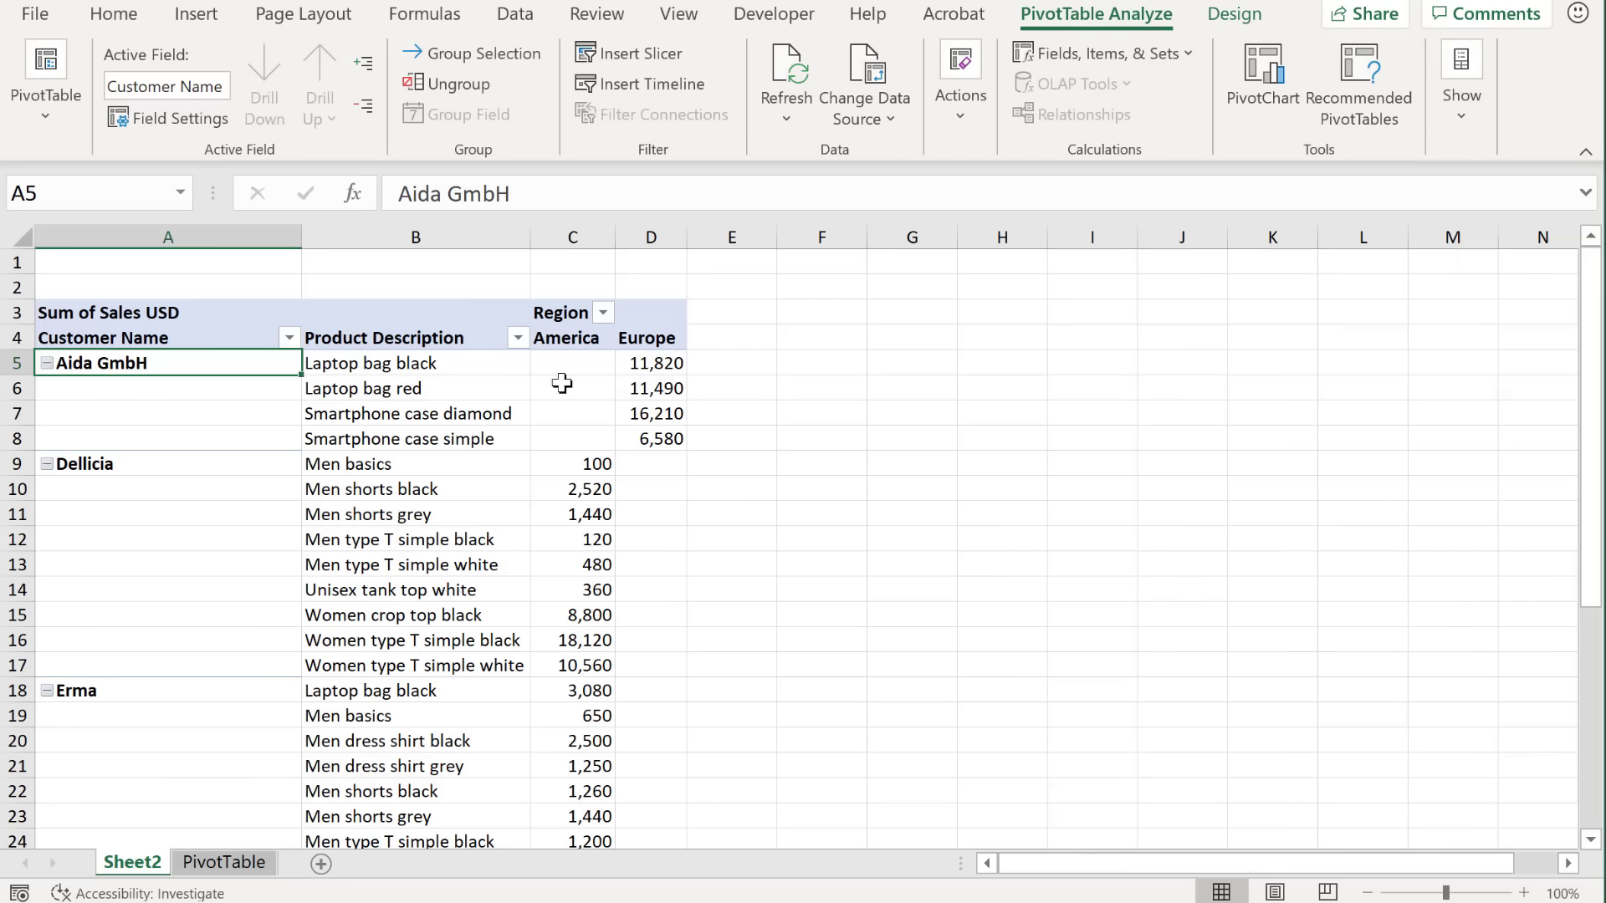
{"action": "left_click", "coordinate": [482, 399]}
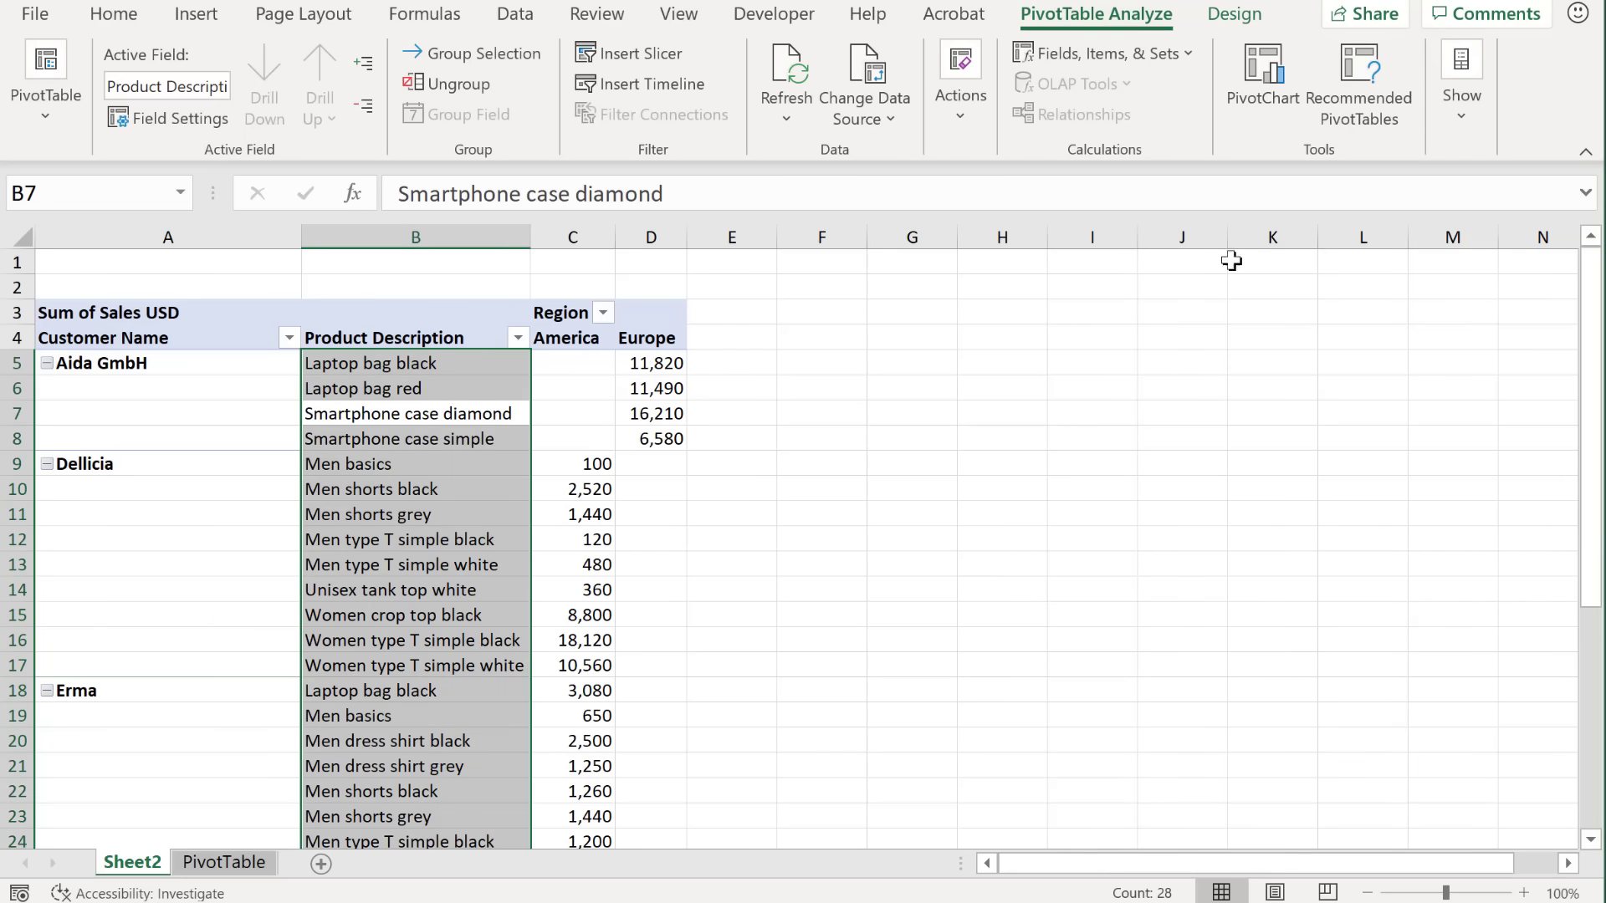
Step: Reopen the Field List and remove Region from Columns and Product Description from Rows
{"action": "left_click", "coordinate": [1464, 111]}
{"action": "left_click", "coordinate": [1467, 205]}
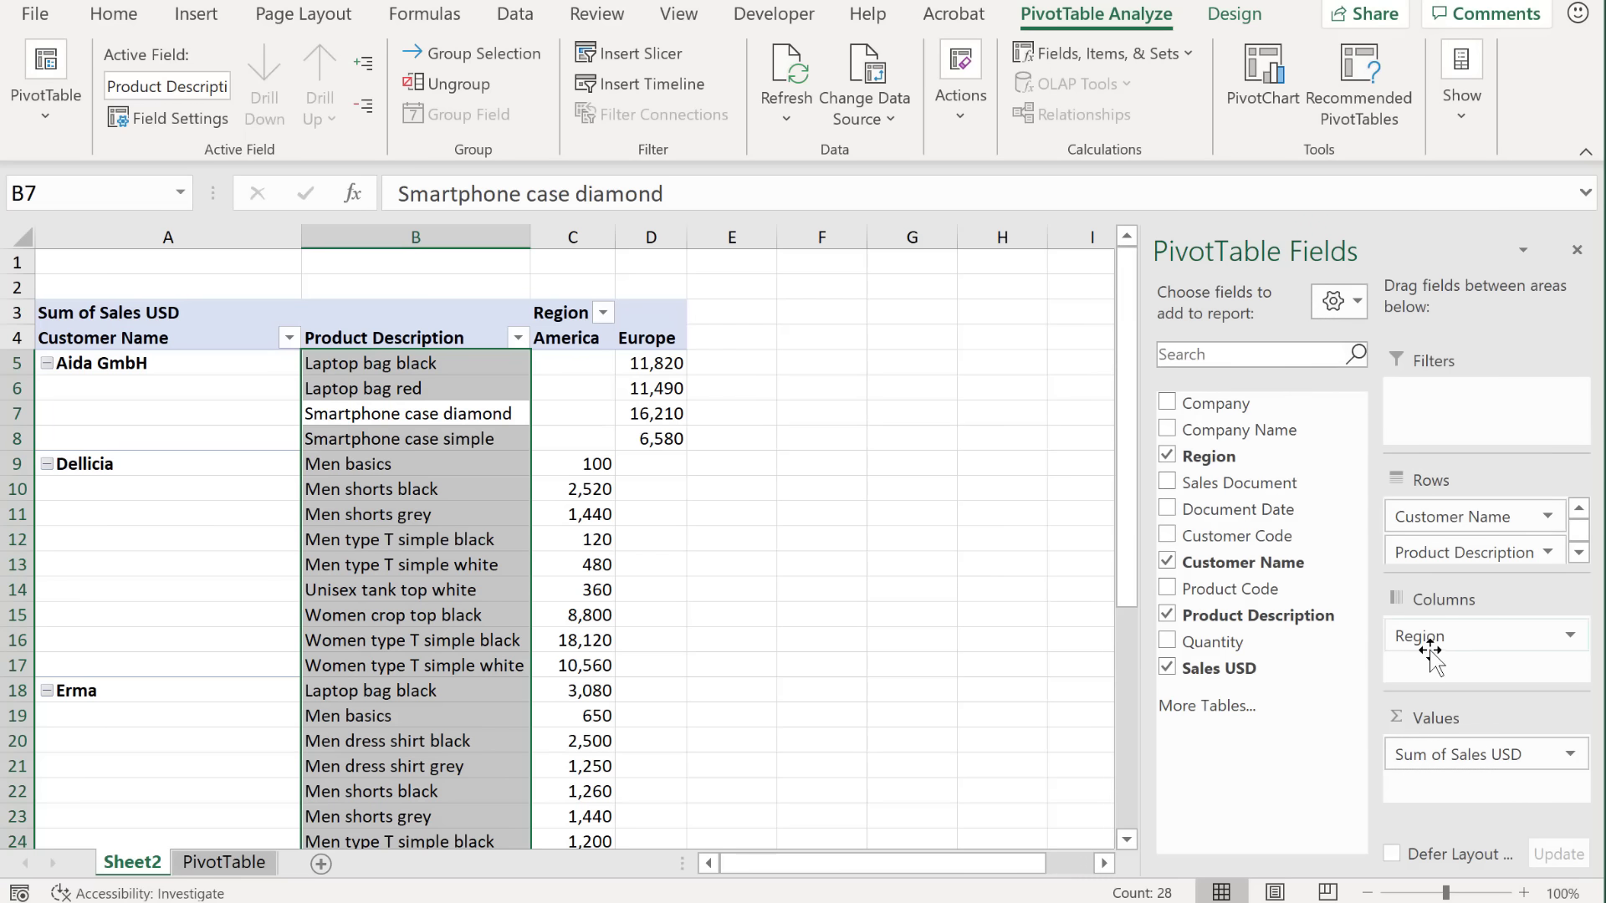
{"action": "left_click_drag", "start_coordinate": [1443, 644], "coordinate": [1307, 696]}
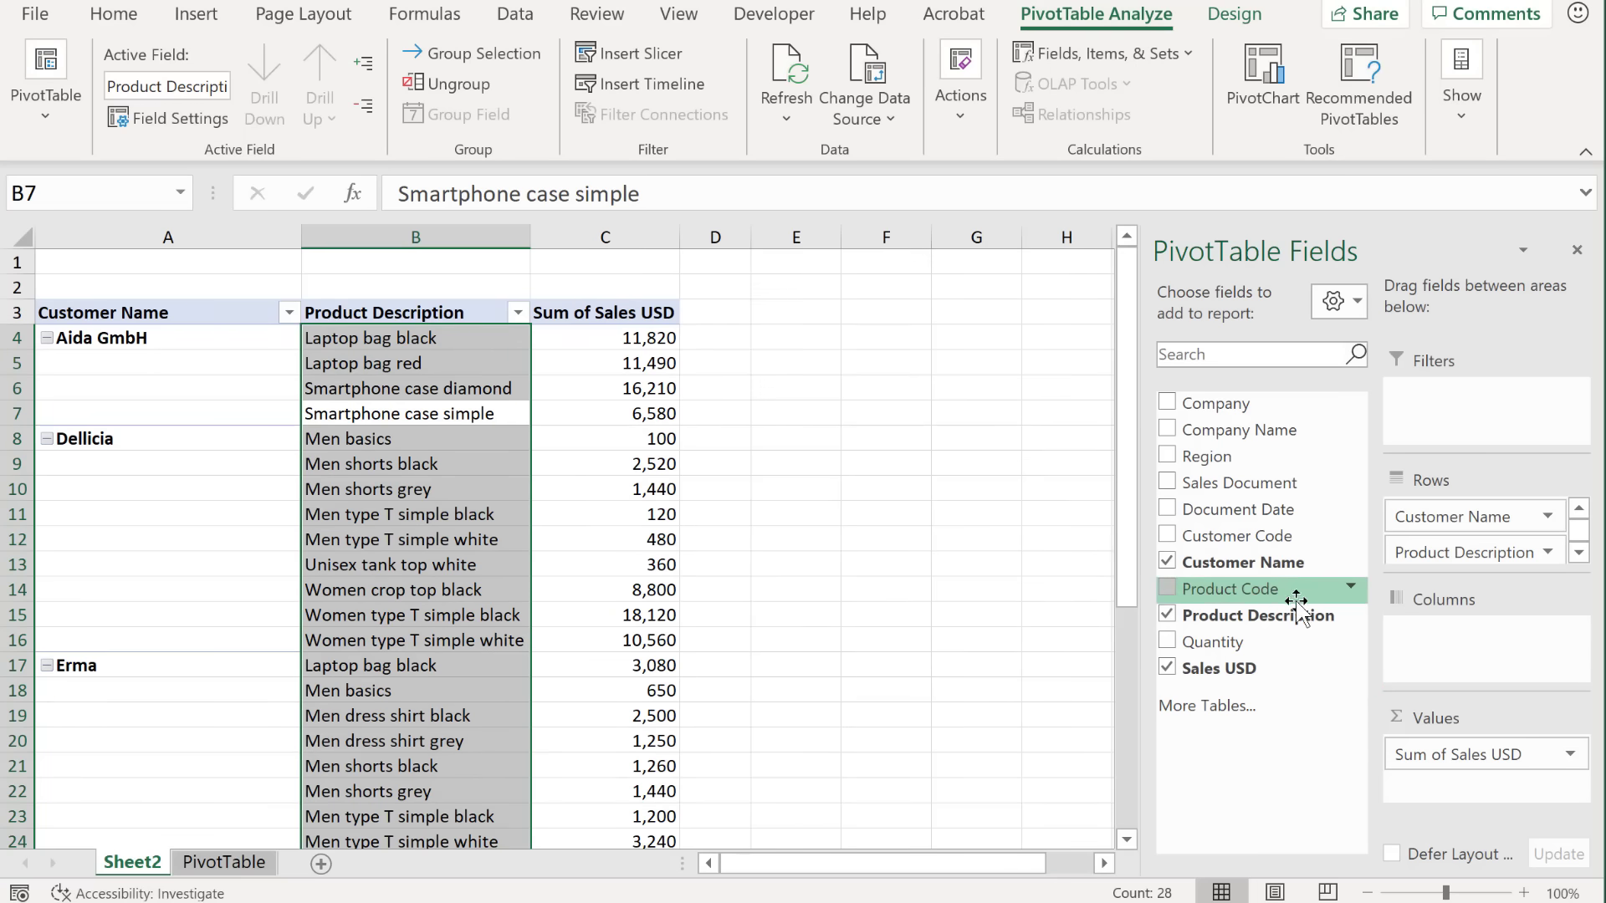
{"action": "left_click_drag", "start_coordinate": [1457, 553], "coordinate": [1267, 629]}
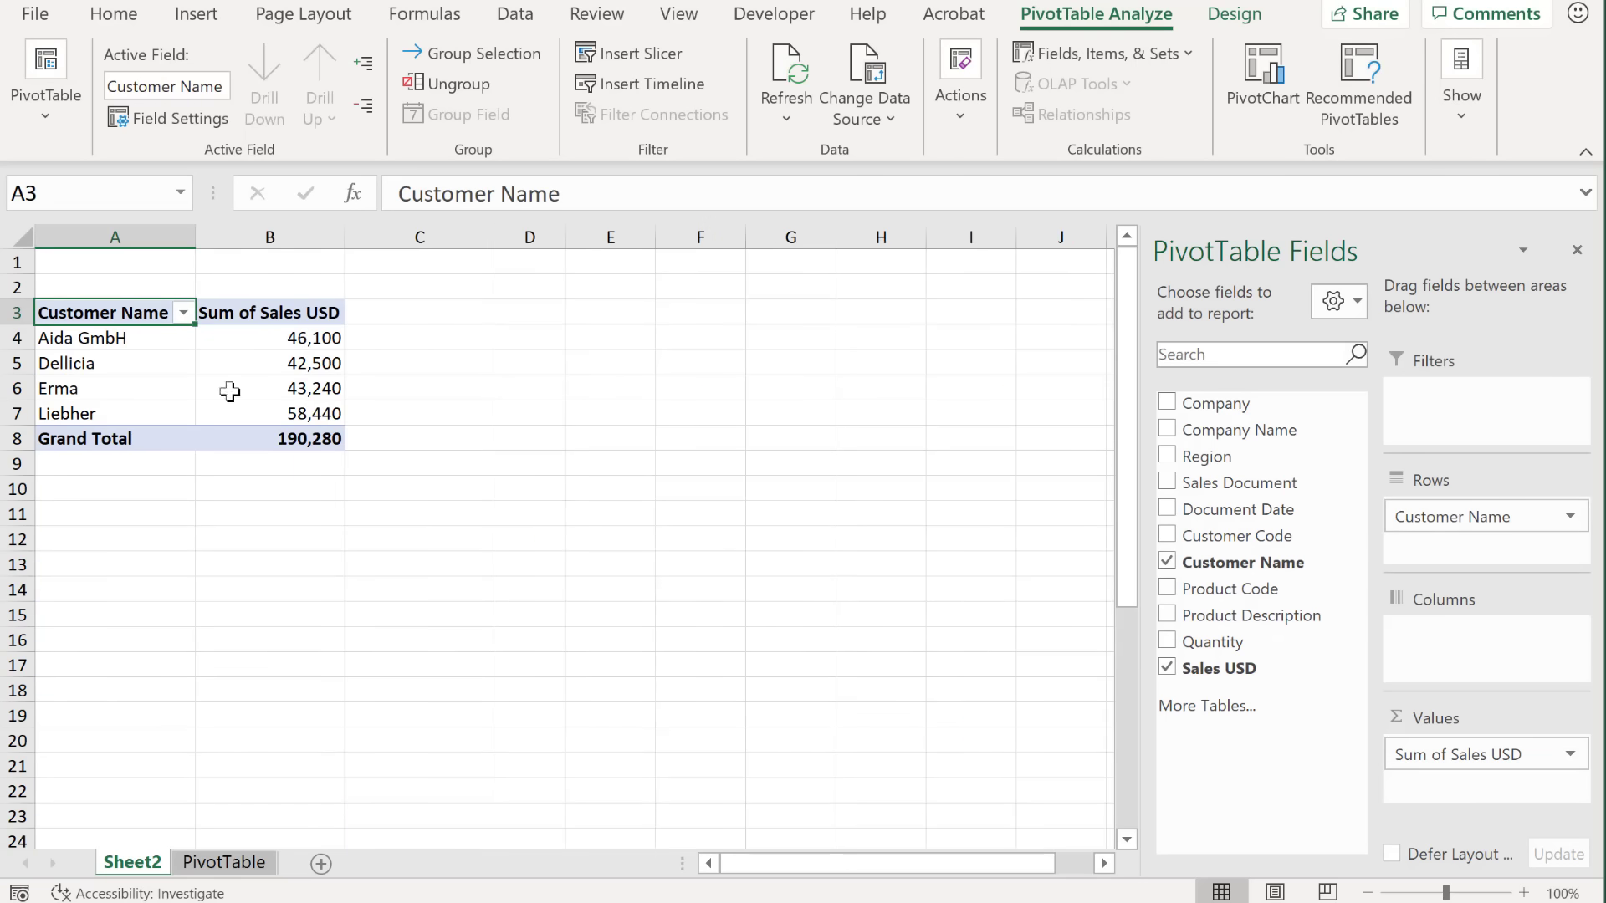
Step: Rename the Sum of Sales USD header to 'Sales', getting past the duplicate-name warning
{"action": "left_click", "coordinate": [338, 313]}
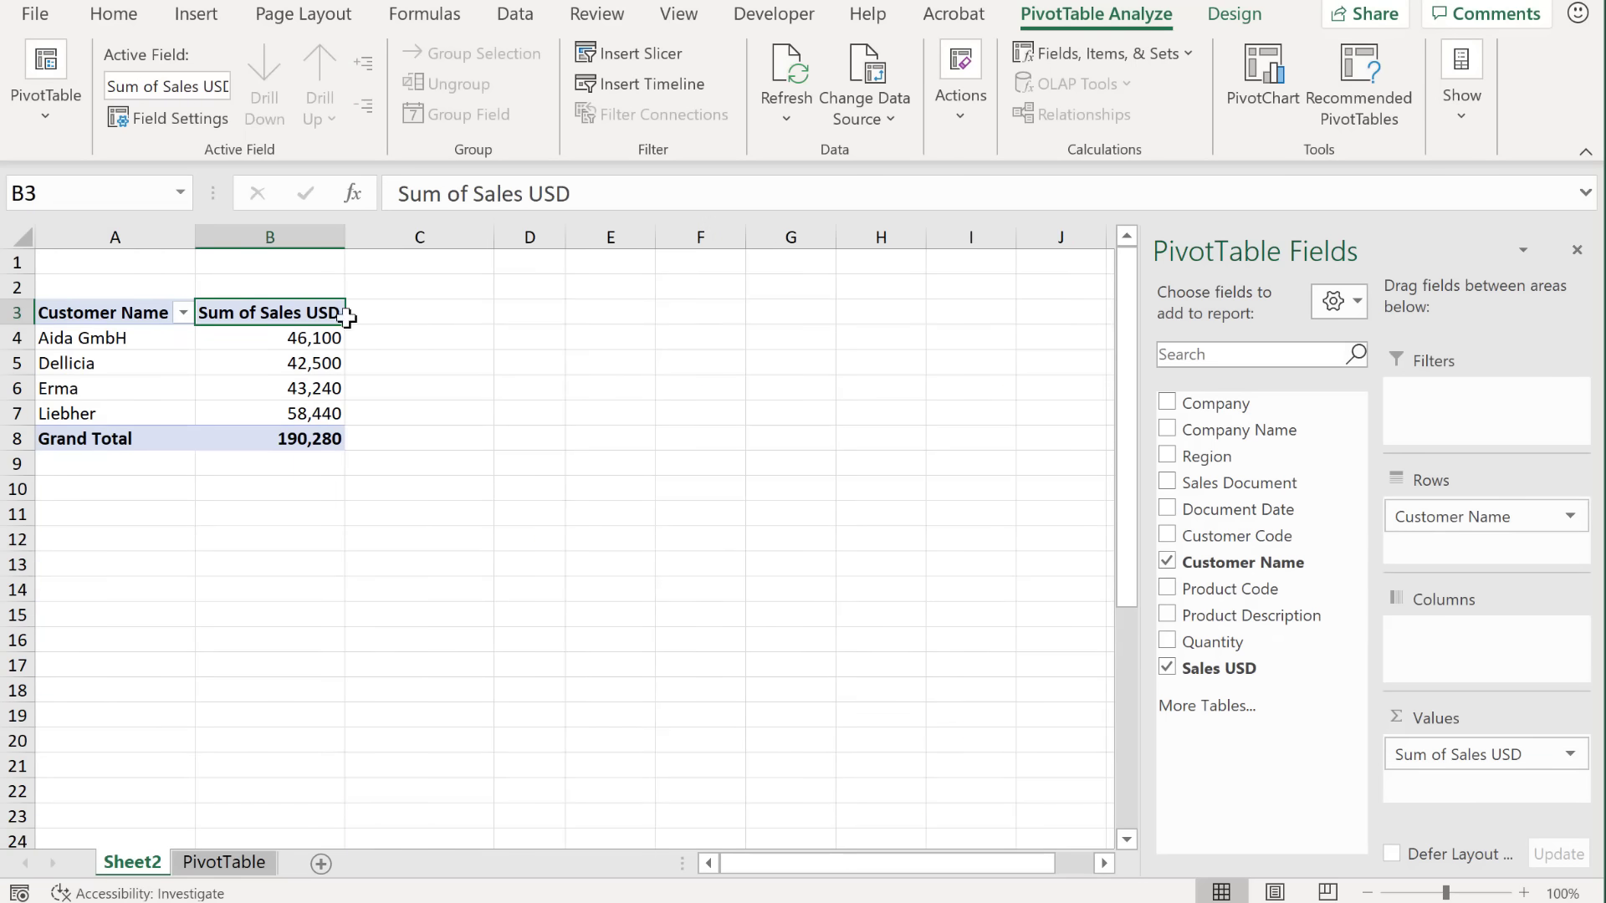
{"action": "left_click_drag", "start_coordinate": [471, 195], "coordinate": [378, 194]}
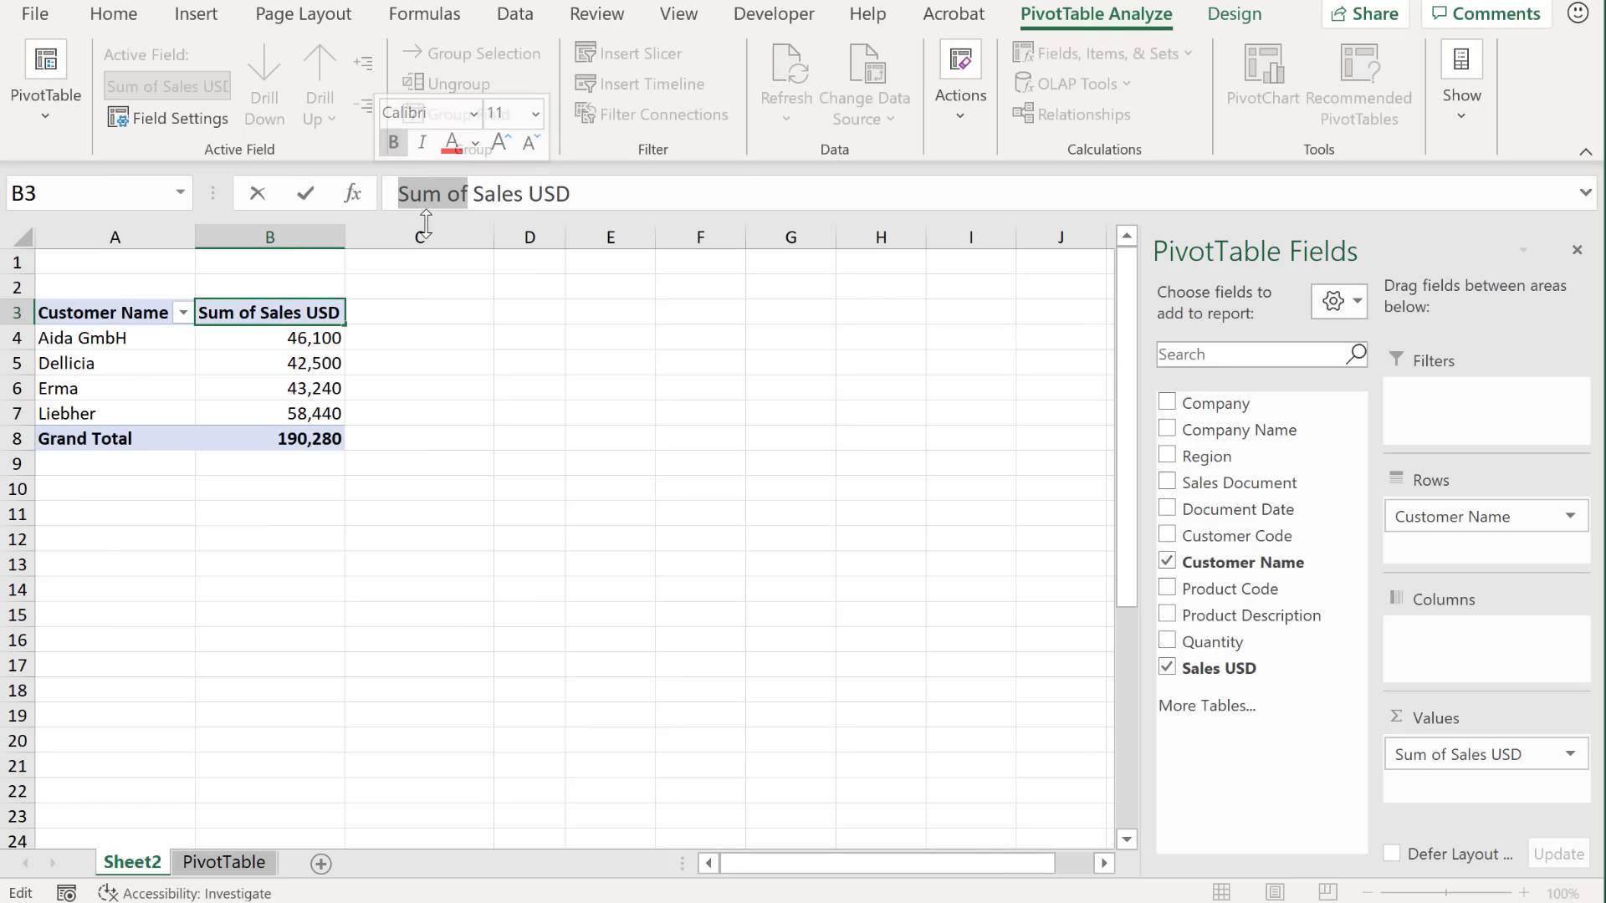
{"action": "key", "text": "BackSpace"}
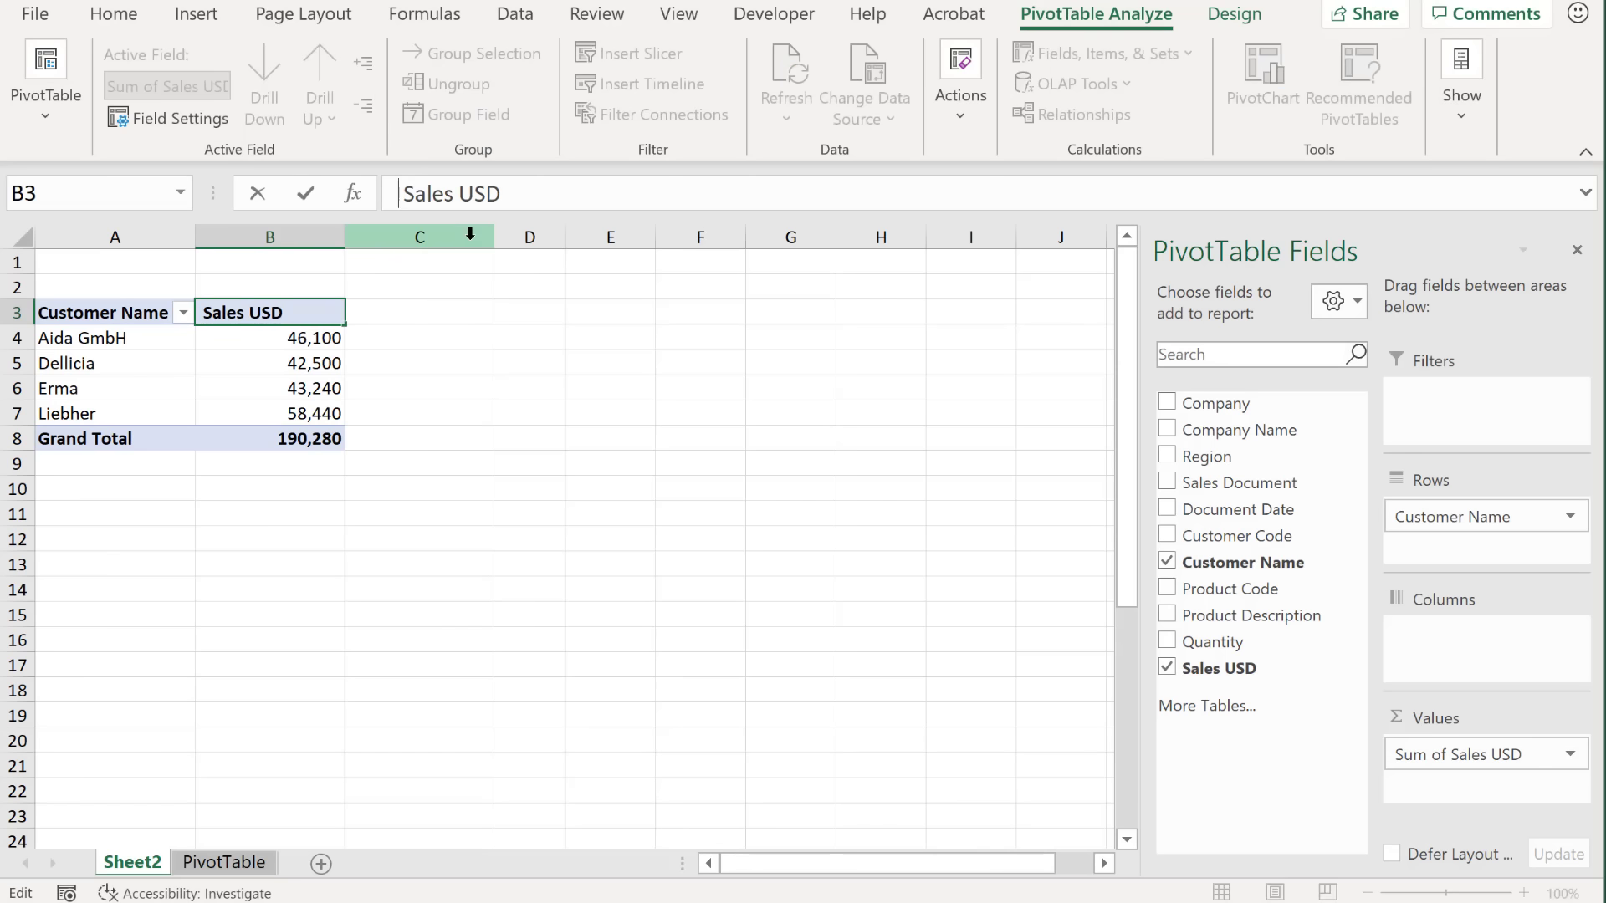
{"action": "key", "text": "BackSpace"}
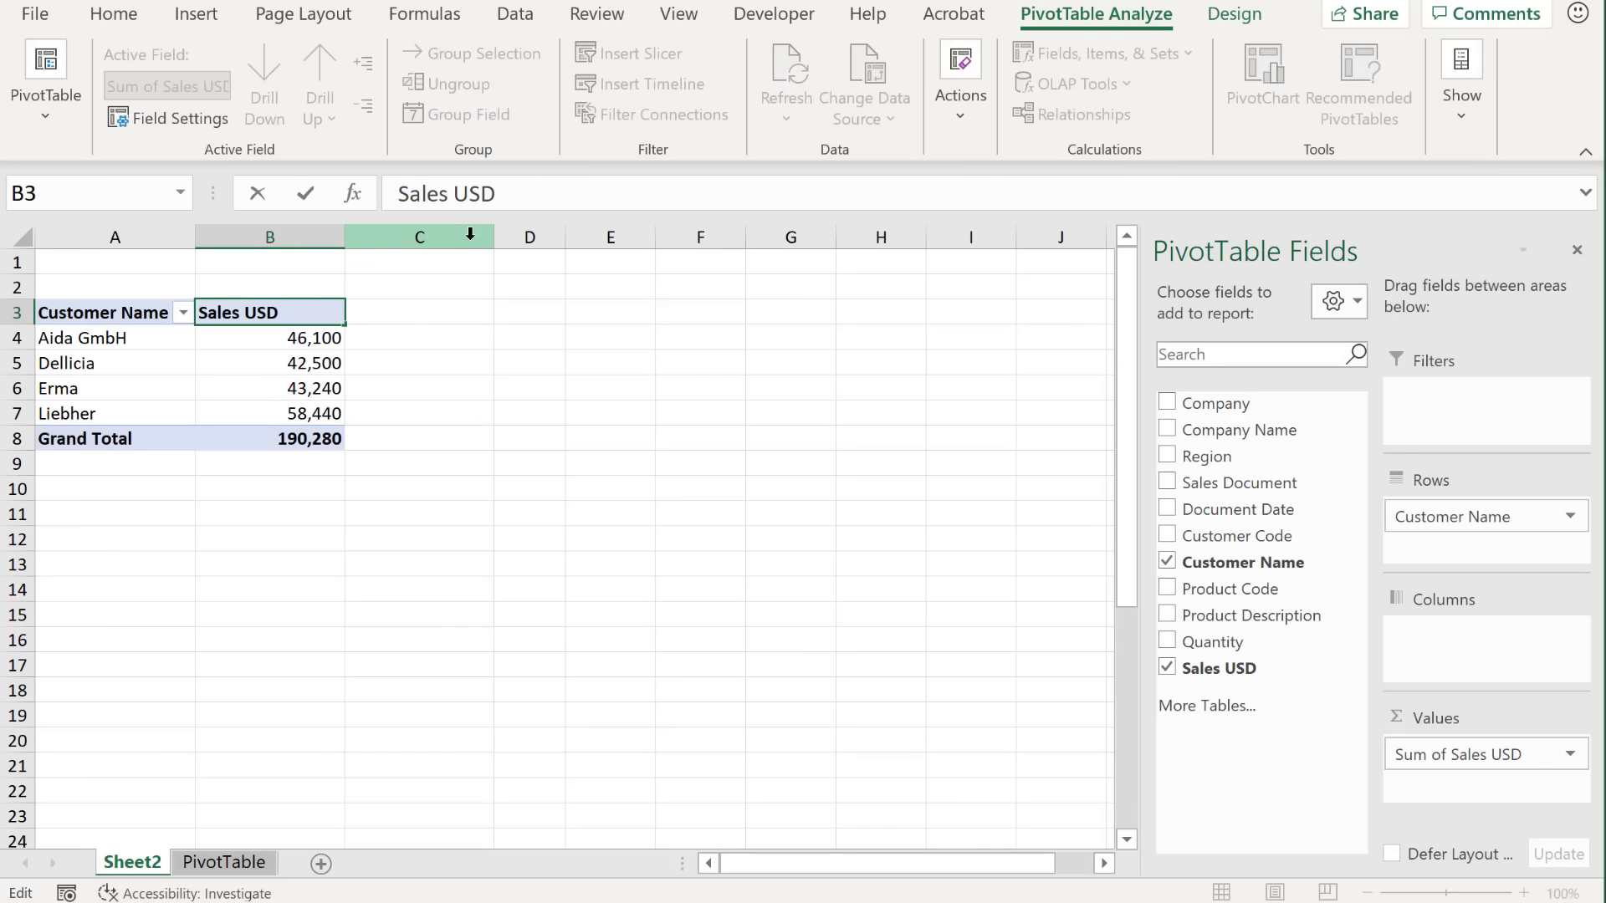
{"action": "key", "text": "Return"}
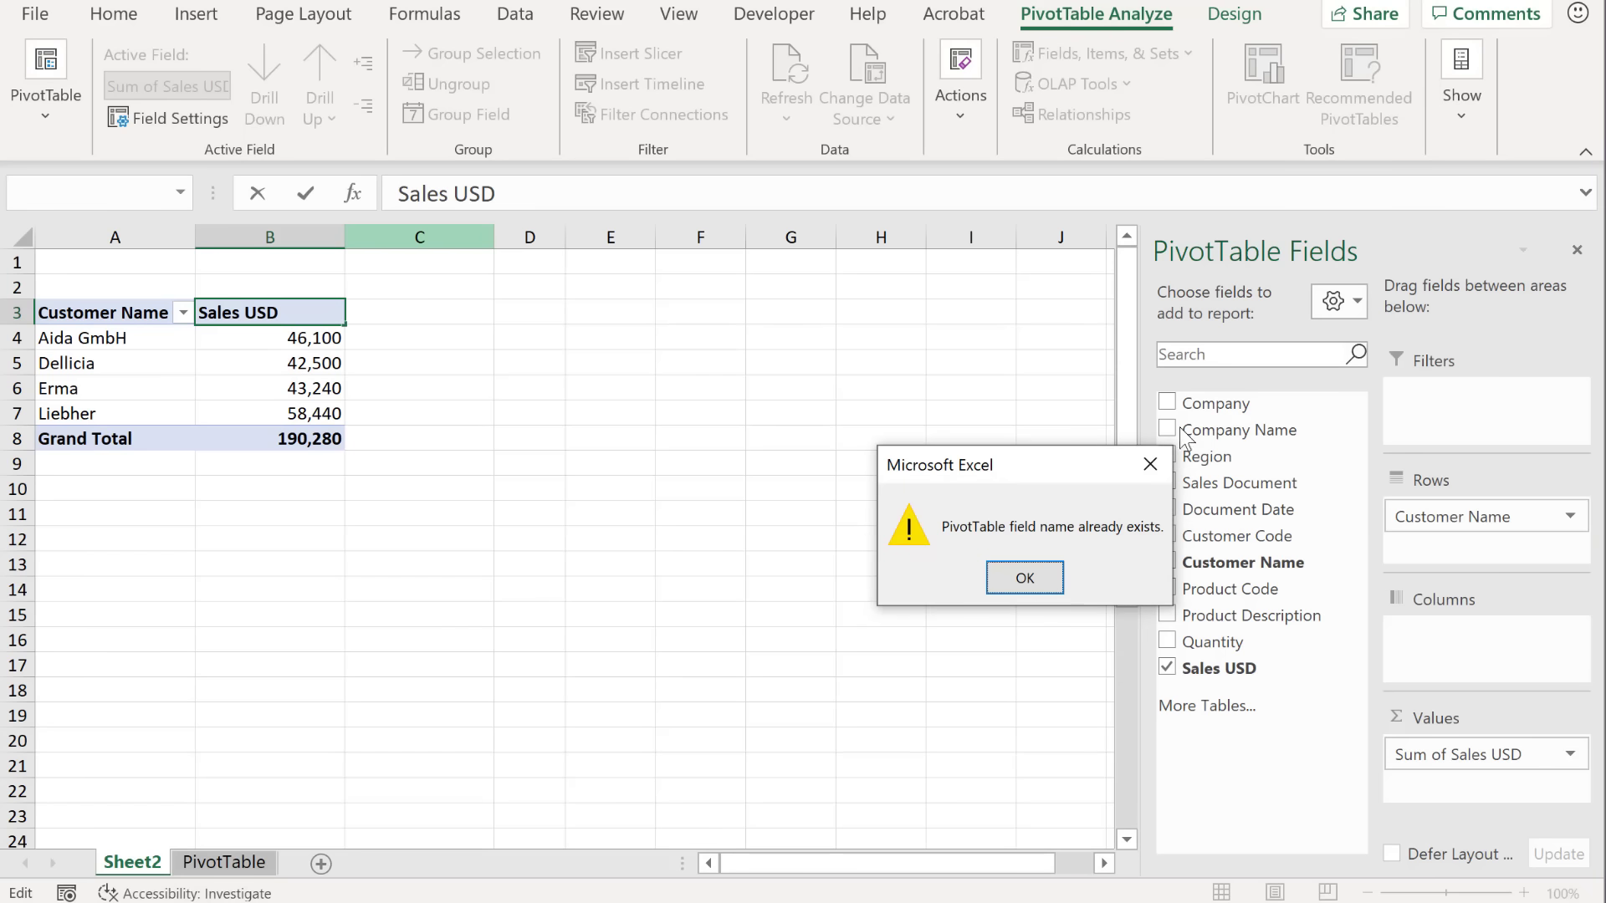
{"action": "left_click", "coordinate": [1031, 579]}
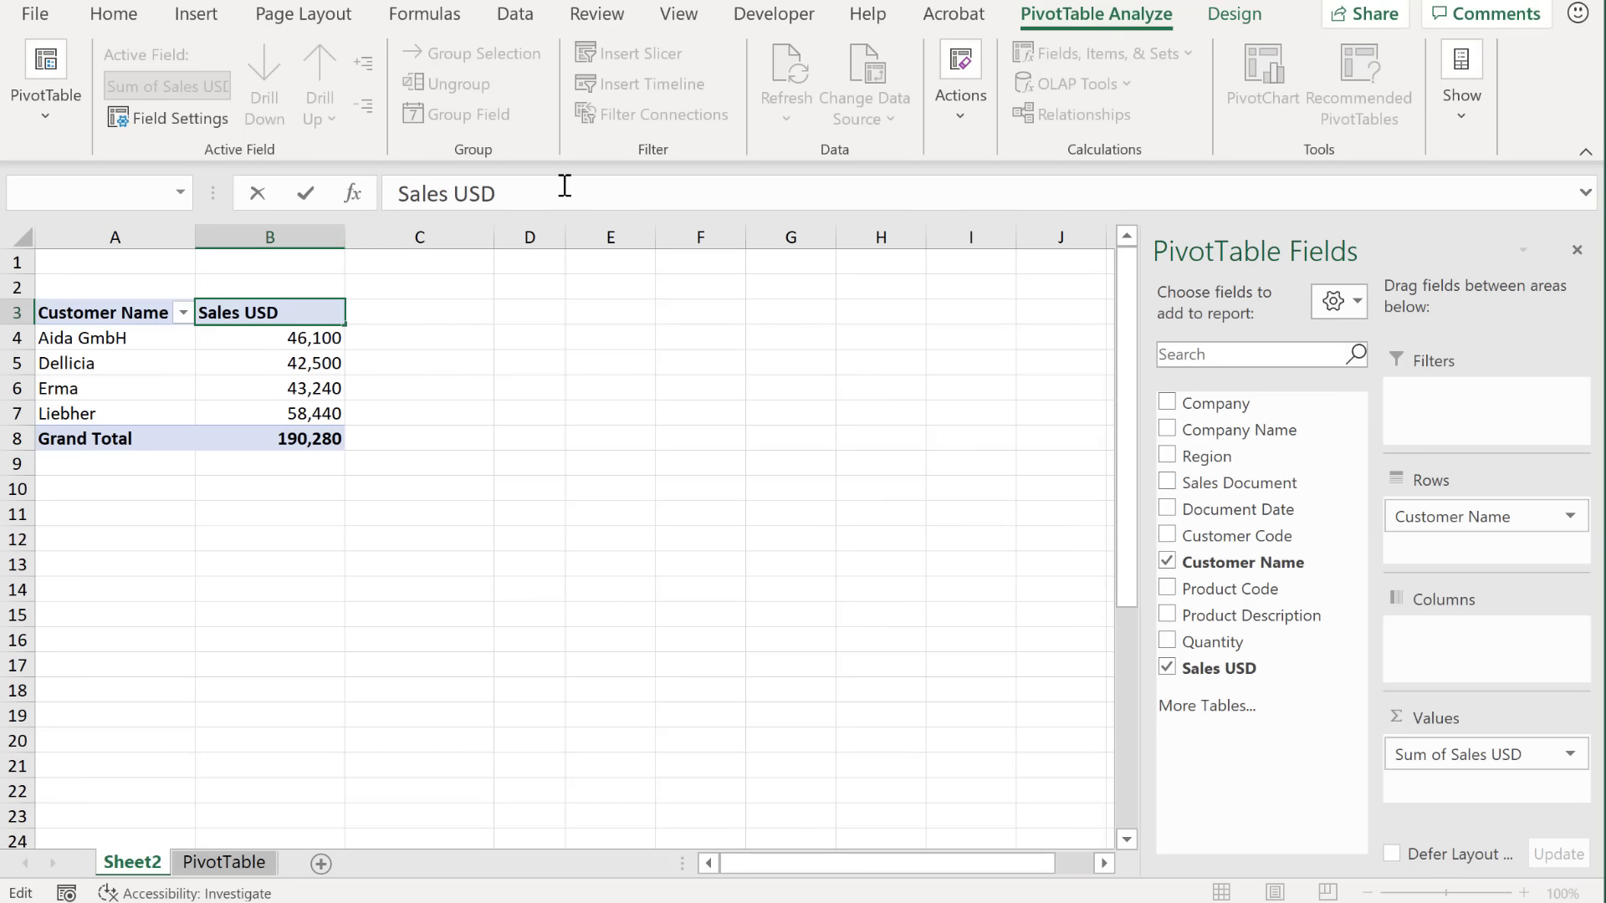
{"action": "key", "text": "Return"}
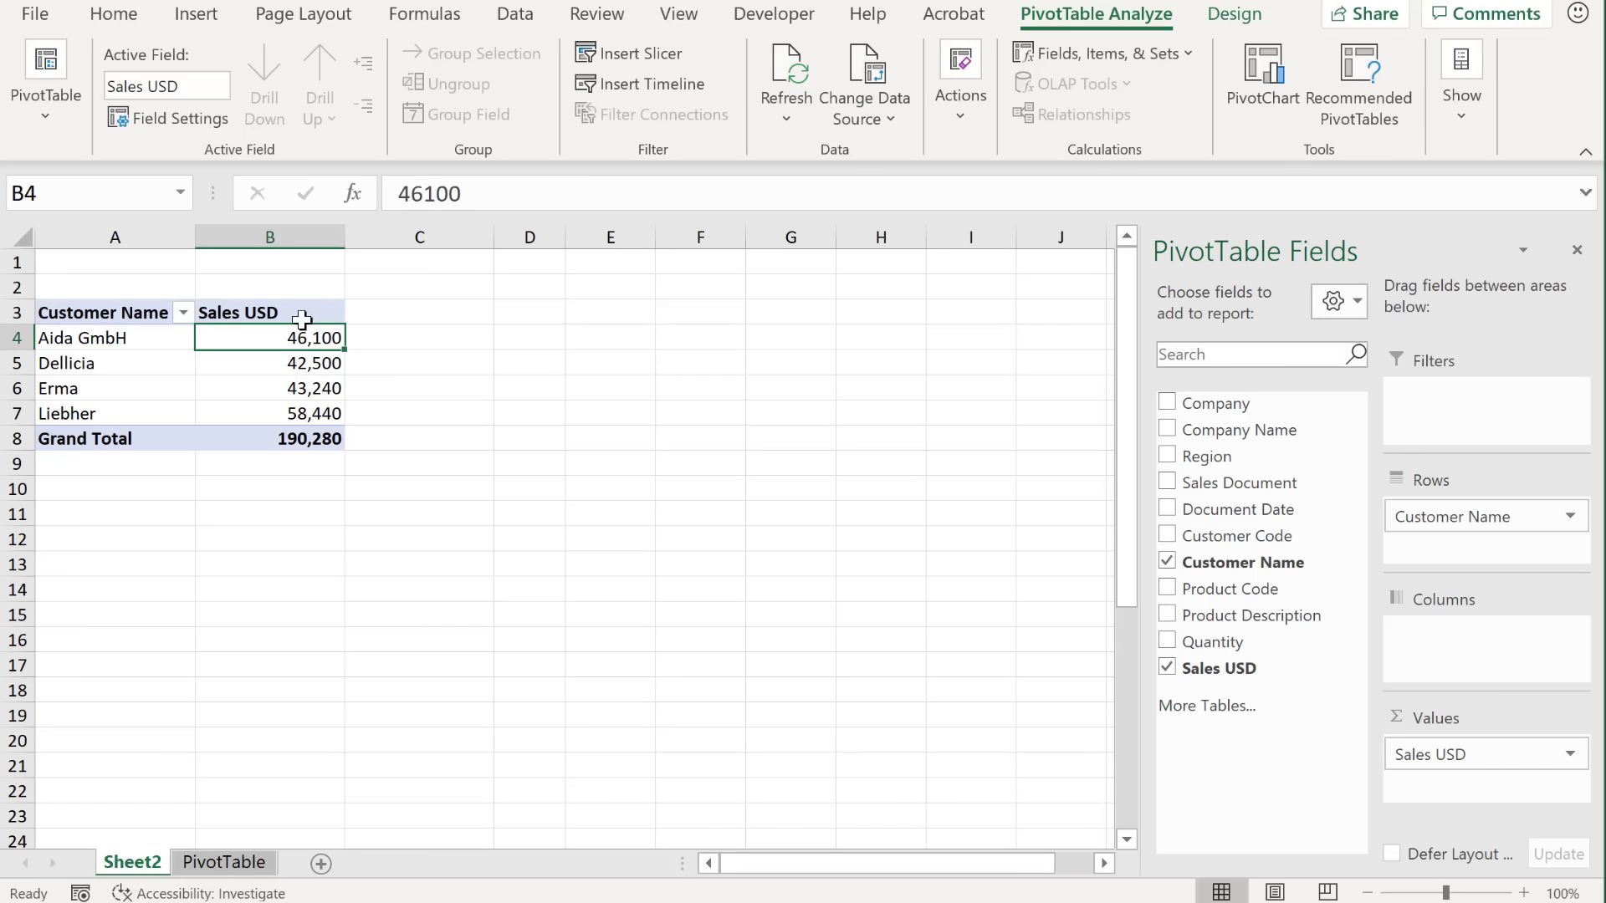
{"action": "left_click", "coordinate": [278, 315]}
{"action": "left_click_drag", "start_coordinate": [455, 197], "coordinate": [599, 198]}
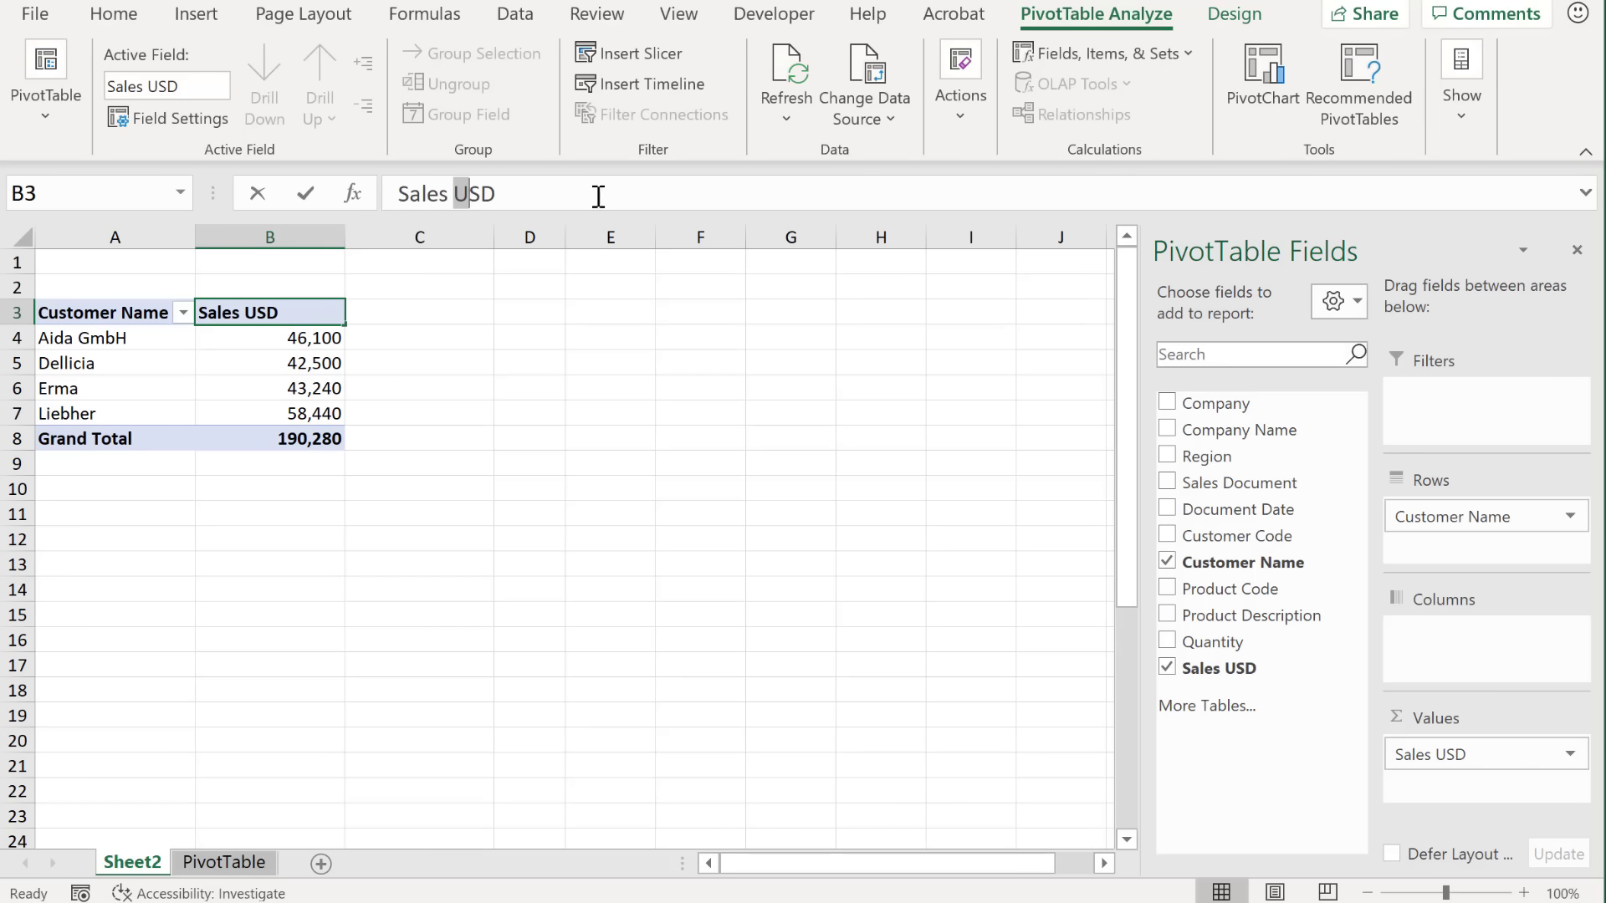
{"action": "key", "text": "BackSpace"}
{"action": "key", "text": "BackSpace"}
{"action": "key", "text": "Return"}
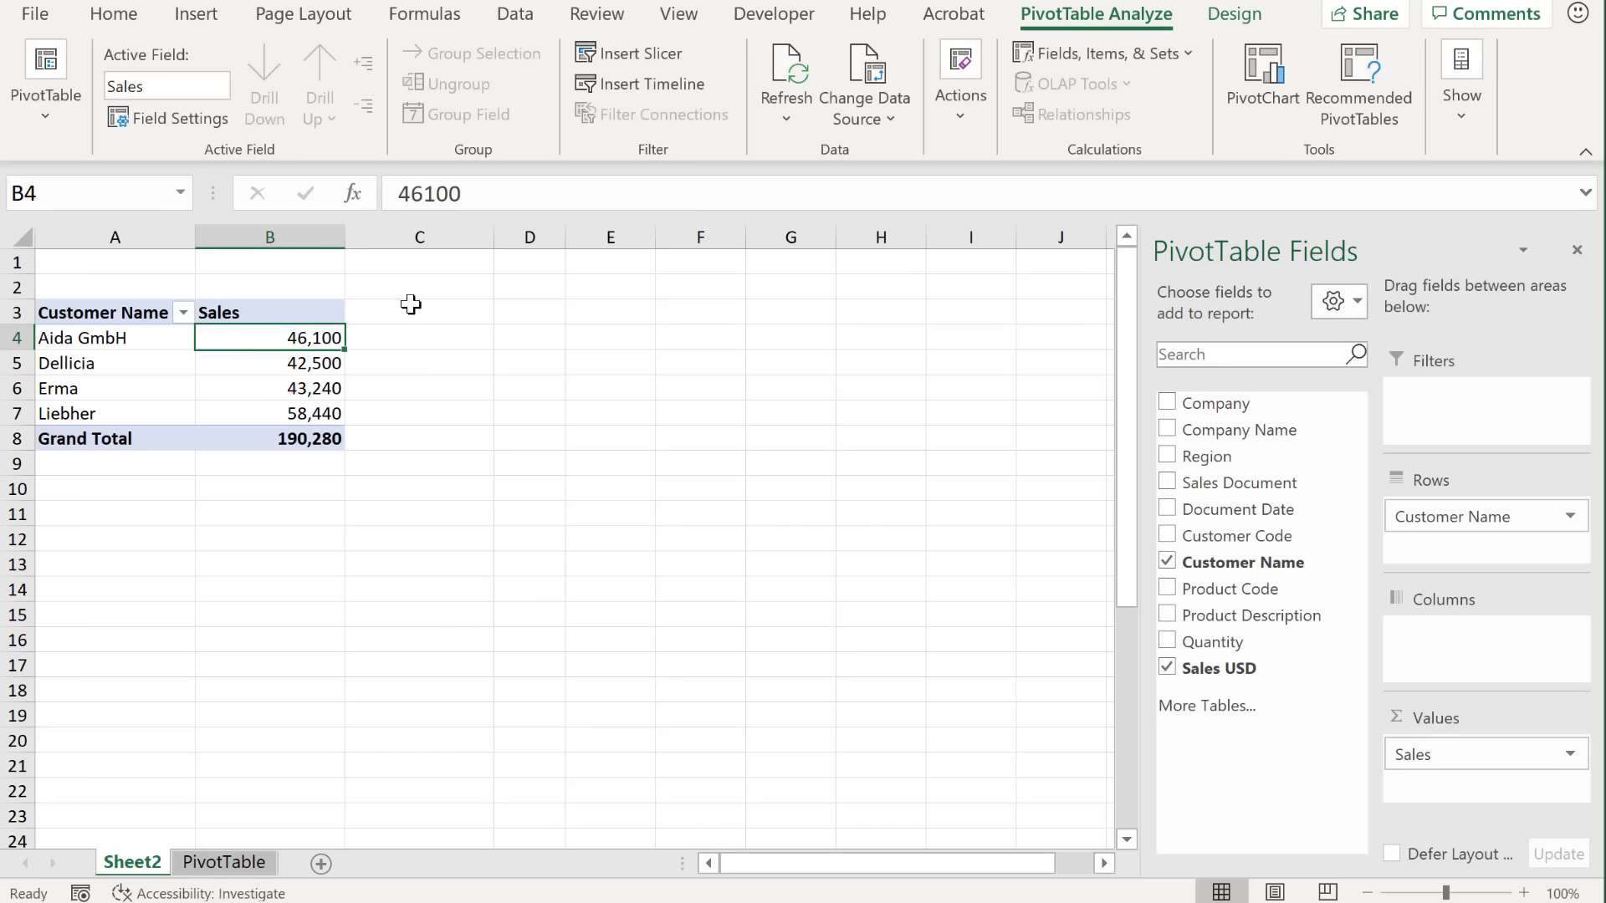
Step: Relabel the Grand Total row as 'Total'
{"action": "left_click", "coordinate": [143, 443]}
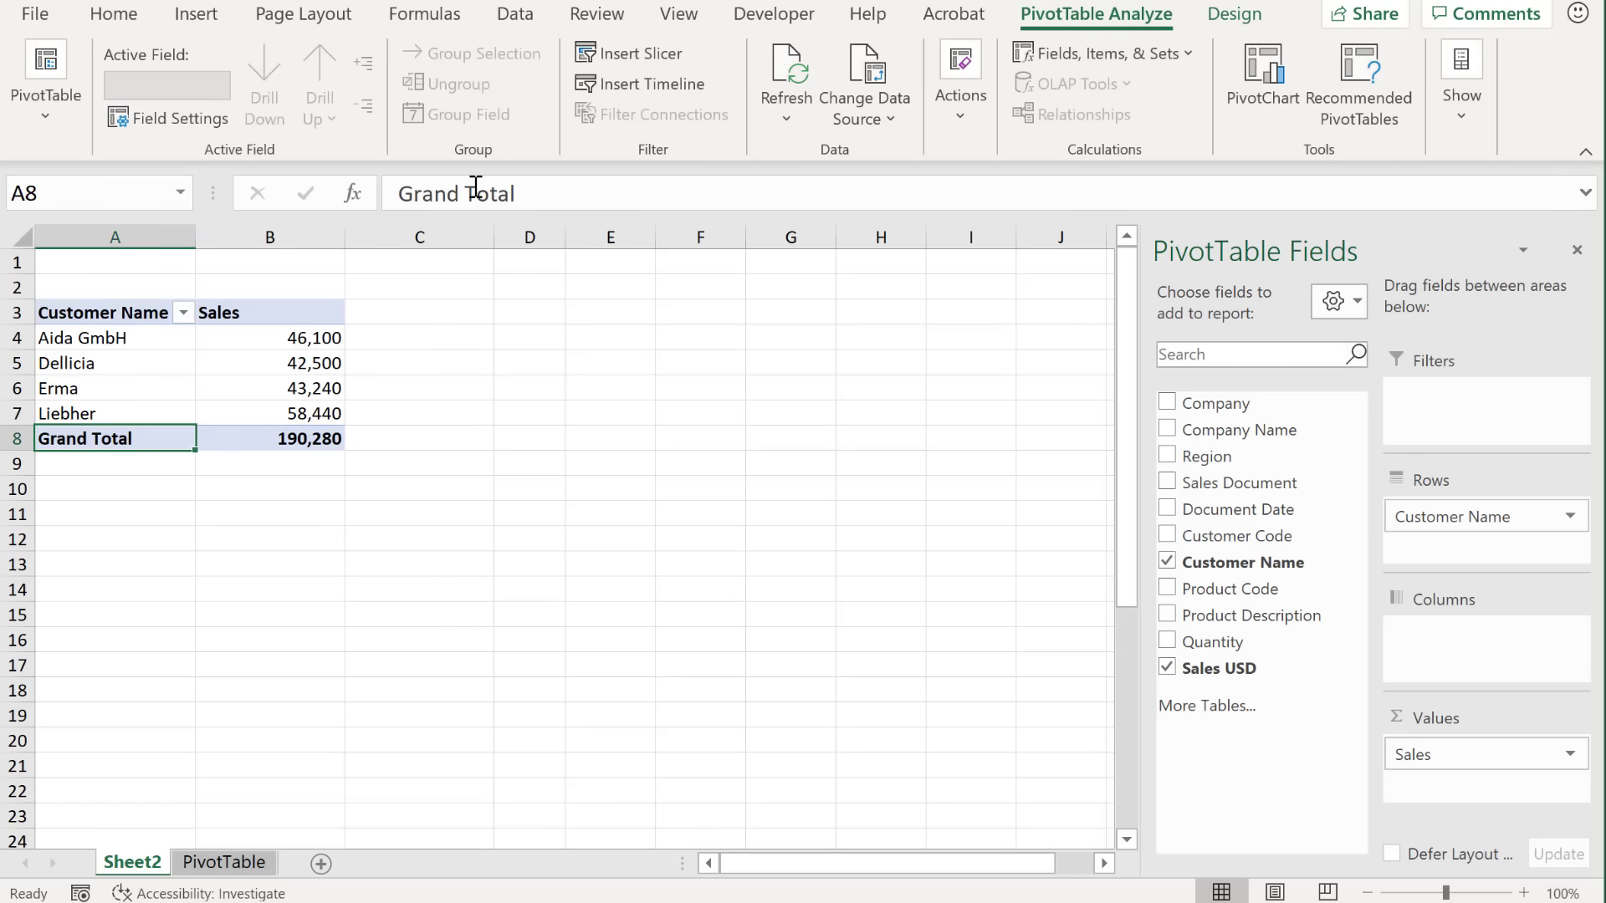
{"action": "left_click_drag", "start_coordinate": [462, 193], "coordinate": [355, 195]}
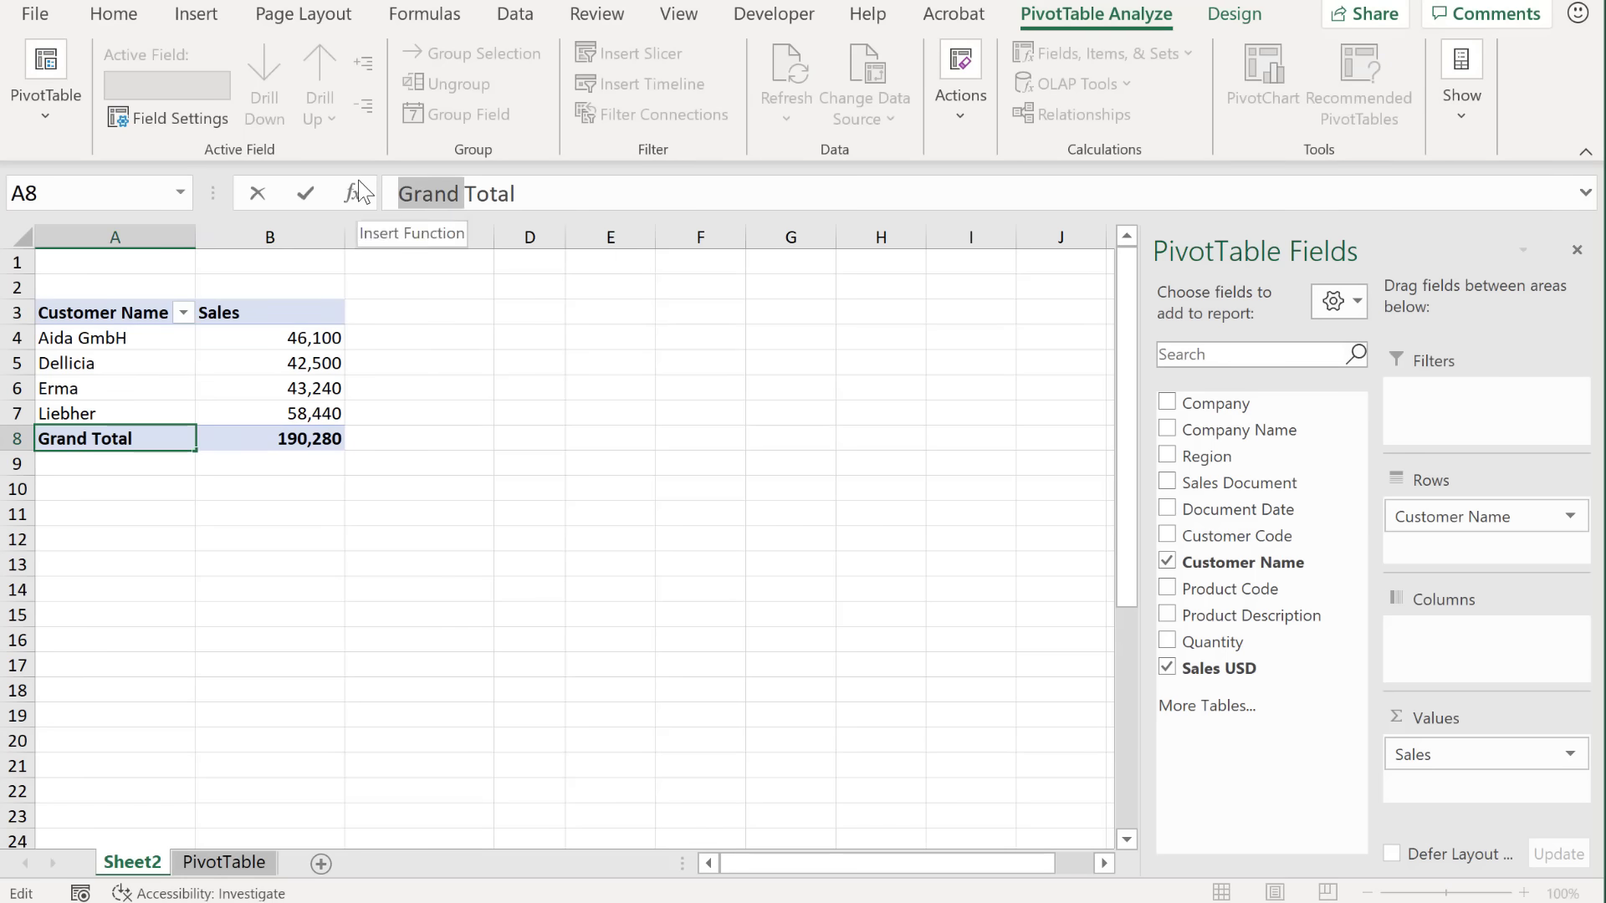
{"action": "key", "text": "BackSpace"}
{"action": "key", "text": "Return"}
Step: Apply the Light Gray, Pivot Style Light 18 style to the customer pivot table
{"action": "left_click", "coordinate": [318, 390]}
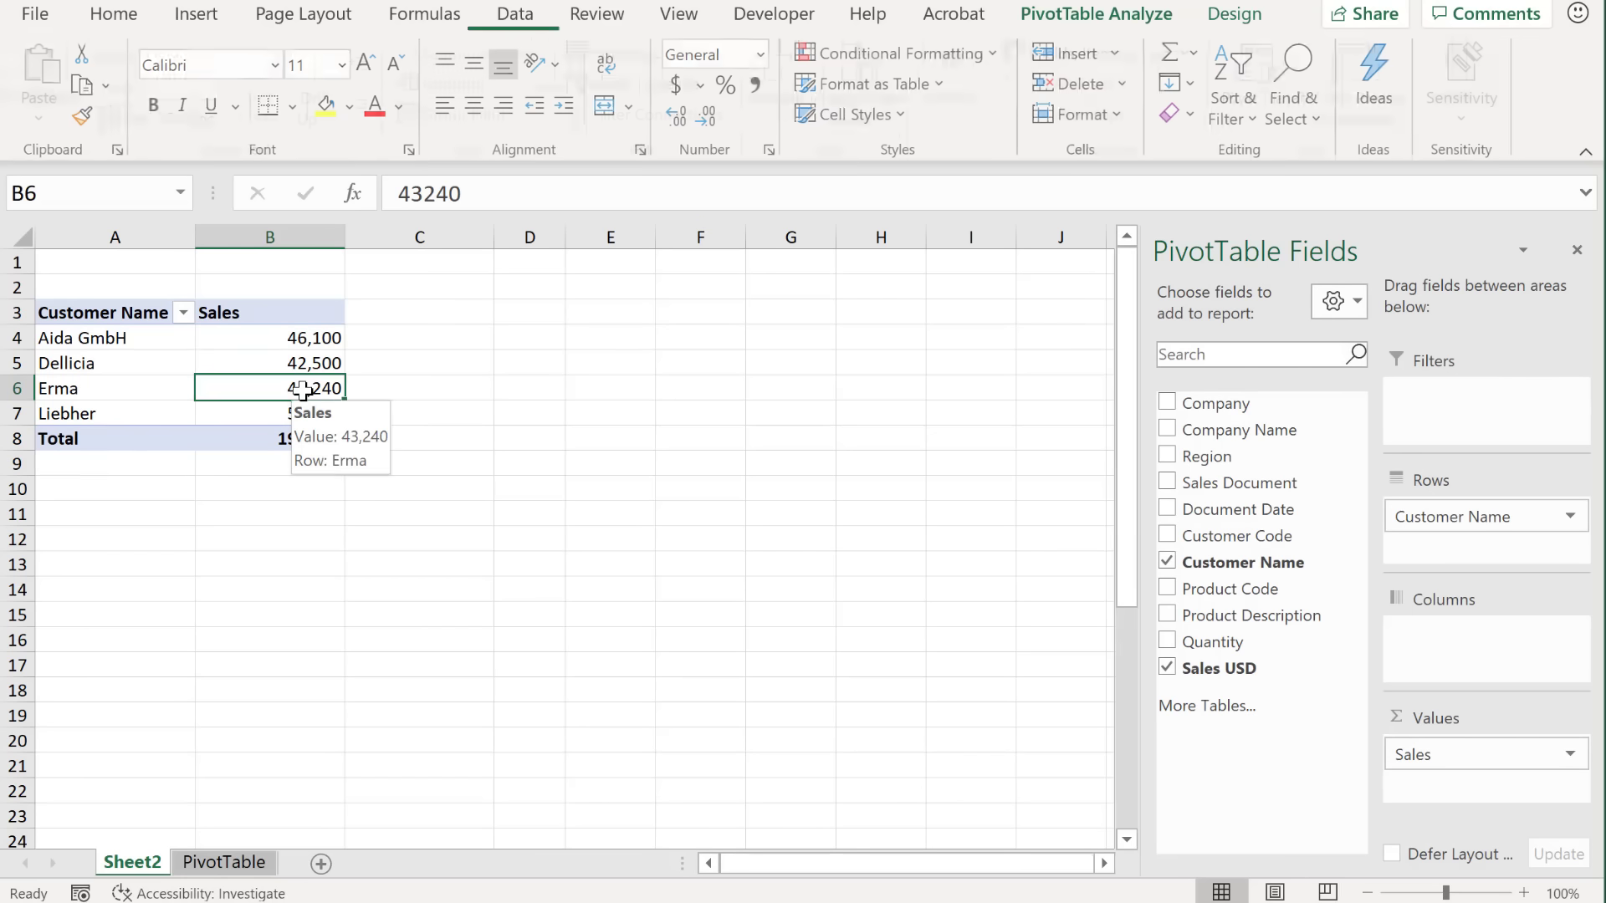
{"action": "left_click", "coordinate": [1234, 14]}
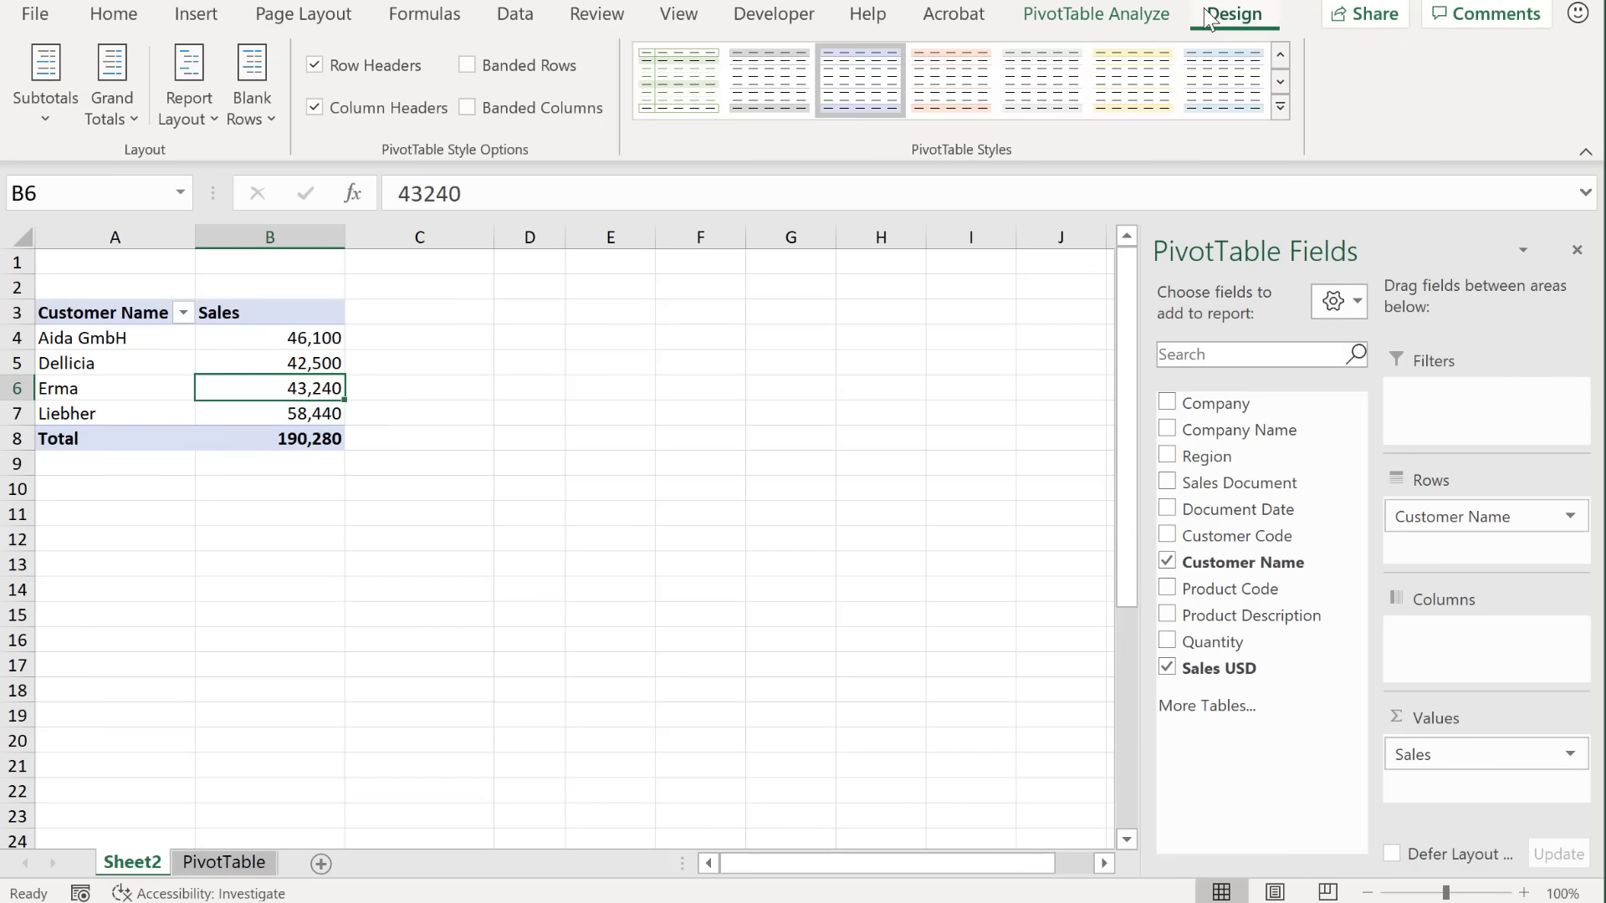
{"action": "left_click", "coordinate": [1285, 110]}
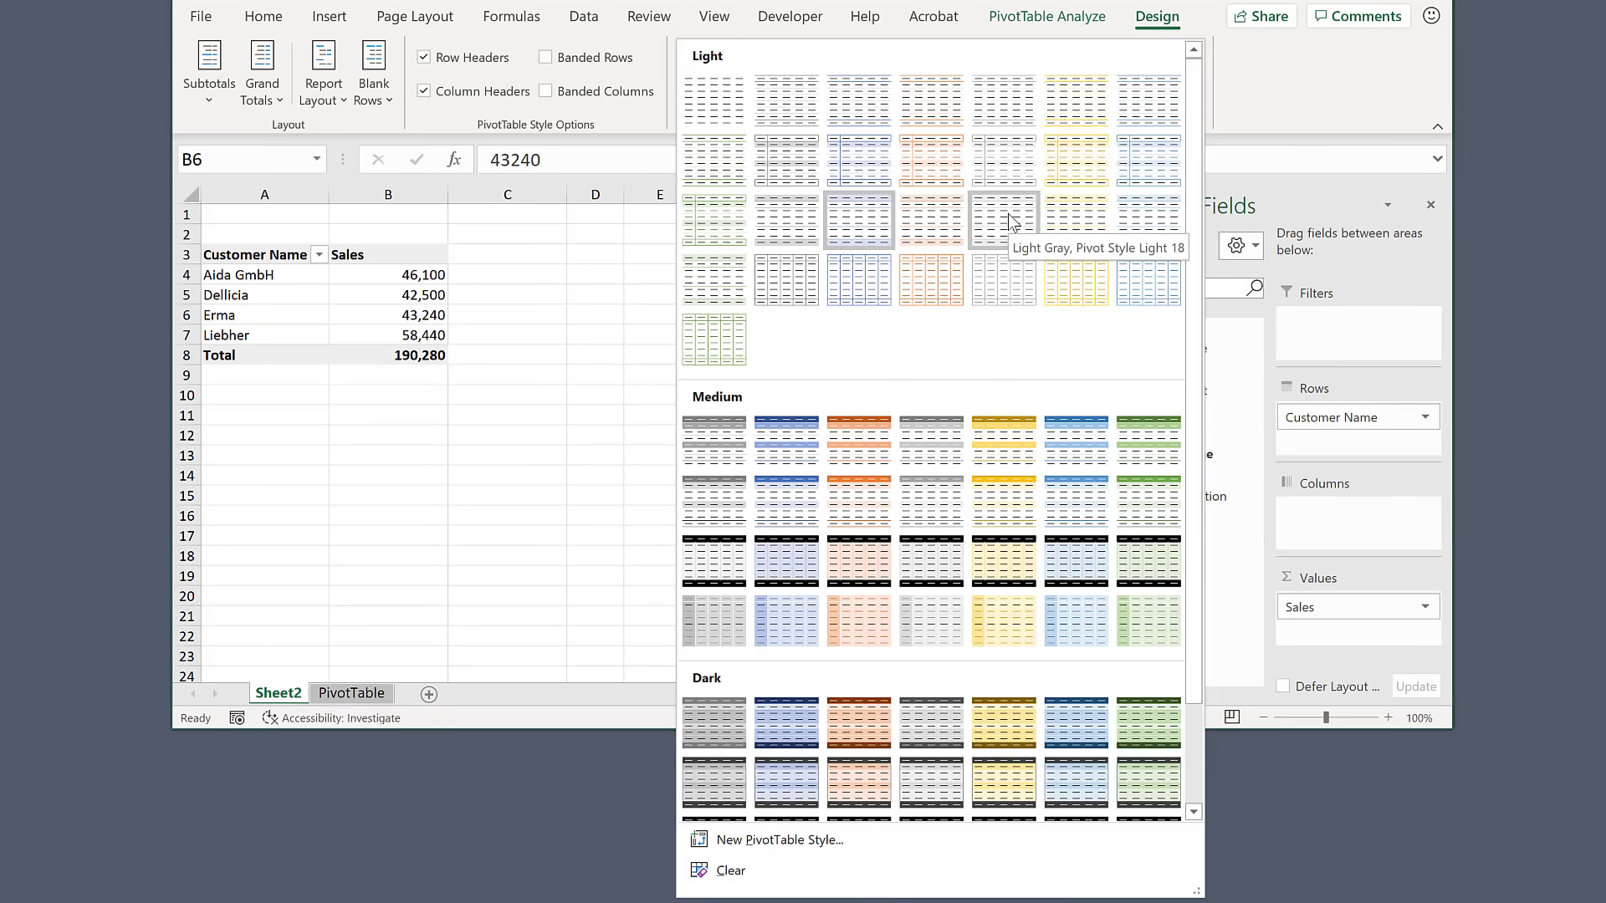
{"action": "left_click", "coordinate": [1007, 213]}
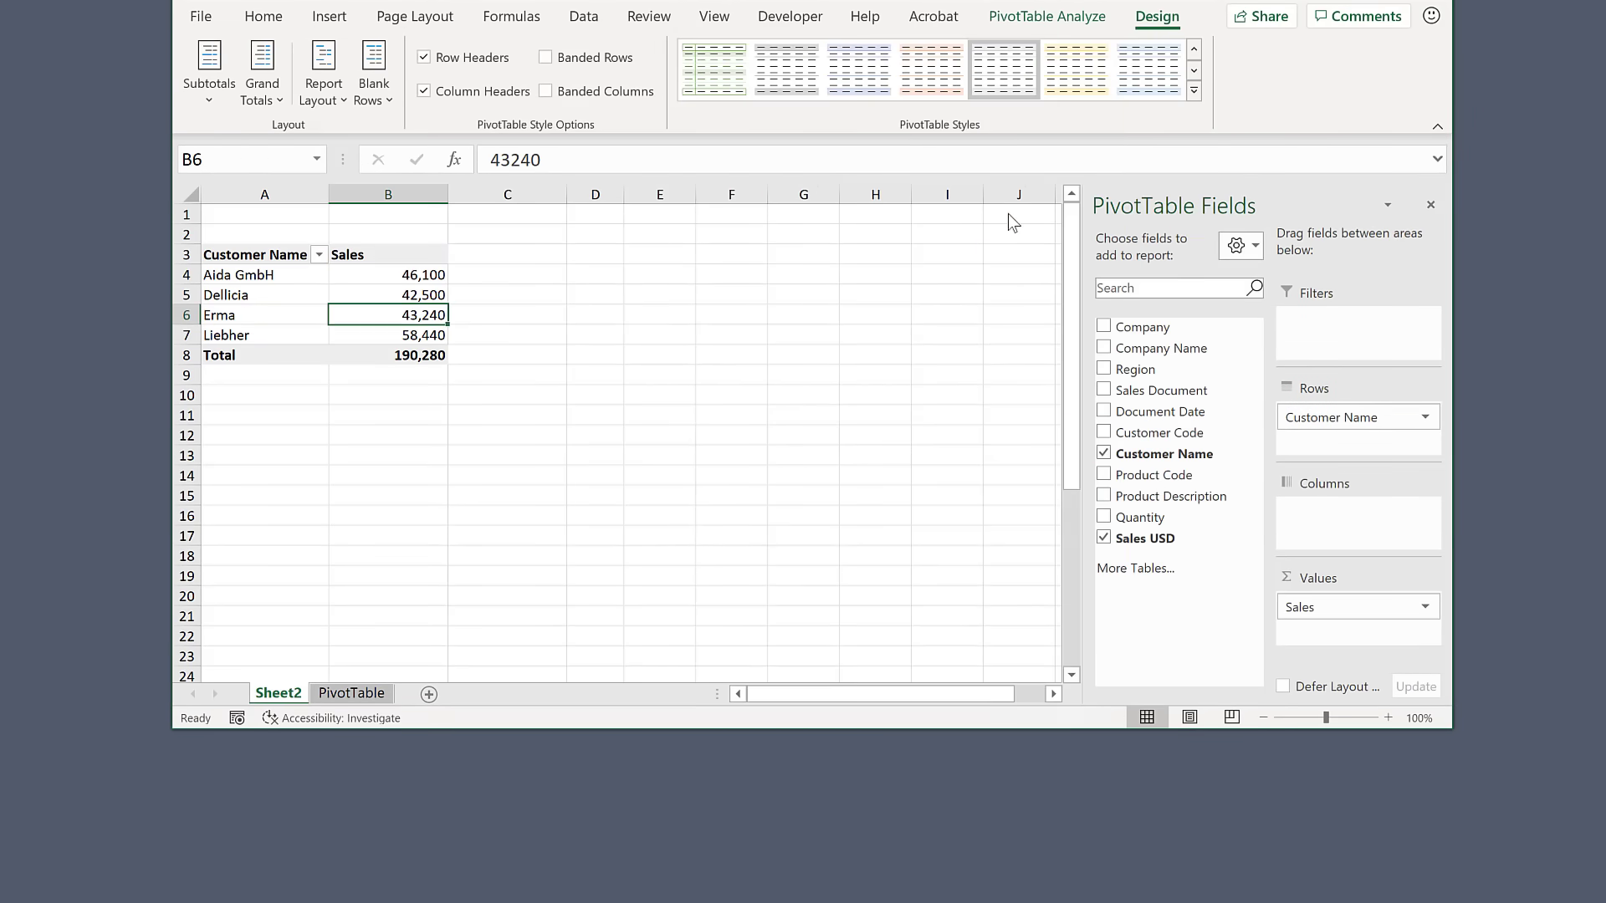
{"action": "left_click", "coordinate": [1189, 94]}
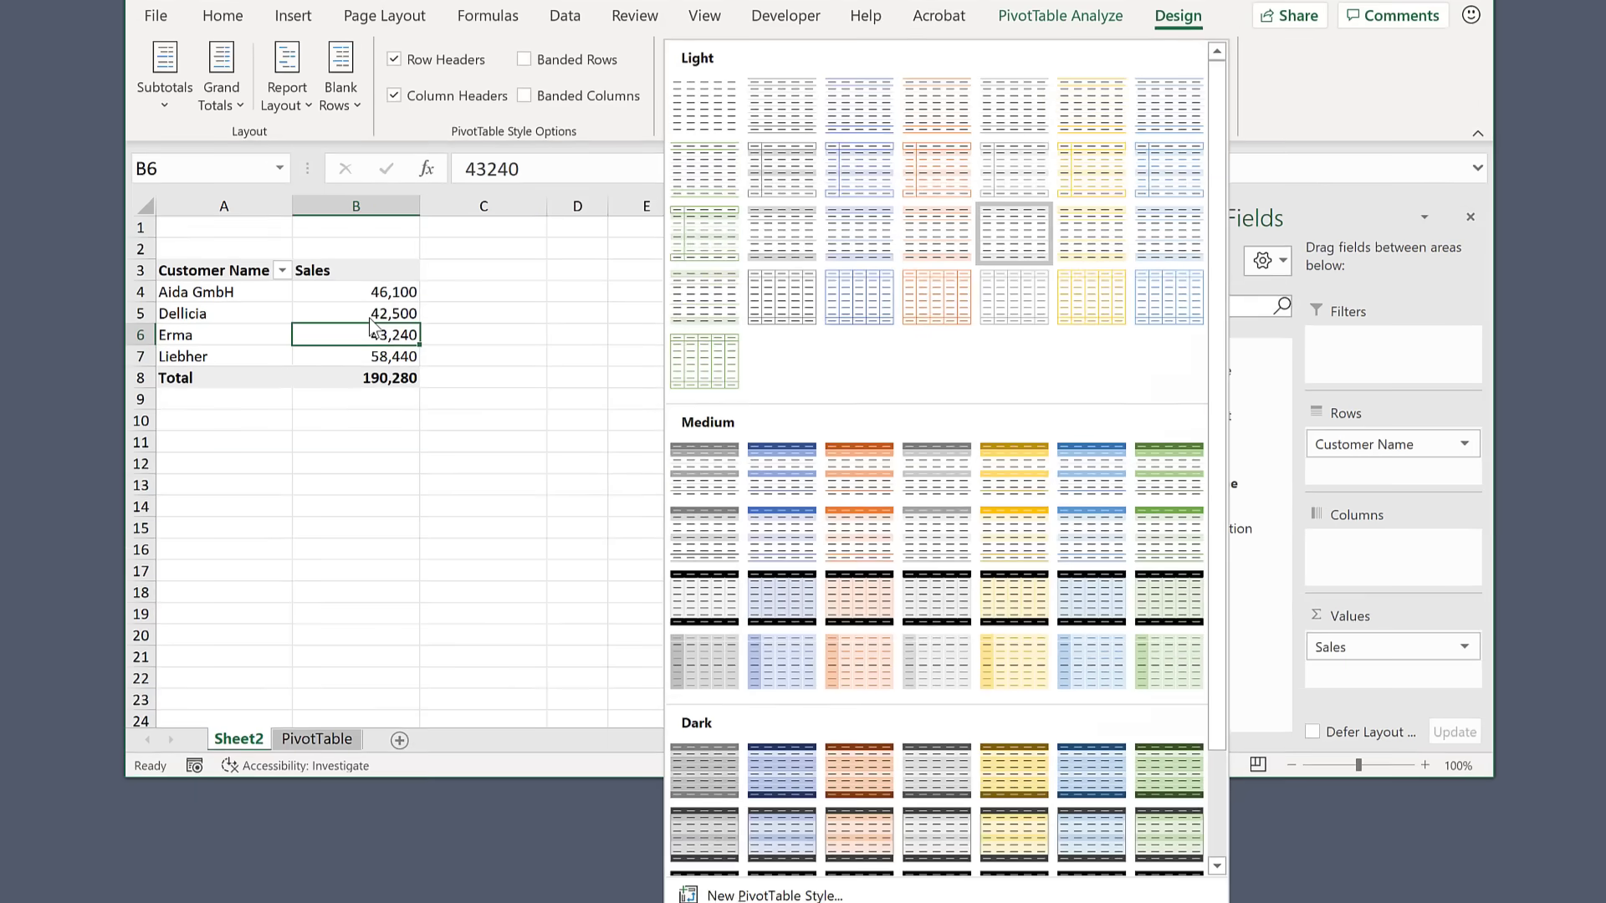
{"action": "left_click", "coordinate": [402, 293]}
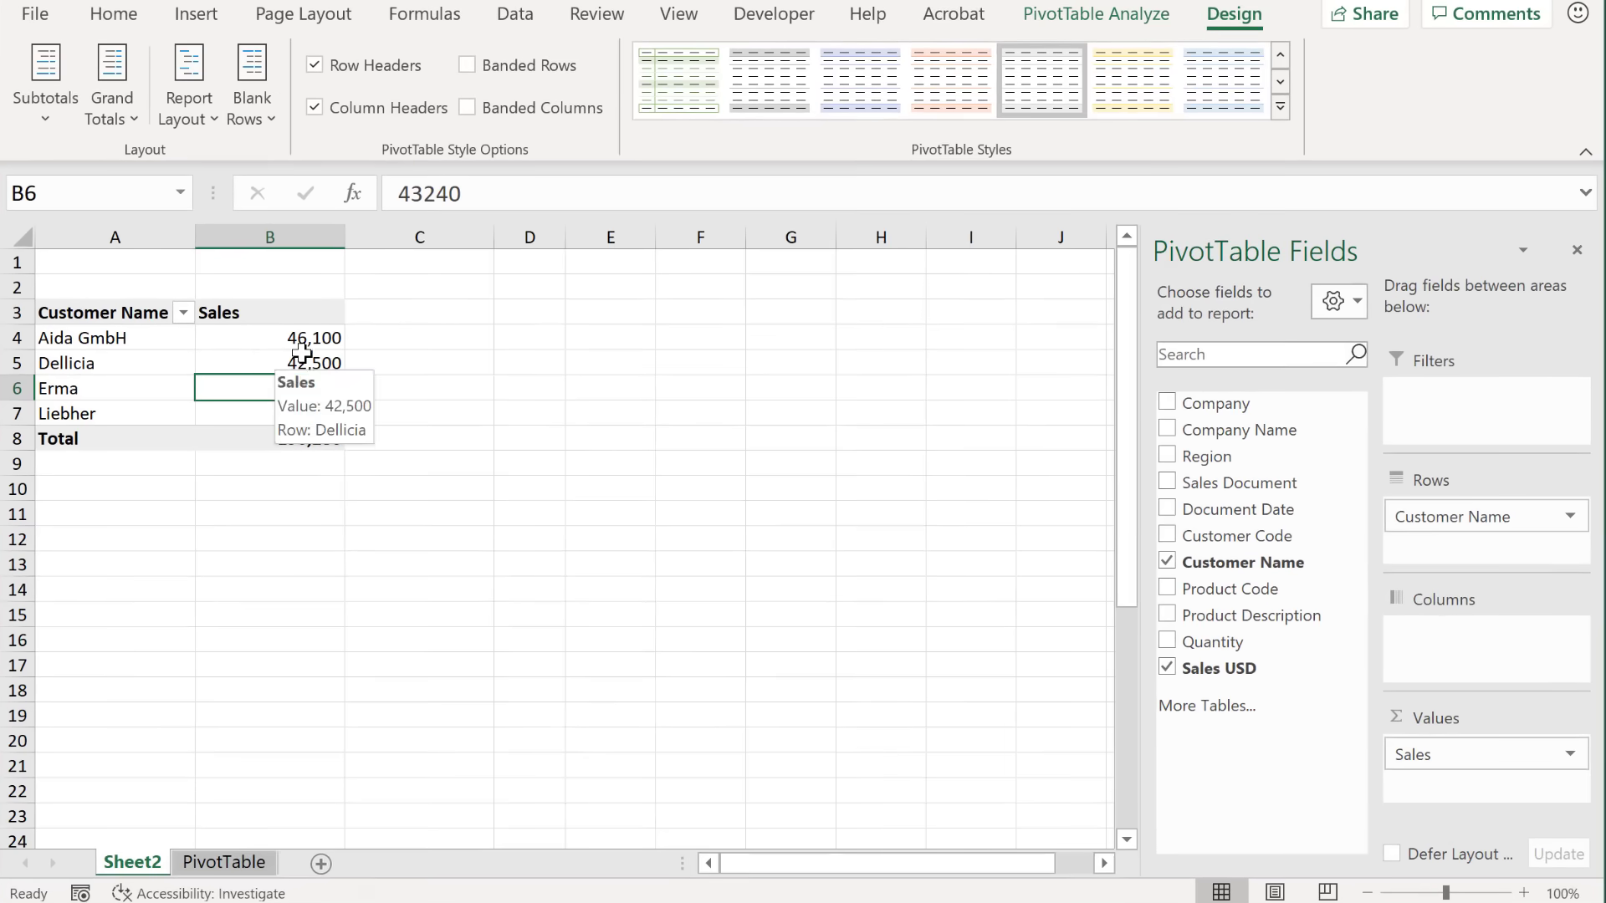
Step: Sort customers by Sales largest to smallest, putting Liebher (58,440) first
{"action": "right_click", "coordinate": [272, 337]}
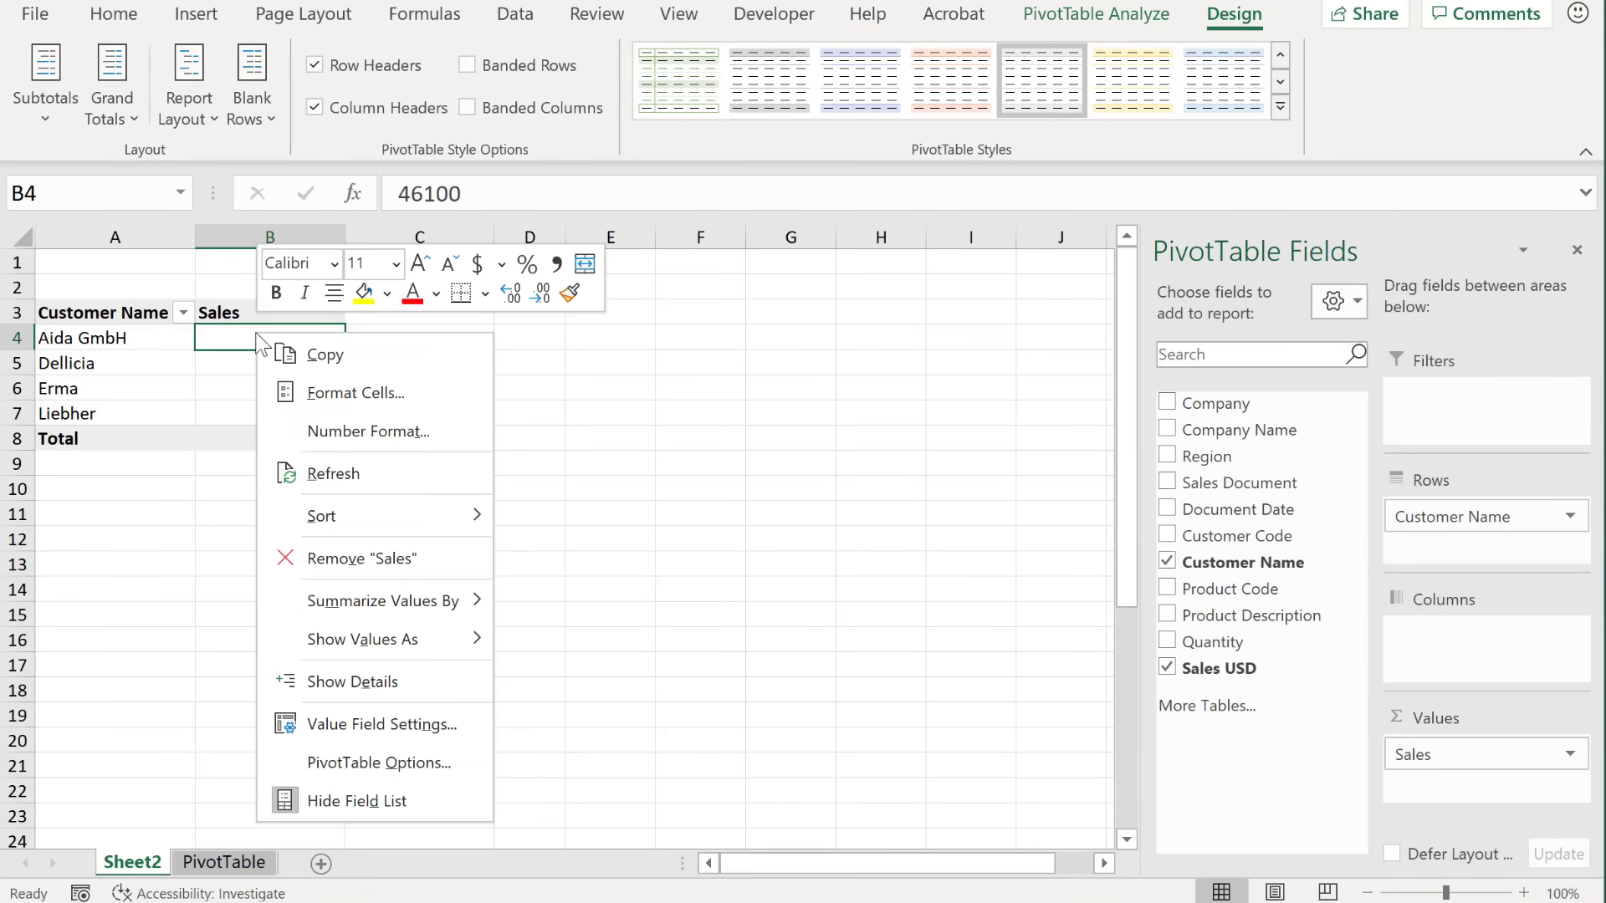
{"action": "mouse_move", "coordinate": [338, 507]}
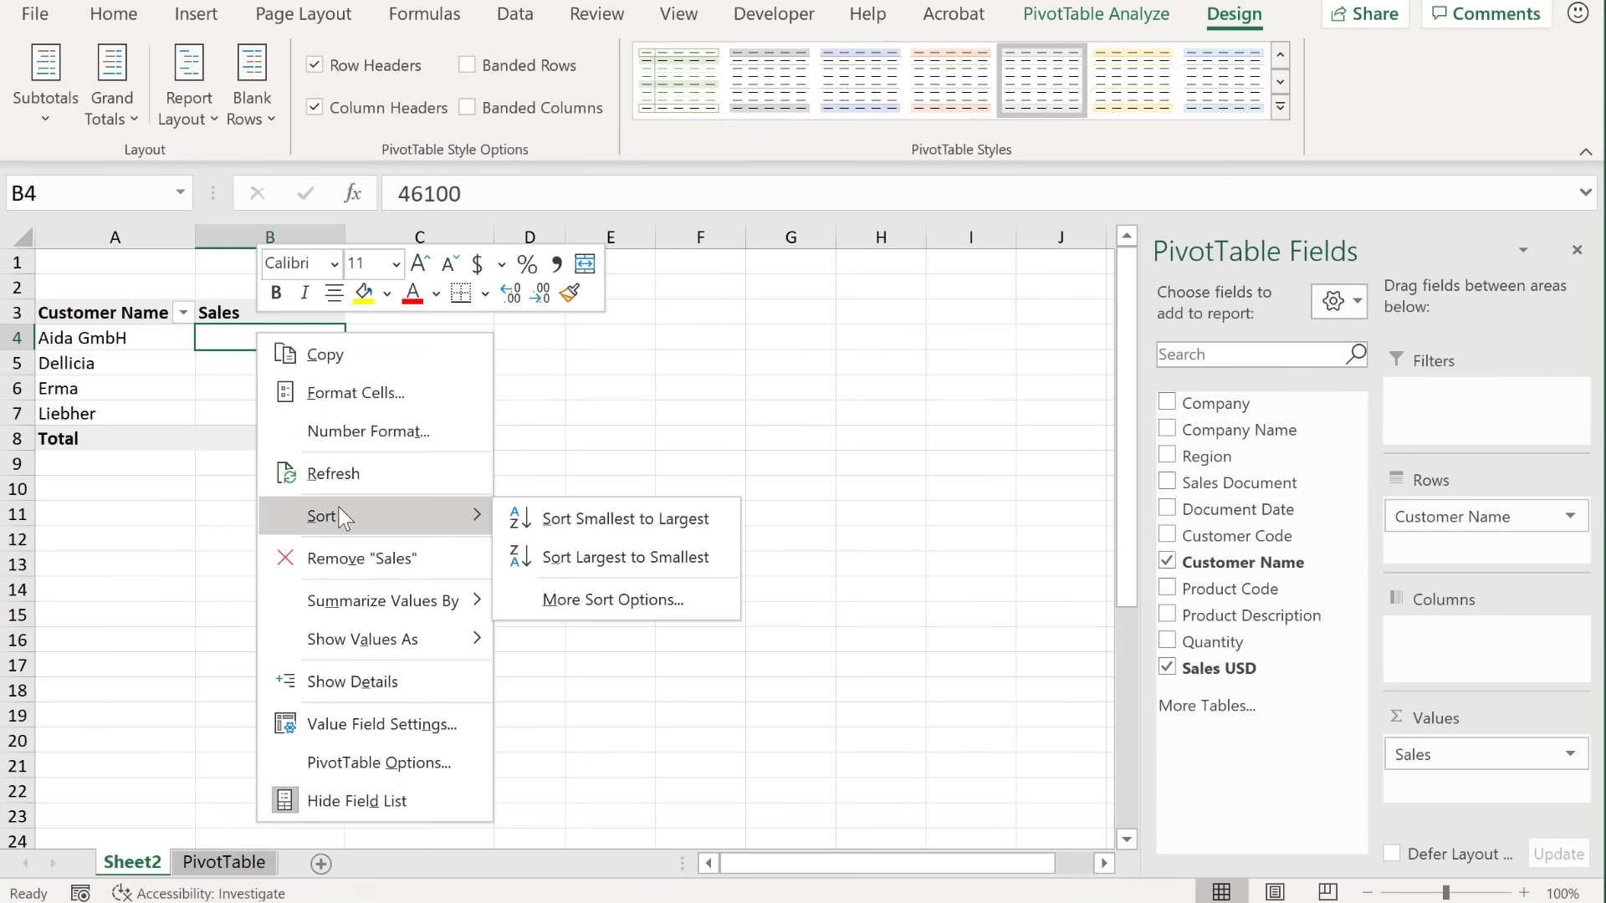
{"action": "left_click", "coordinate": [635, 559]}
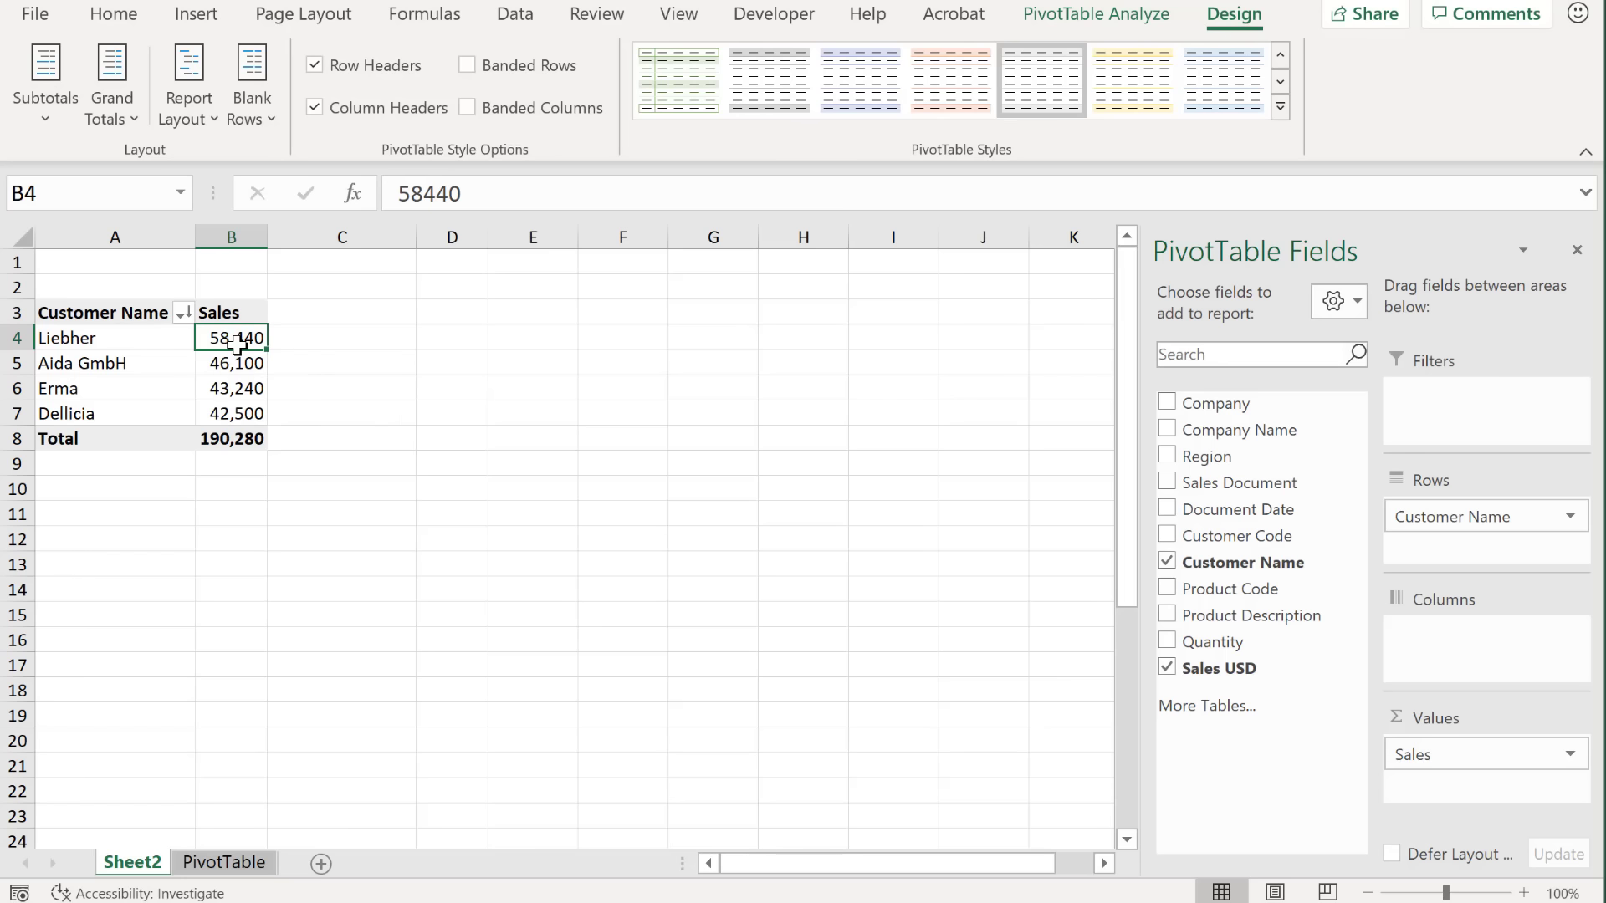
{"action": "mouse_move", "coordinate": [235, 340]}
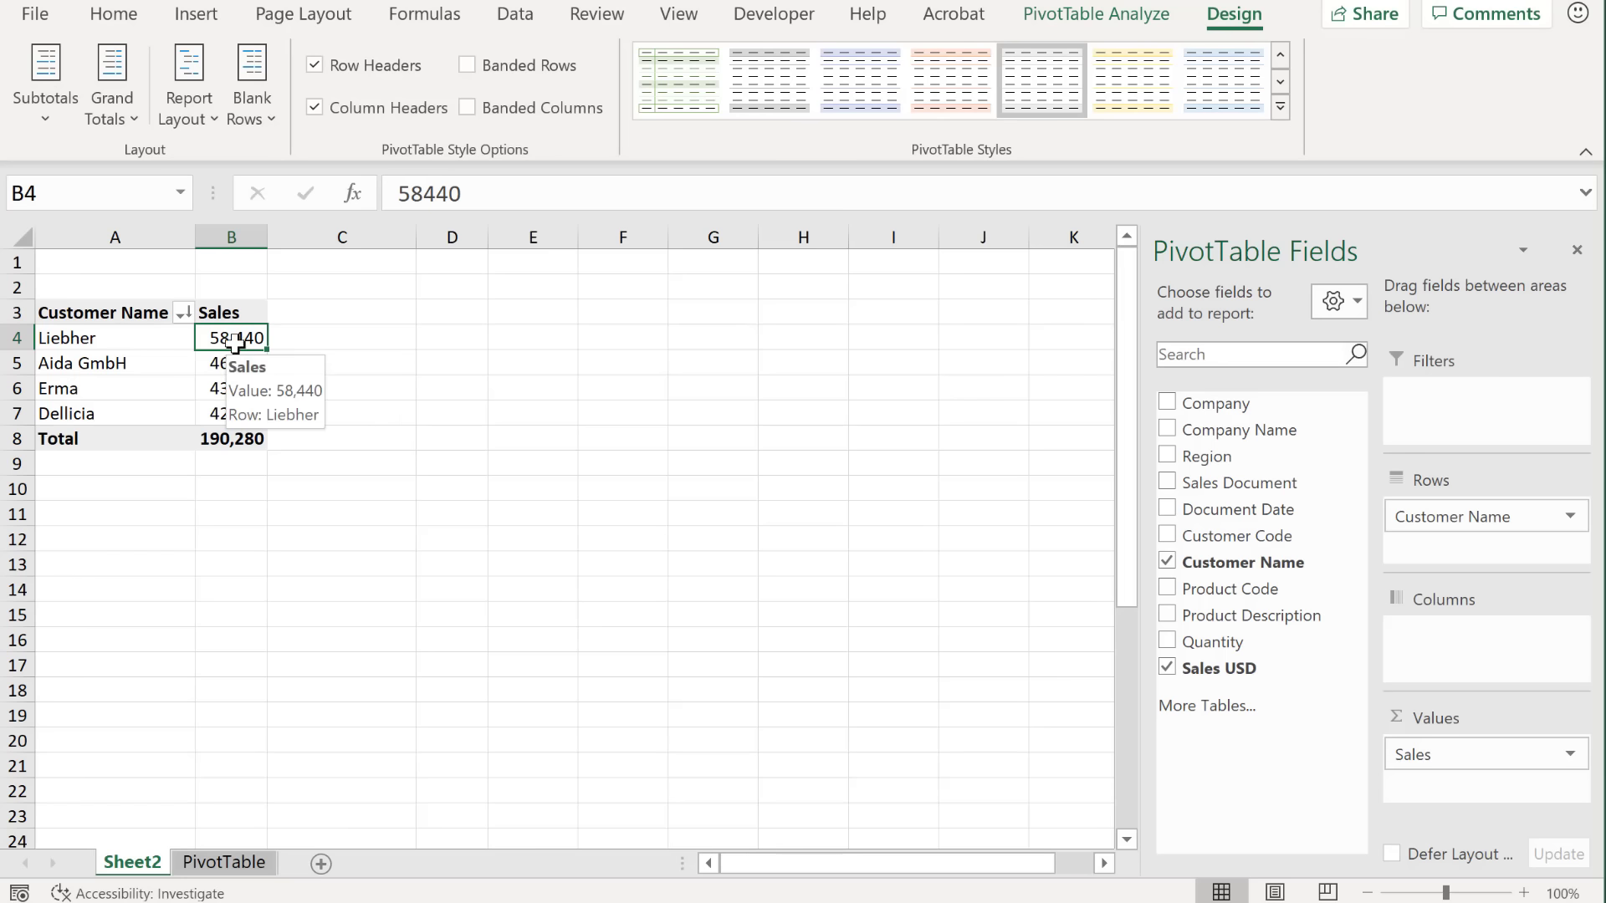
Step: Turn off 'Autofit column widths on update' in the PivotTable Options
{"action": "right_click", "coordinate": [153, 346]}
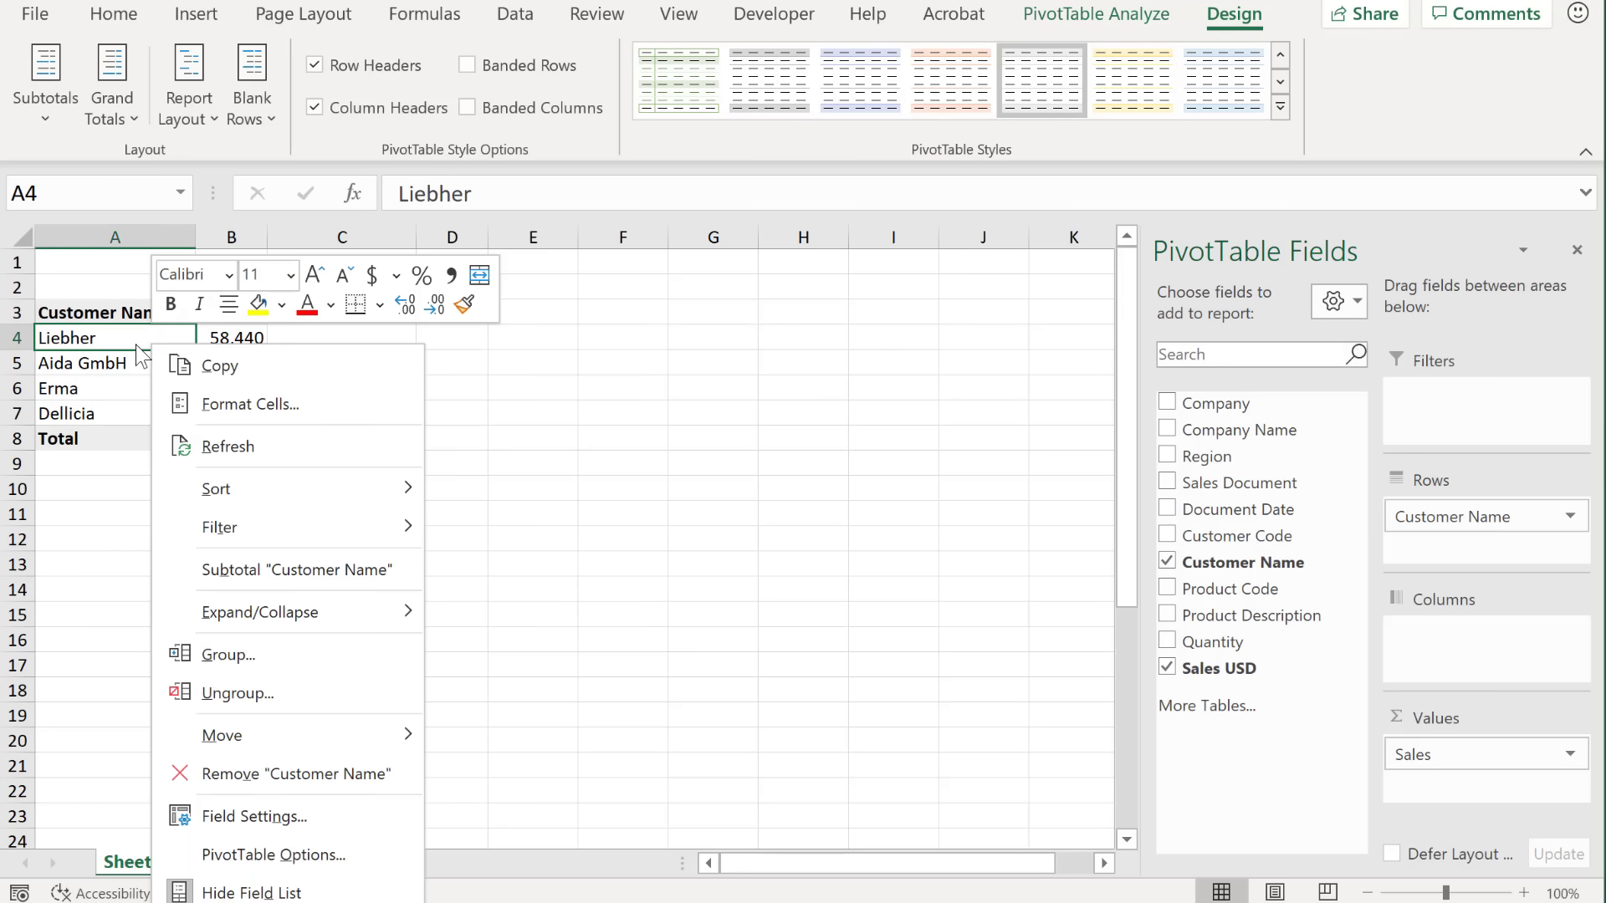
{"action": "left_click", "coordinate": [298, 853]}
{"action": "left_click_drag", "start_coordinate": [292, 479], "coordinate": [490, 227]}
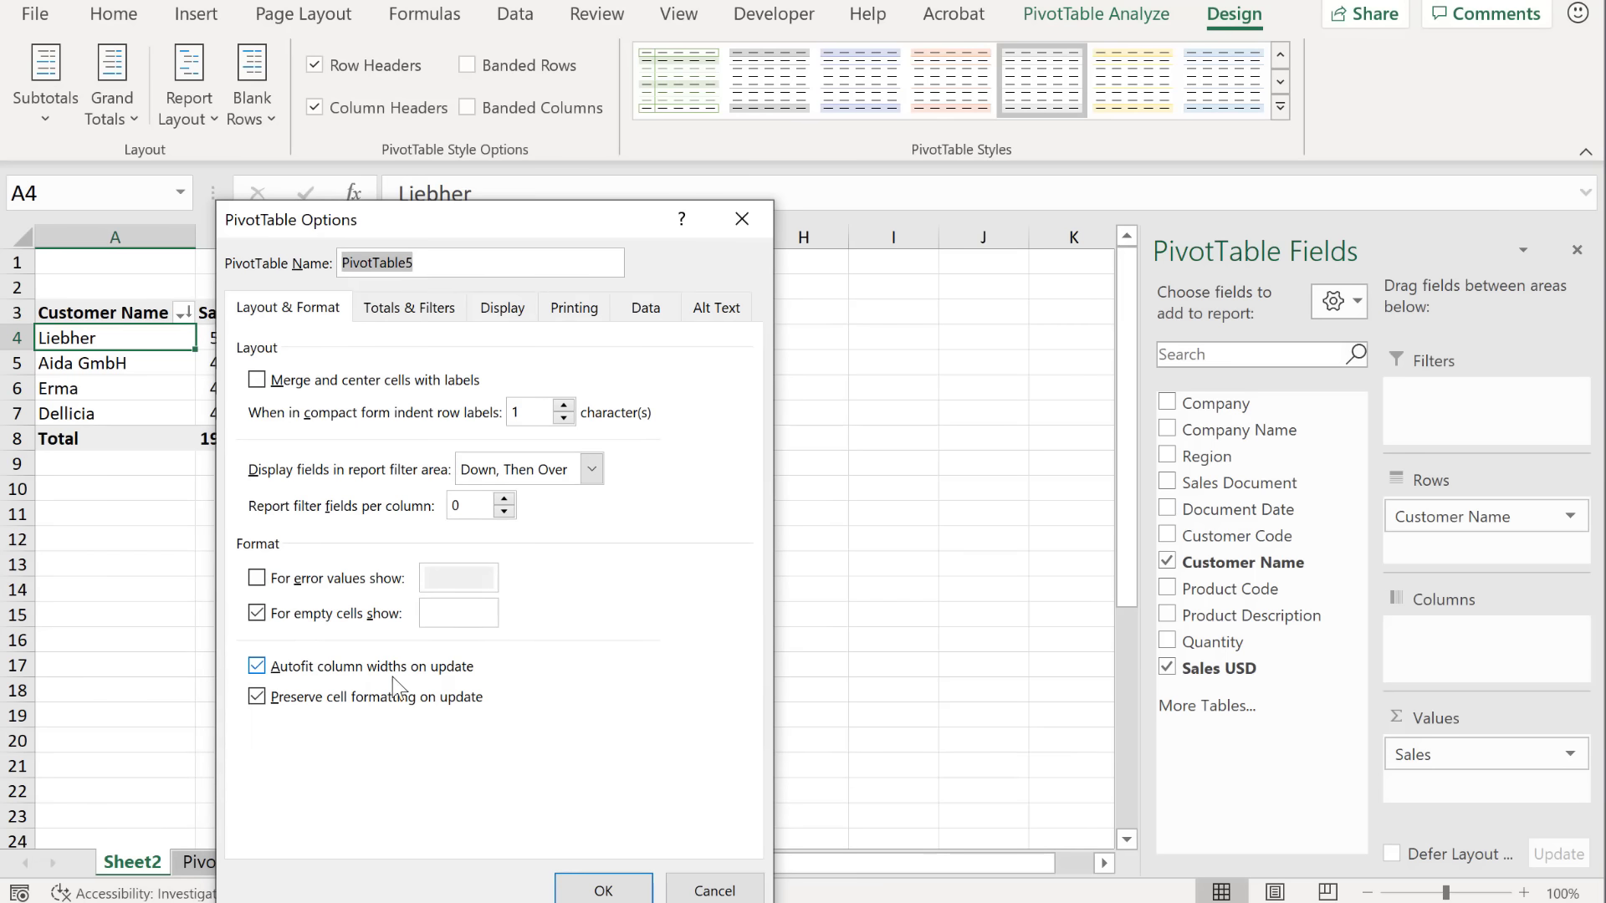
{"action": "left_click", "coordinate": [257, 667]}
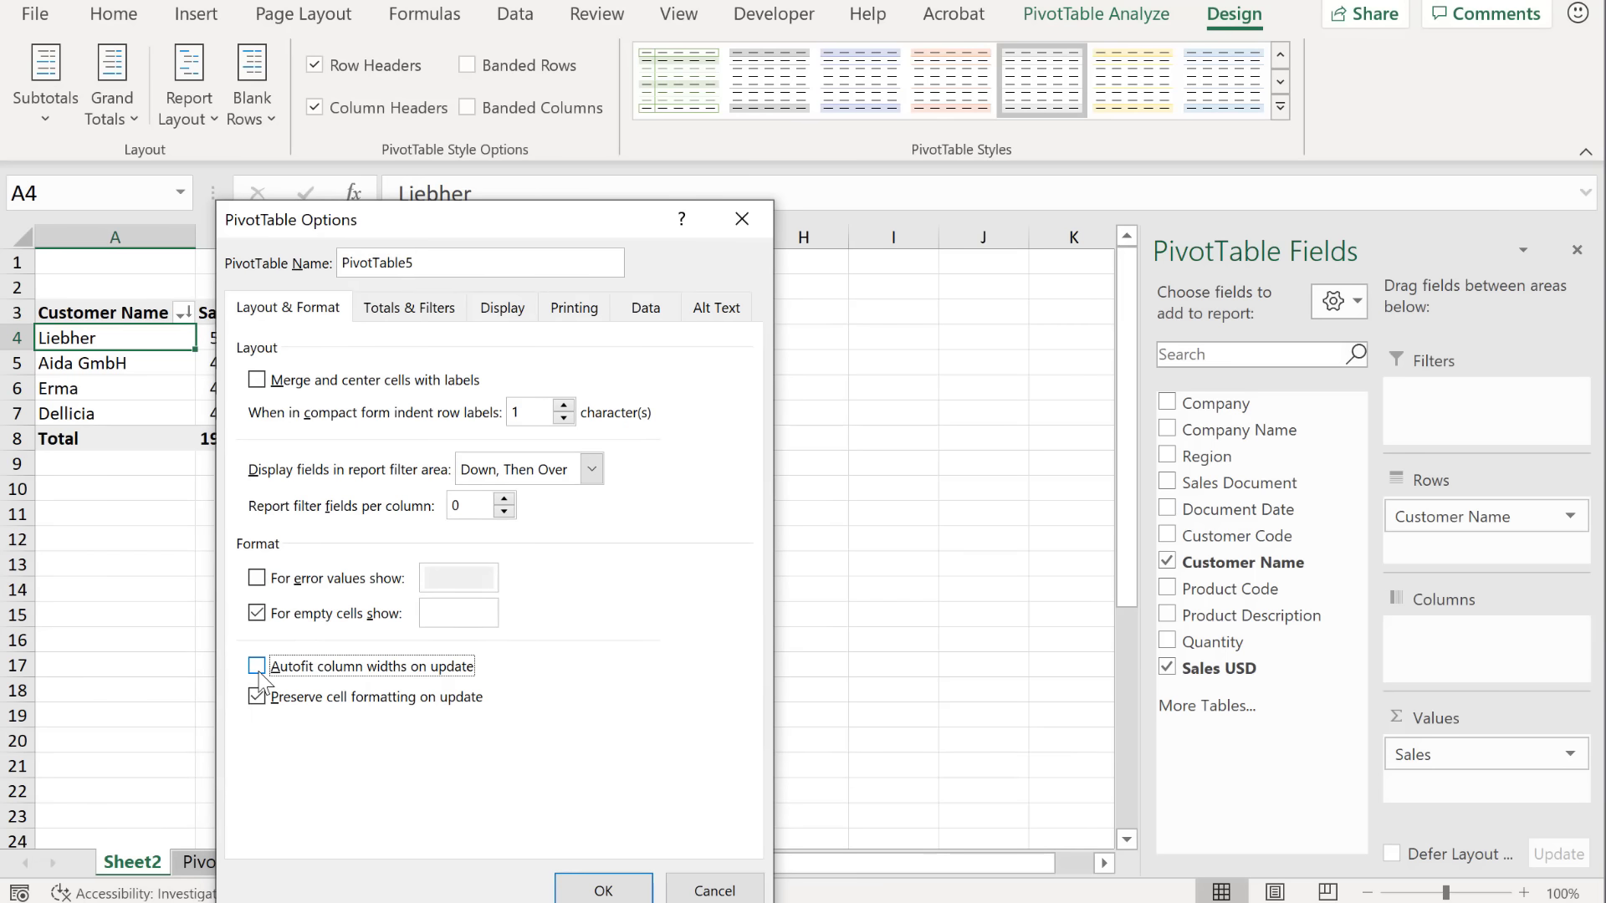
{"action": "left_click", "coordinate": [606, 886]}
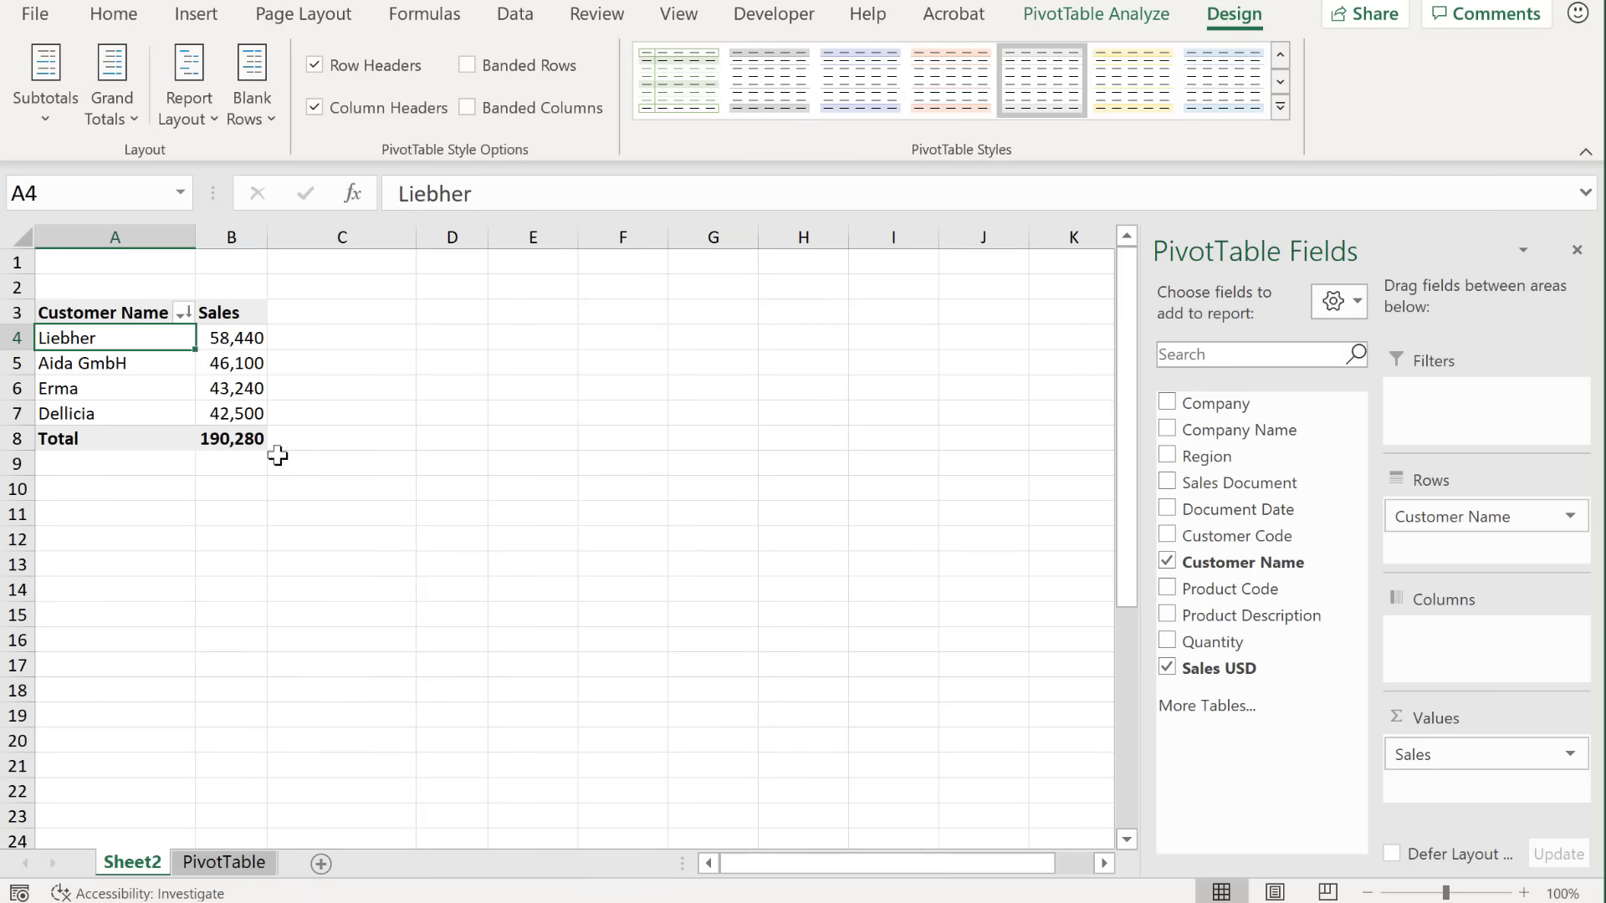
Step: Drag Sales USD into Values again, adding a second Sum of Sales USD column
{"action": "left_click", "coordinate": [223, 334]}
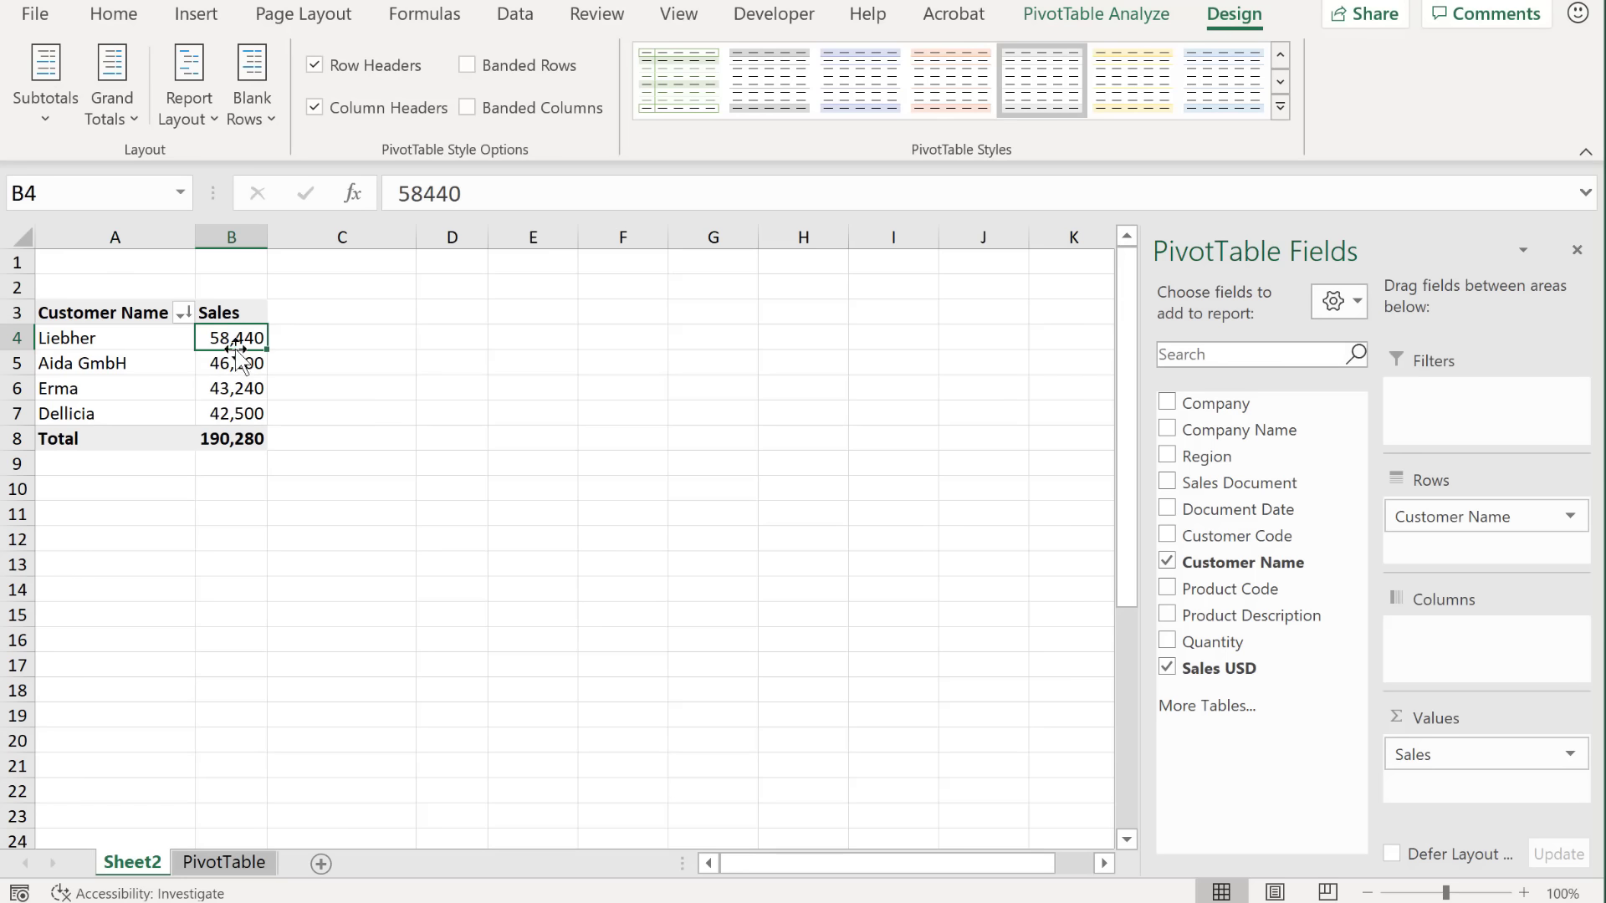
{"action": "left_click", "coordinate": [169, 337]}
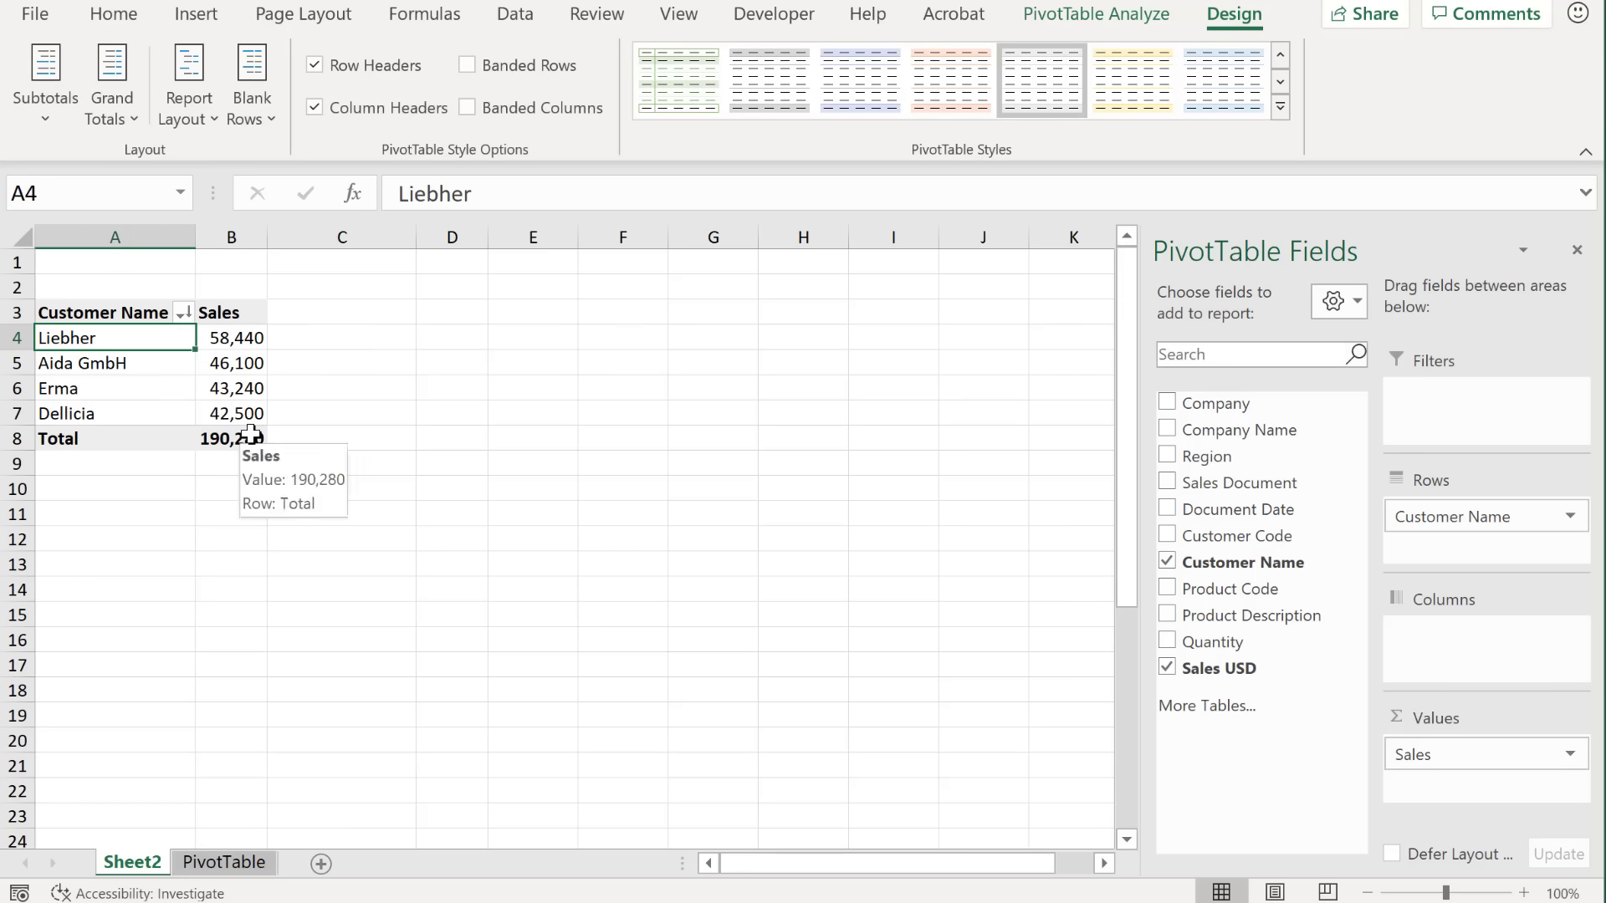
{"action": "left_click_drag", "start_coordinate": [225, 313], "coordinate": [230, 413]}
{"action": "left_click", "coordinate": [230, 338]}
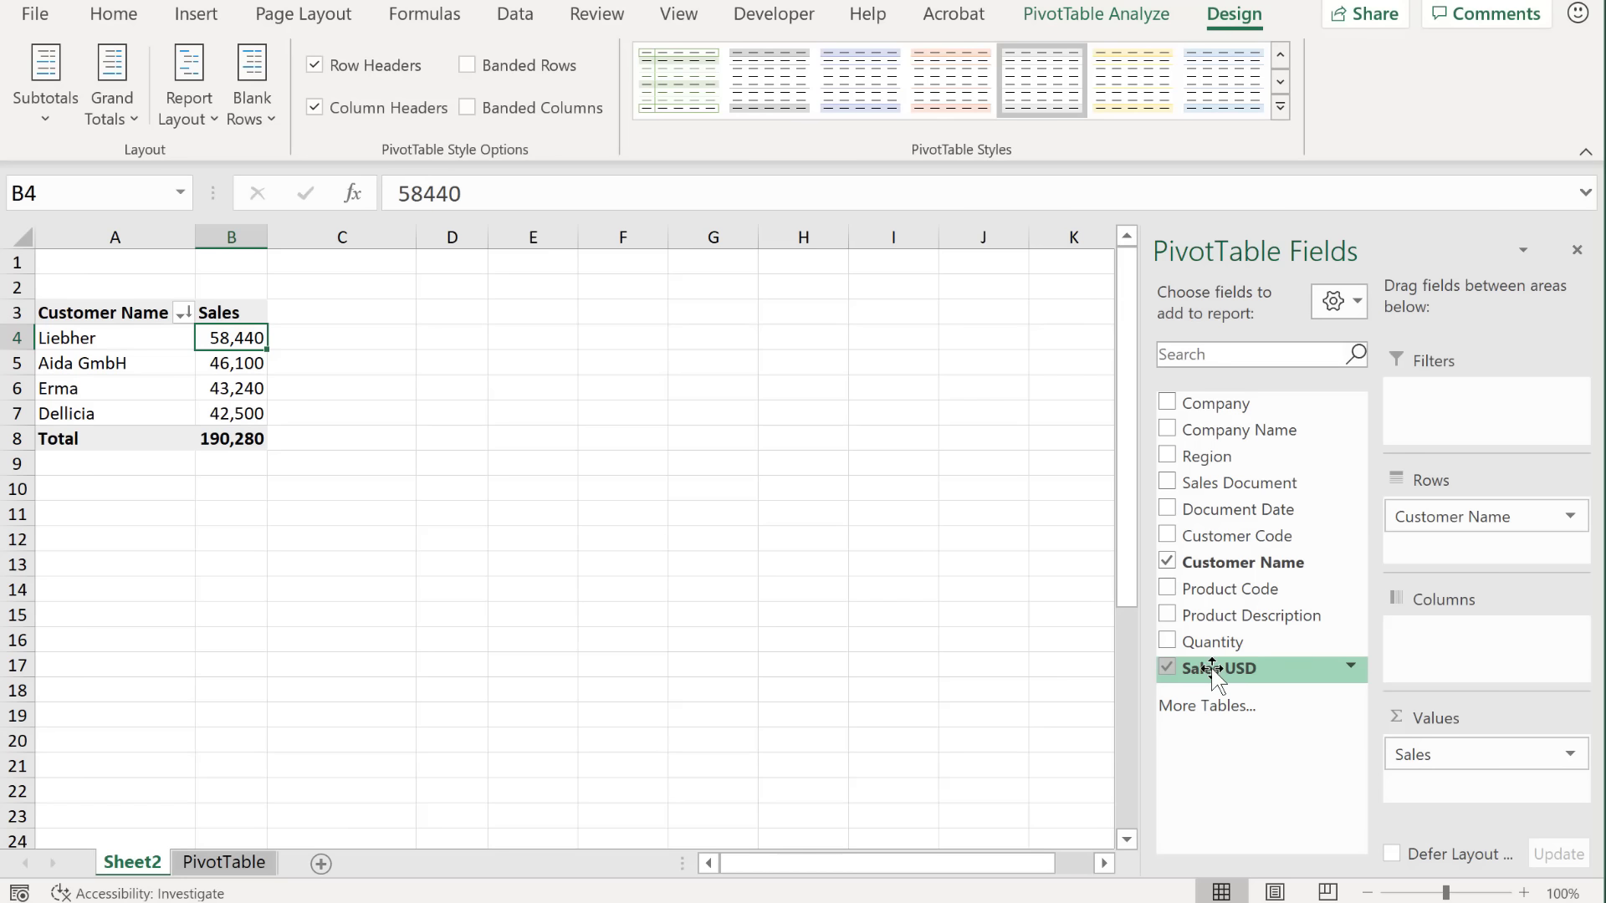
{"action": "left_click_drag", "start_coordinate": [1213, 669], "coordinate": [1432, 795]}
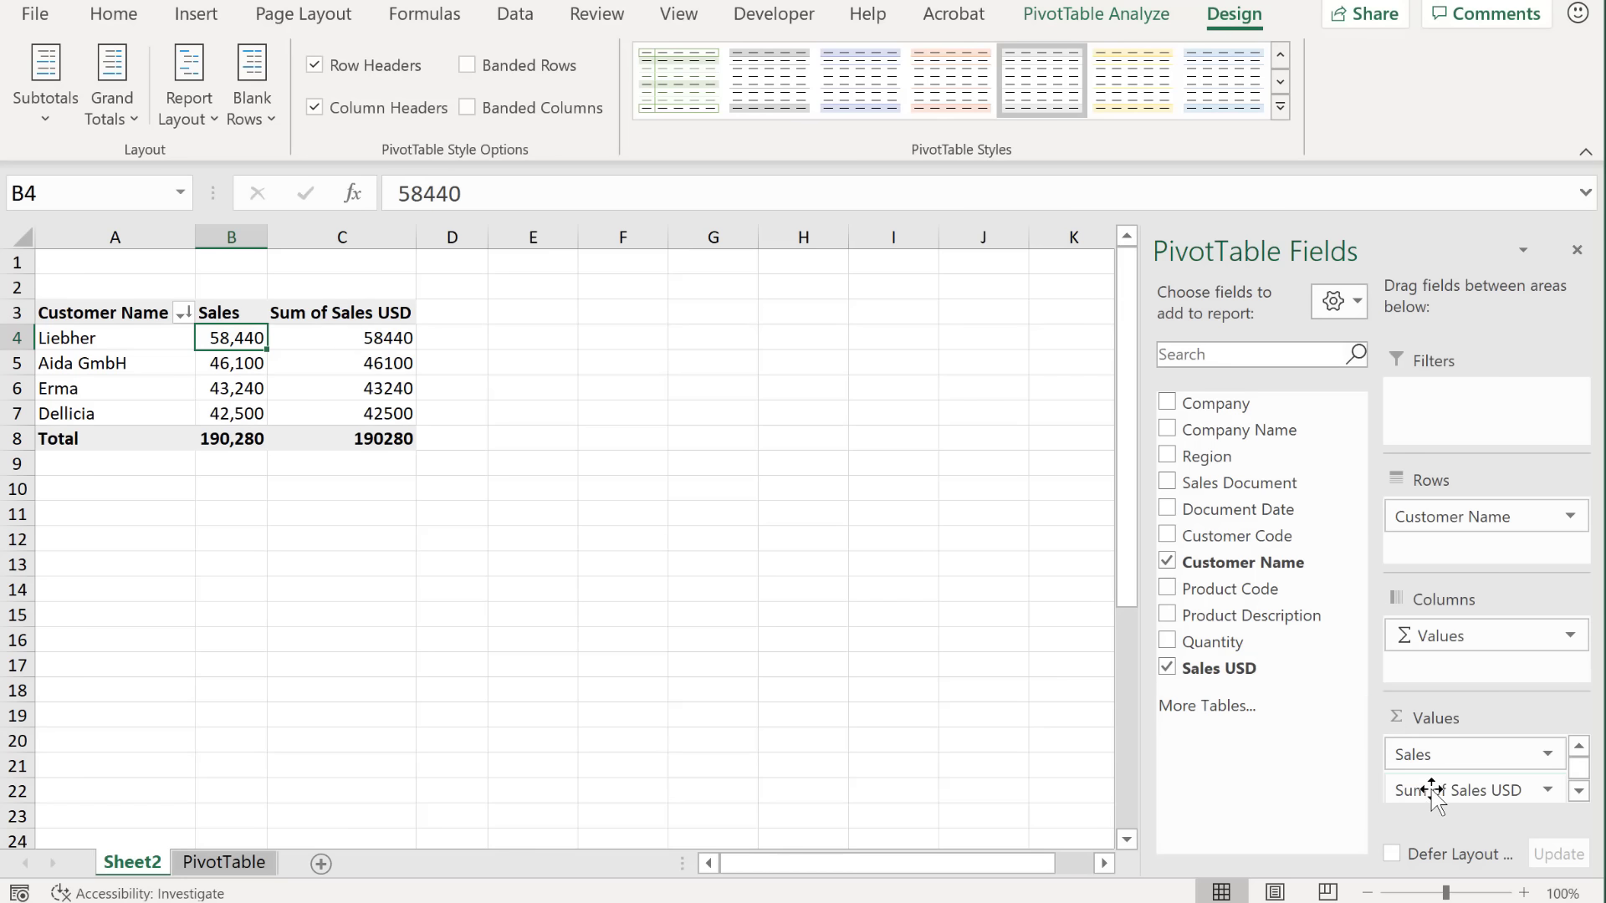
Step: Show the second value column as % of Grand Total
{"action": "right_click", "coordinate": [351, 343]}
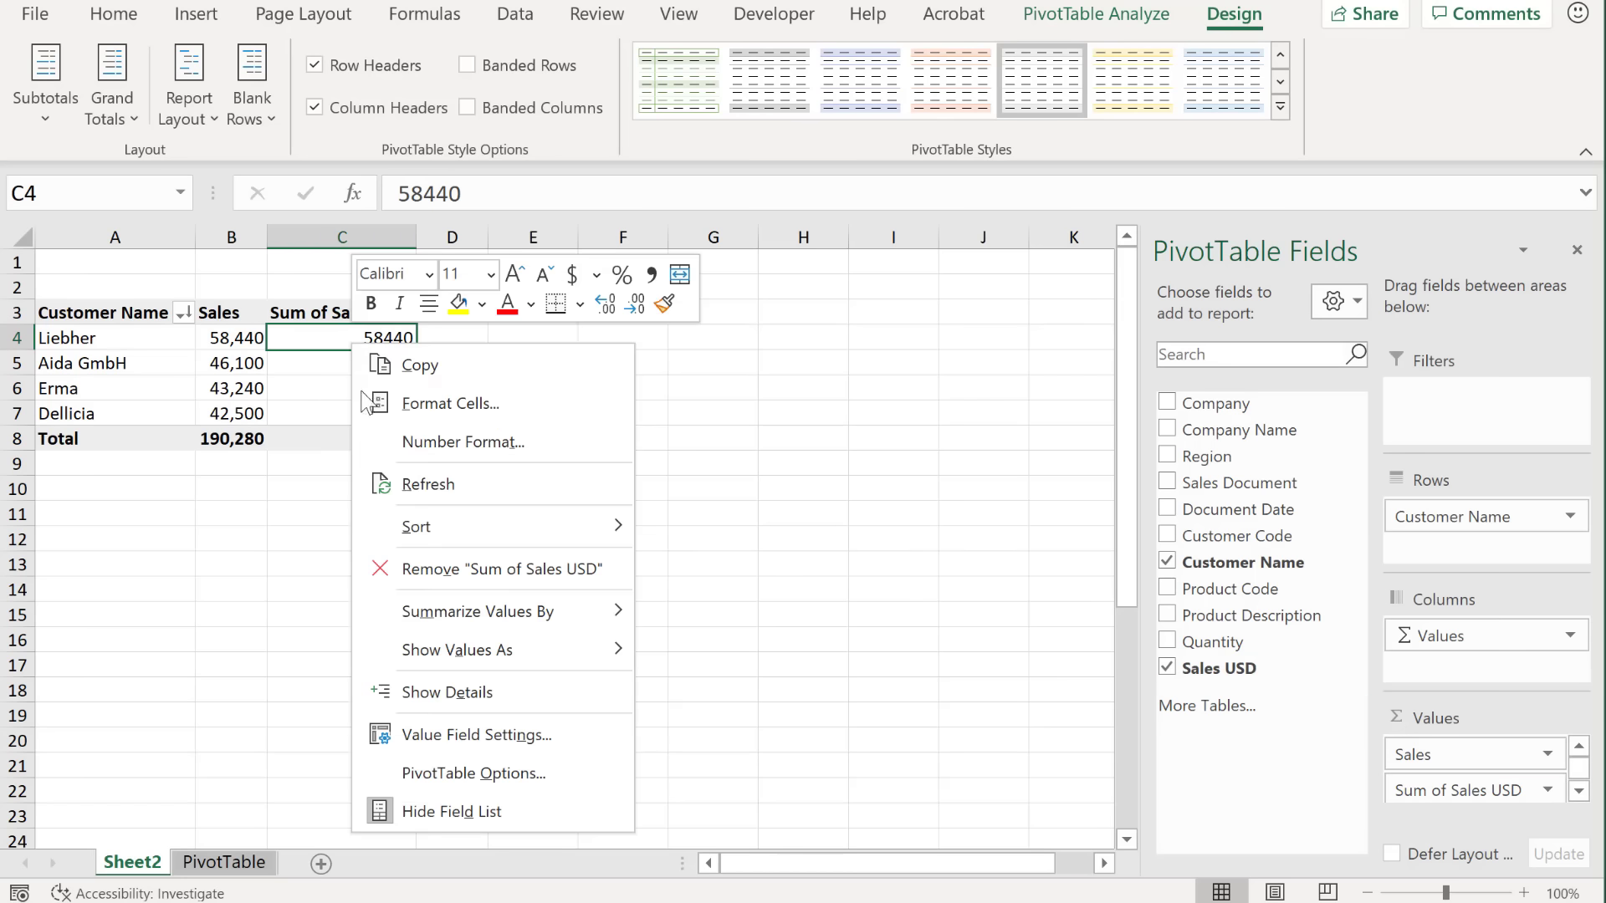
{"action": "mouse_move", "coordinate": [499, 649]}
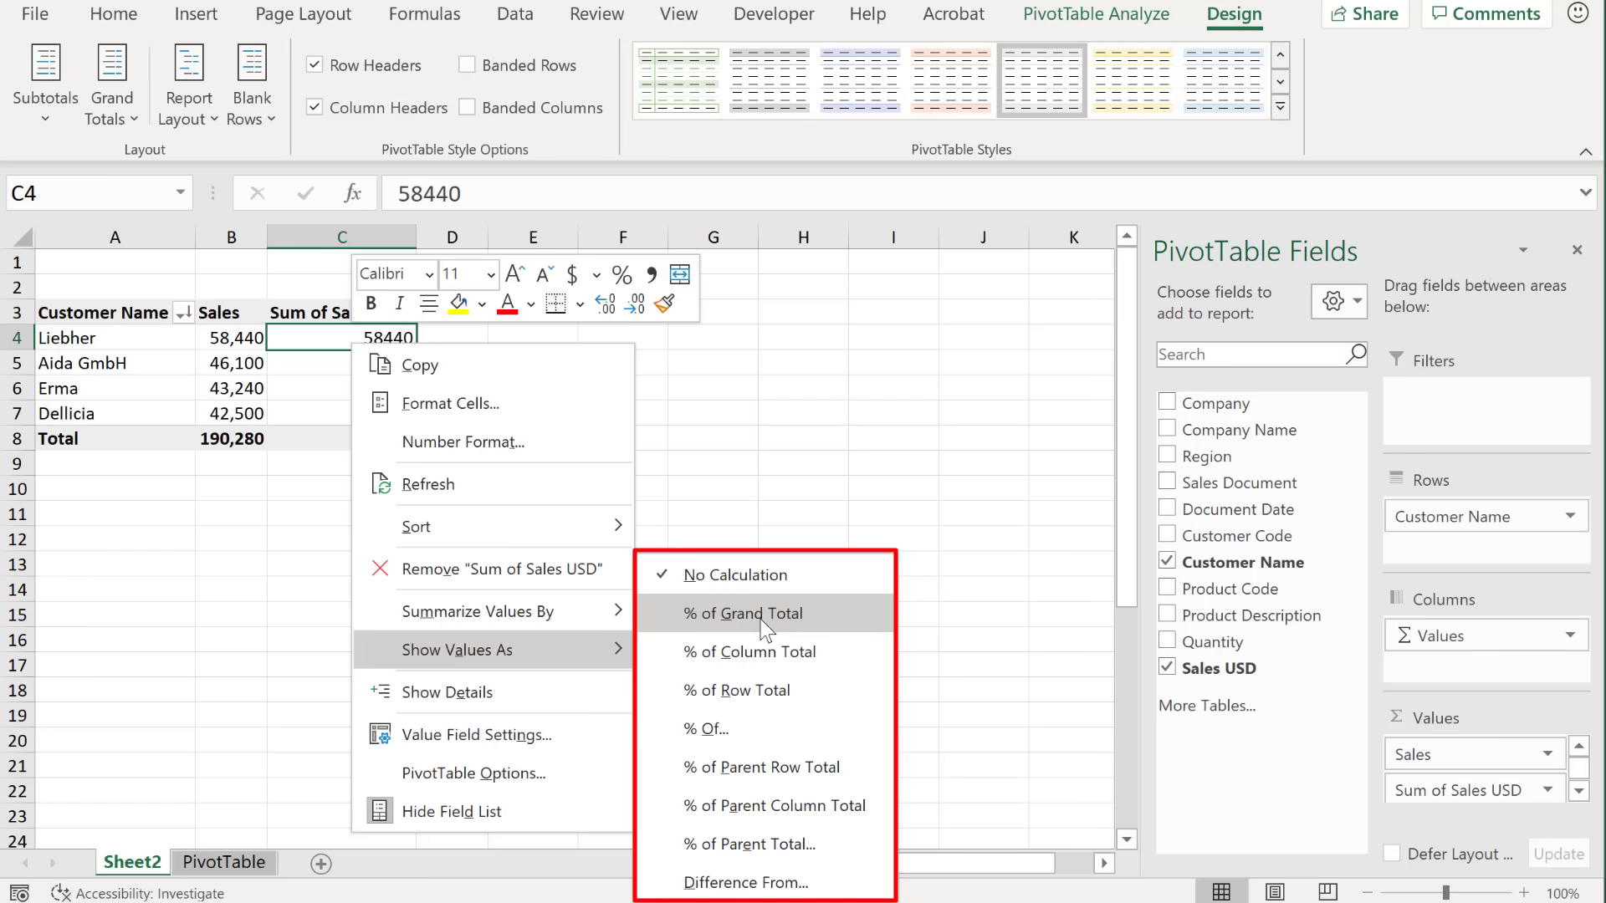
{"action": "left_click", "coordinate": [765, 621]}
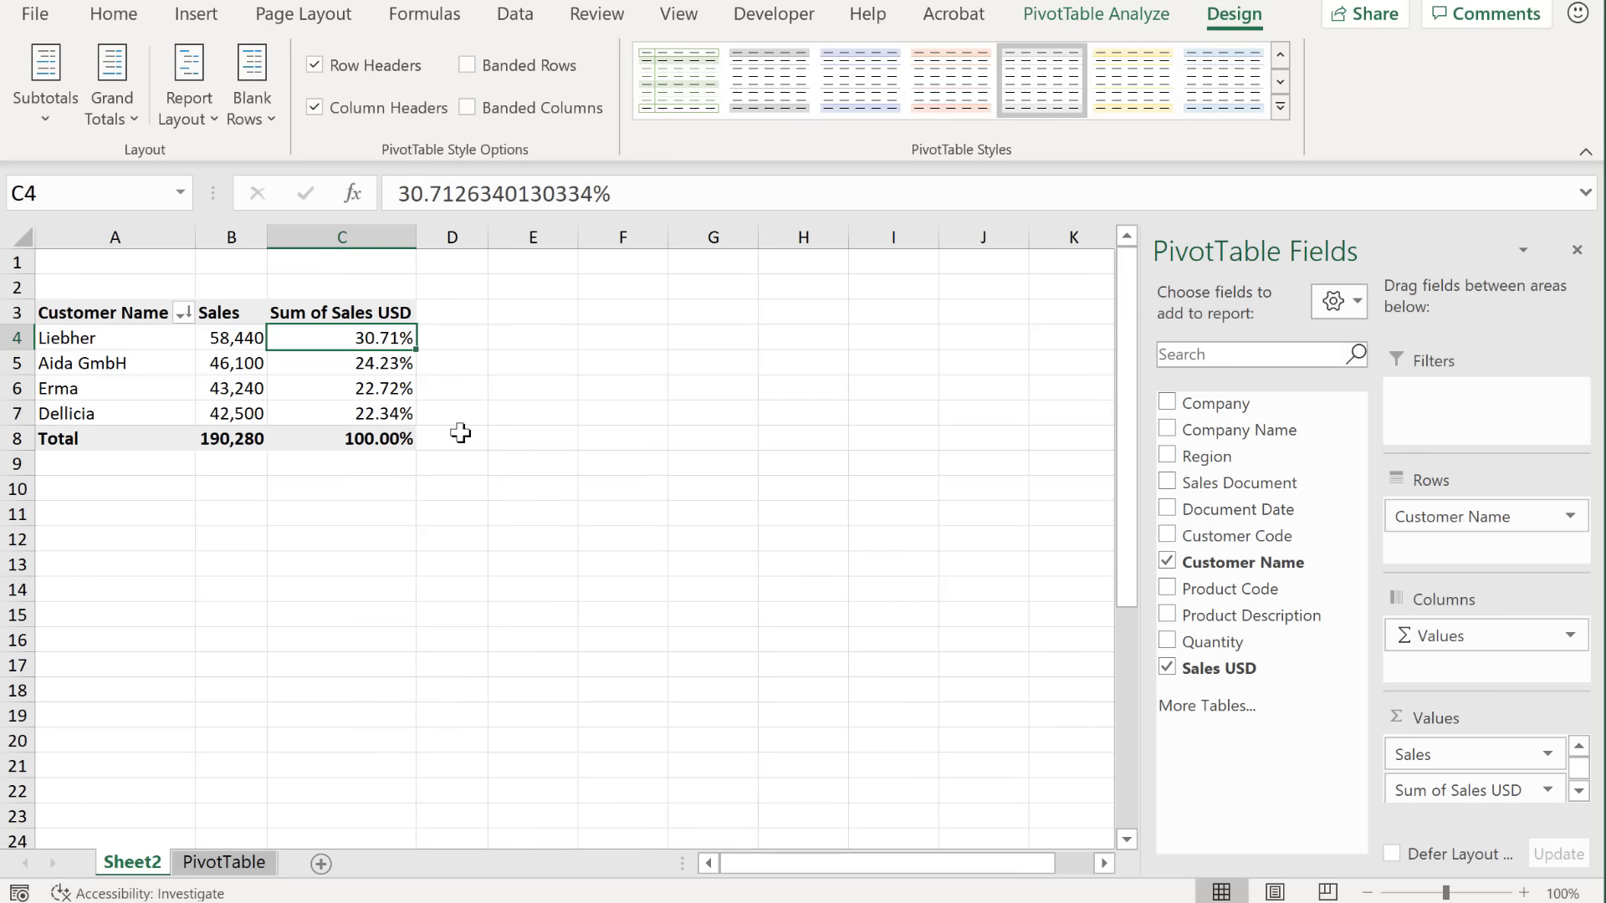
Step: Rename the percentage column's header to 'Sales %'
{"action": "left_click", "coordinate": [330, 315]}
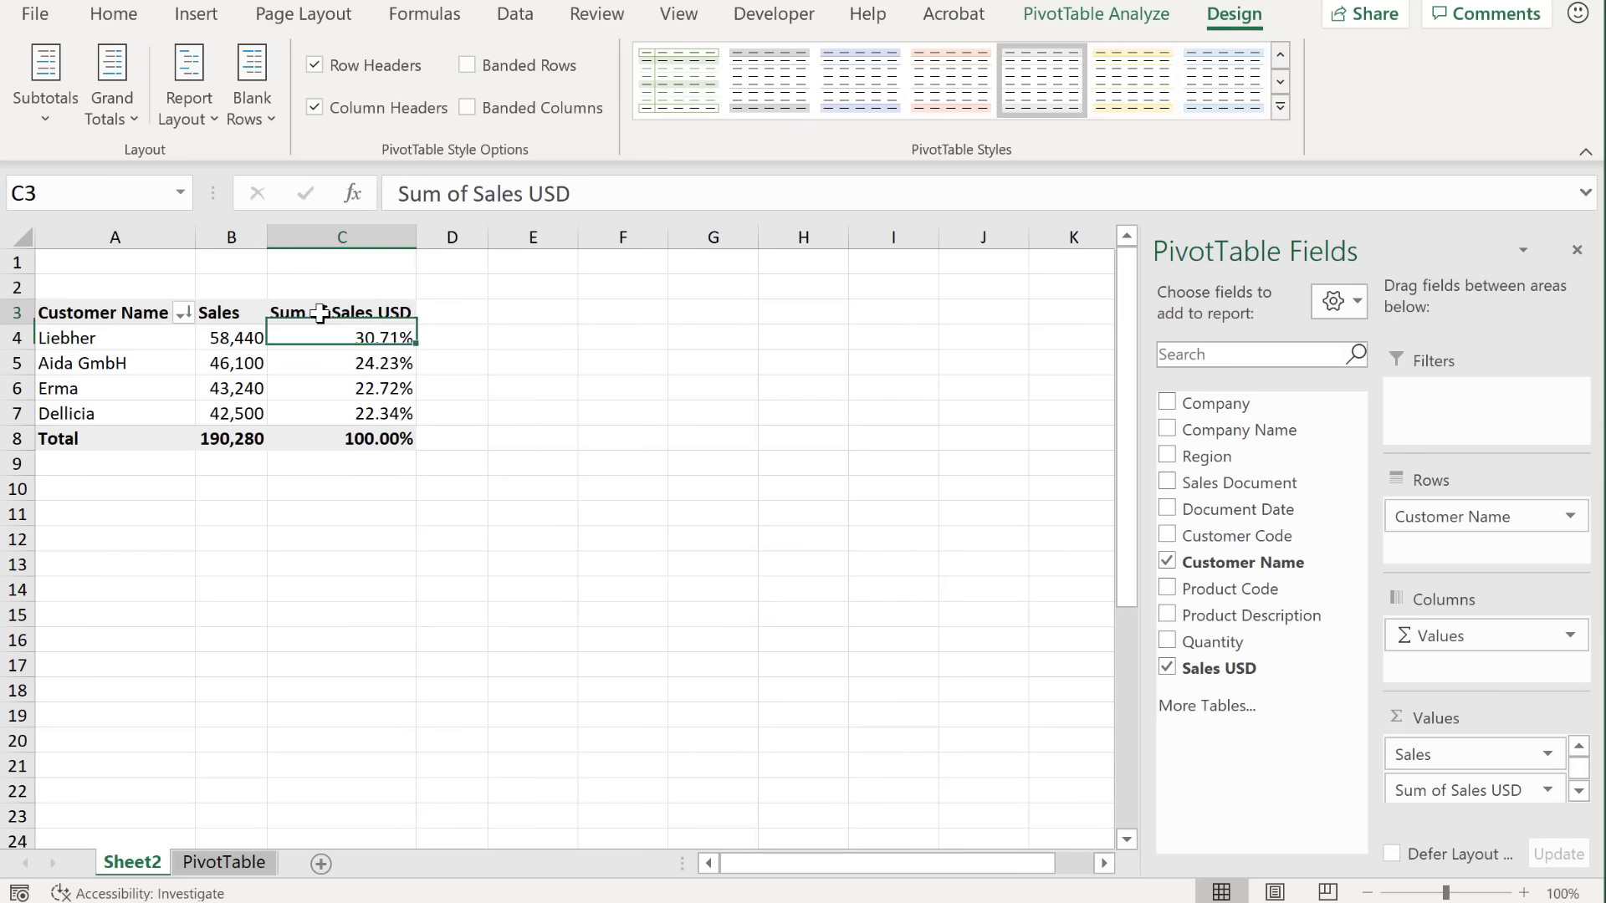
{"action": "left_click", "coordinate": [573, 193]}
{"action": "double_click", "coordinate": [541, 194]}
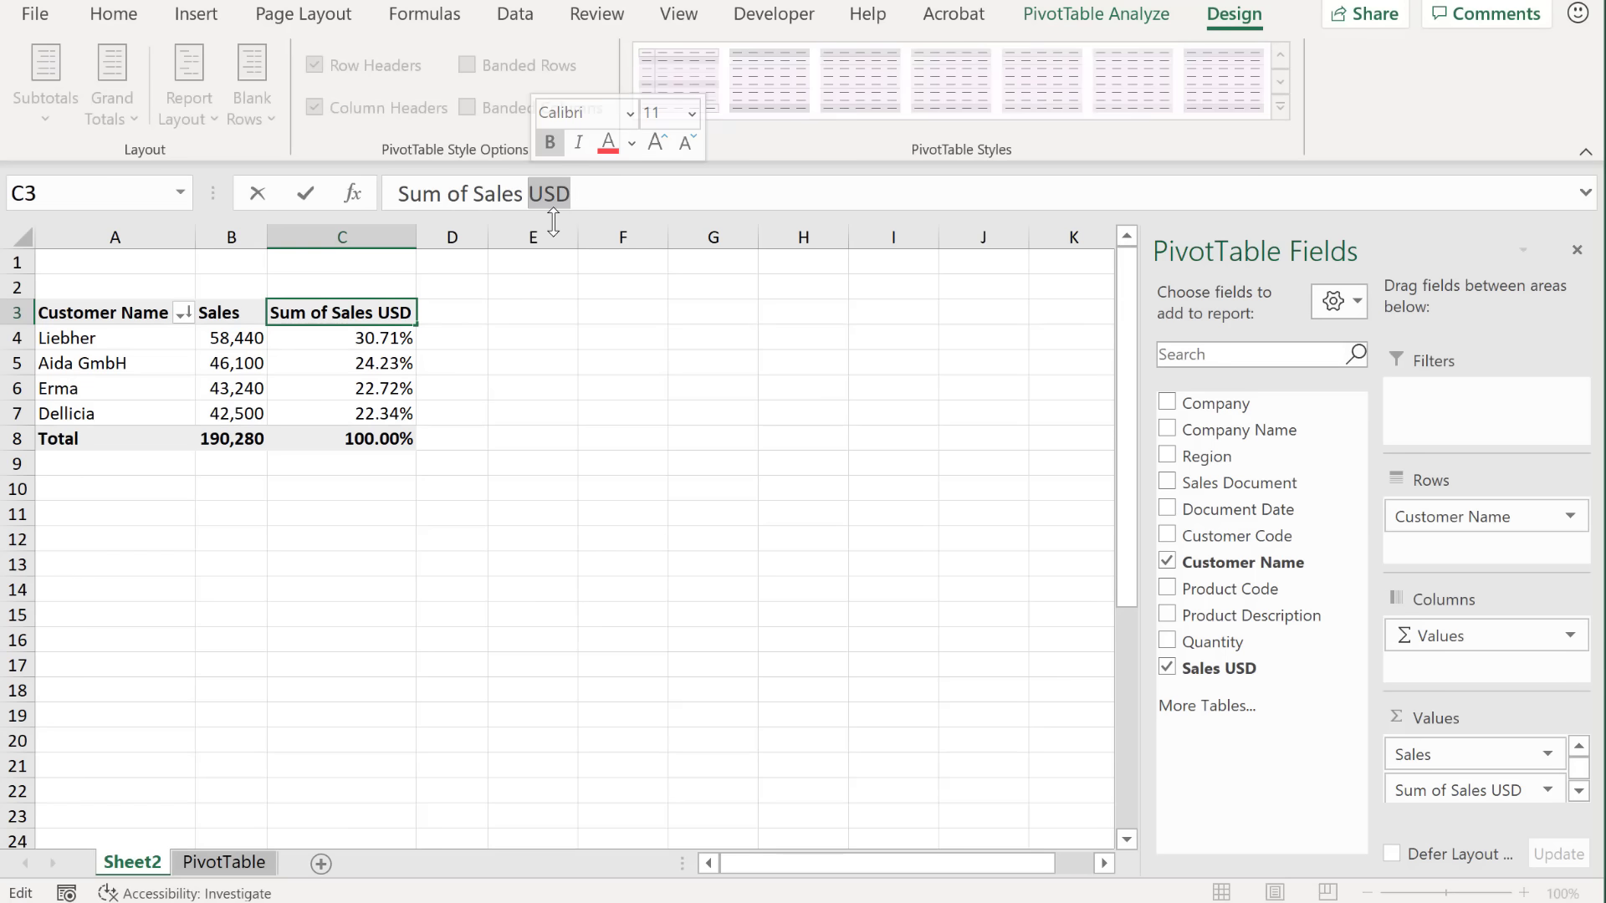
{"action": "type", "text": "%"}
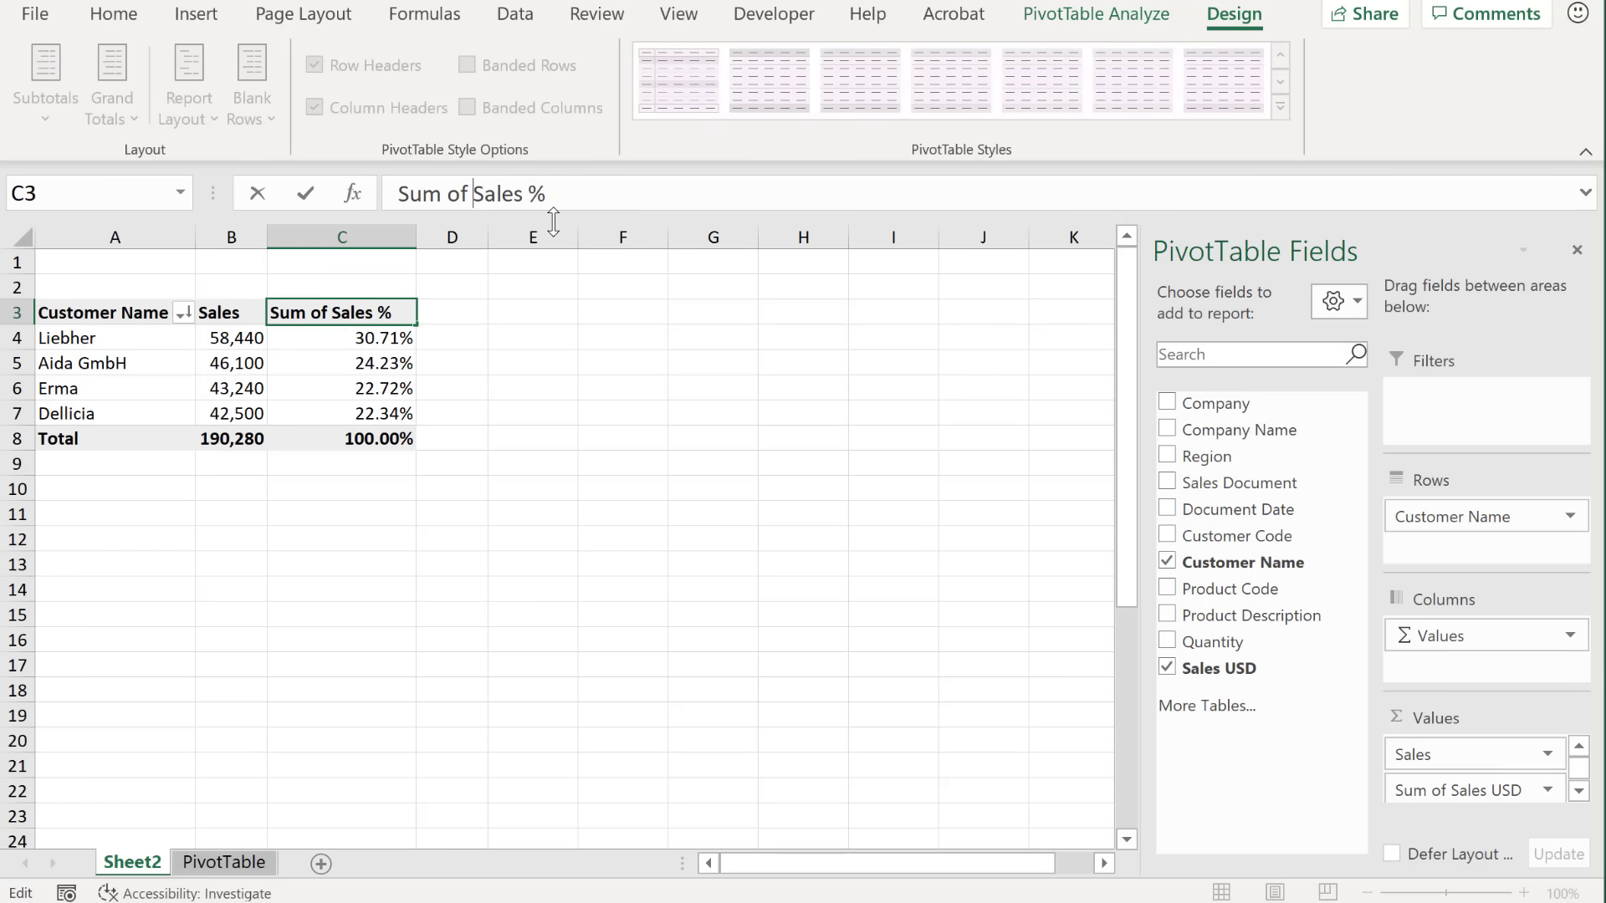
{"action": "key", "text": "BackSpace"}
{"action": "key", "text": "BackSpace"}
{"action": "key", "text": "BackSpace"}
{"action": "key", "text": "BackSpace"}
{"action": "key", "text": "BackSpace"}
{"action": "key", "text": "BackSpace"}
{"action": "key", "text": "BackSpace"}
{"action": "key", "text": "Return"}
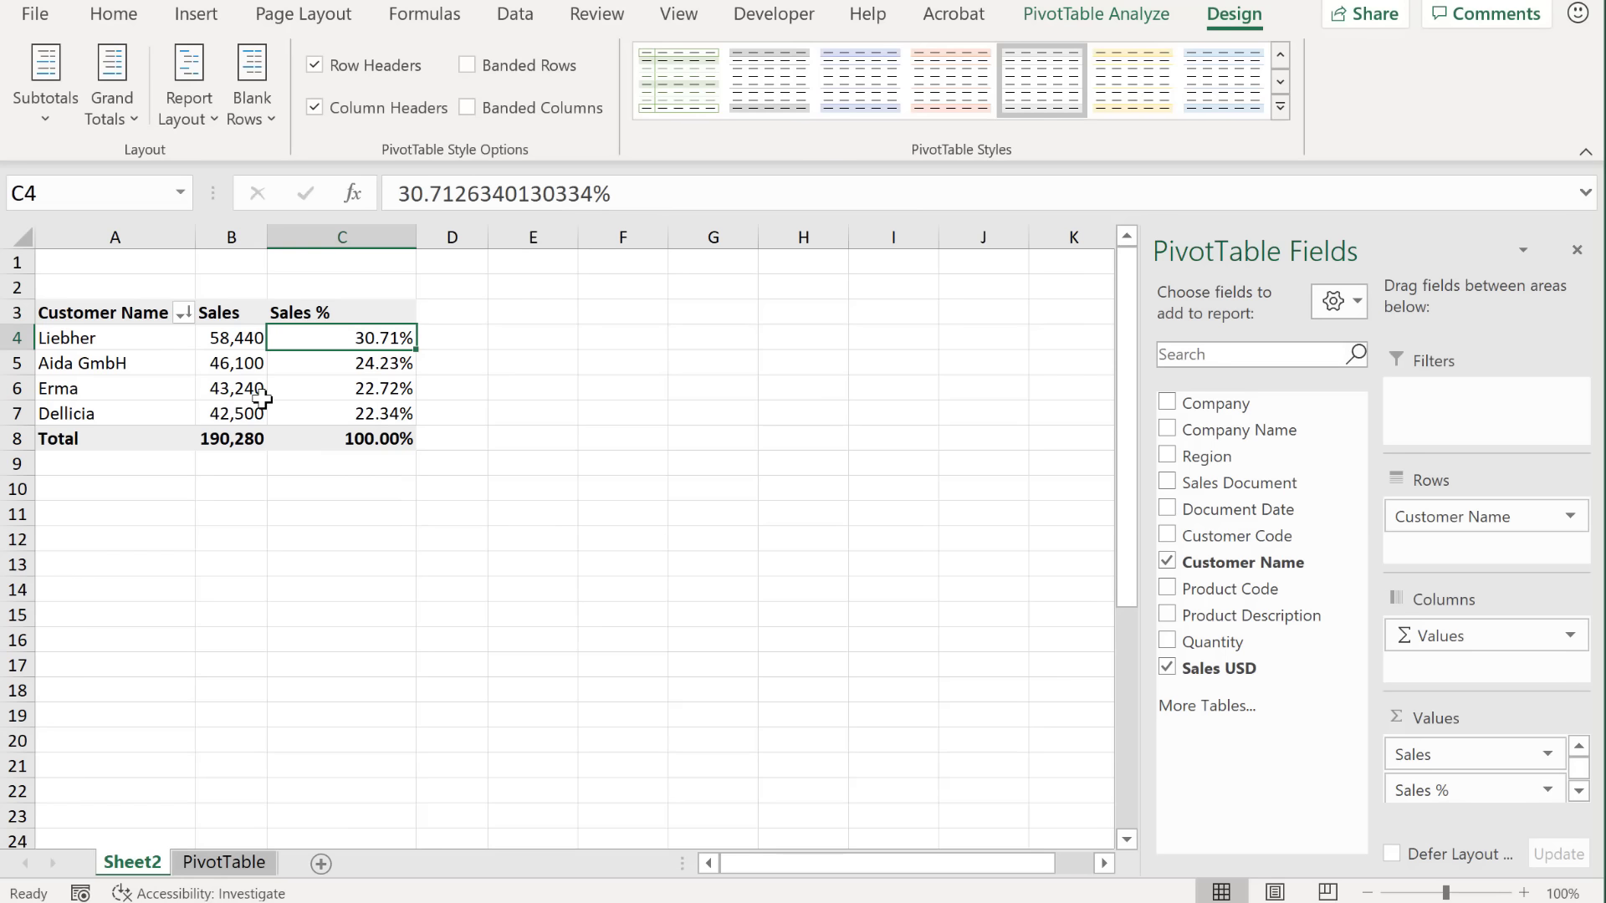
{"action": "mouse_move", "coordinate": [255, 392]}
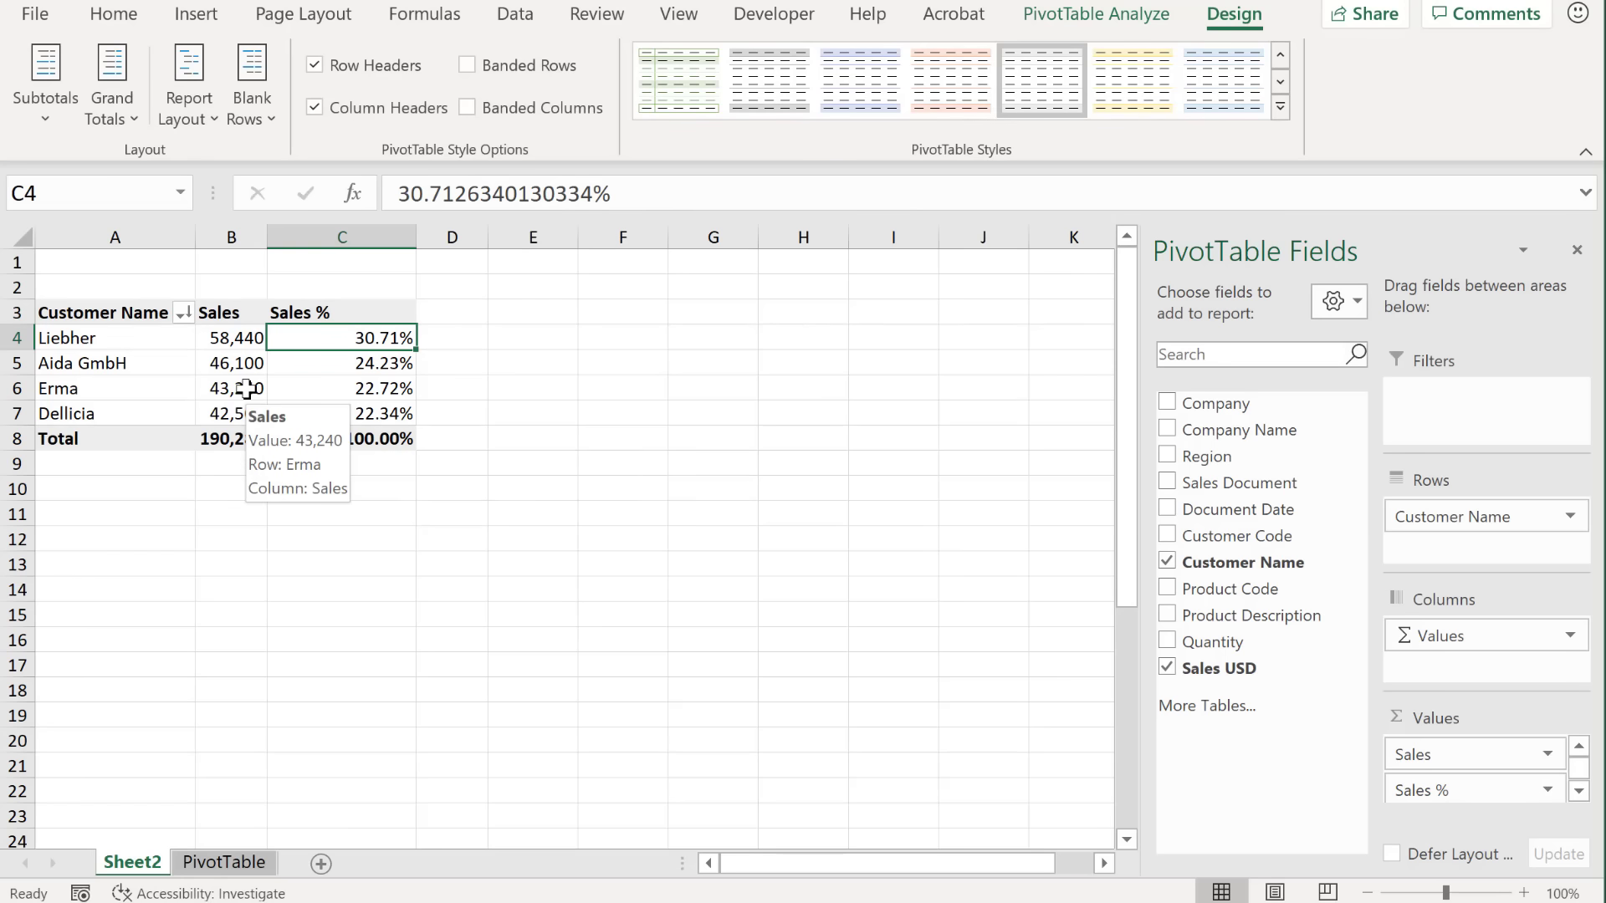
{"action": "left_click", "coordinate": [248, 389]}
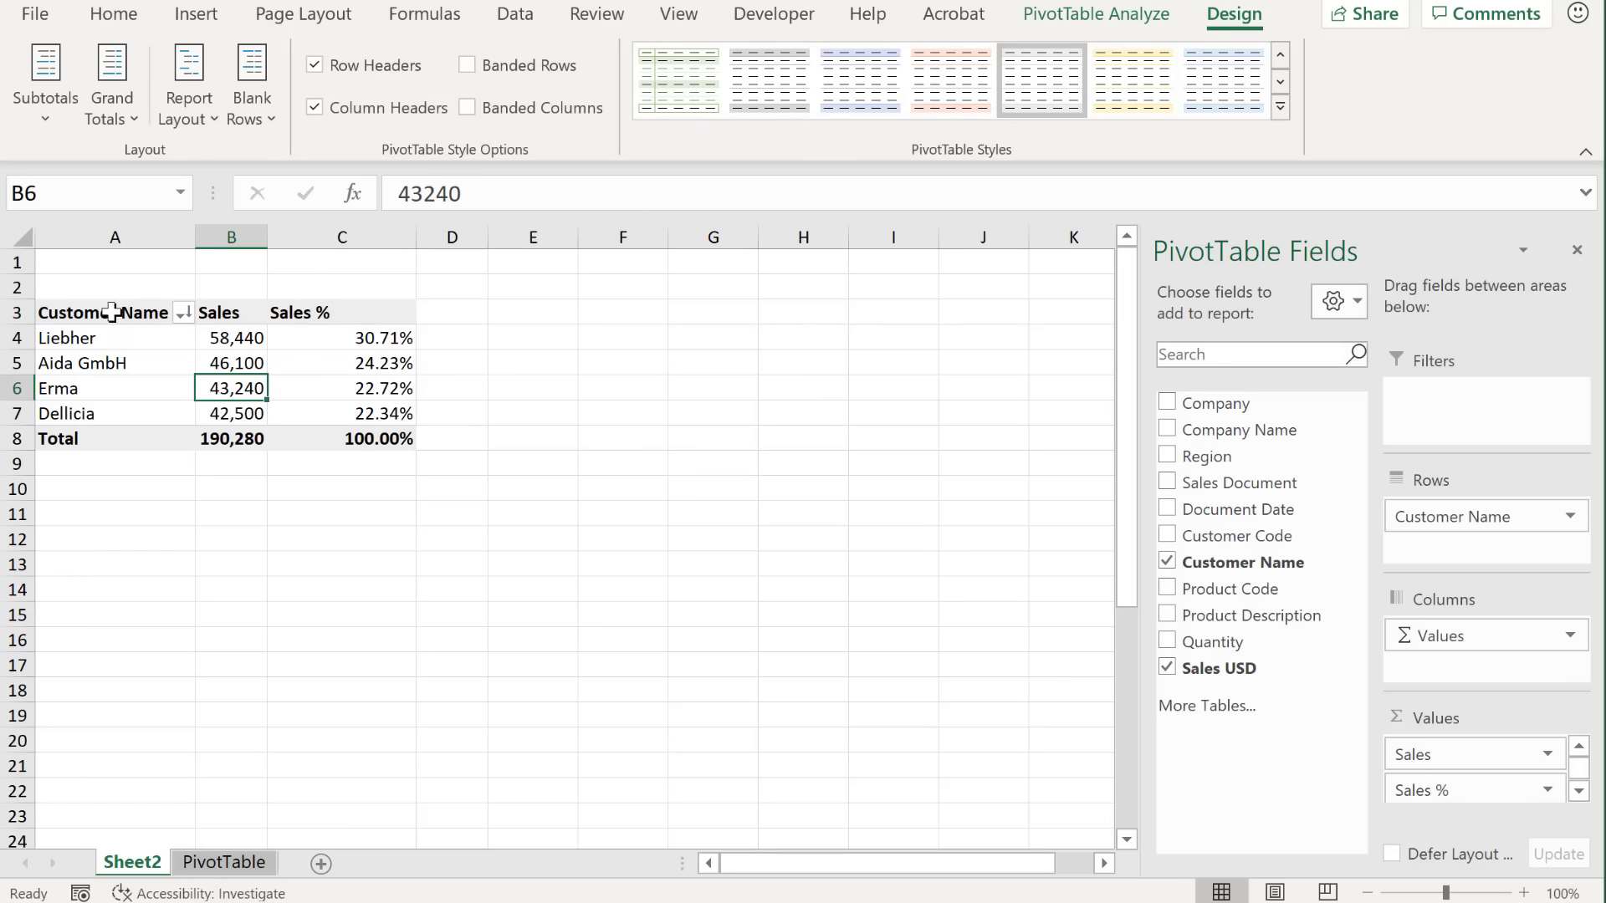
Step: Copy the customer PivotTable A3:C8 to F3 and swap Customer Name and Sales % for Product Description rows
{"action": "left_click_drag", "start_coordinate": [112, 312], "coordinate": [350, 430]}
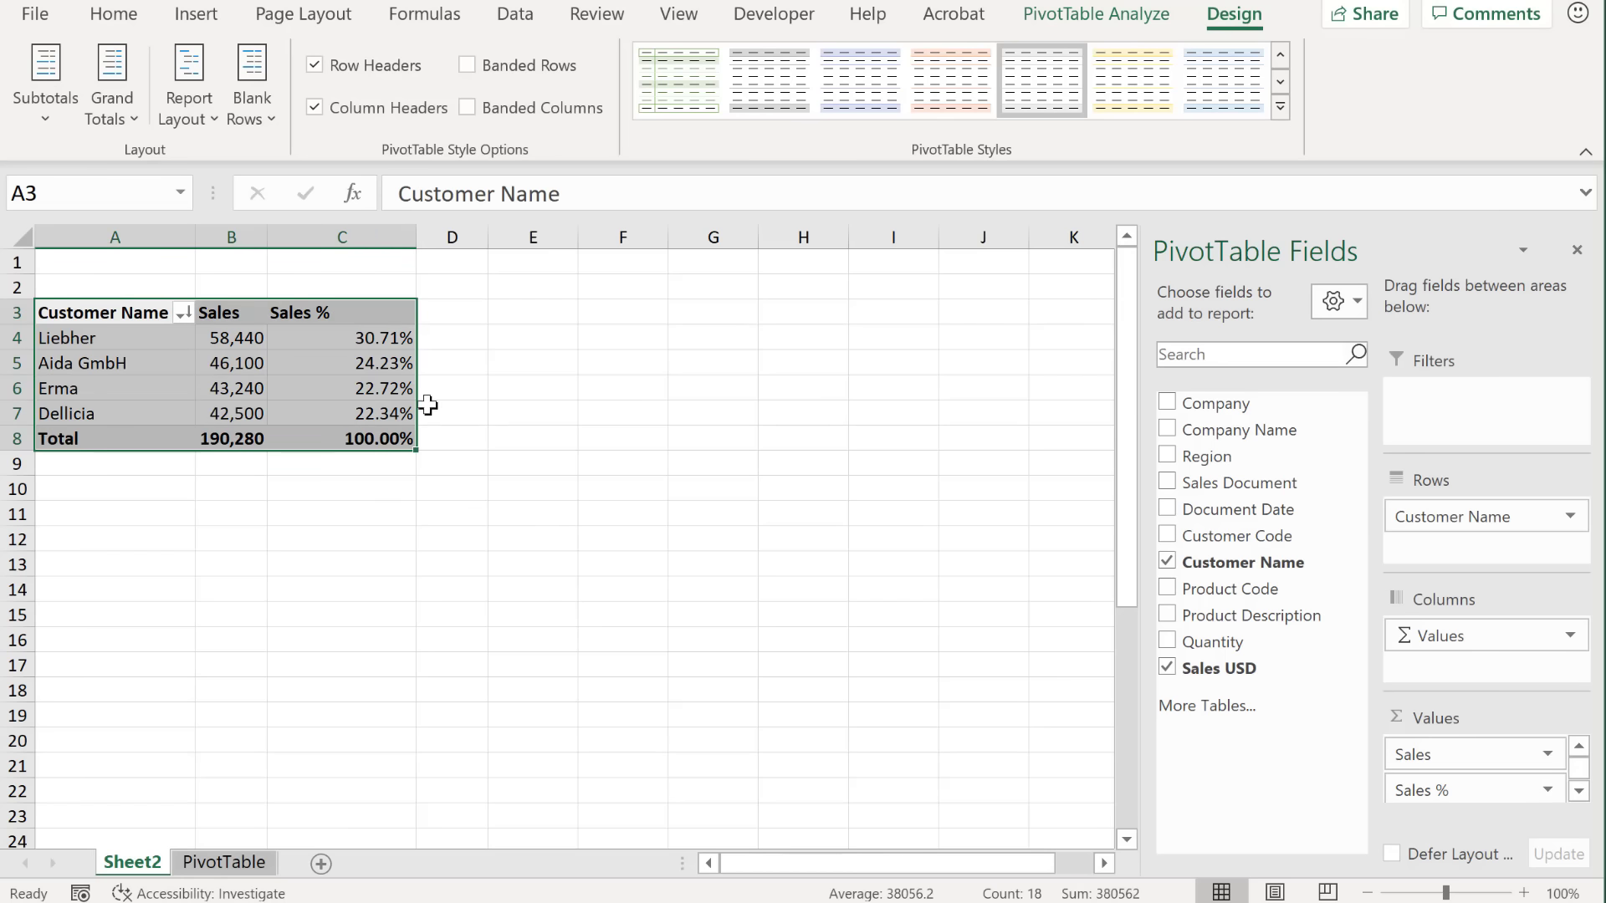
{"action": "key", "text": "ctrl+c"}
{"action": "left_click", "coordinate": [623, 317]}
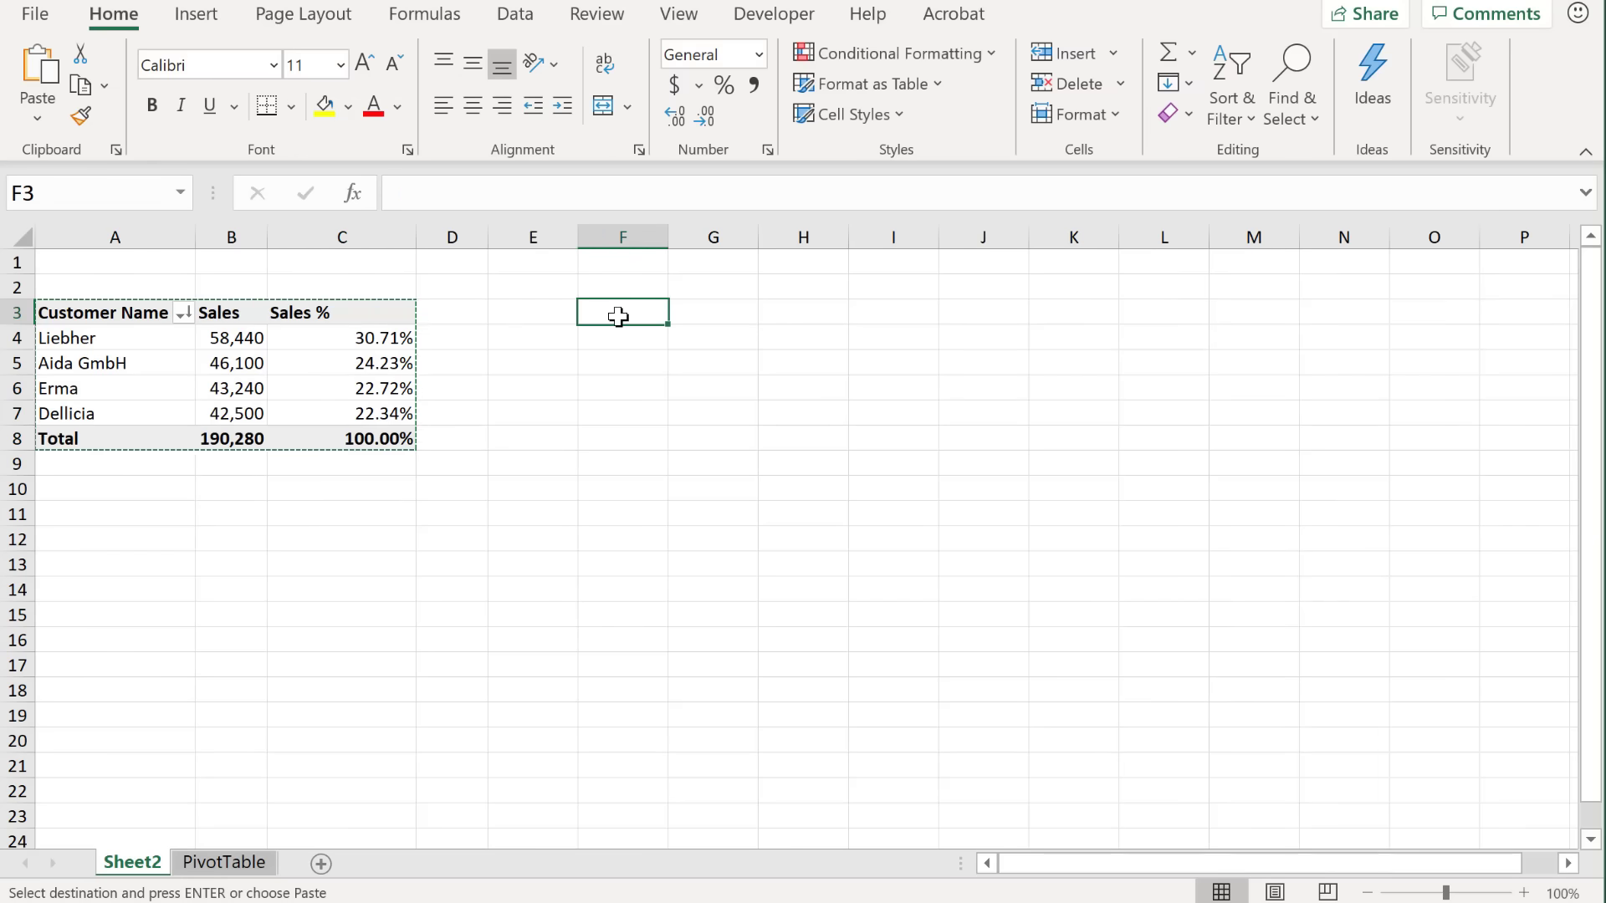
{"action": "key", "text": "ctrl+v"}
{"action": "left_click", "coordinate": [627, 366]}
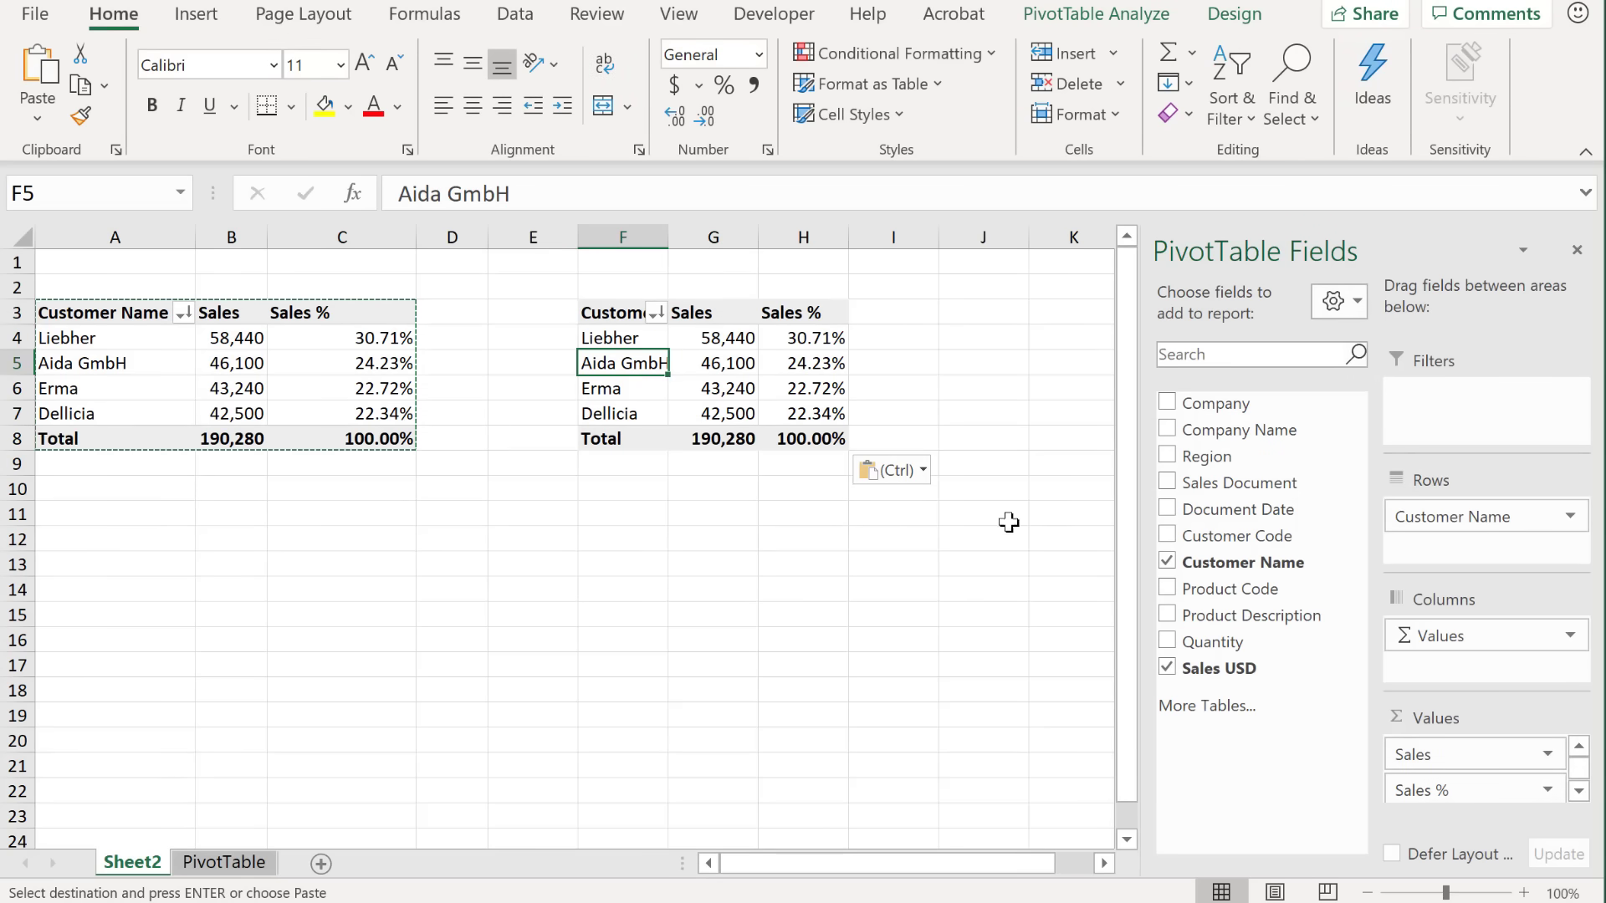
{"action": "left_click_drag", "start_coordinate": [1459, 790], "coordinate": [1238, 749]}
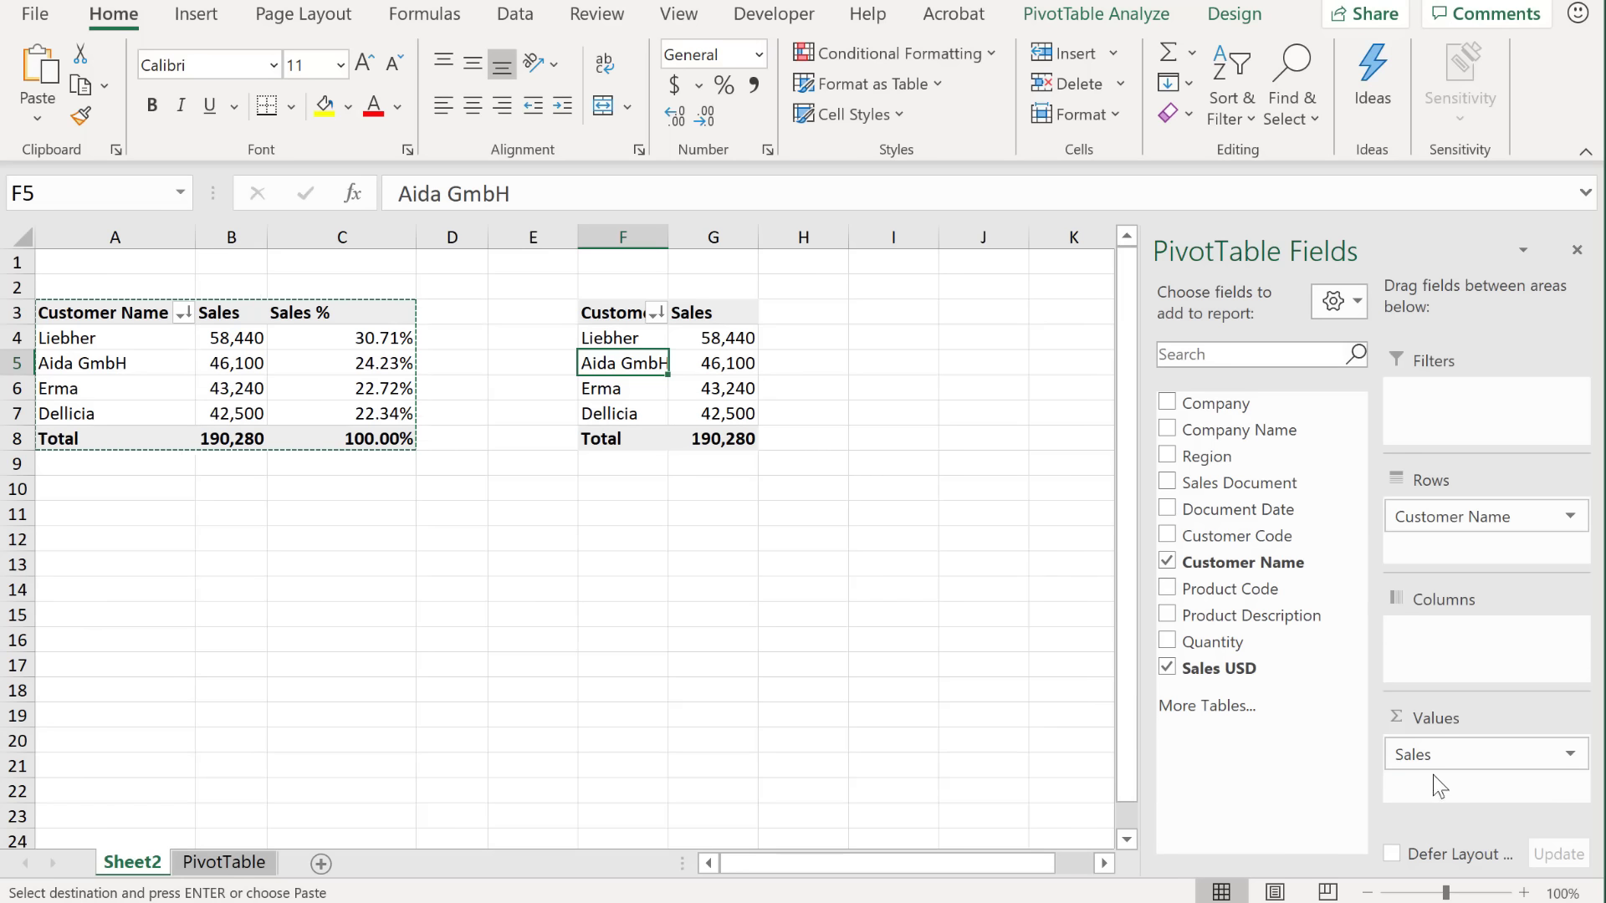
{"action": "left_click_drag", "start_coordinate": [1260, 616], "coordinate": [1460, 573]}
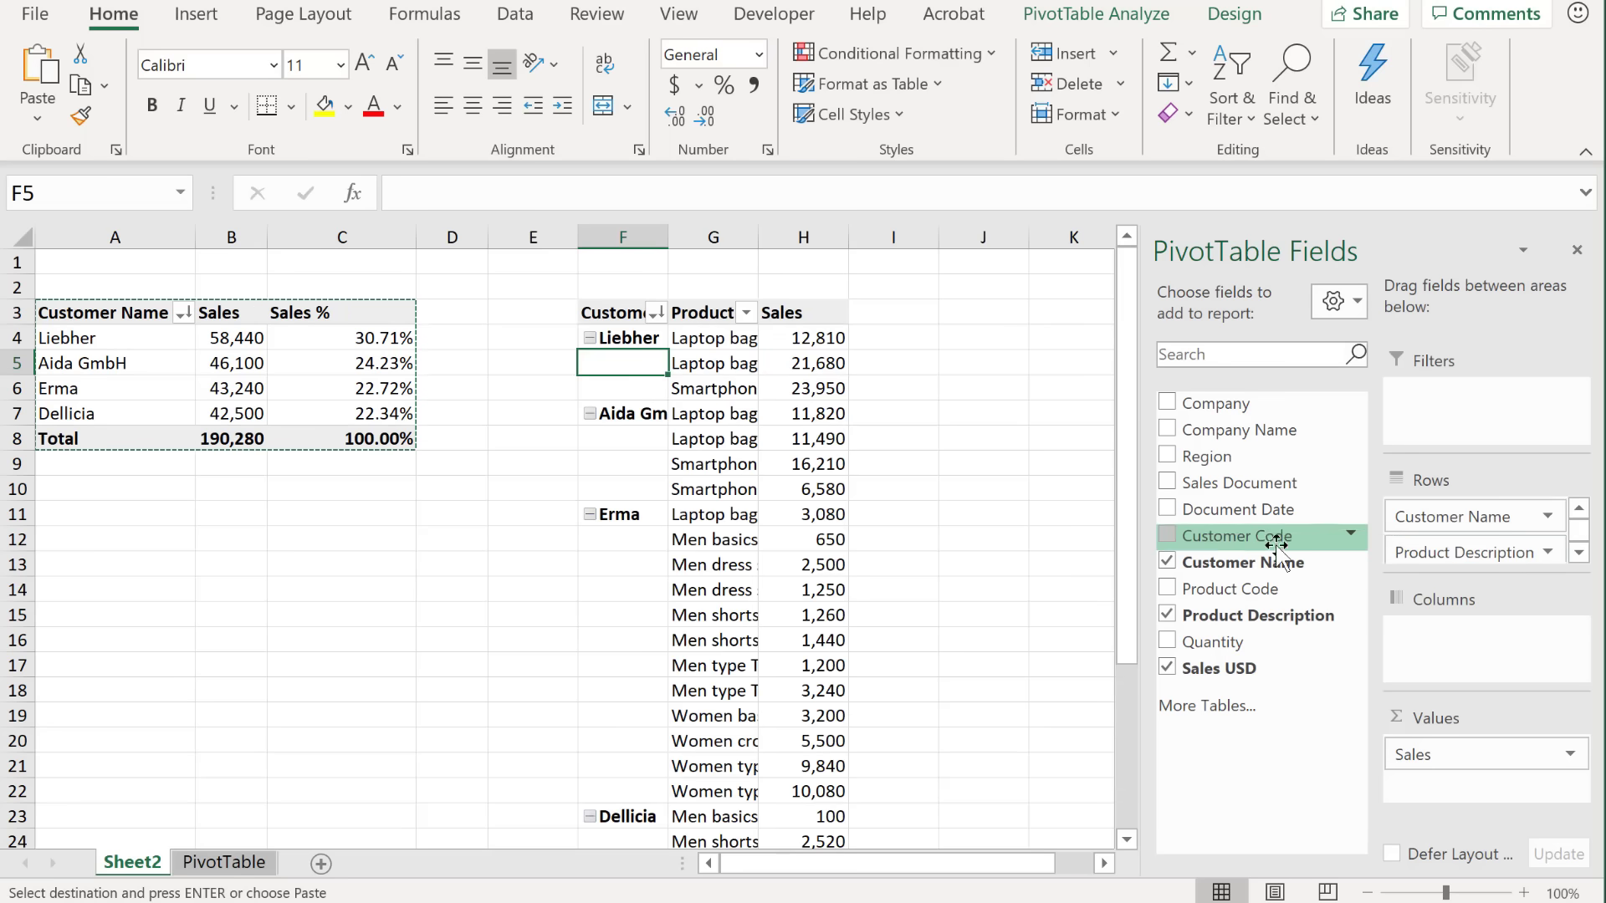
{"action": "left_click_drag", "start_coordinate": [1278, 545], "coordinate": [1277, 548]}
Step: Sort products by sales largest first and autofit column F to show full names
{"action": "right_click", "coordinate": [716, 339]}
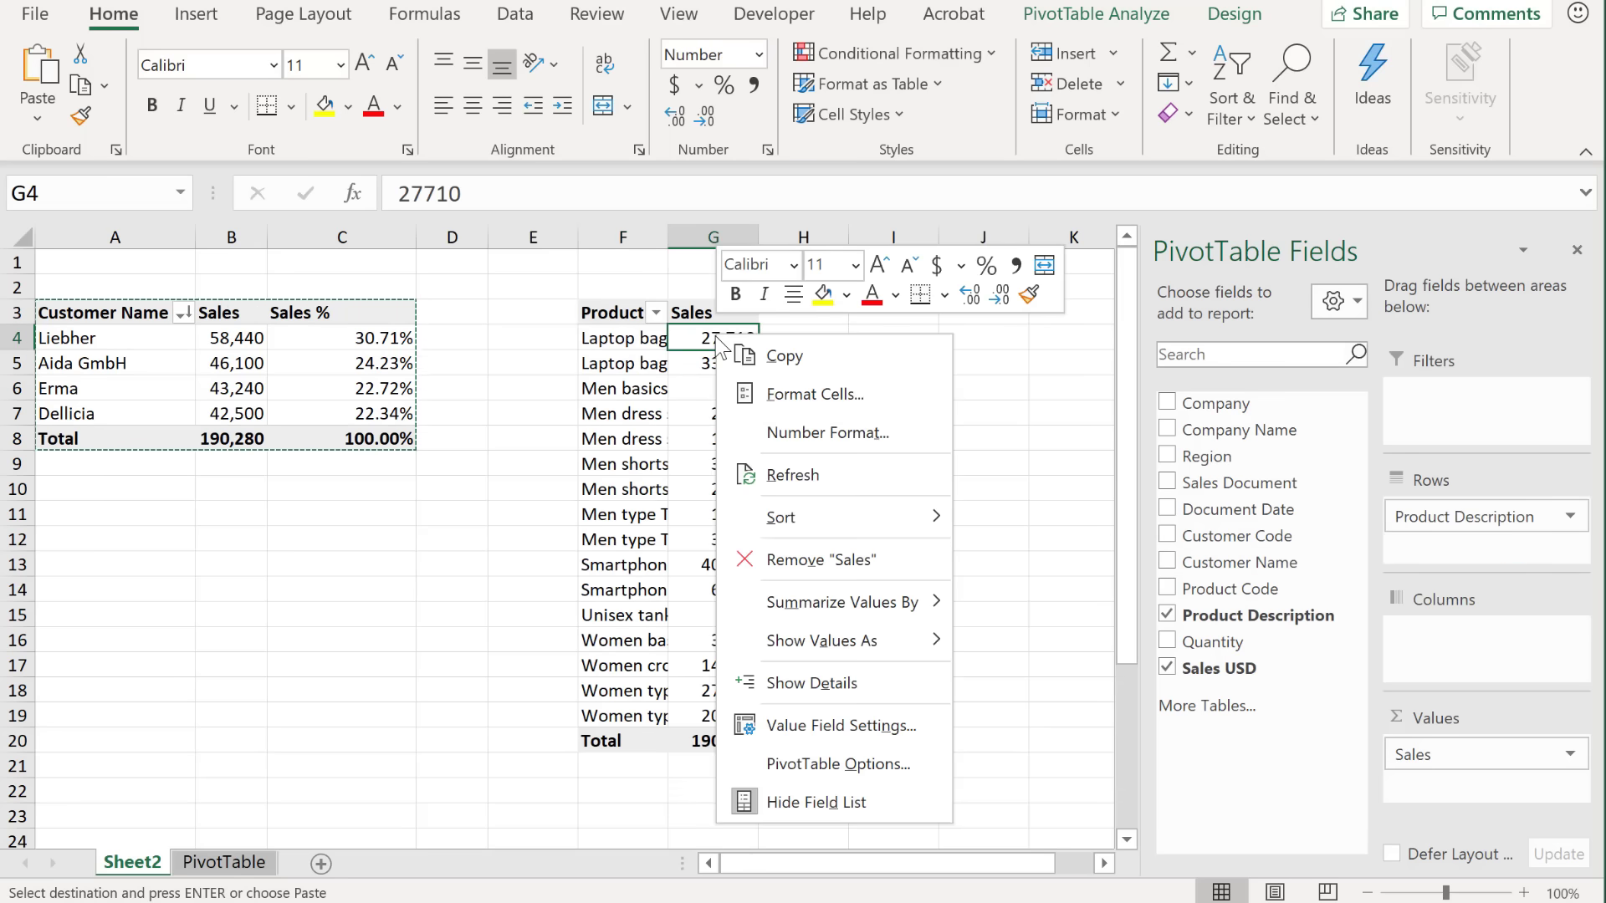
{"action": "mouse_move", "coordinate": [838, 518]}
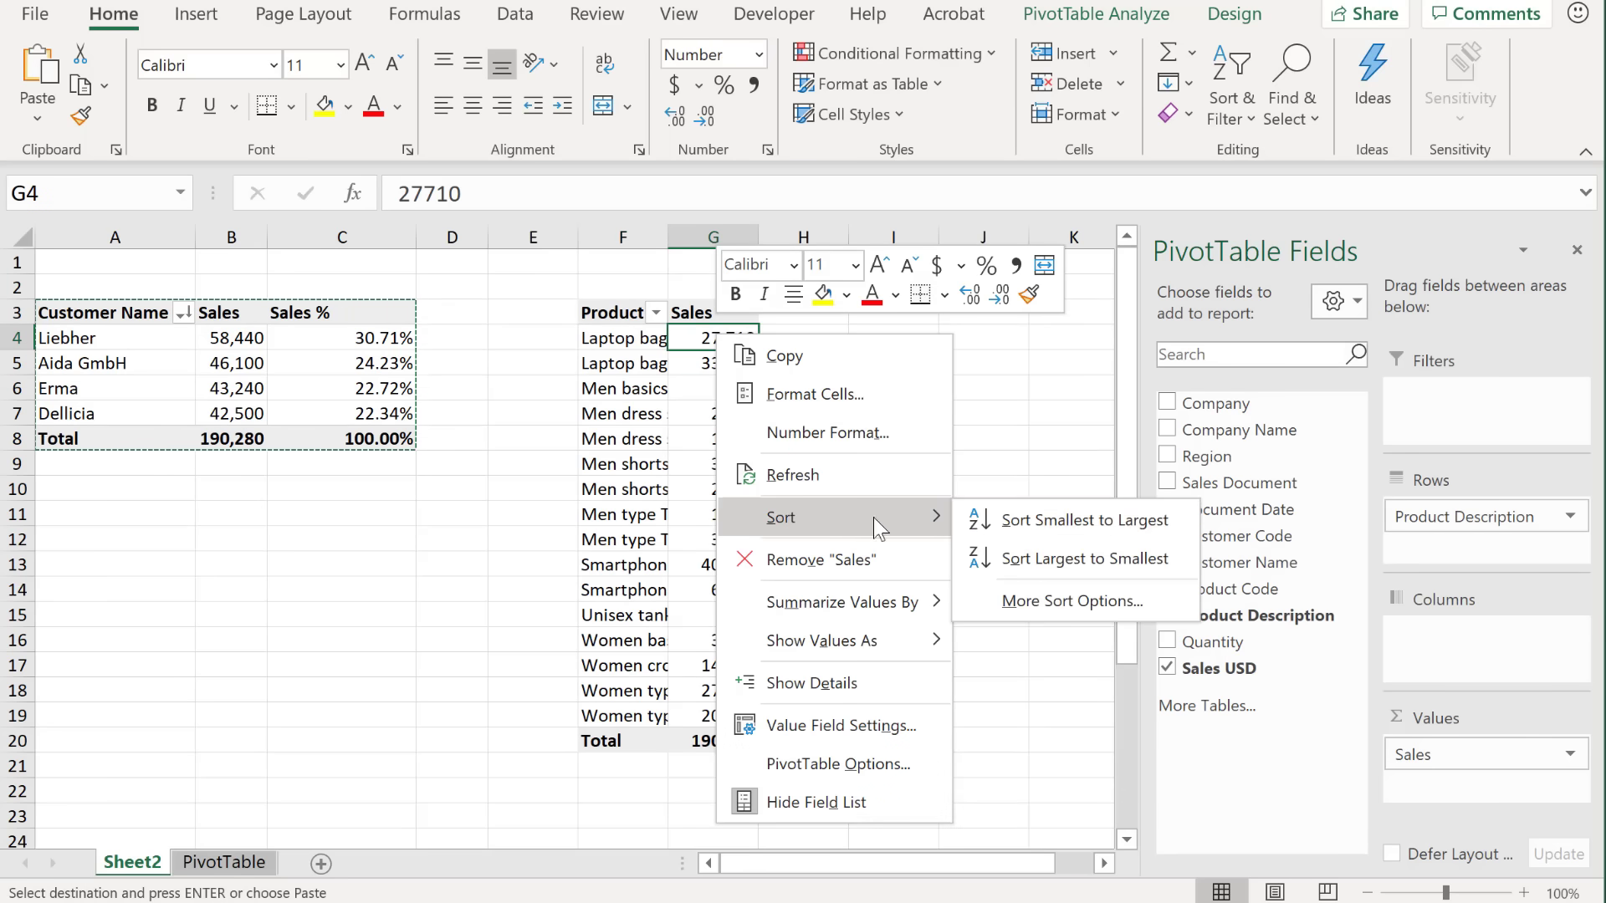
{"action": "left_click", "coordinate": [1076, 555]}
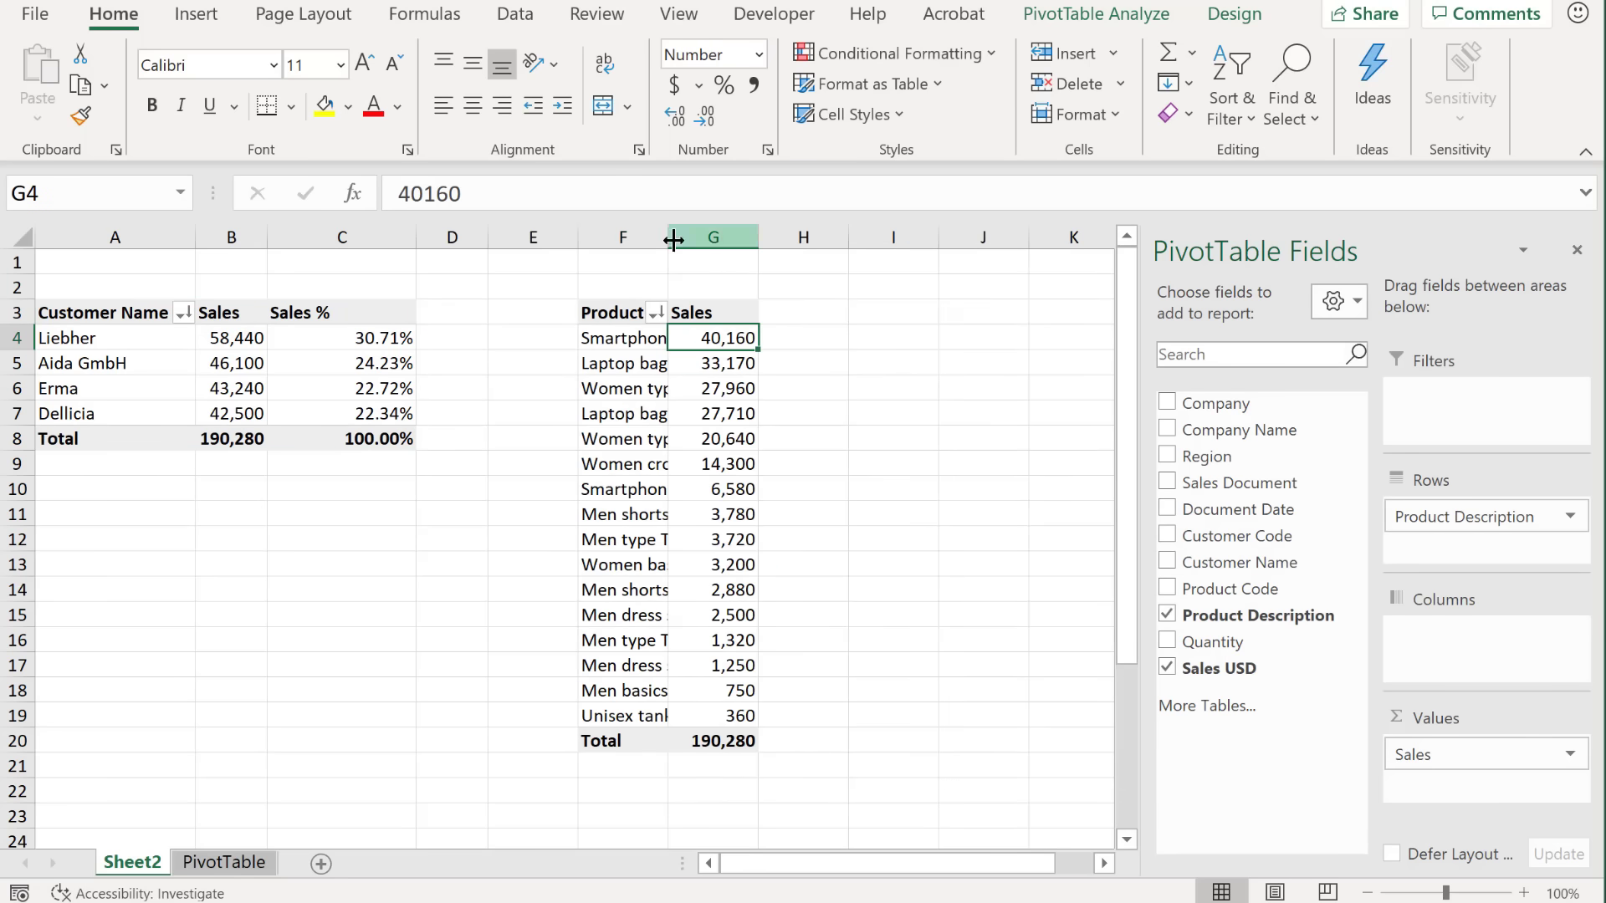
{"action": "left_click_drag", "start_coordinate": [669, 240], "coordinate": [786, 239]}
{"action": "left_click", "coordinate": [721, 416]}
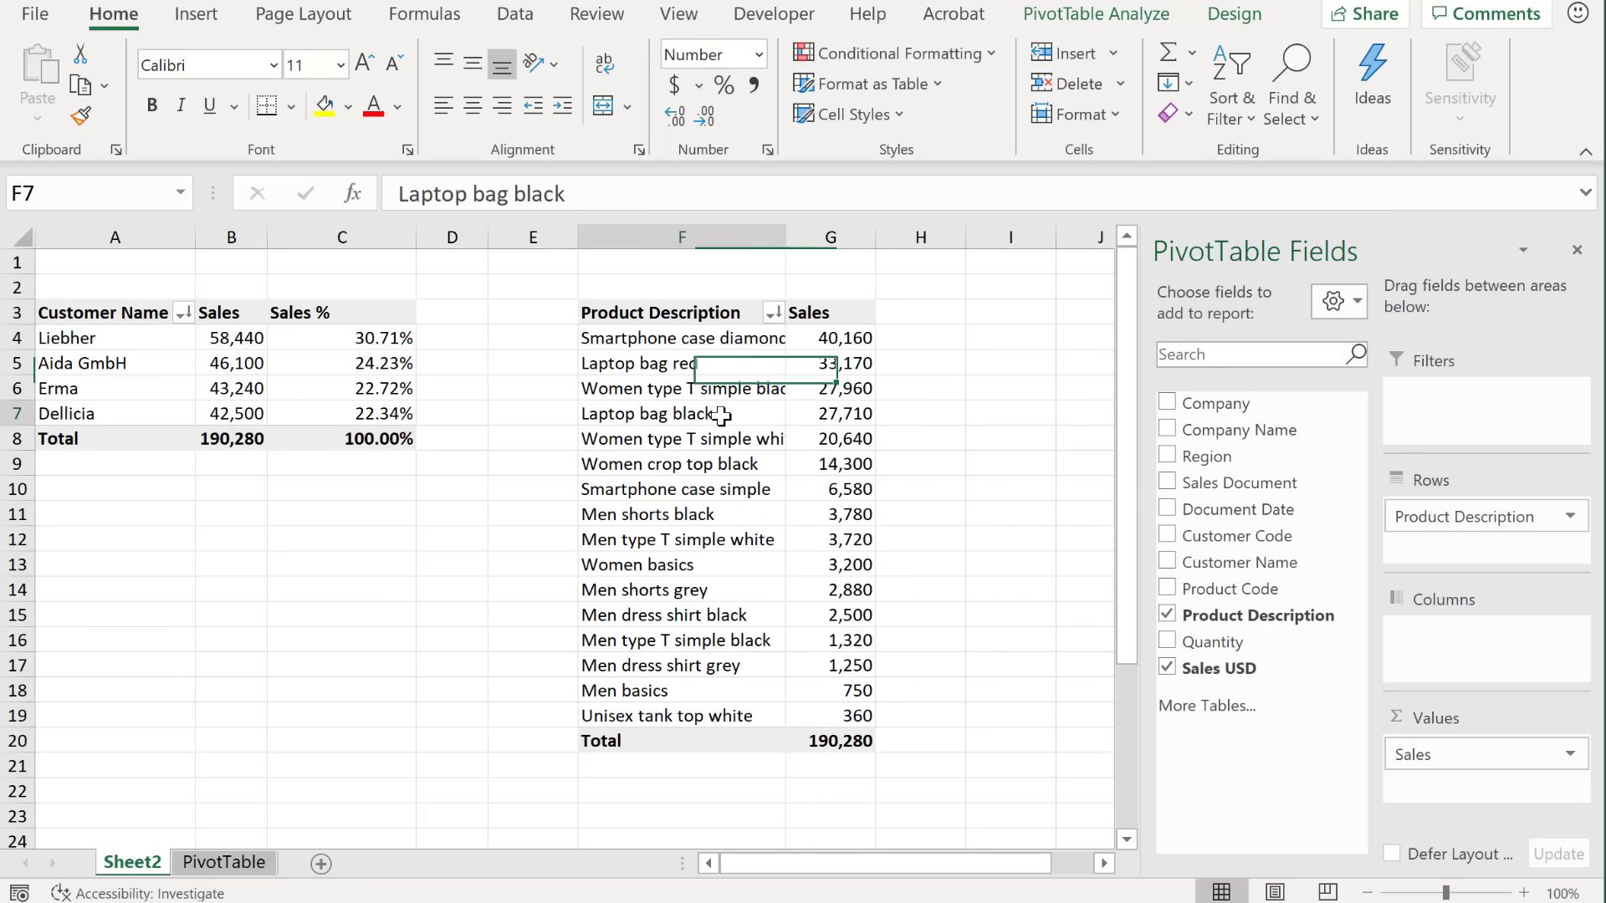
{"action": "double_click", "coordinate": [785, 237]}
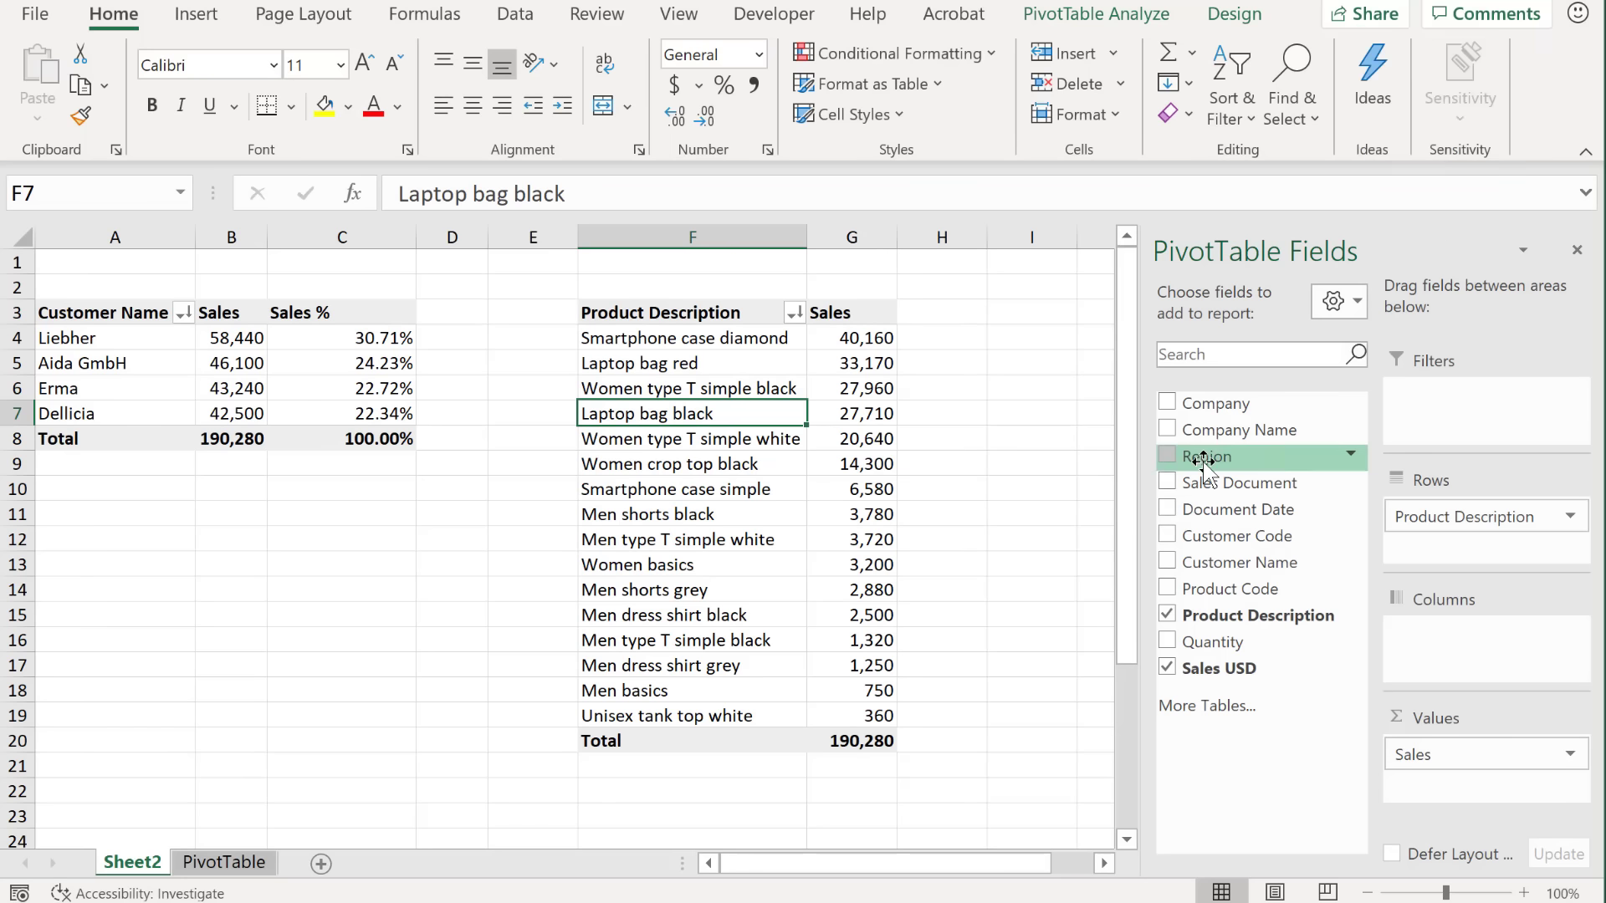
Step: Try Region as a report filter on the product pivot, then remove it
{"action": "left_click_drag", "start_coordinate": [1205, 460], "coordinate": [1439, 399]}
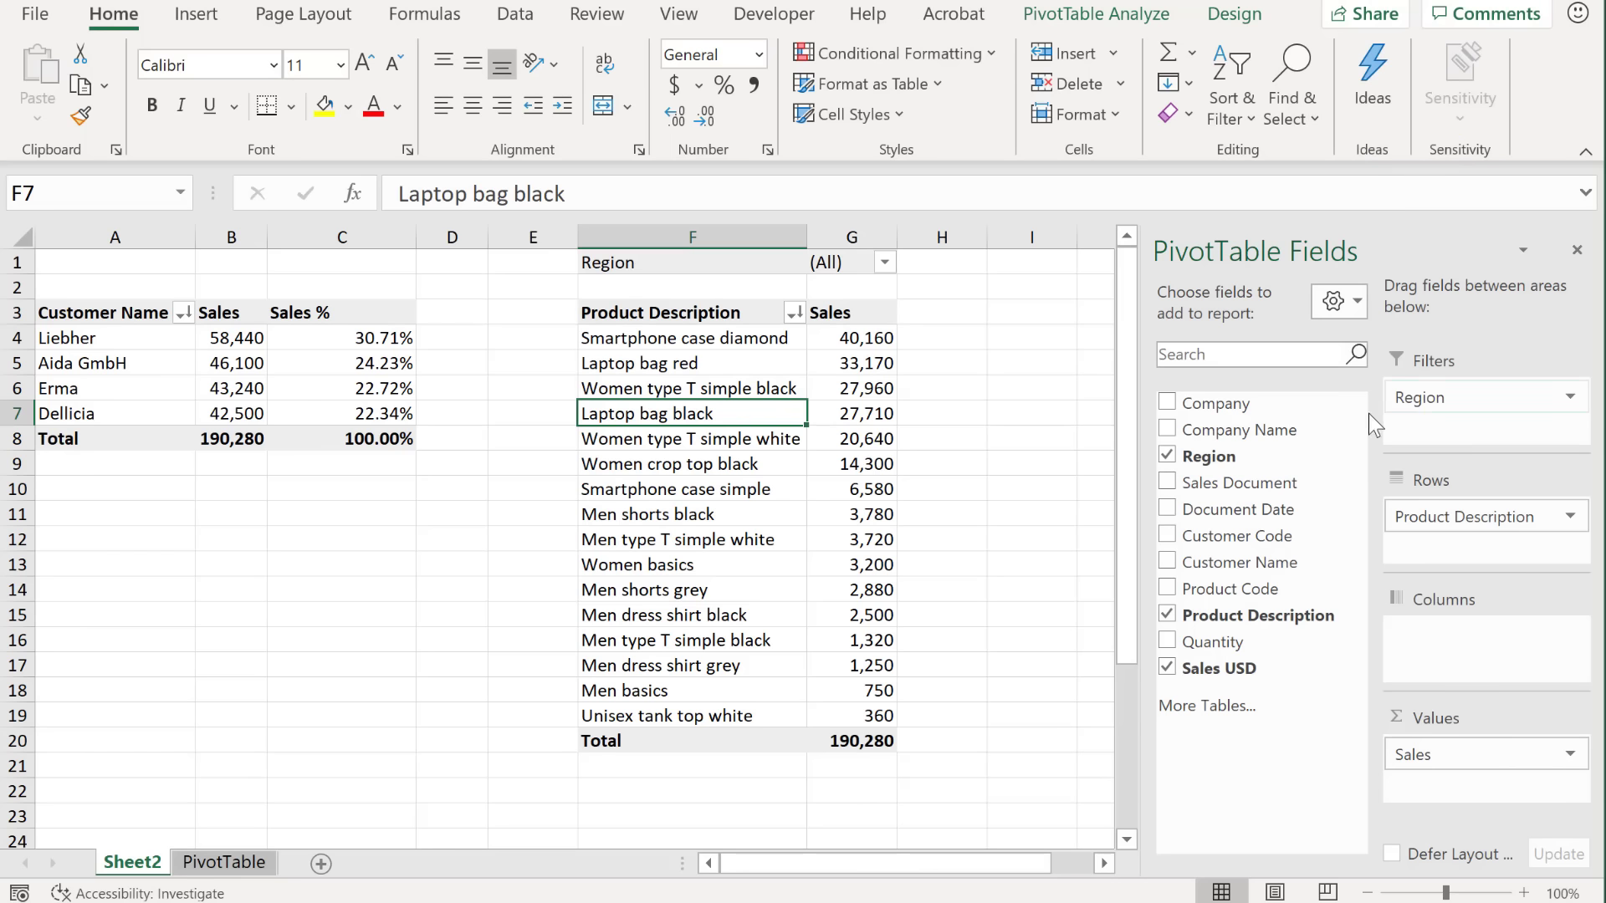
{"action": "left_click", "coordinate": [886, 263]}
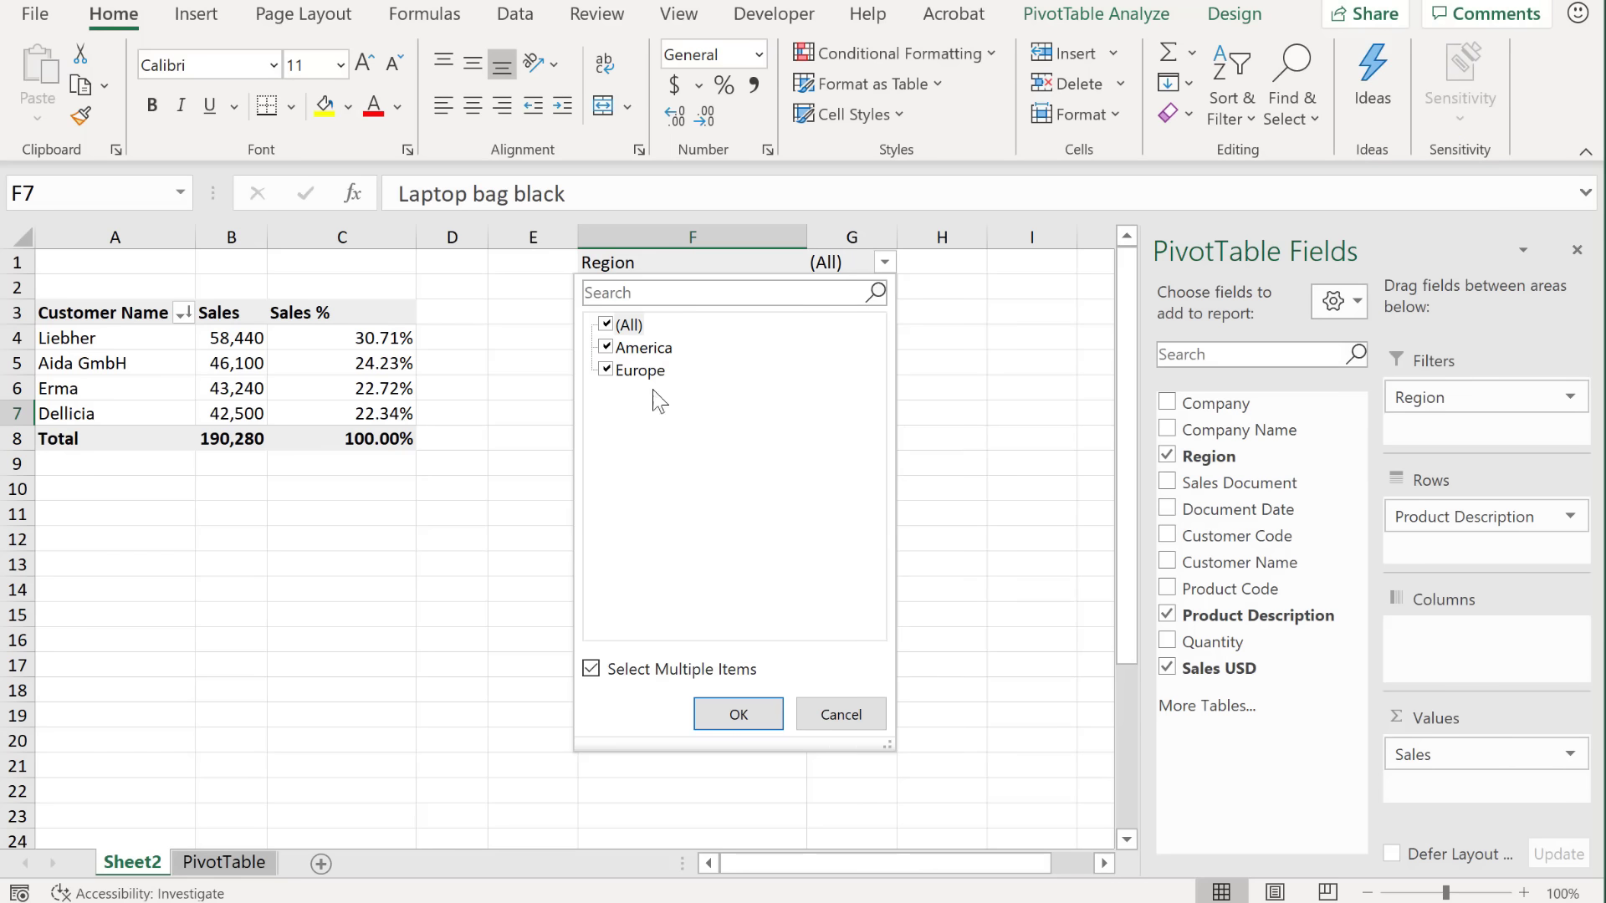
{"action": "left_click", "coordinate": [844, 710]}
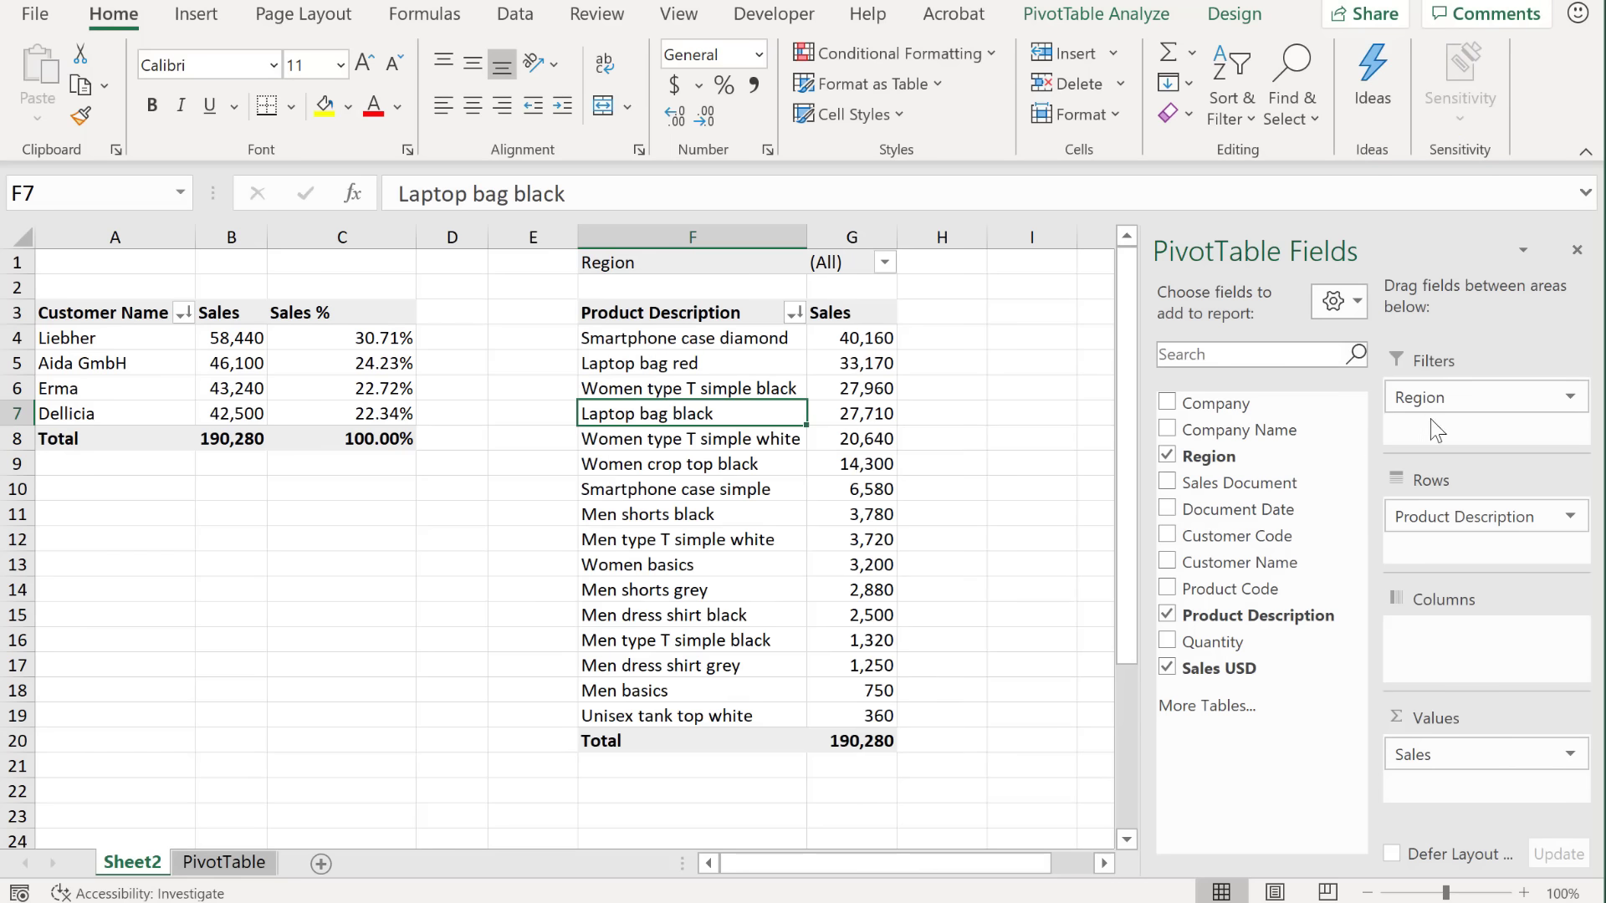
{"action": "left_click_drag", "start_coordinate": [1437, 400], "coordinate": [1259, 522]}
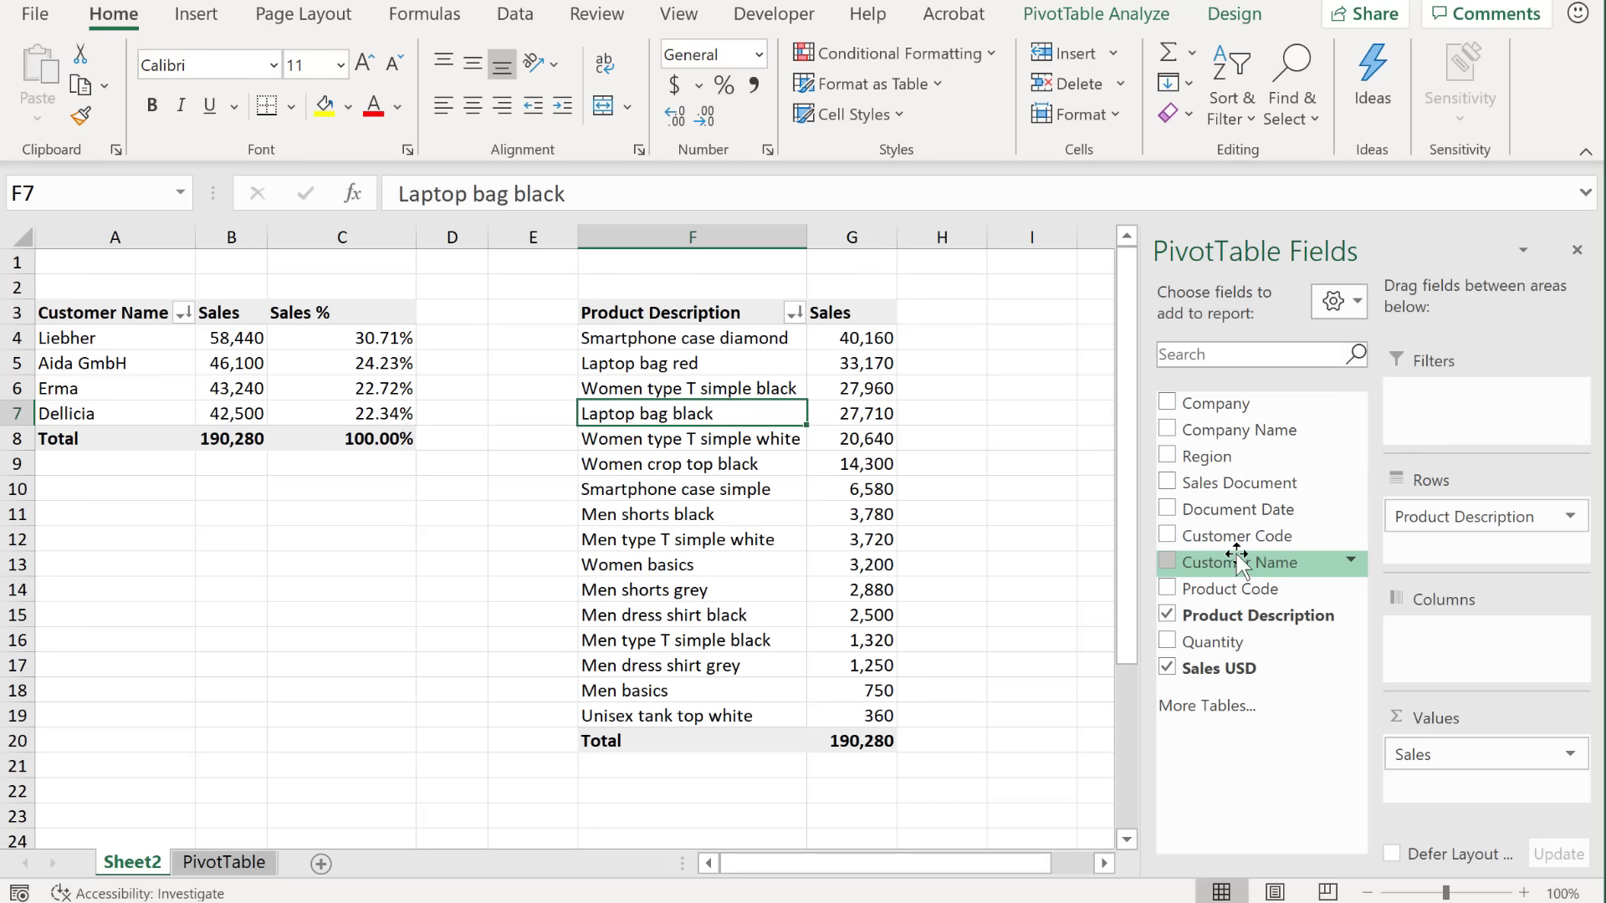
Step: Add a Region slicer, shorten it and place it over columns H–J
{"action": "right_click", "coordinate": [1209, 456]}
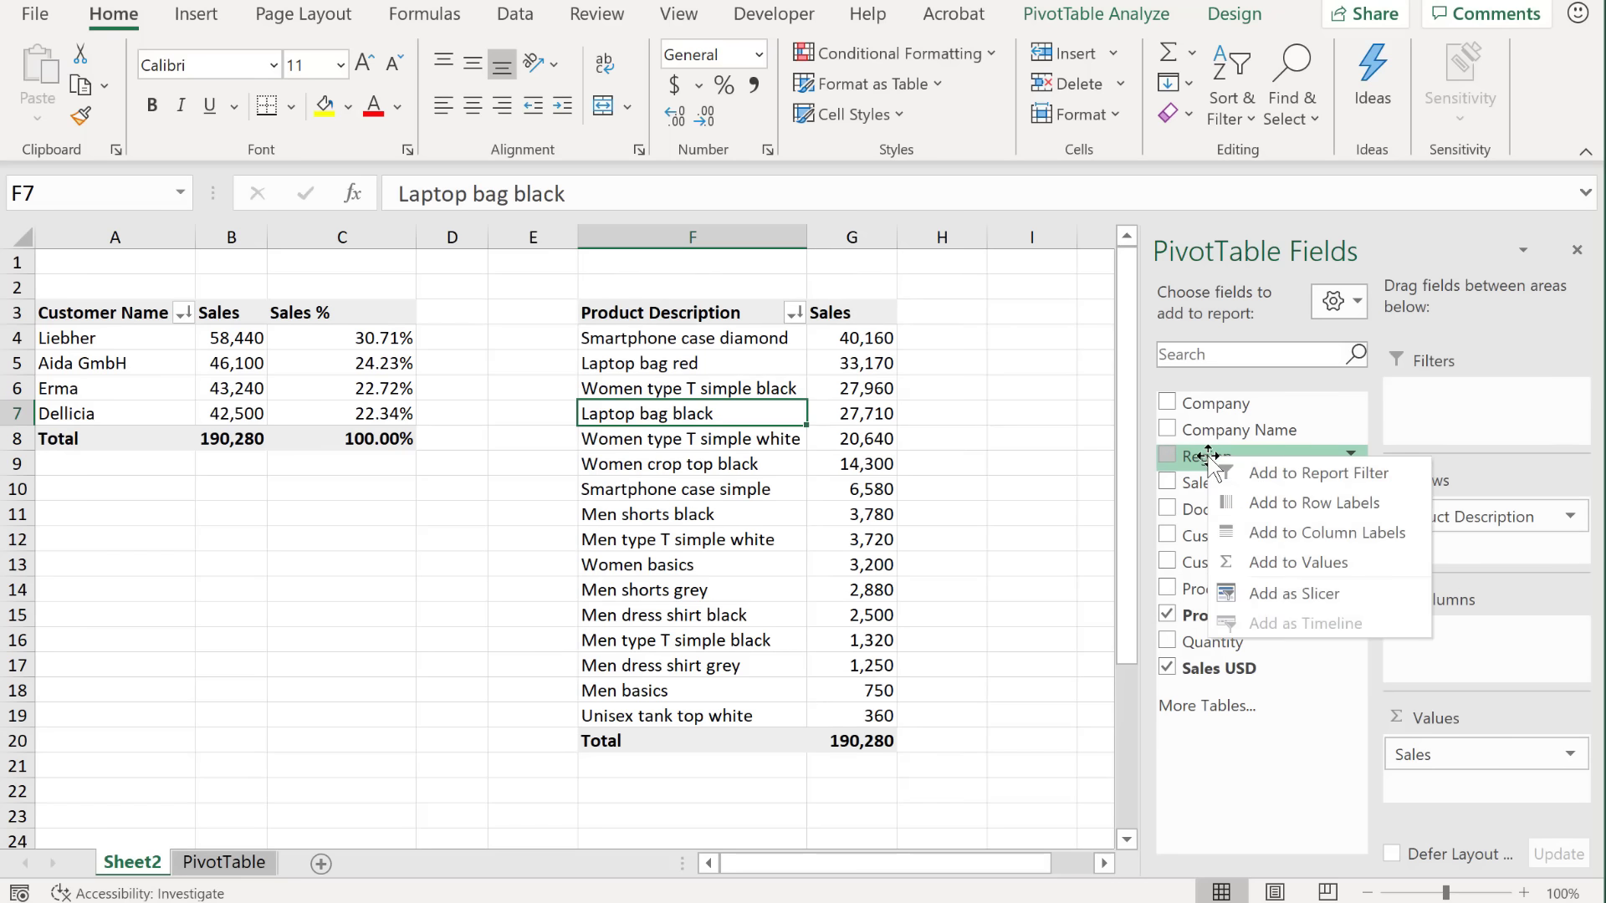
{"action": "left_click", "coordinate": [1288, 593]}
{"action": "left_click", "coordinate": [586, 725]}
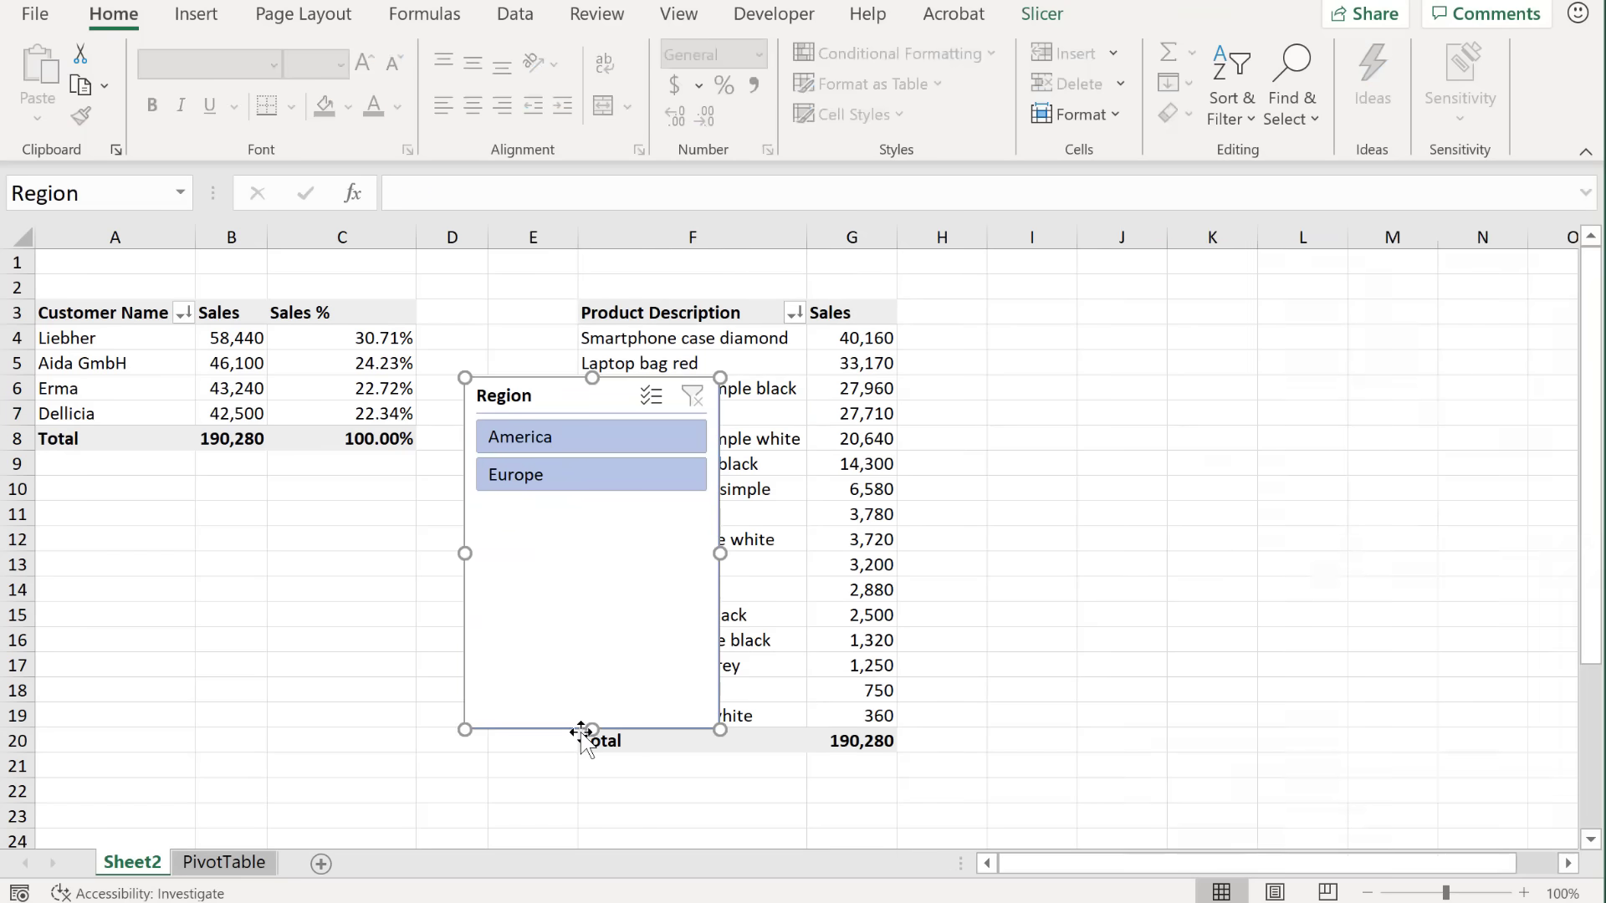
{"action": "left_click_drag", "start_coordinate": [591, 728], "coordinate": [596, 556]}
{"action": "left_click_drag", "start_coordinate": [530, 384], "coordinate": [982, 284]}
{"action": "left_click", "coordinate": [996, 535]}
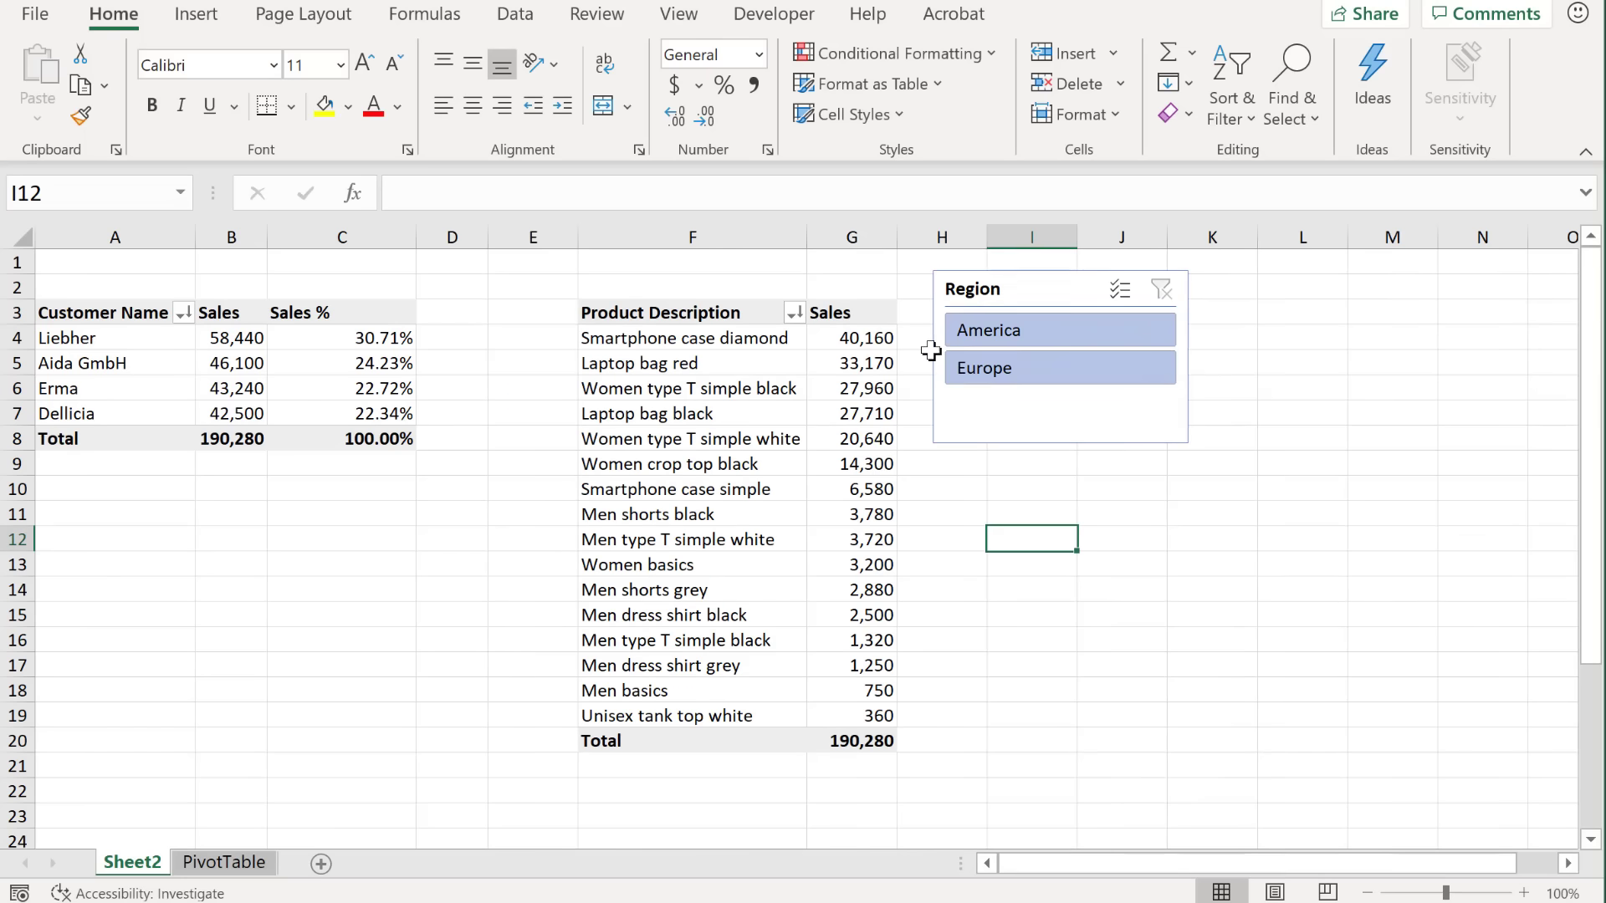
Step: Filter the product pivot with the slicer, ending on America (total 85,740)
{"action": "left_click", "coordinate": [990, 330]}
{"action": "left_click", "coordinate": [1000, 368]}
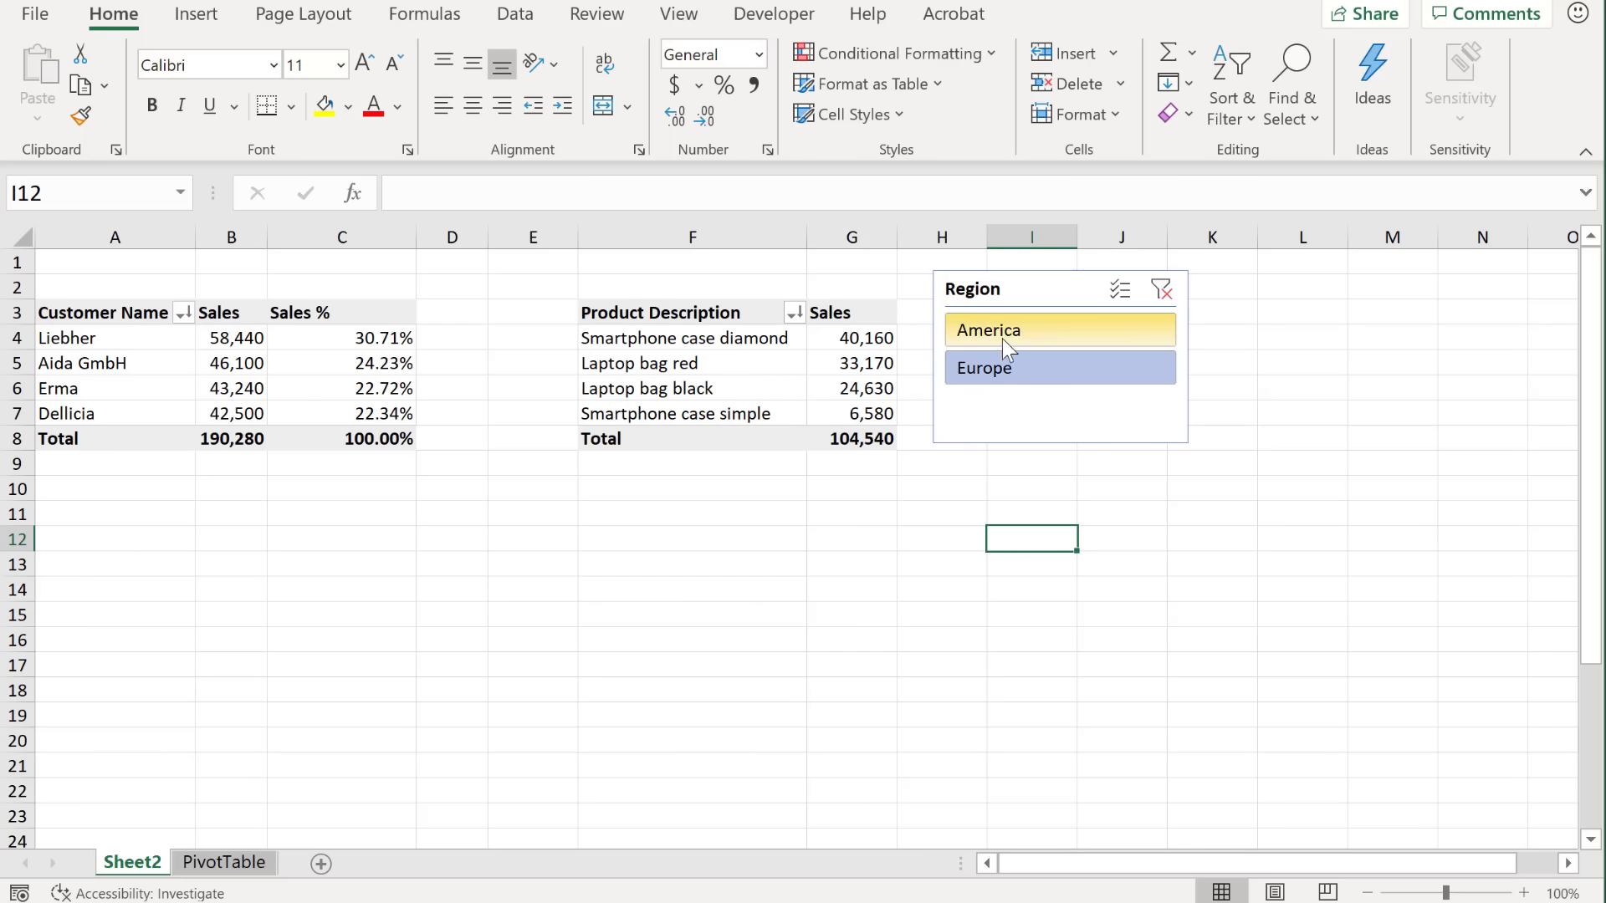
{"action": "left_click", "coordinate": [1004, 331]}
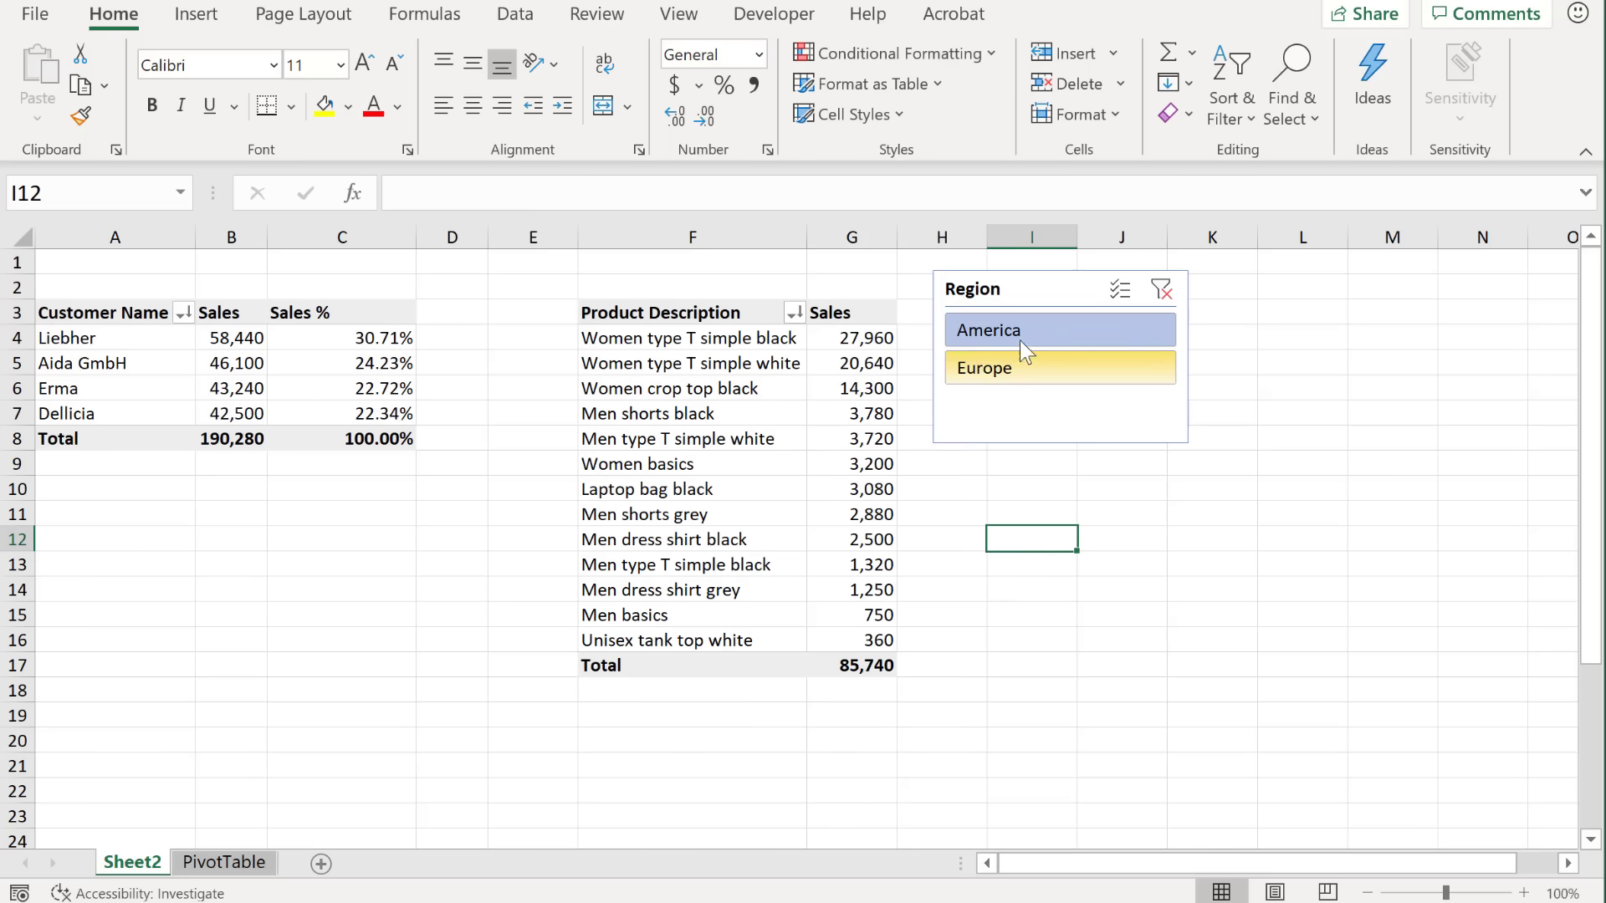
Step: Give the Region slicer a grey style with 2 columns and make its box shorter and wider
{"action": "left_click", "coordinate": [990, 435]}
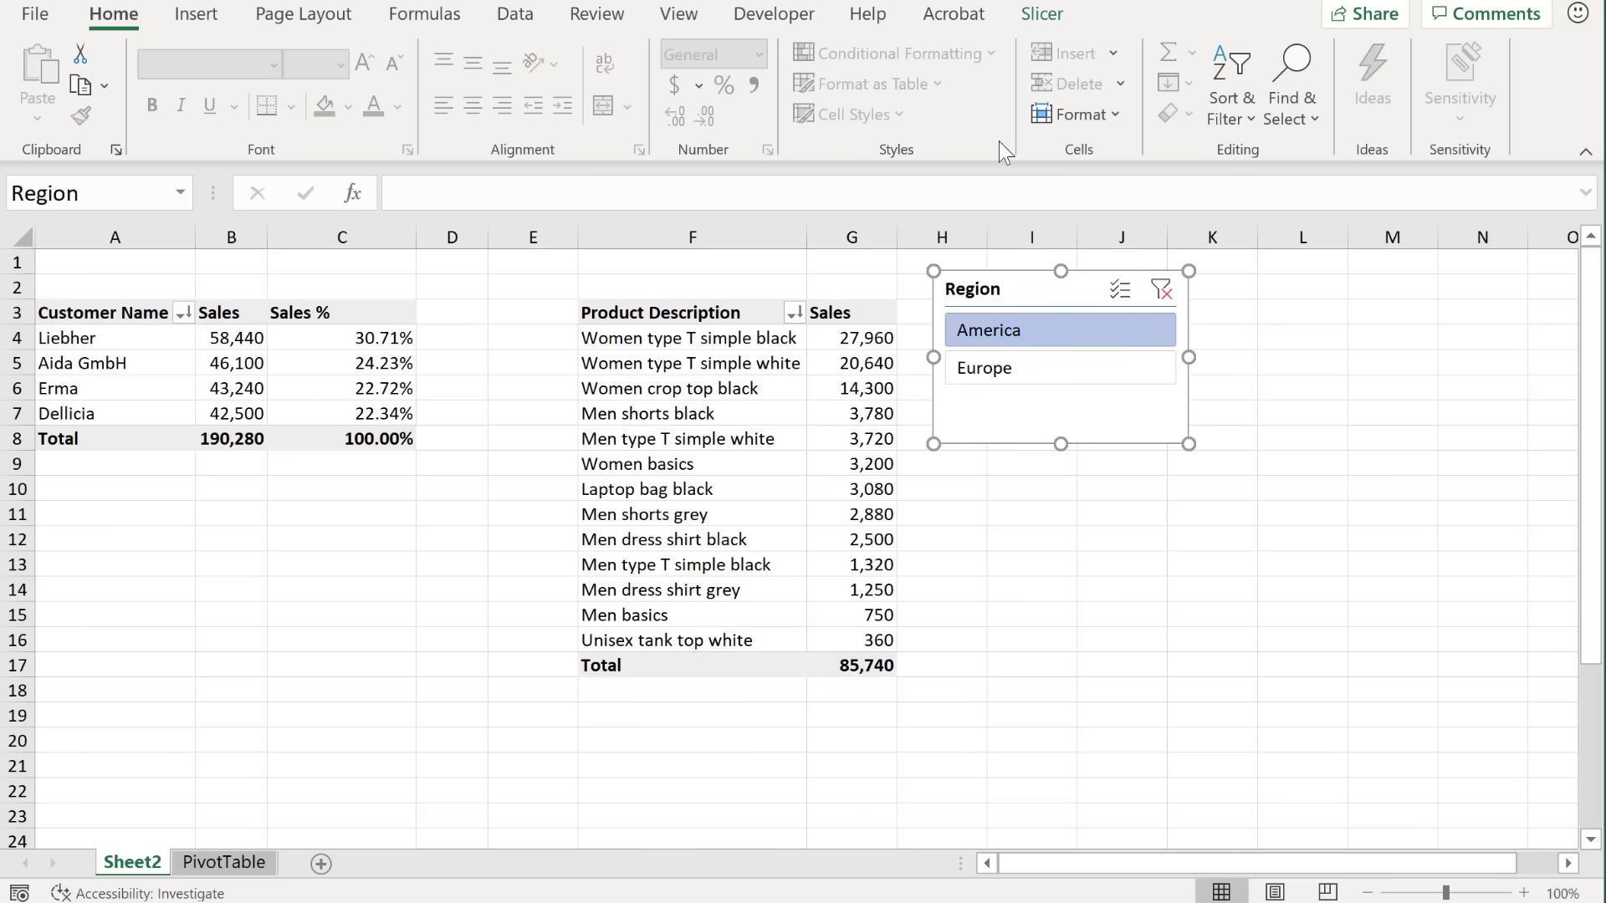
{"action": "left_click", "coordinate": [1034, 20]}
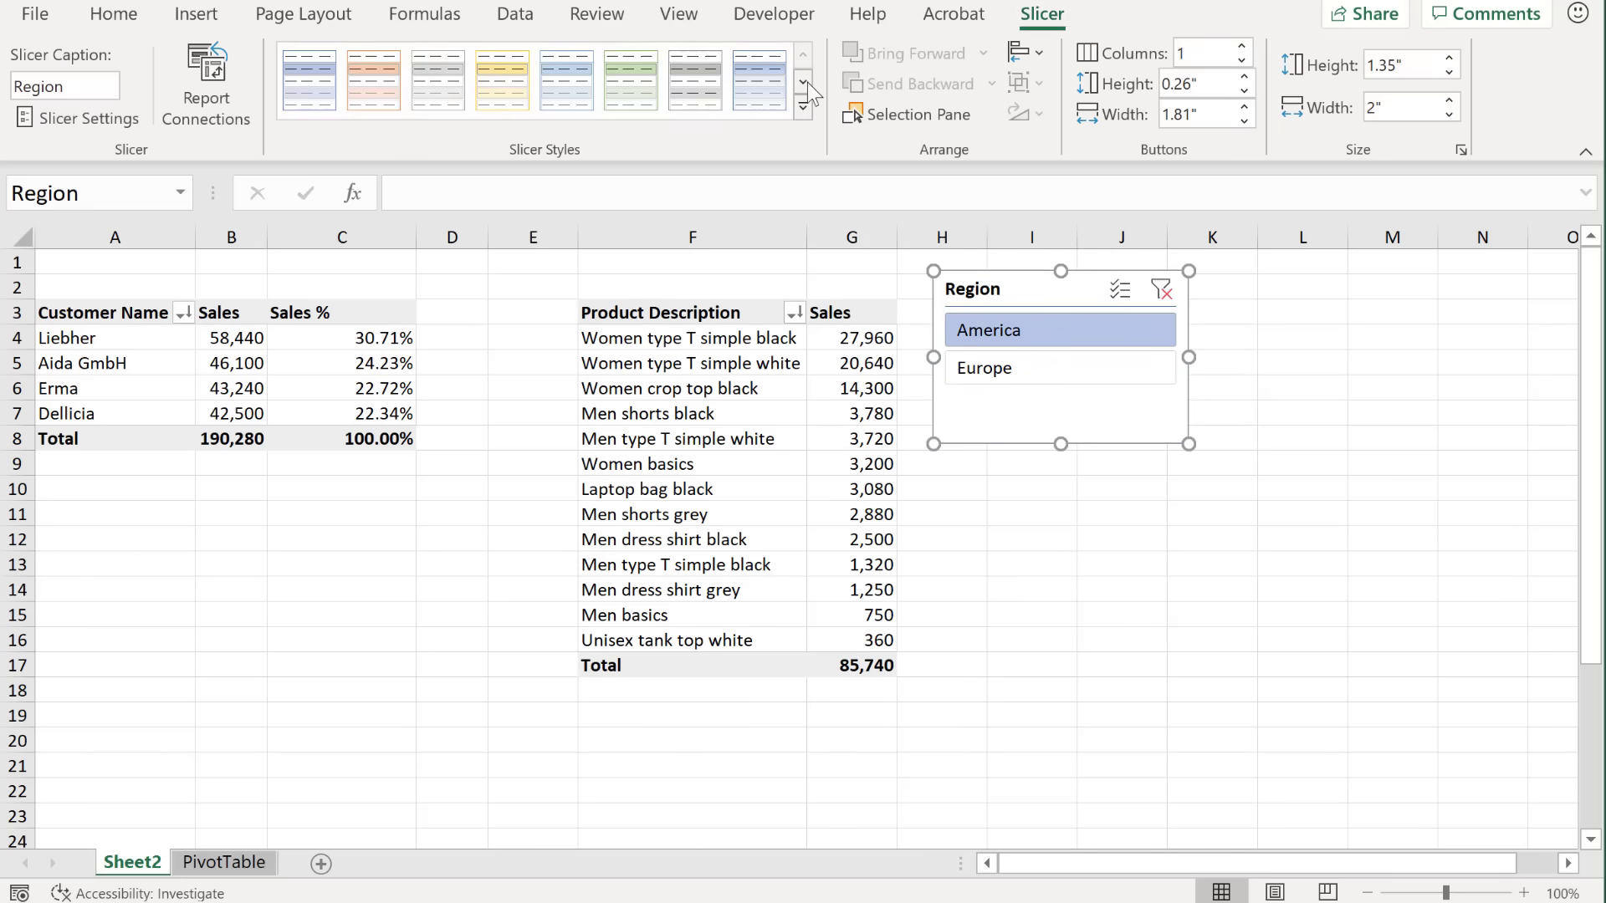
{"action": "left_click", "coordinate": [694, 99]}
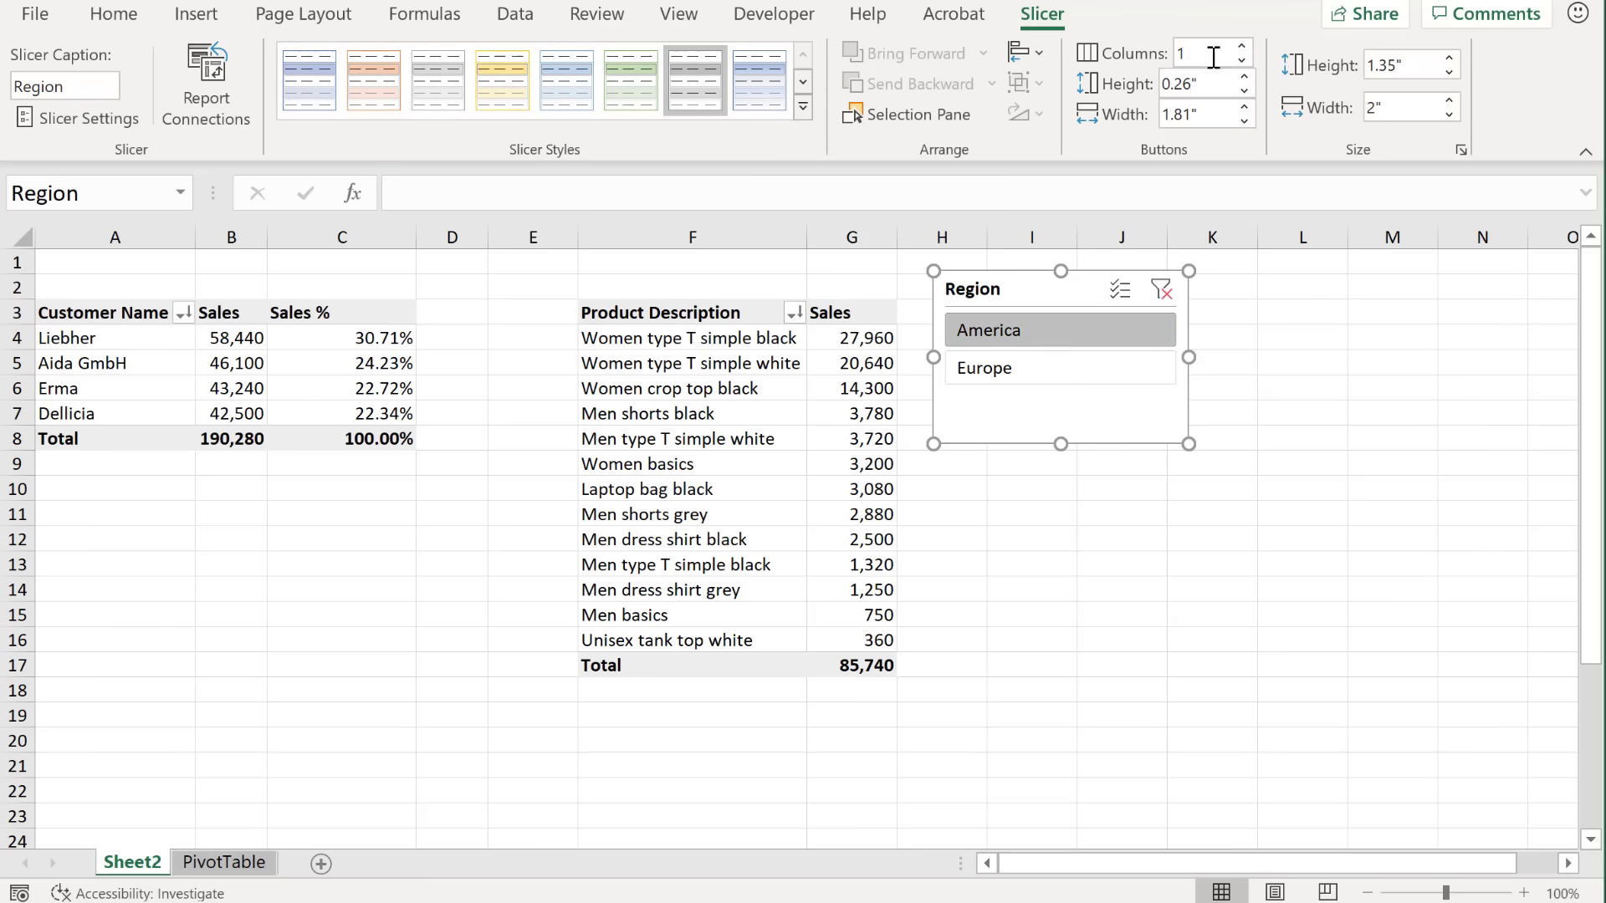
{"action": "left_click", "coordinate": [1242, 47]}
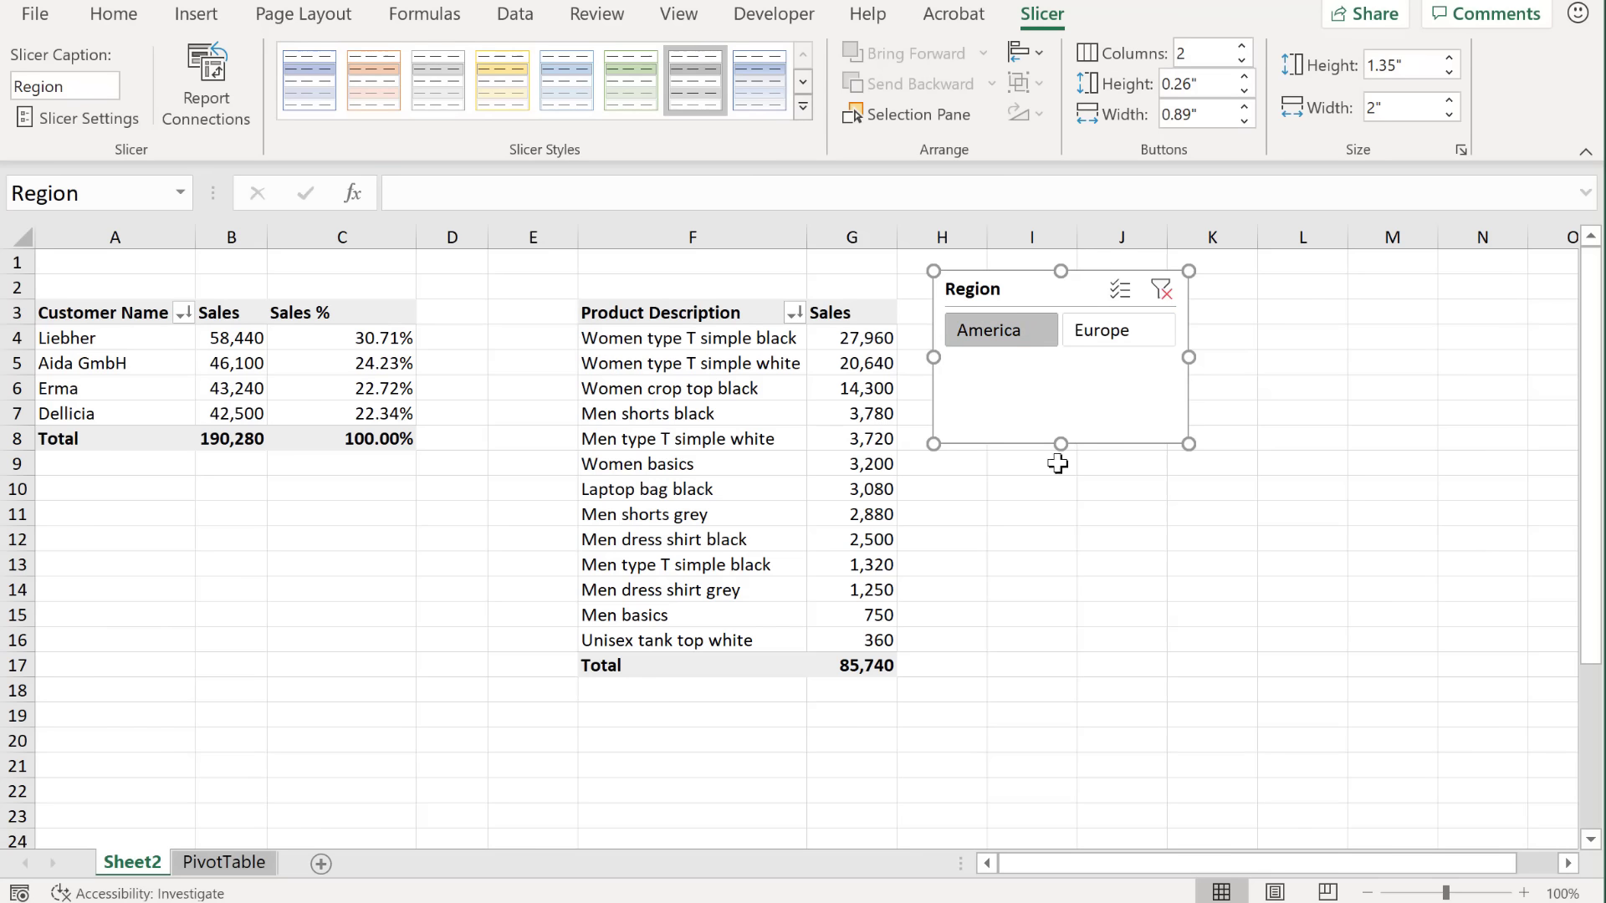
{"action": "left_click_drag", "start_coordinate": [1061, 444], "coordinate": [1060, 405]}
{"action": "left_click_drag", "start_coordinate": [1188, 338], "coordinate": [1206, 338]}
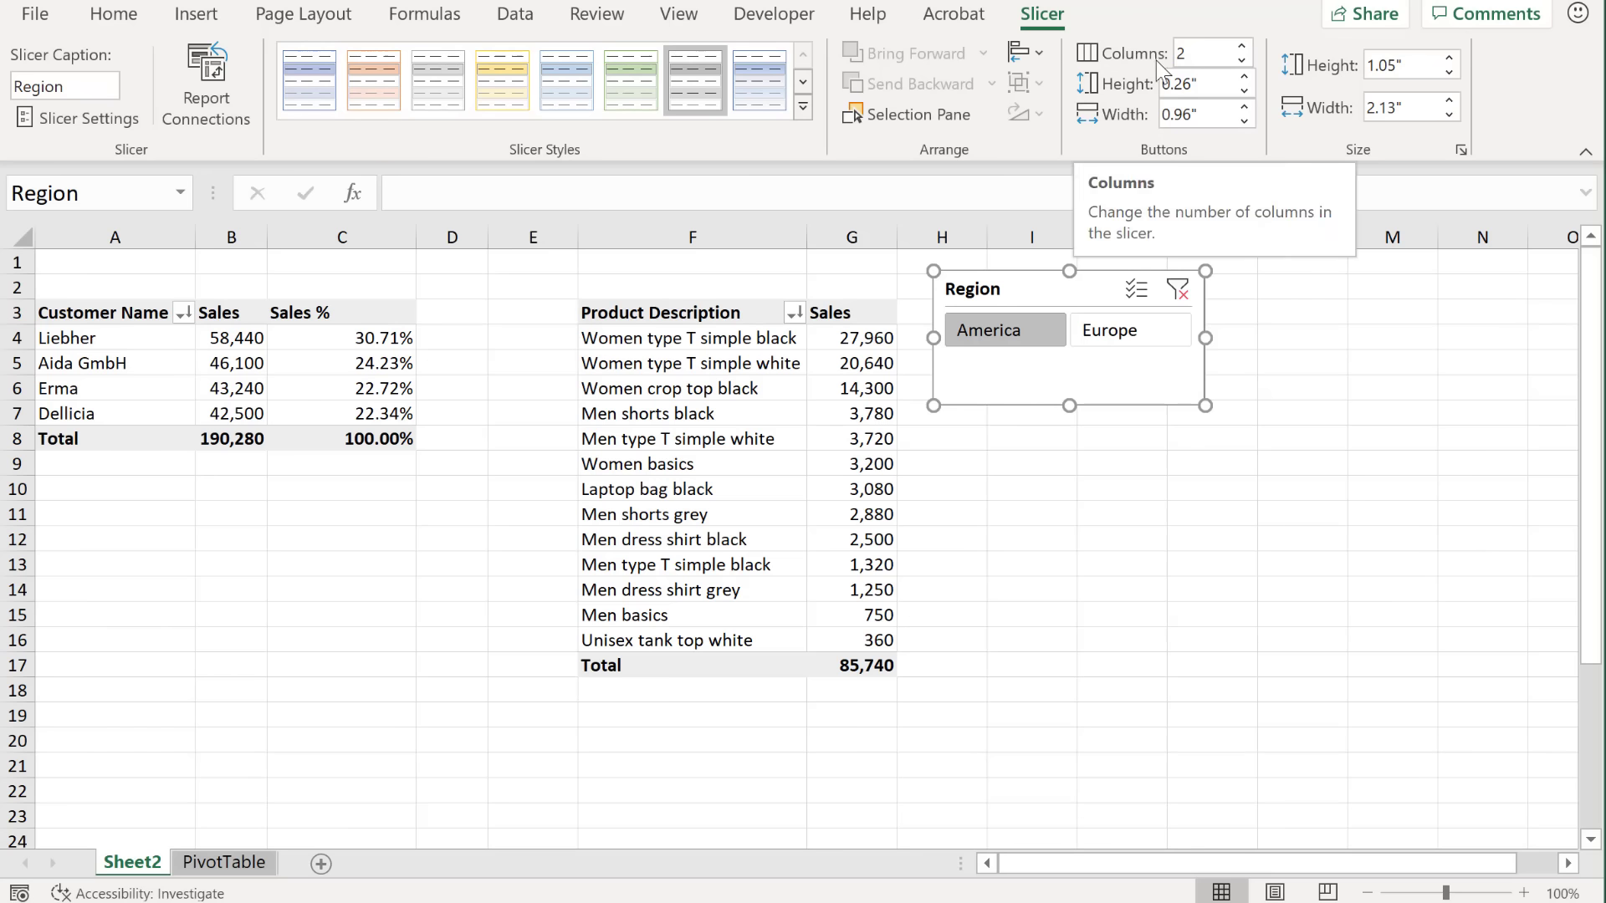
Step: Test the America button on the product pivot, then return to the customer pivot
{"action": "left_click", "coordinate": [846, 413]}
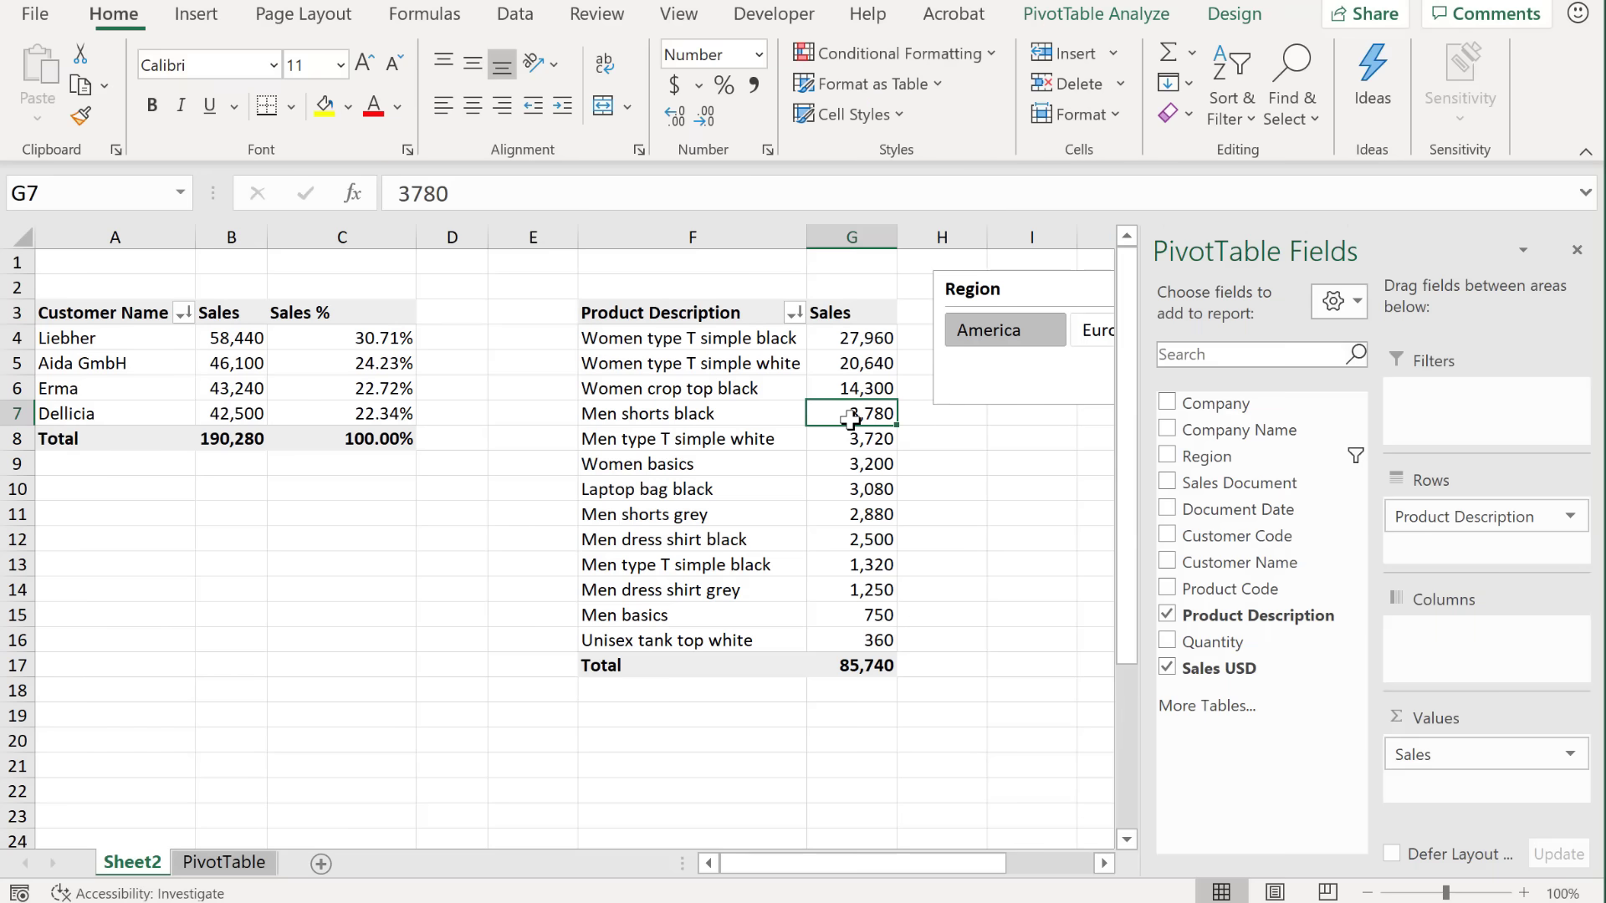
{"action": "left_click", "coordinate": [987, 339]}
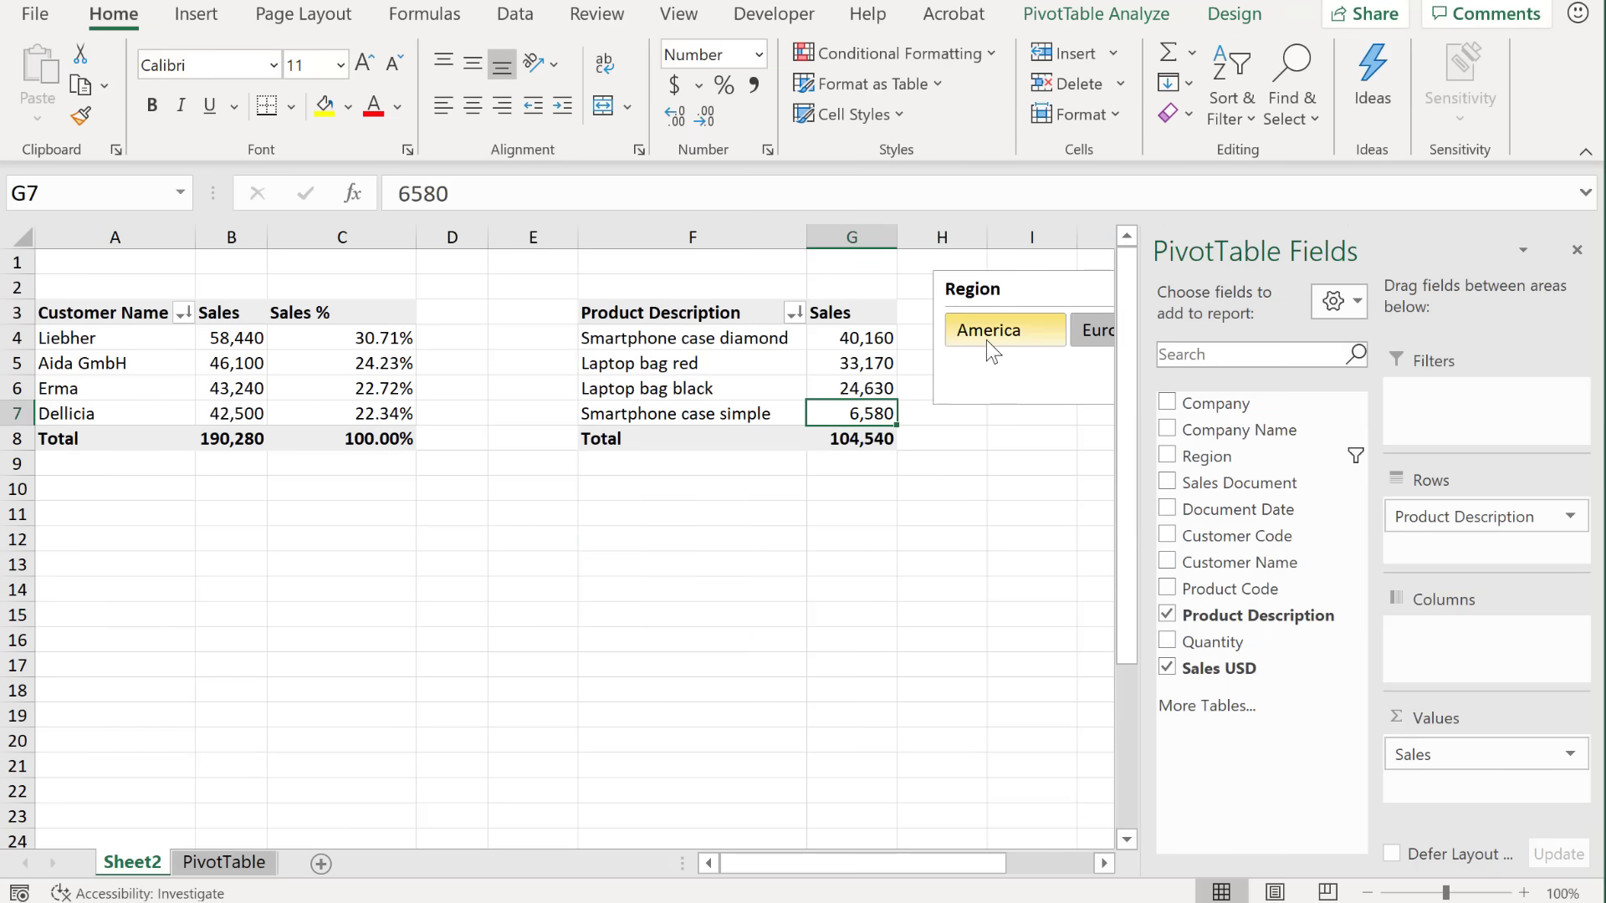
{"action": "left_click", "coordinate": [986, 339]}
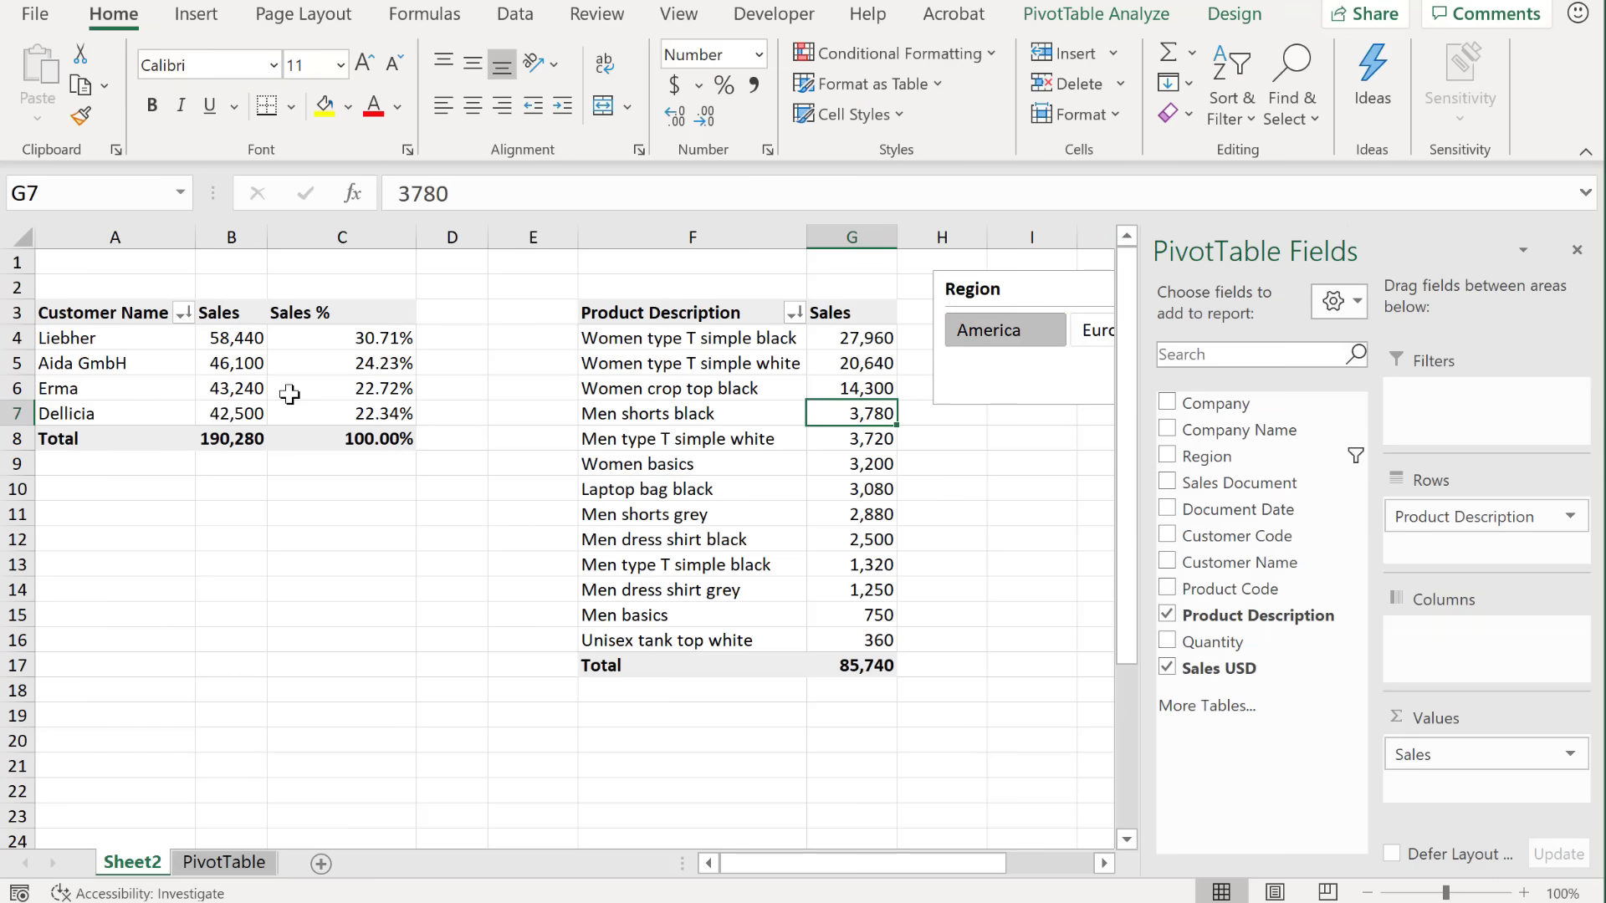
{"action": "left_click", "coordinate": [261, 391]}
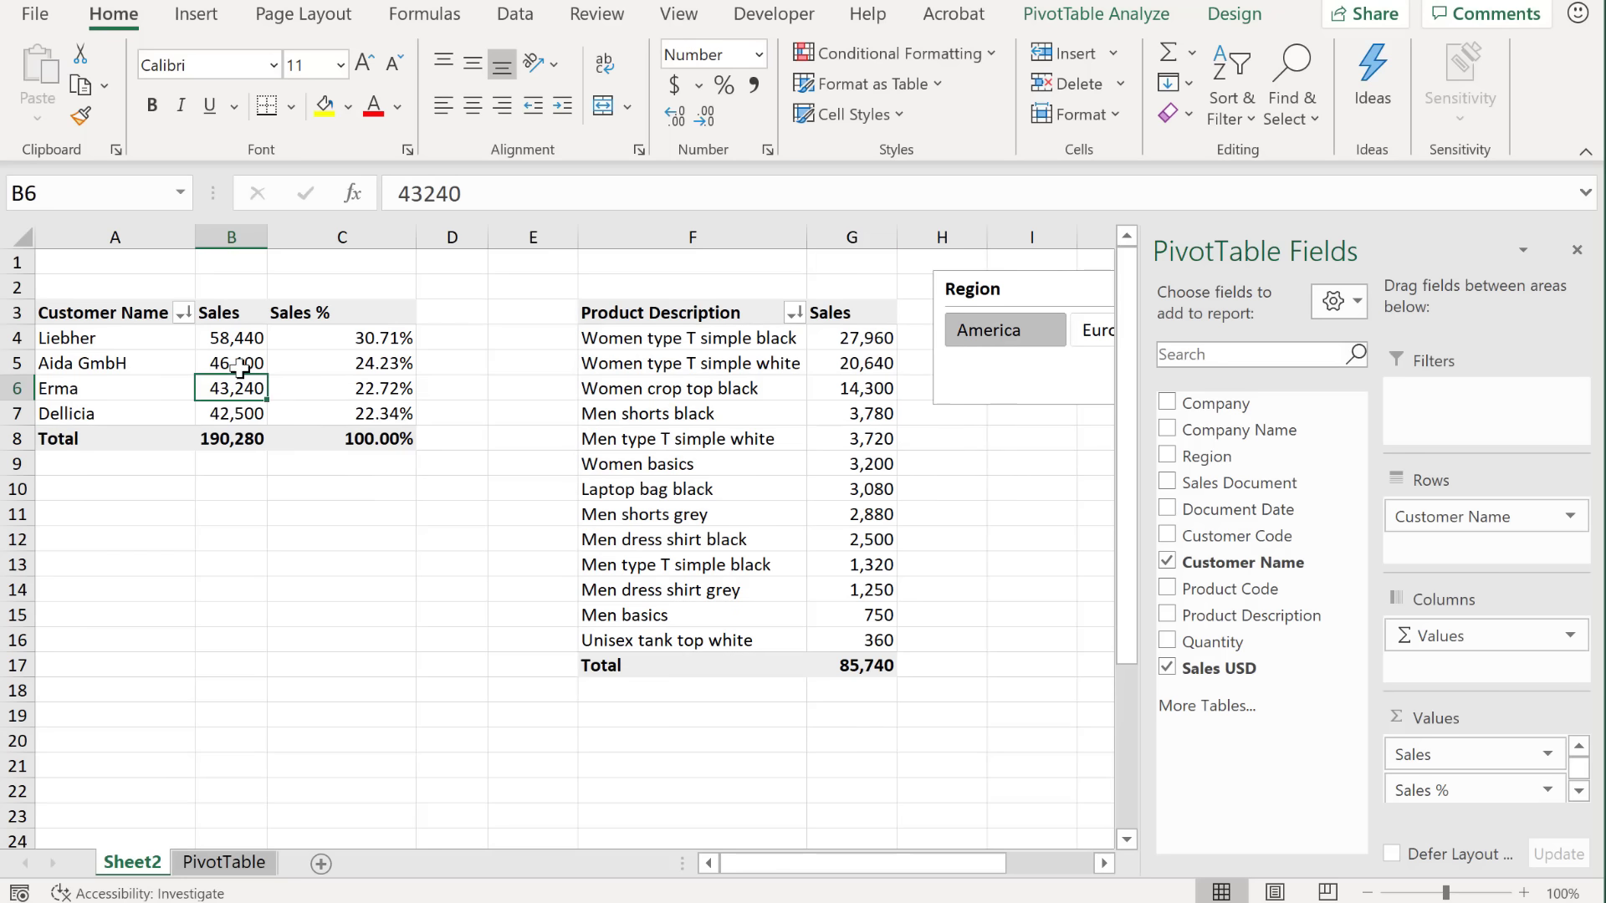
{"action": "left_click", "coordinate": [238, 368]}
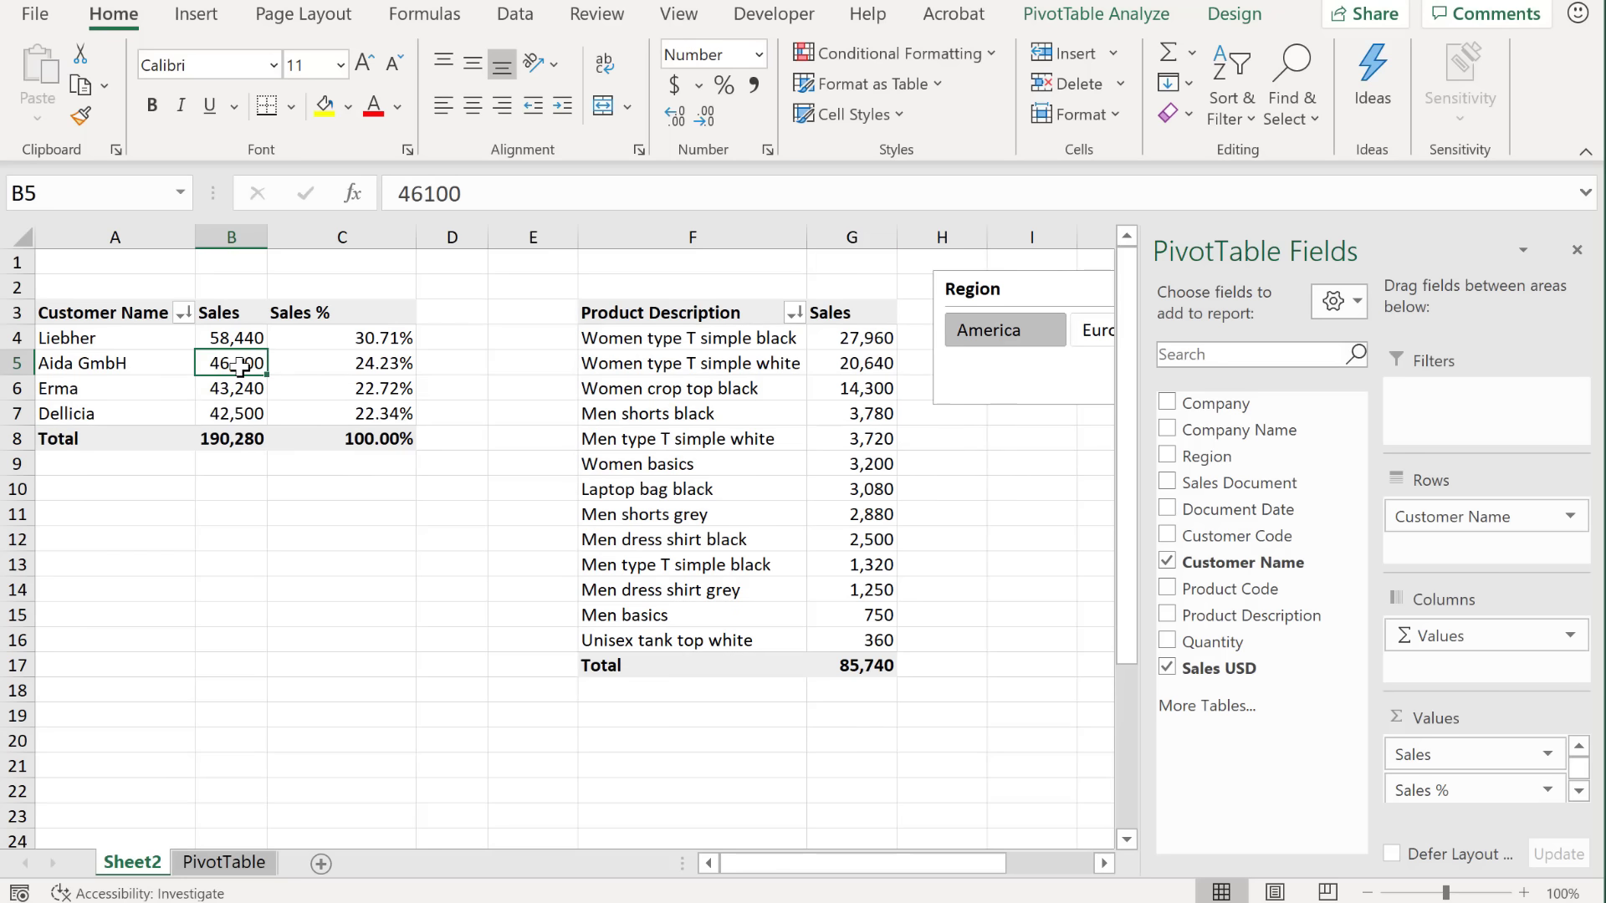
Step: Connect the Region slicer to the customer pivot via Filter Connections and test Europe and America
{"action": "left_click", "coordinate": [1048, 17]}
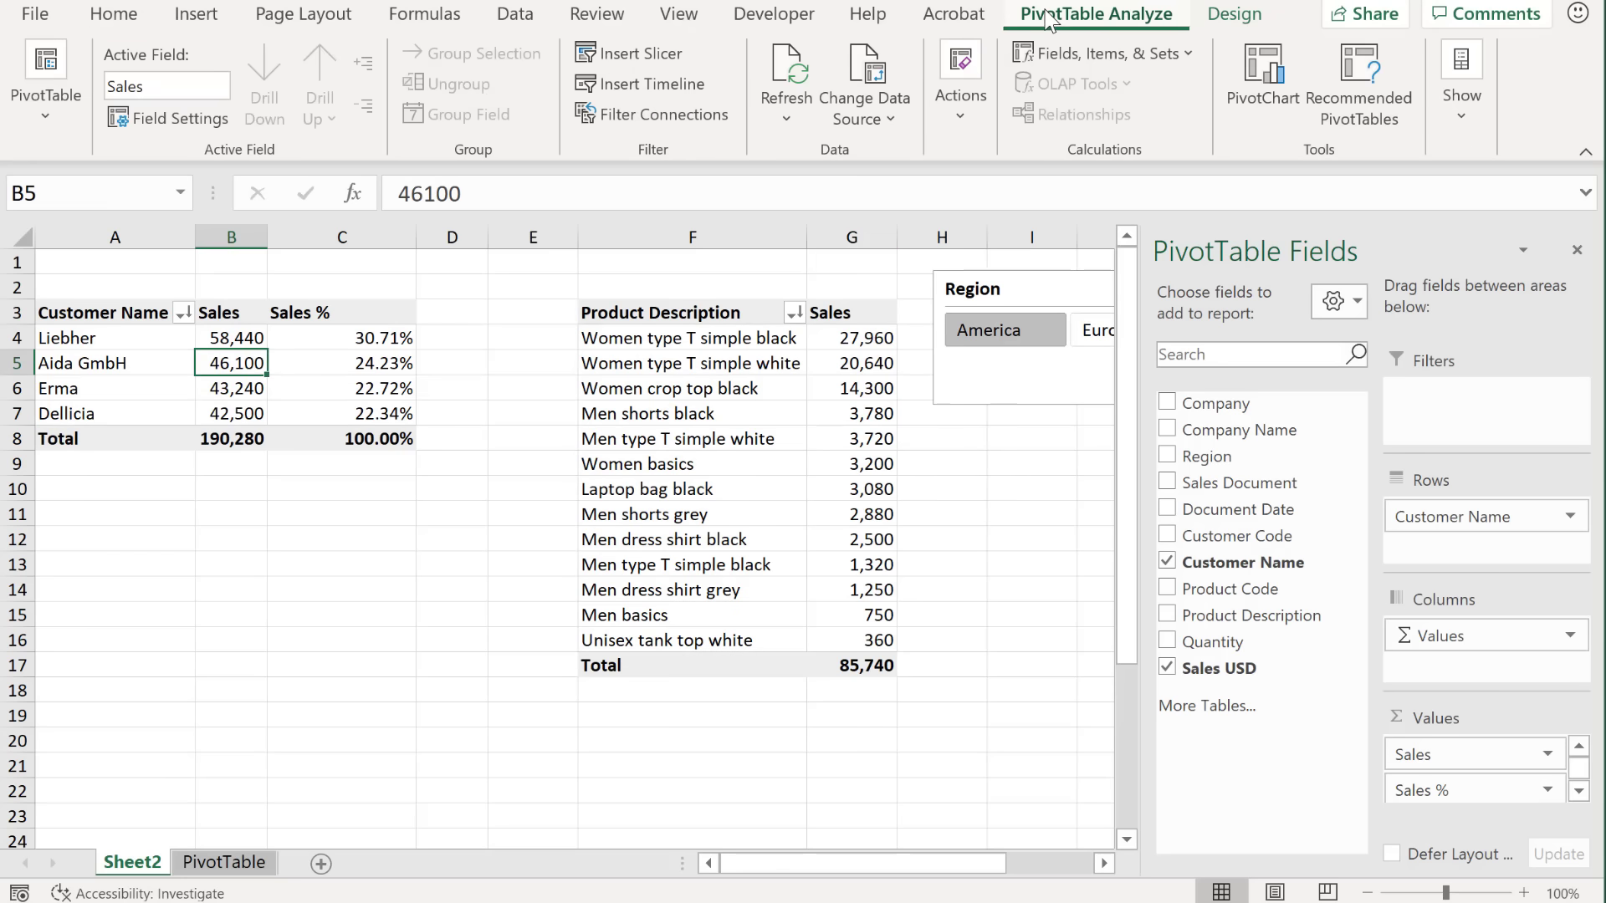
{"action": "left_click", "coordinate": [661, 115]}
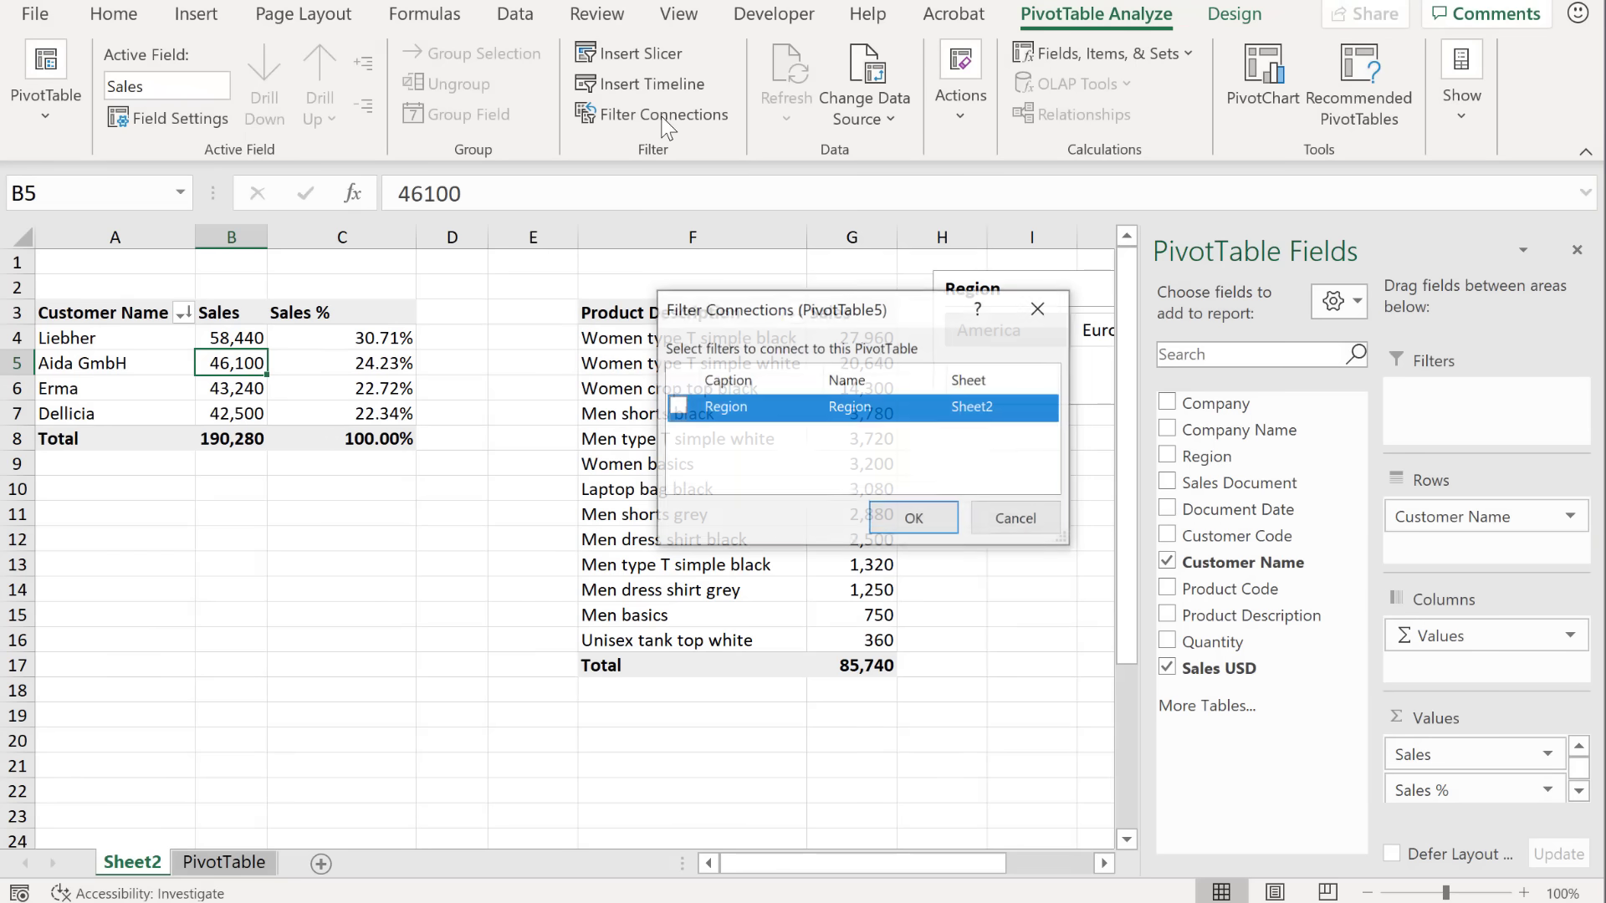
{"action": "left_click", "coordinate": [677, 406]}
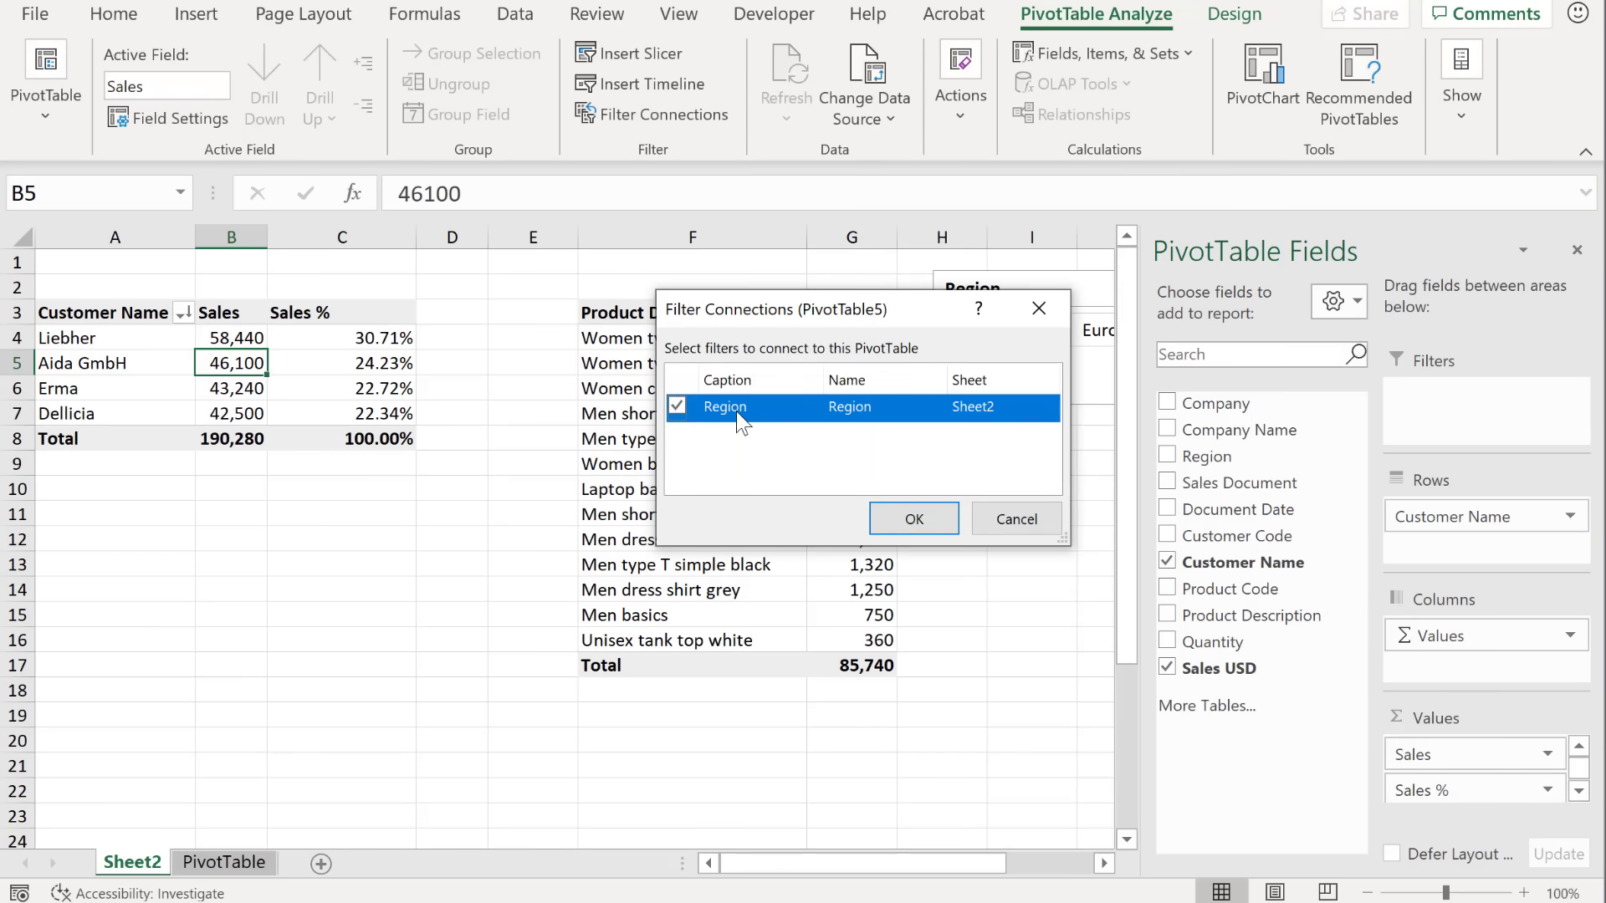
{"action": "left_click", "coordinate": [914, 519]}
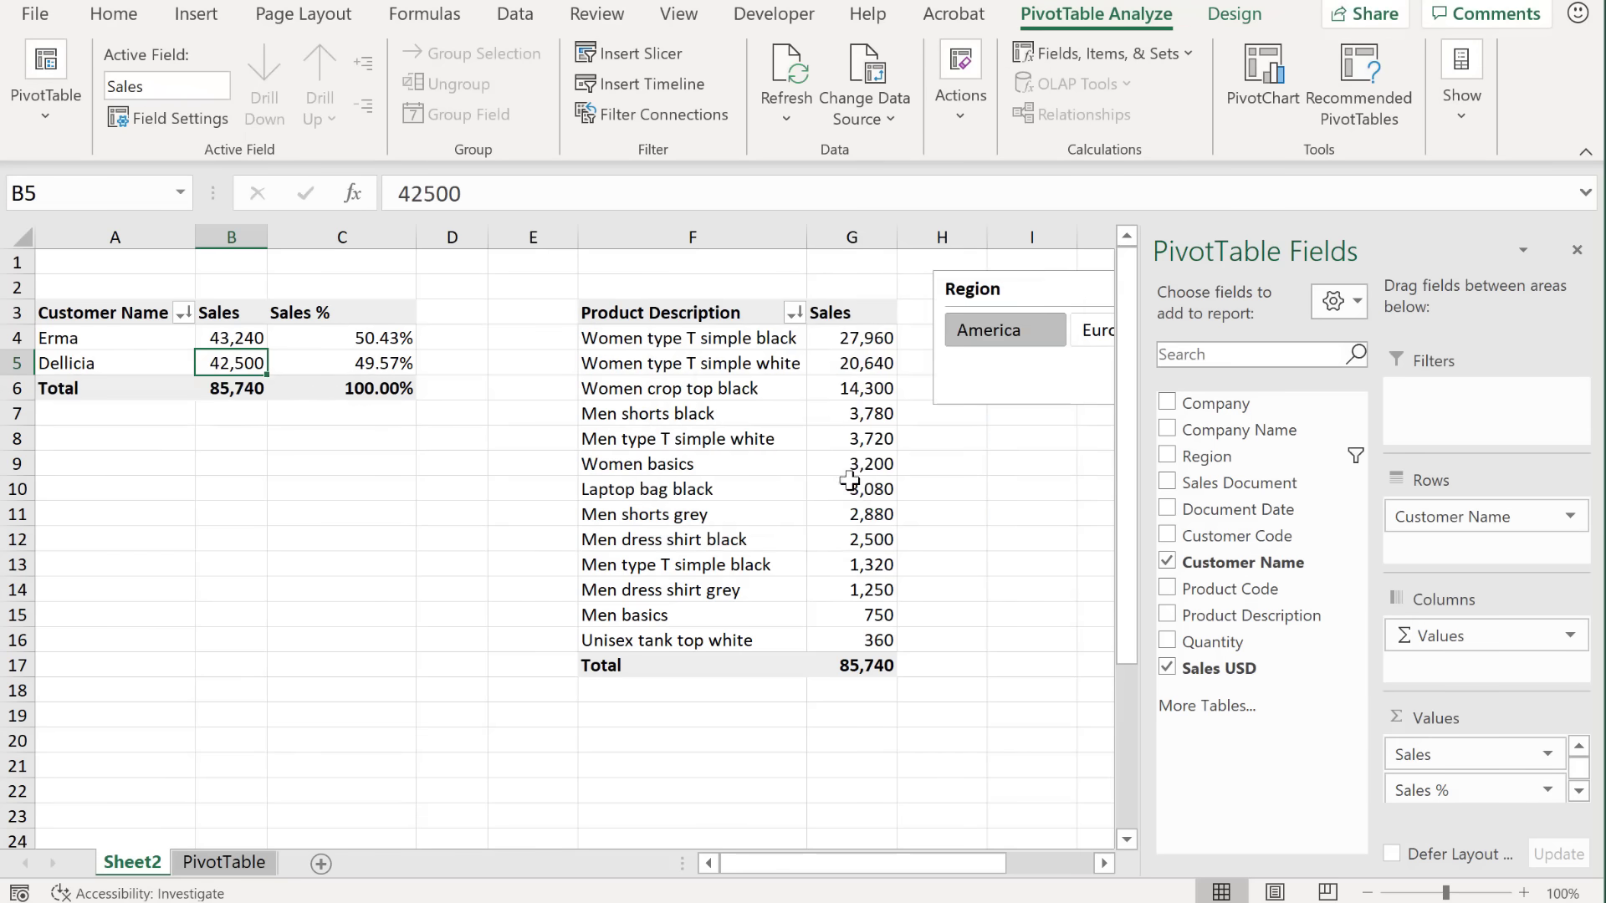
{"action": "left_click", "coordinate": [874, 487]}
{"action": "left_click", "coordinate": [1089, 331]}
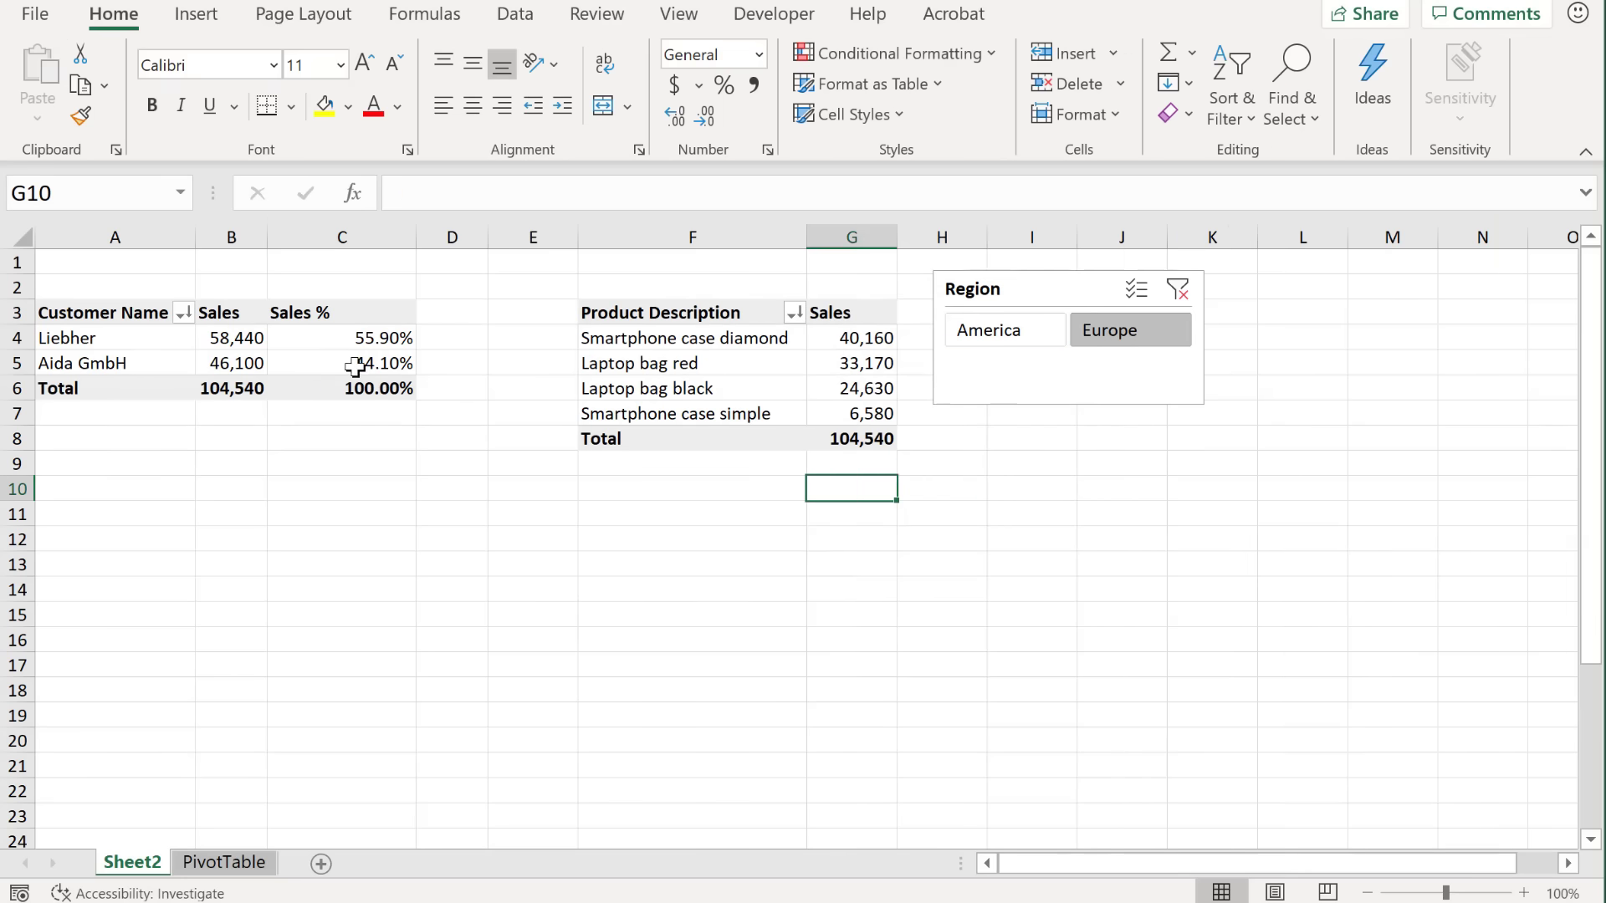
{"action": "left_click", "coordinate": [979, 332]}
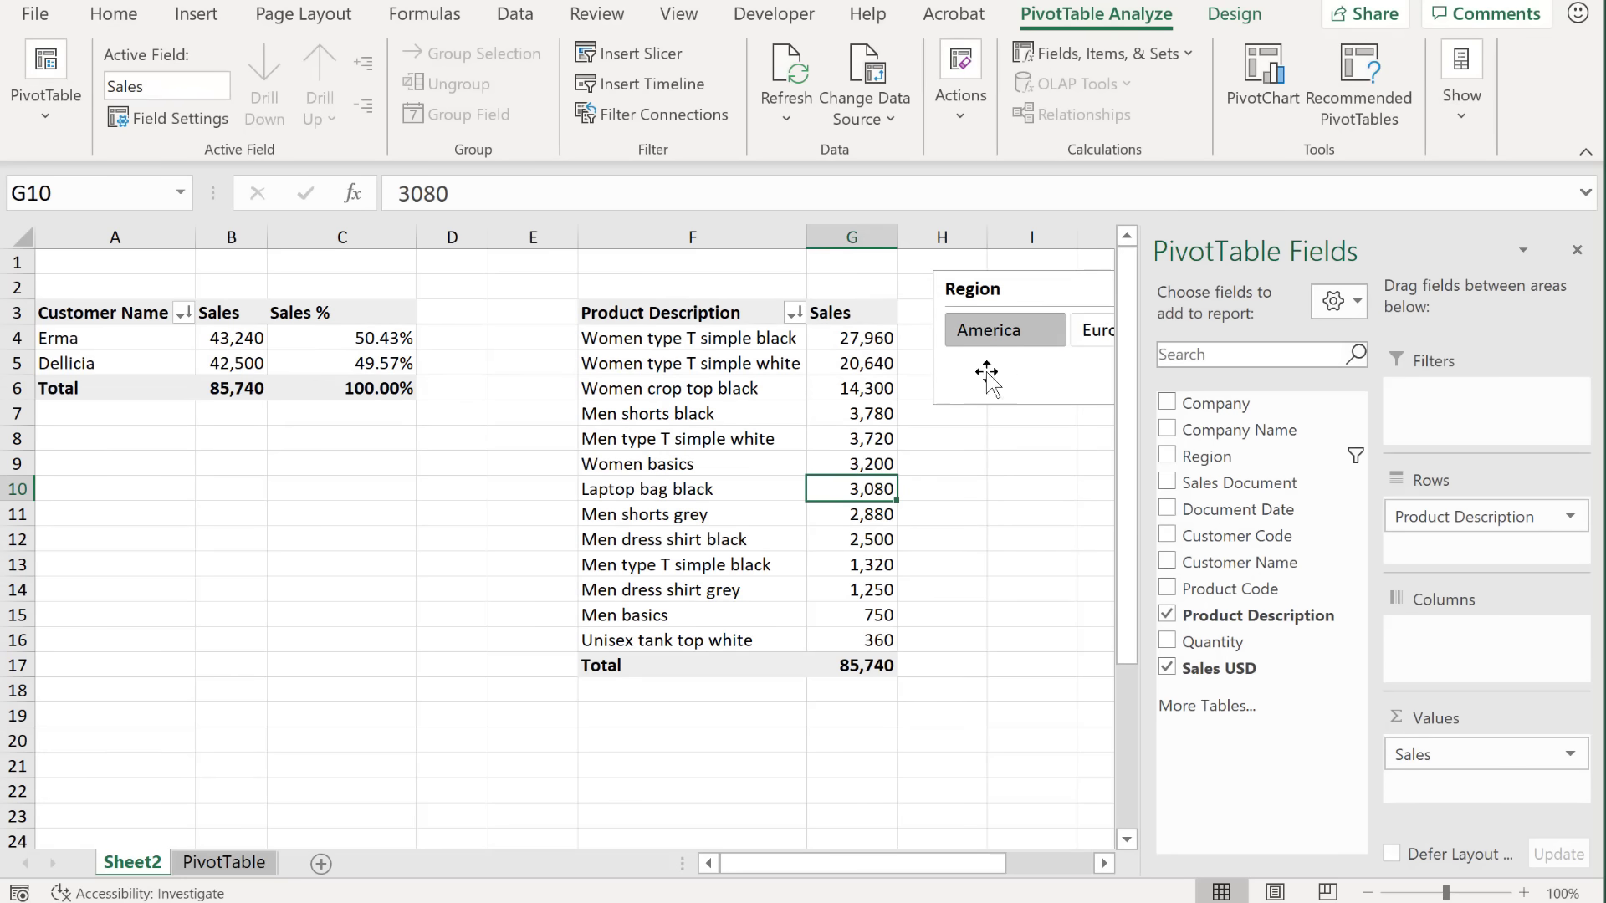
{"action": "left_click", "coordinate": [1577, 250]}
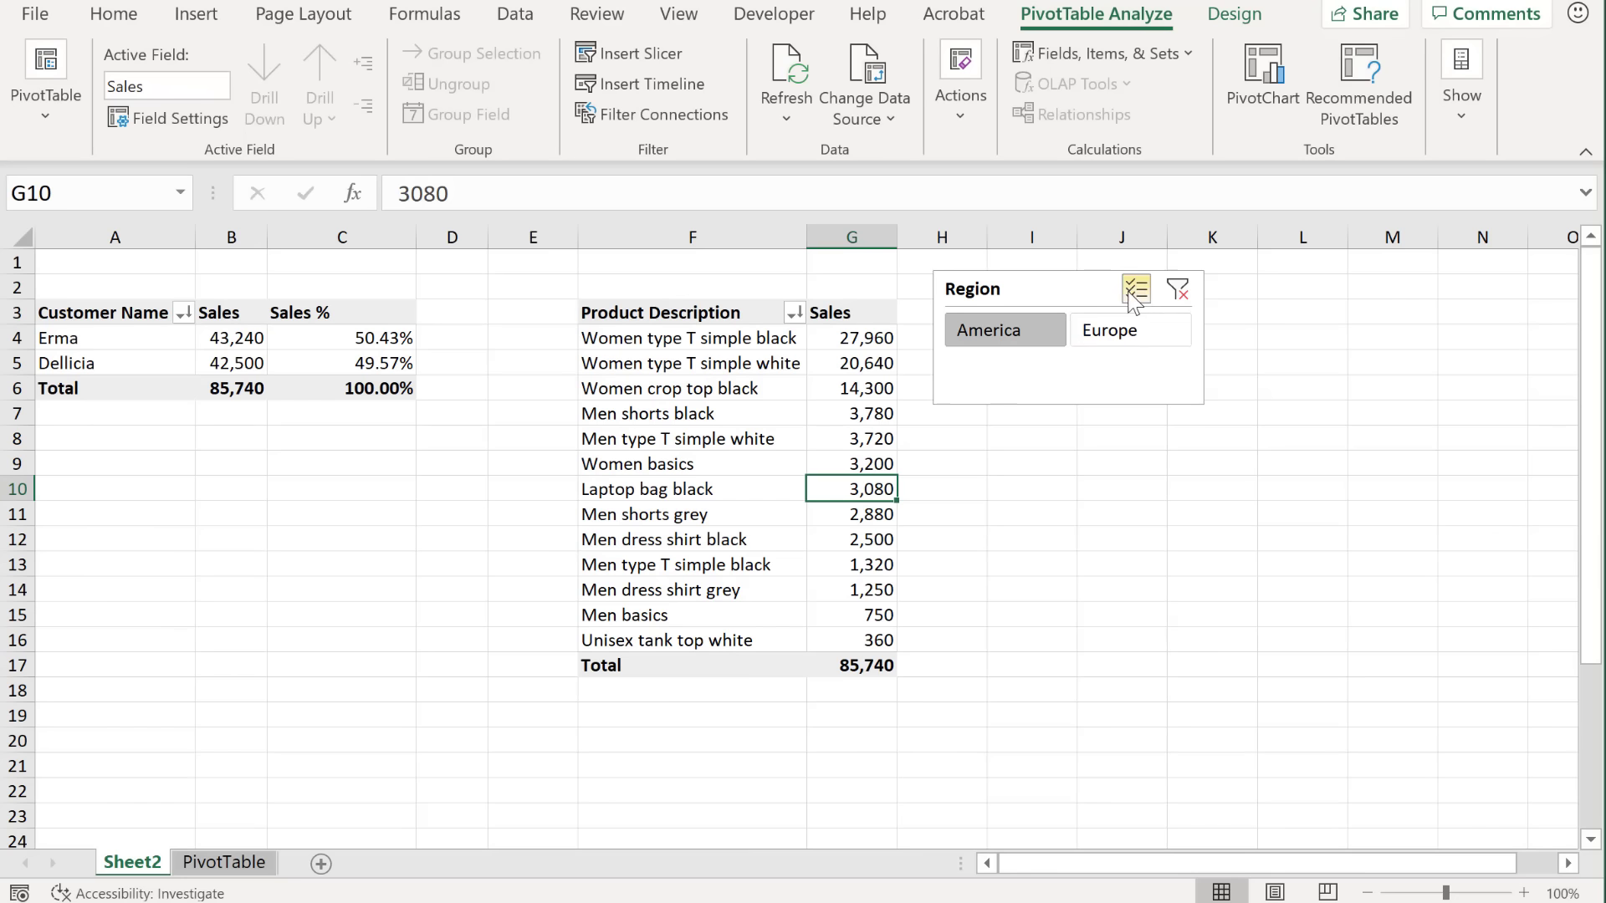
Step: Enable multi-select on the slicer and select both America and Europe
{"action": "left_click", "coordinate": [1136, 293]}
{"action": "left_click", "coordinate": [1096, 333]}
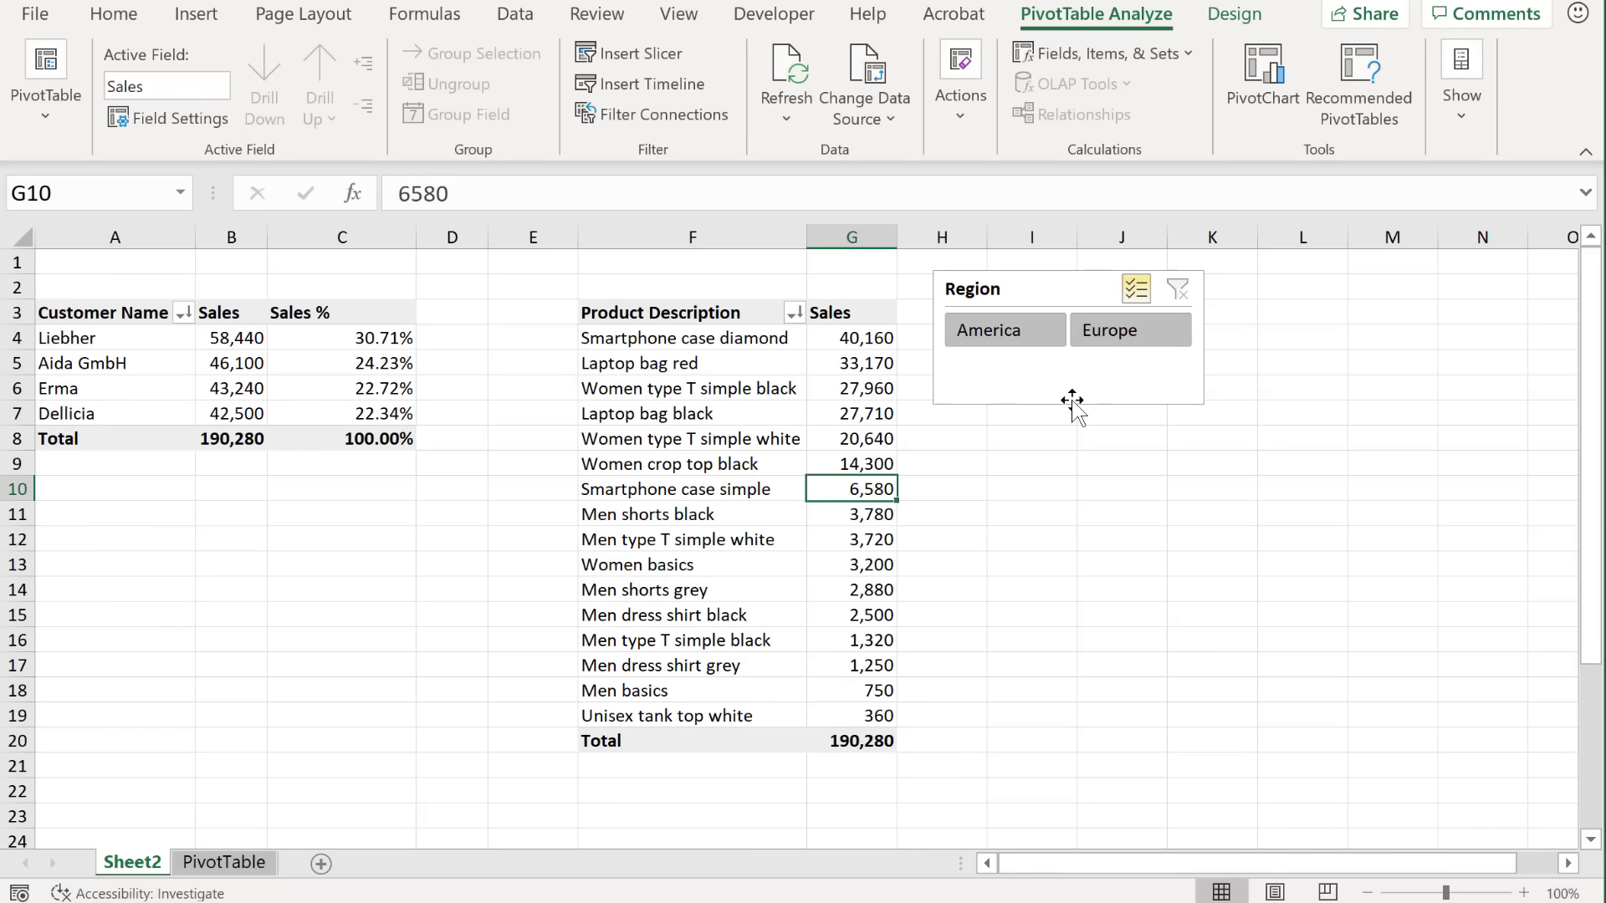
{"action": "left_click", "coordinate": [1090, 337], "text": "ctrl"}
{"action": "left_click", "coordinate": [1011, 345], "text": "ctrl"}
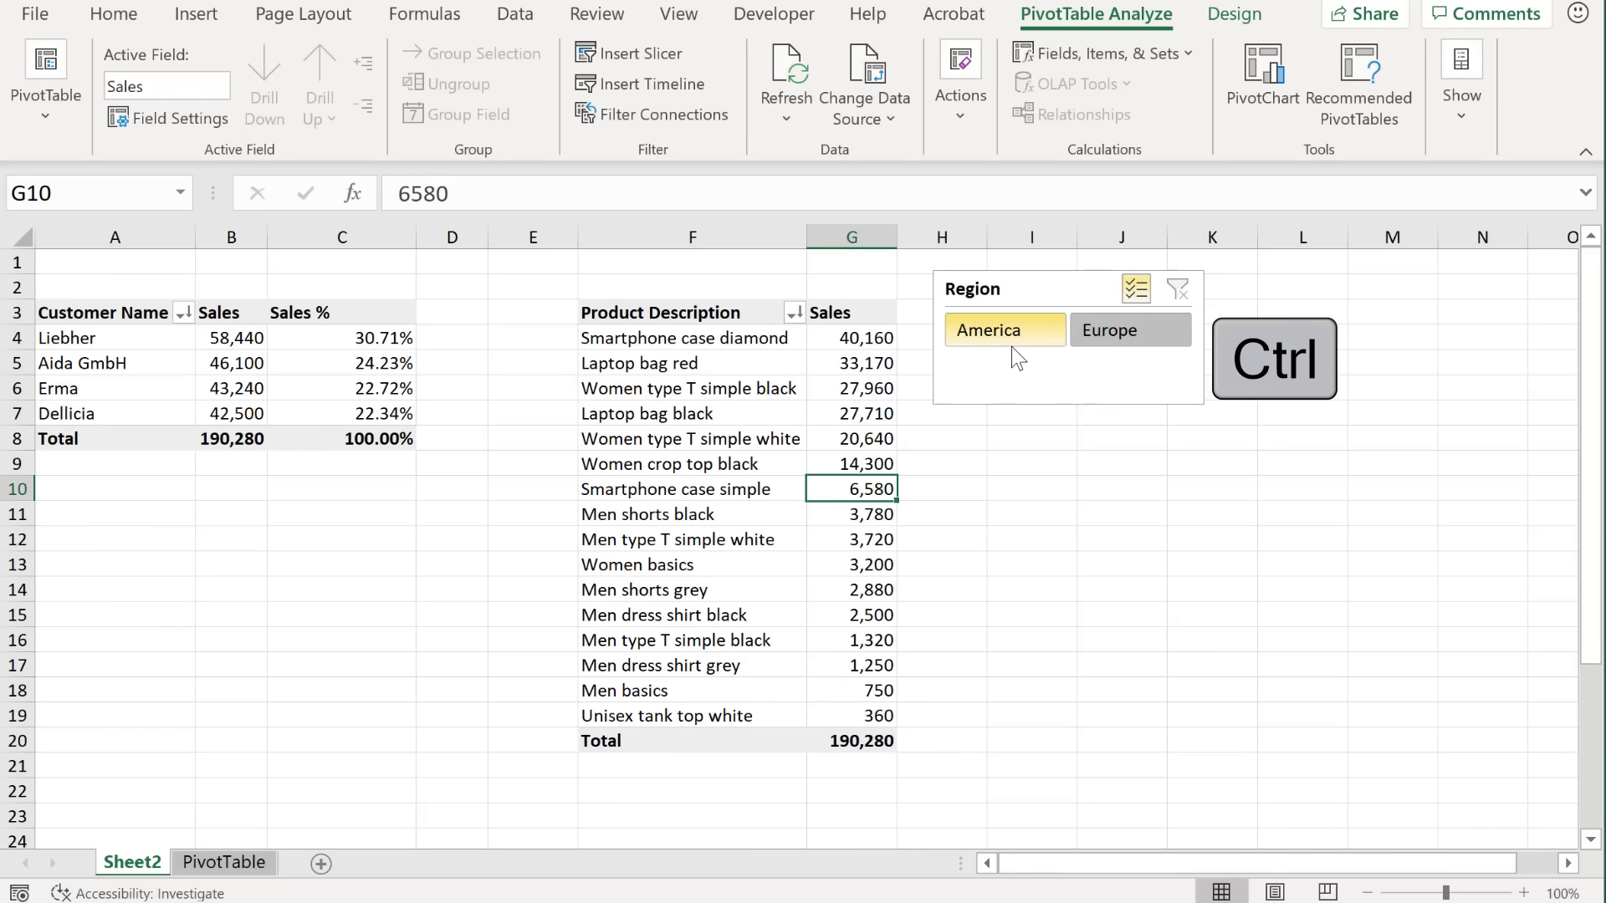
{"action": "left_click", "coordinate": [1090, 341], "text": "ctrl"}
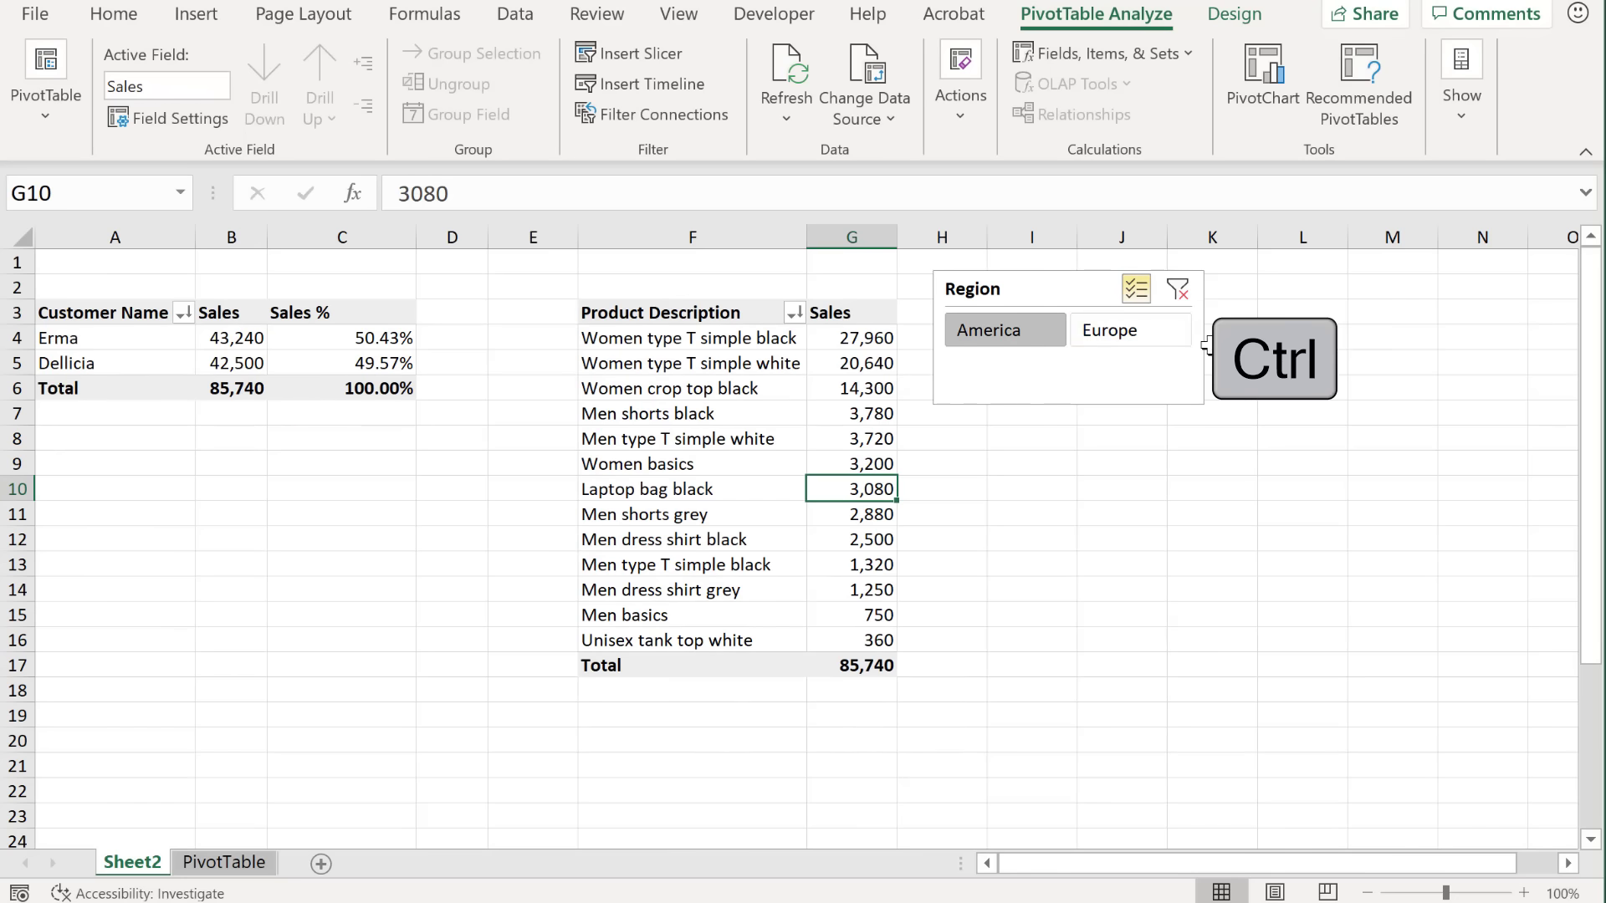
{"action": "left_click", "coordinate": [1104, 333], "text": "ctrl"}
{"action": "left_click", "coordinate": [770, 439]}
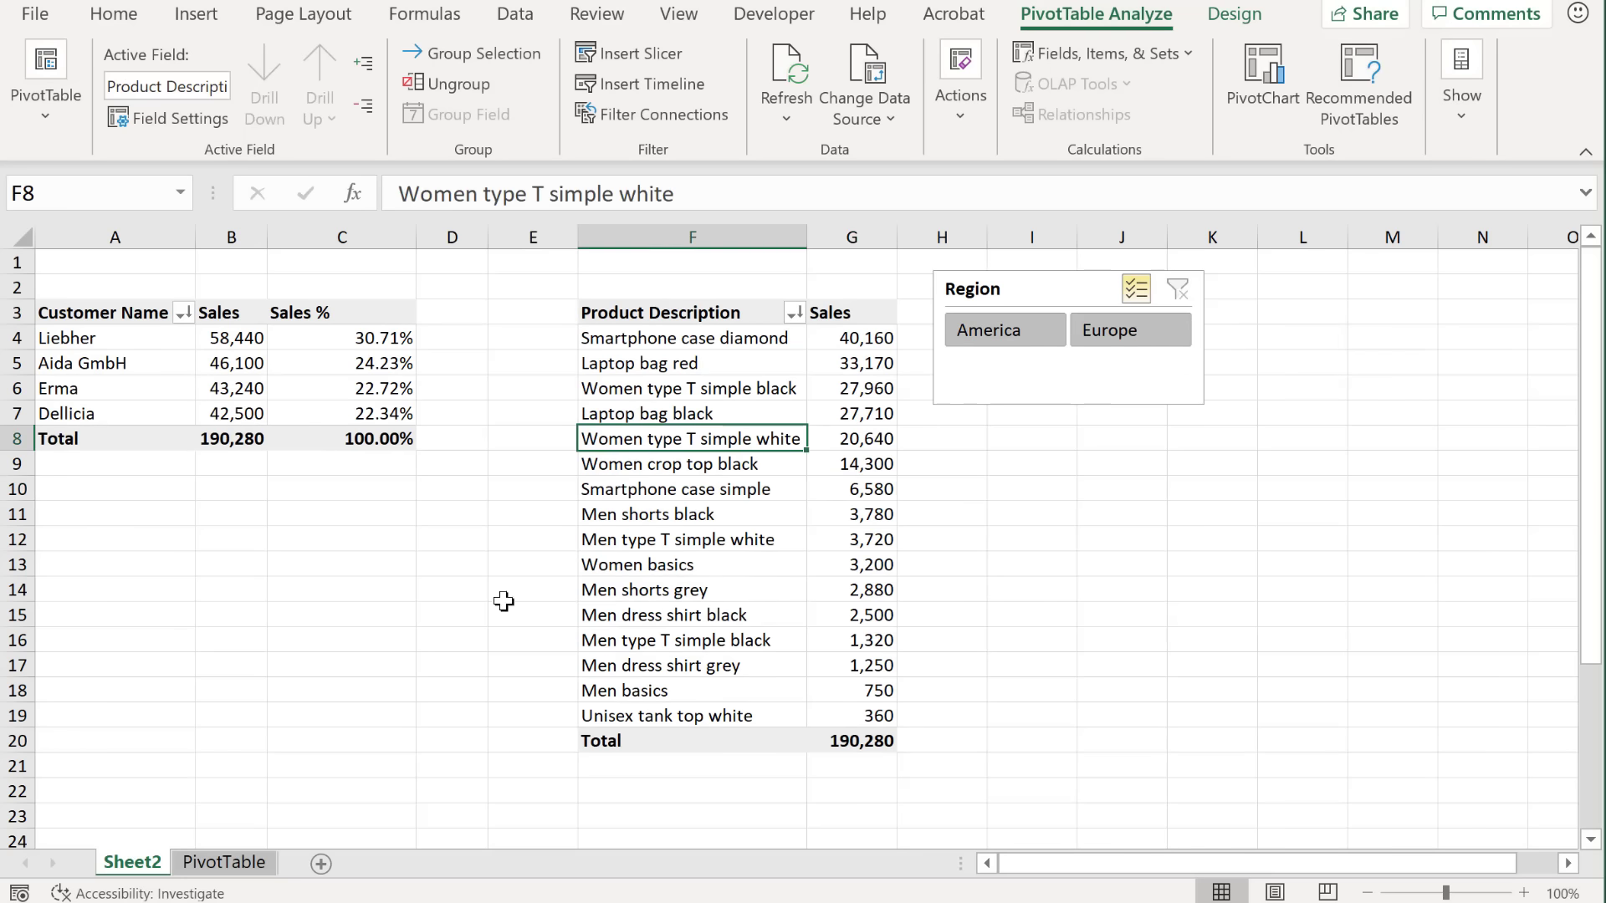
Step: Copy the last sales row down into rows 109–110 and enter product Laptop fancy
{"action": "left_click", "coordinate": [204, 863]}
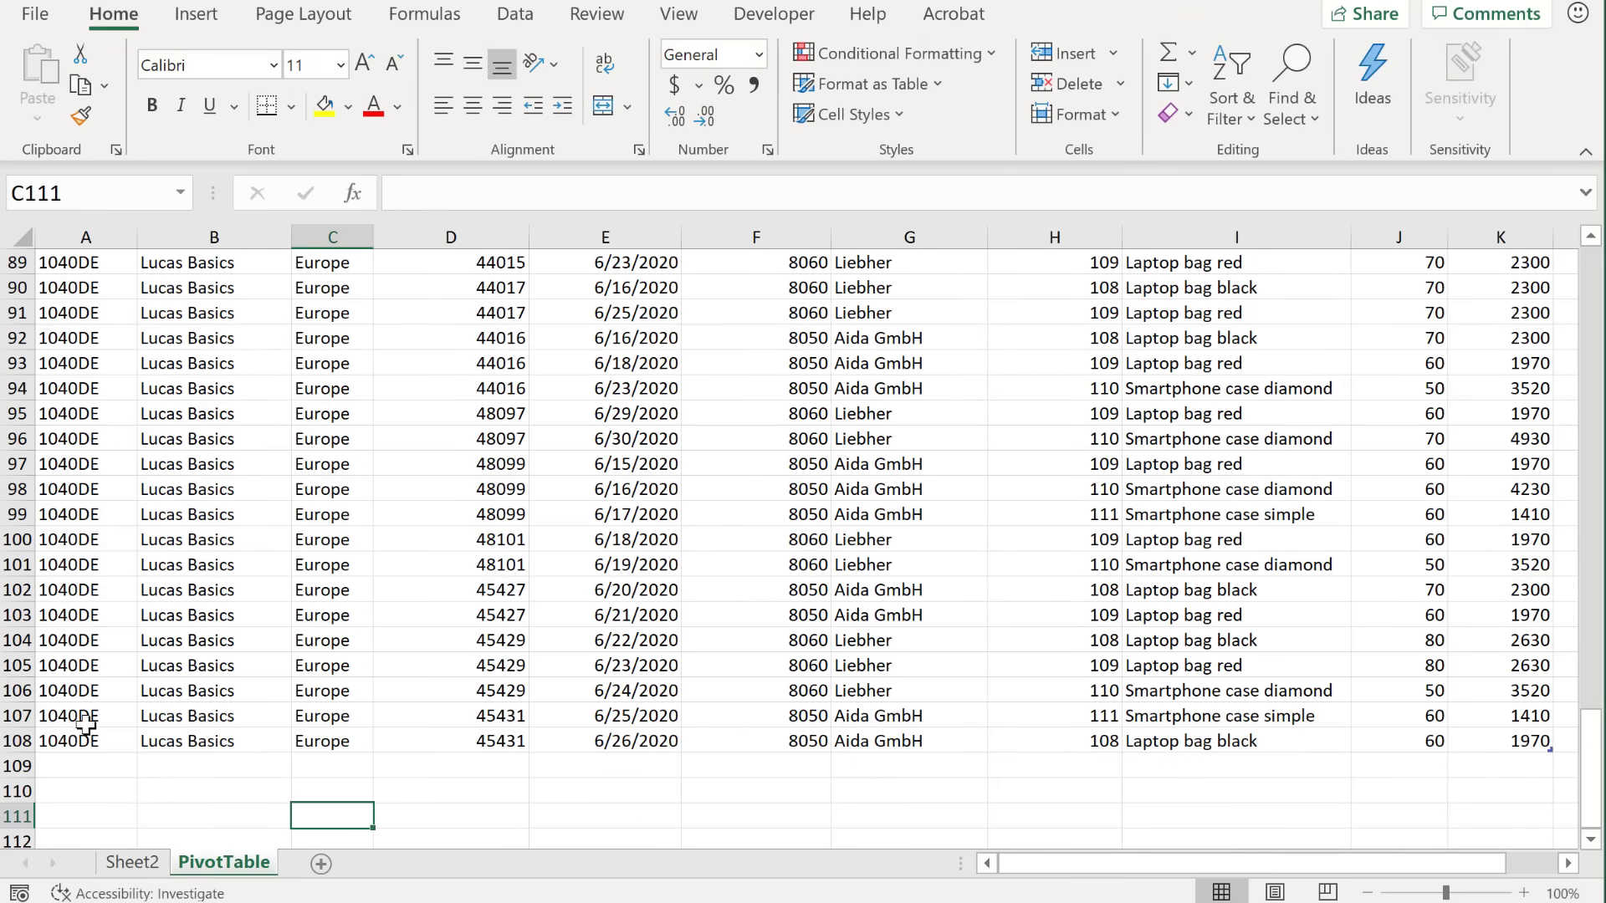
{"action": "left_click_drag", "start_coordinate": [86, 725], "coordinate": [1552, 796]}
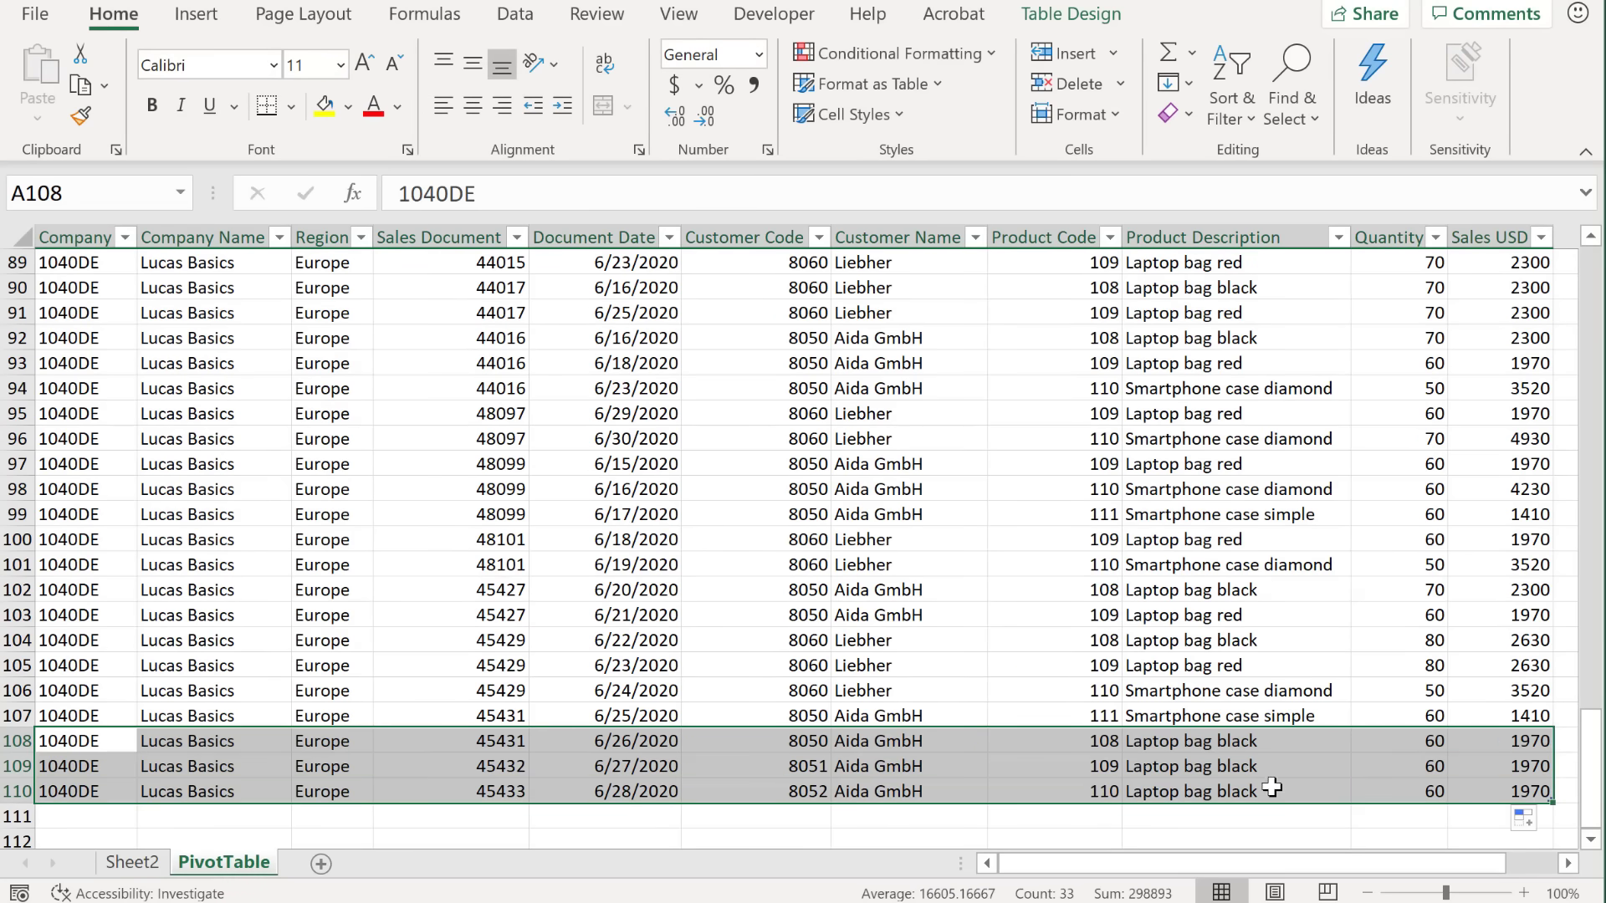
{"action": "left_click", "coordinate": [1268, 767]}
{"action": "type", "text": "Laptop fancy"}
{"action": "key", "text": "Return"}
{"action": "type", "text": "Laptop fancy"}
{"action": "key", "text": "Left"}
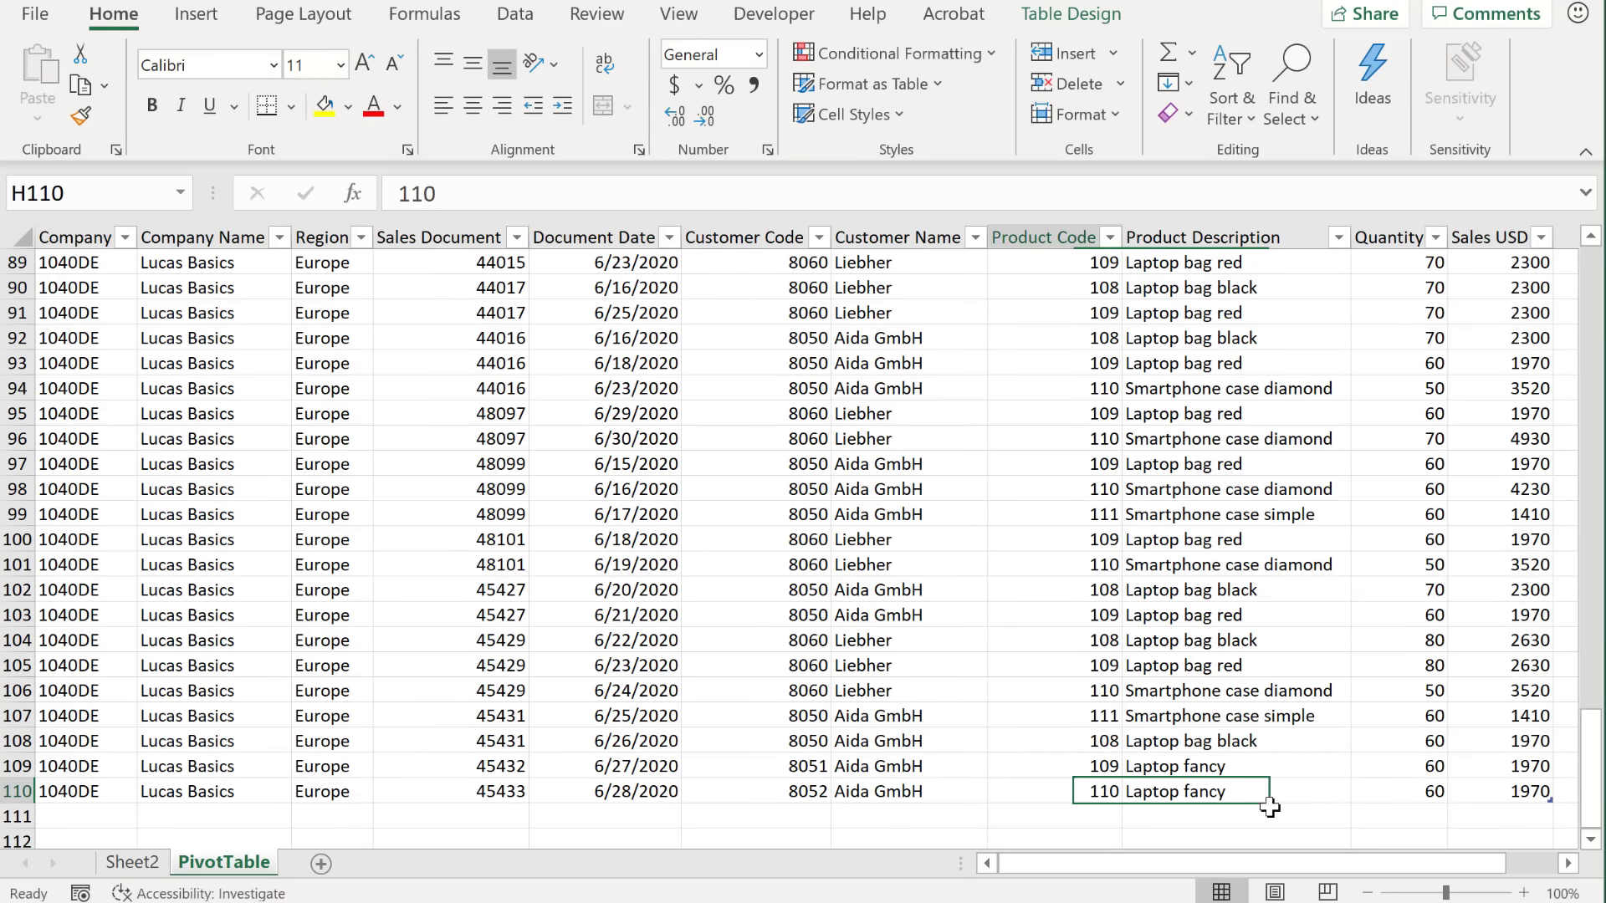
Step: Enter Bold as the customer name in the first new row
{"action": "key", "text": "Left"}
{"action": "key", "text": "Up"}
{"action": "type", "text": "Bold"}
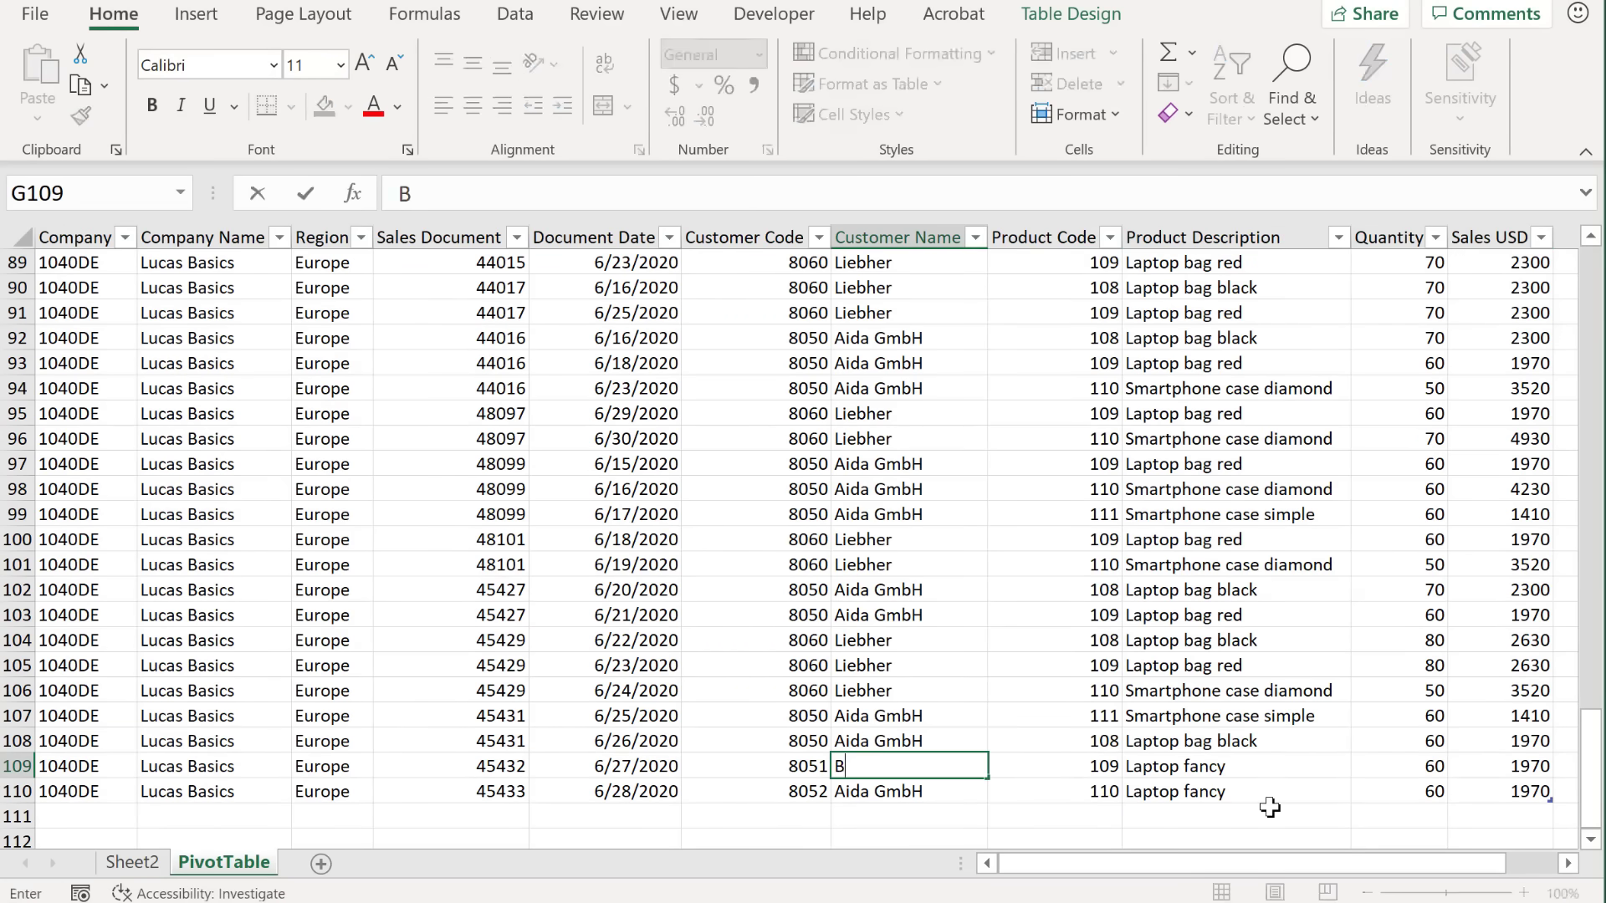
{"action": "key", "text": "Return"}
Step: Enter Bold in the second customer cell, refresh the Sheet2 pivots, and select the Laptop fancy row
{"action": "type", "text": "B"}
{"action": "key", "text": "Return"}
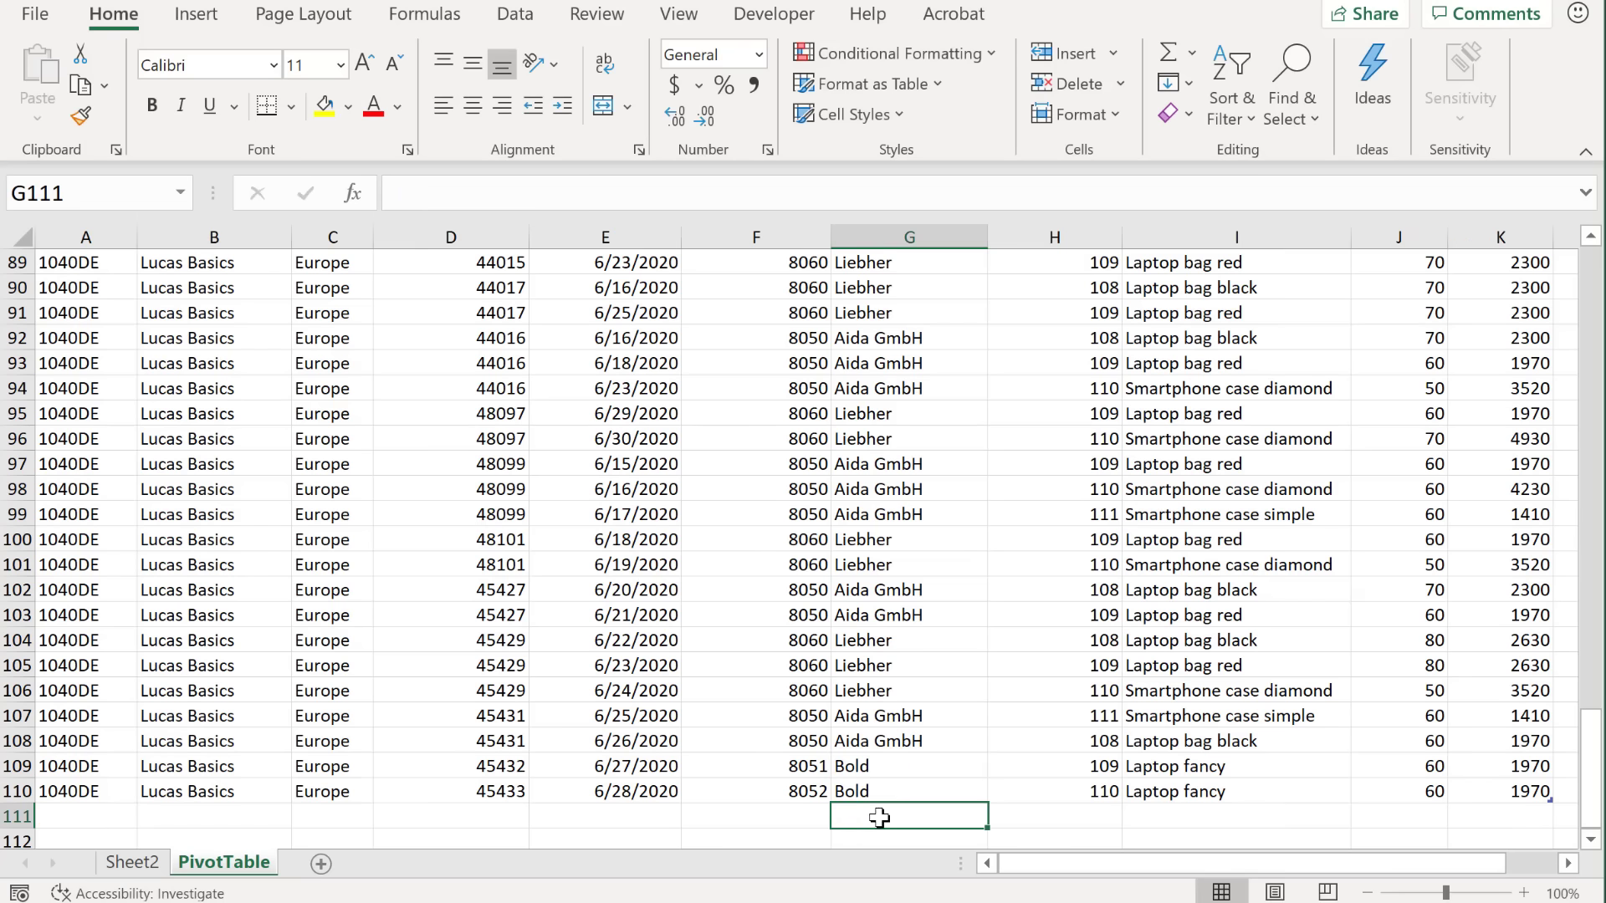
{"action": "left_click", "coordinate": [165, 856]}
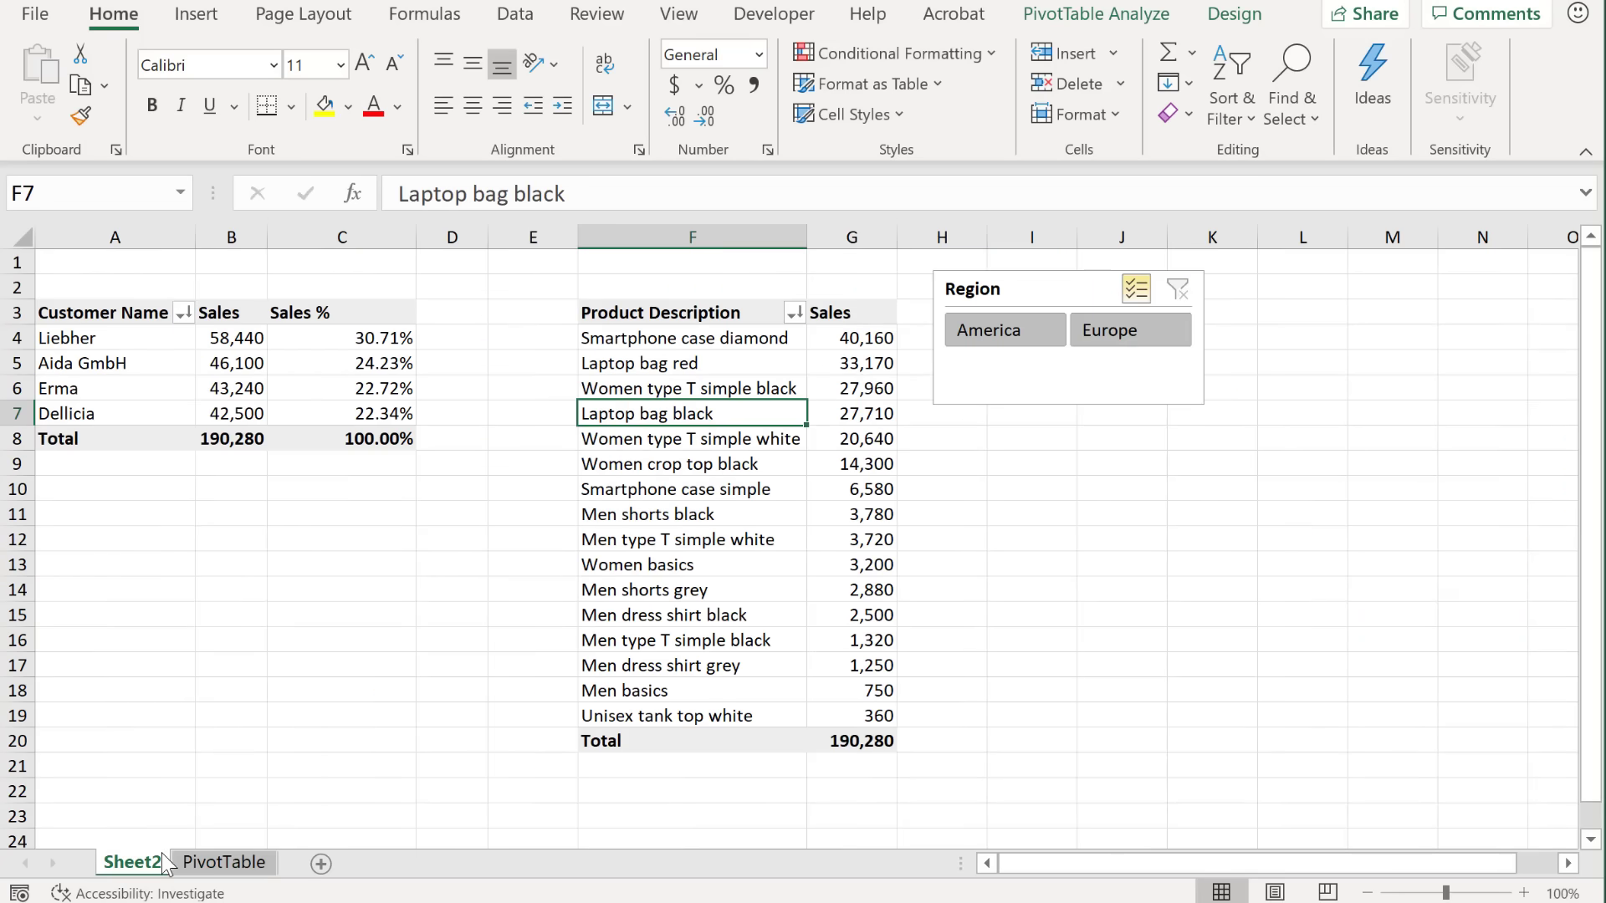
{"action": "right_click", "coordinate": [699, 441]}
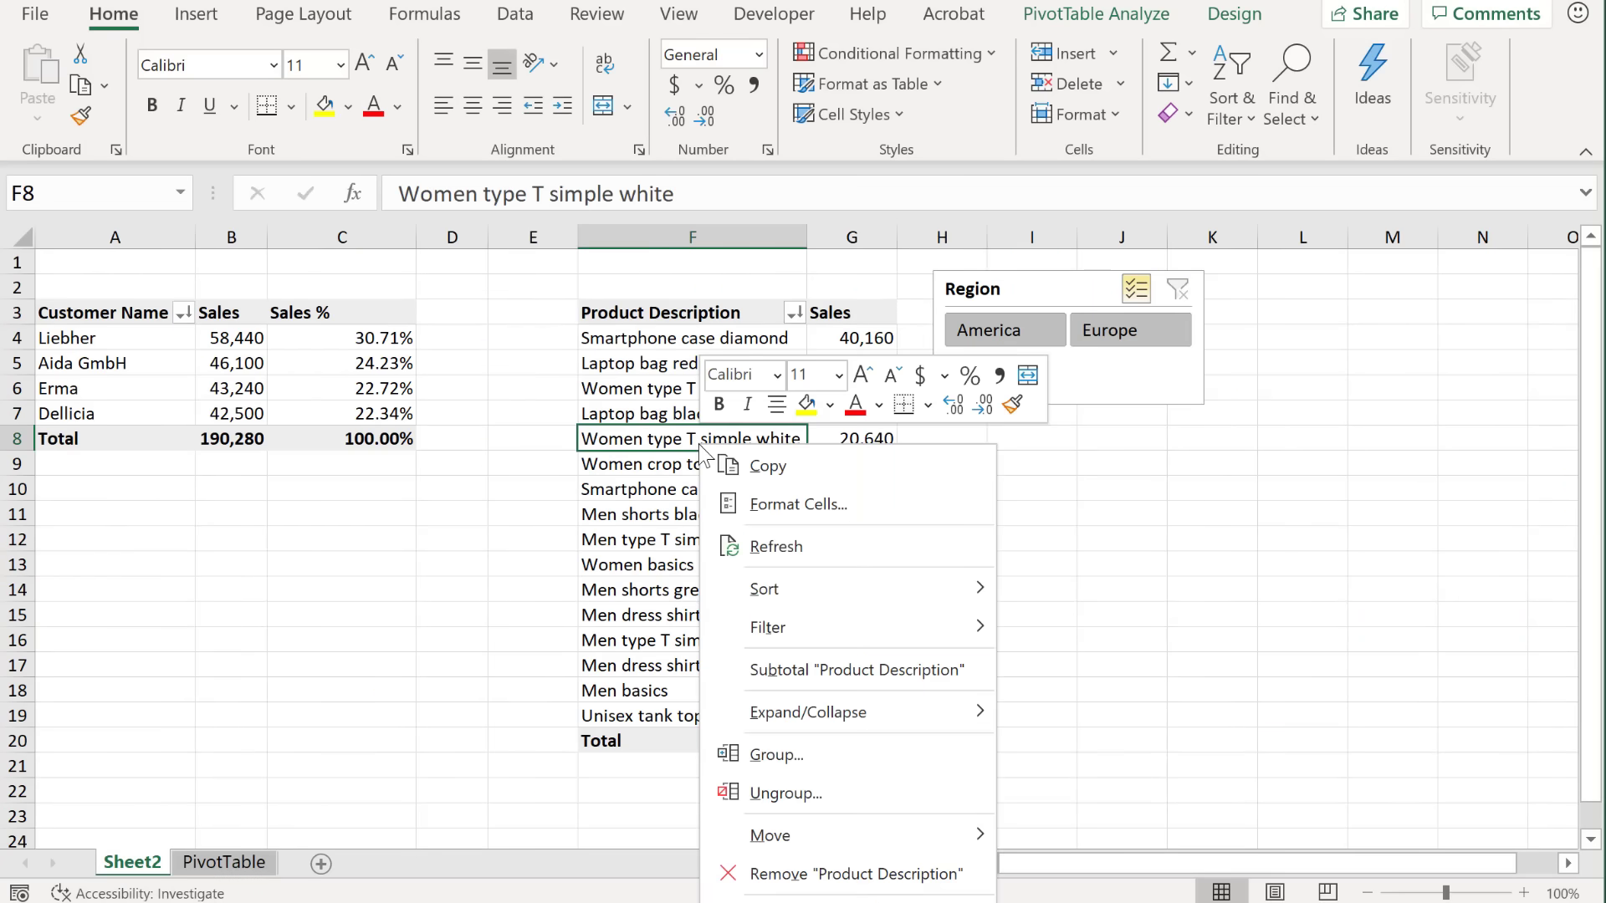
{"action": "left_click", "coordinate": [775, 548]}
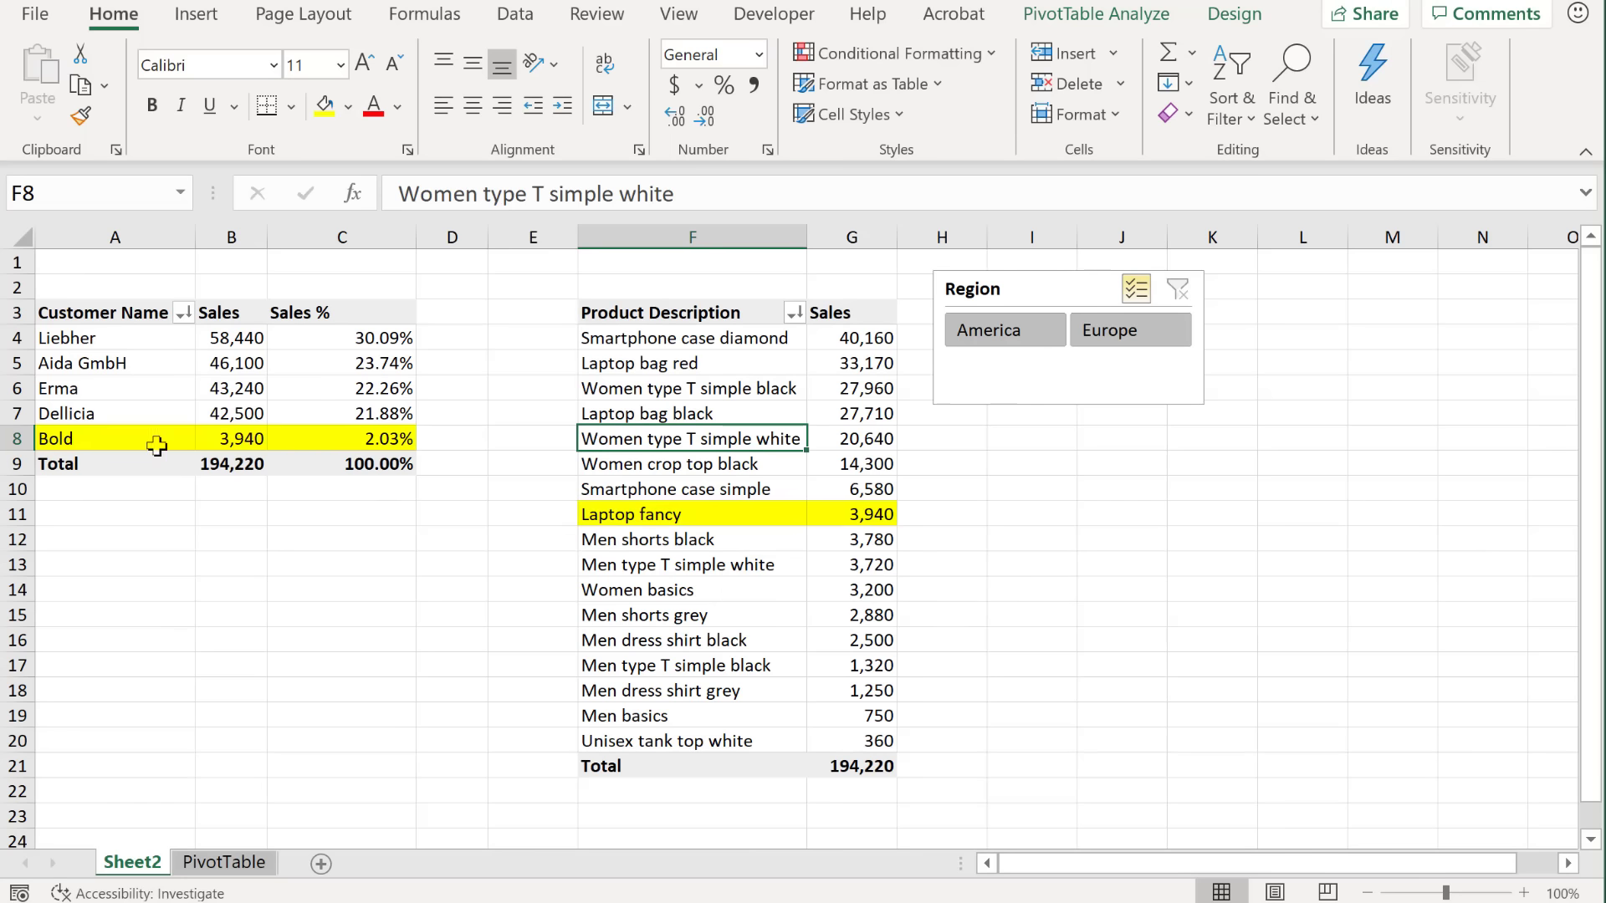
{"action": "left_click", "coordinate": [719, 519]}
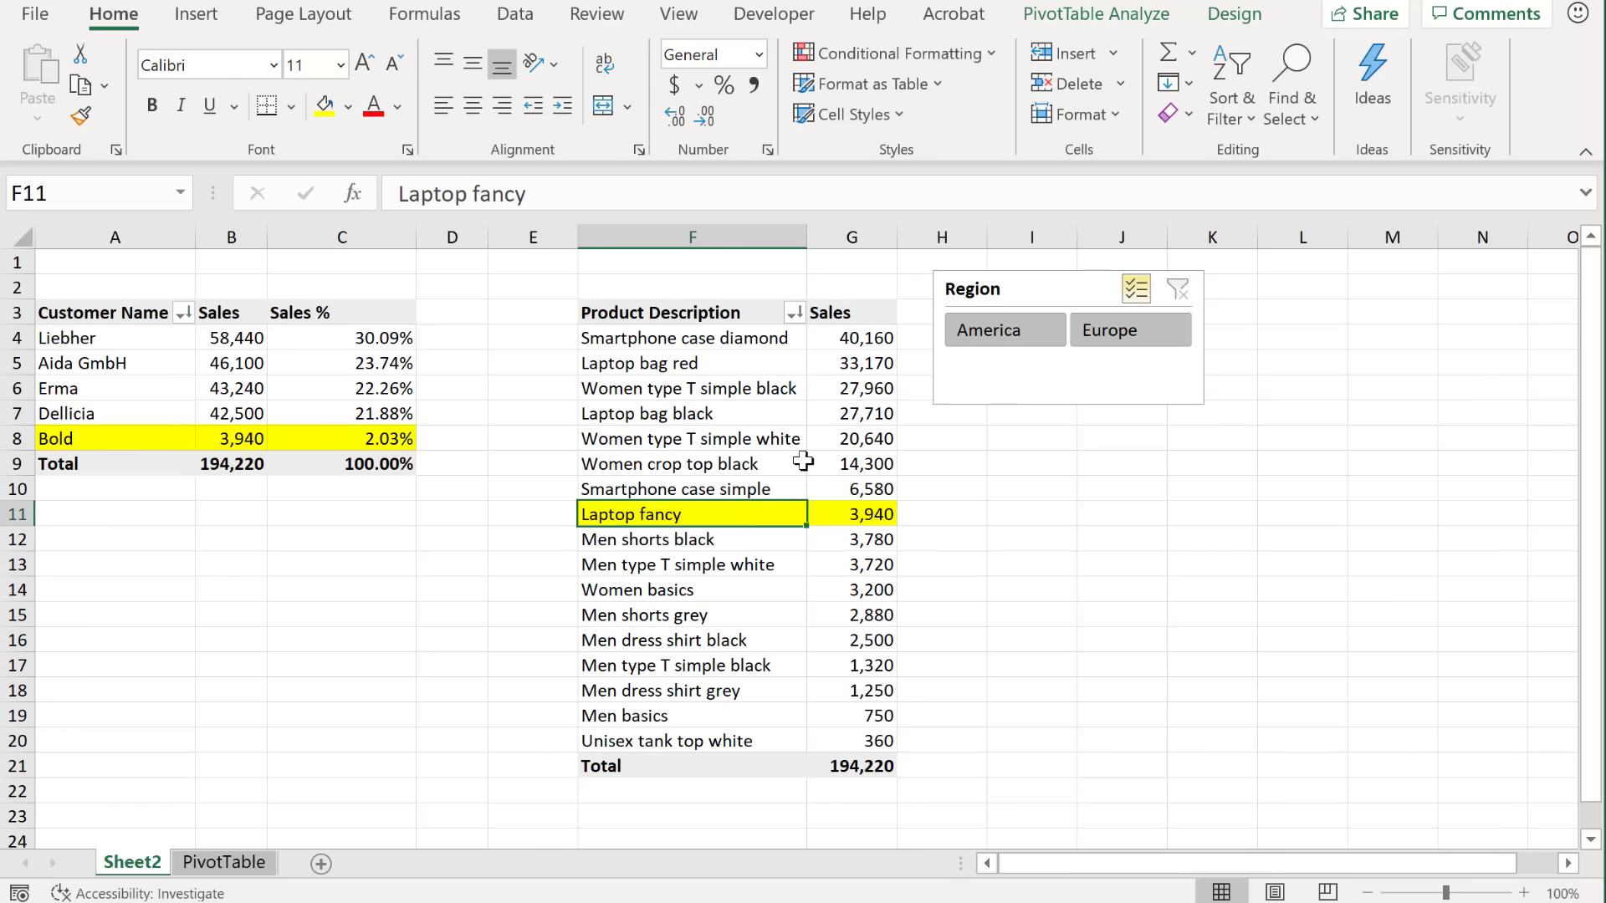